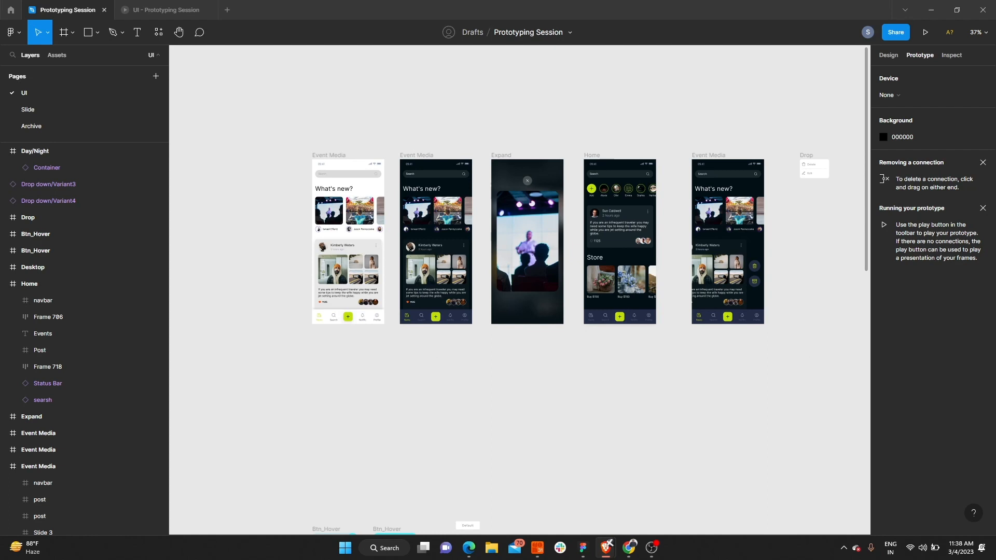
# Copy the share link of the Prototyping Session file and close the sharing dialog.
pyautogui.click(651, 548)
pyautogui.hotkey('alt', 'Tab')
pyautogui.click(497, 134)
pyautogui.scroll(-5, 460, 132)
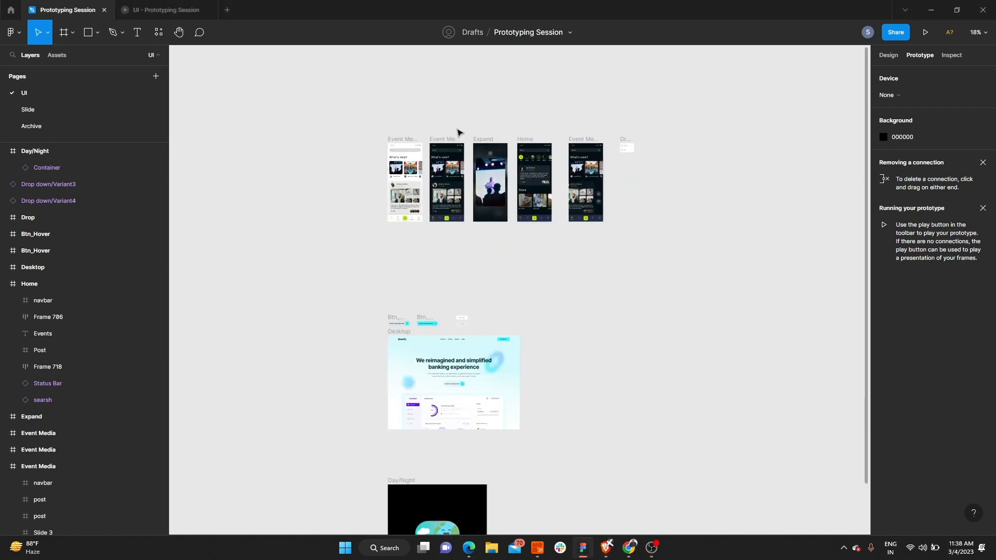
pyautogui.click(889, 34)
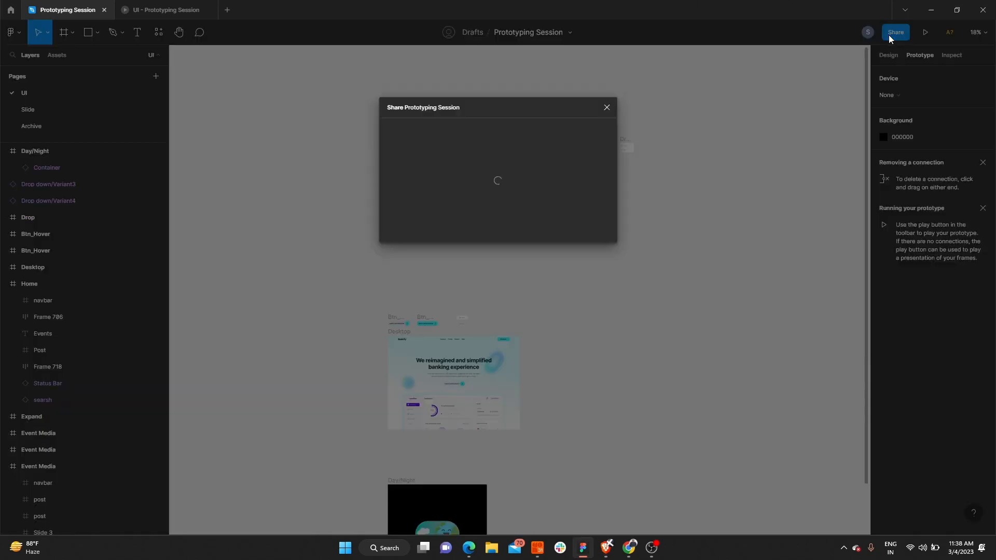
pyautogui.click(407, 241)
pyautogui.click(606, 107)
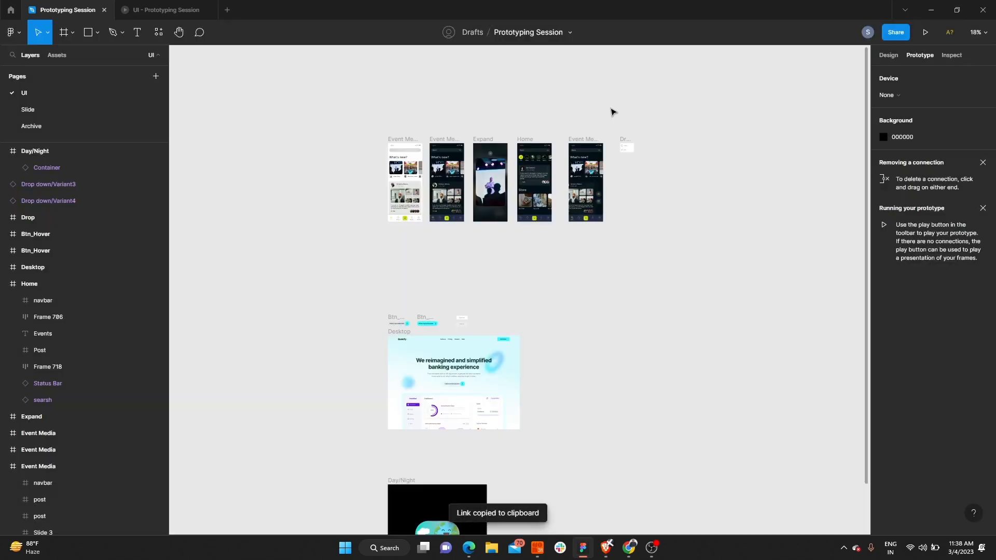
pyautogui.hotkey('alt', 'Tab')
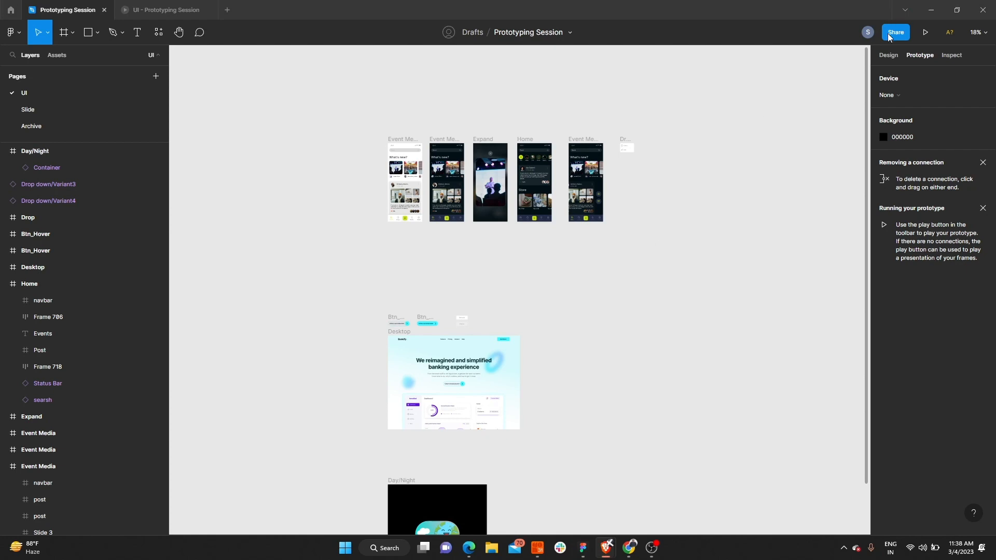
# Review who can access the Prototyping Session file in its sharing settings.
pyautogui.click(889, 32)
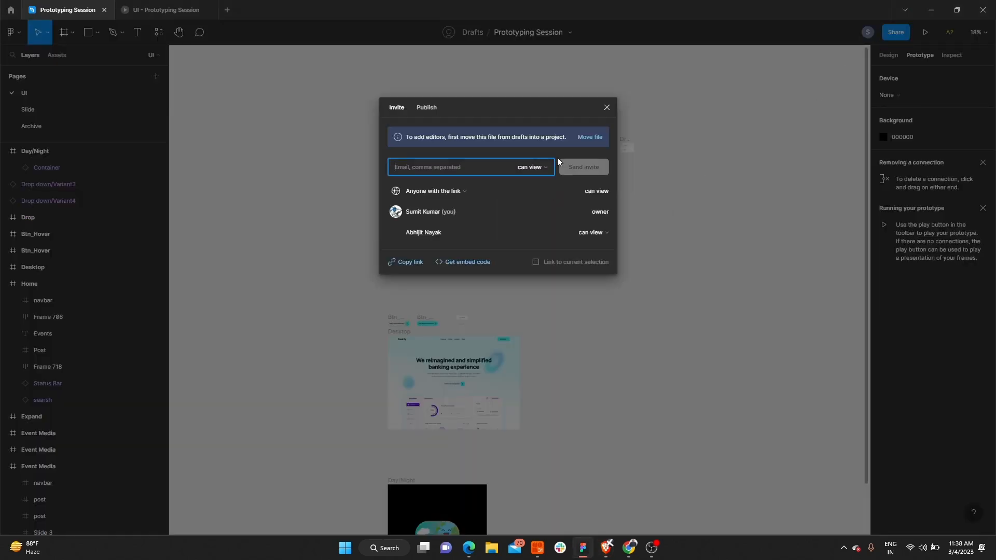
pyautogui.click(606, 109)
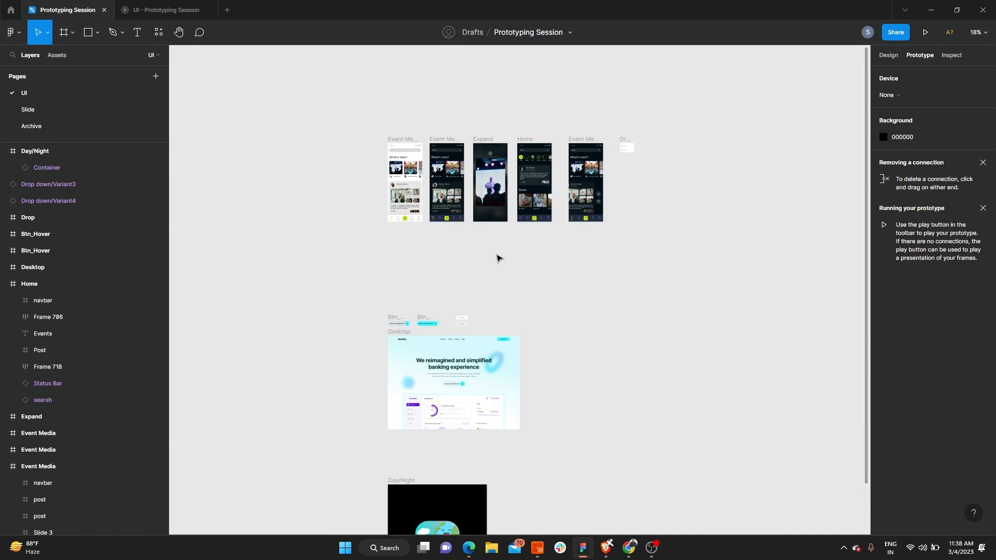
pyautogui.scroll(5, 470, 140)
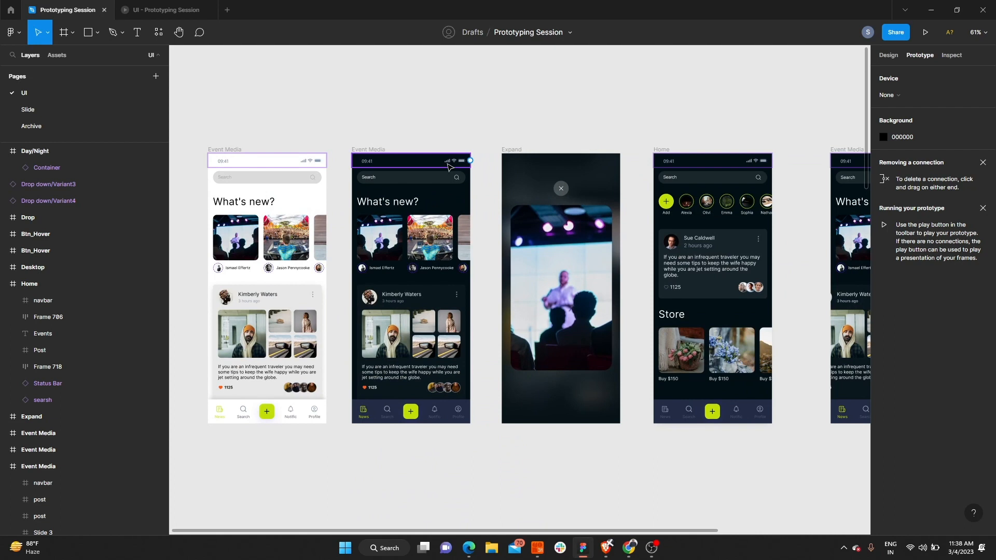
# Try adding a flow starting point to the dark Event Media frame beside Expand, and remove it again.
pyautogui.click(892, 56)
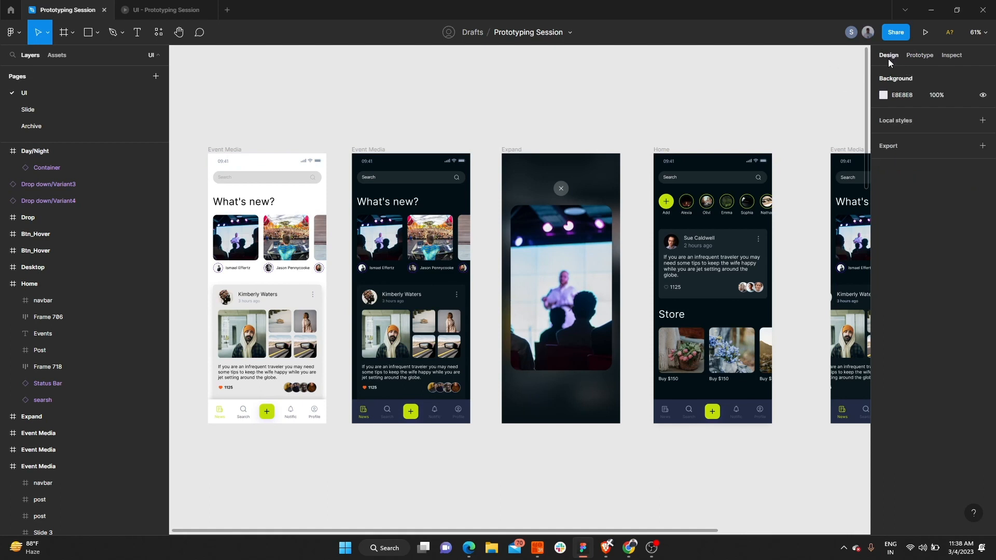
pyautogui.click(920, 55)
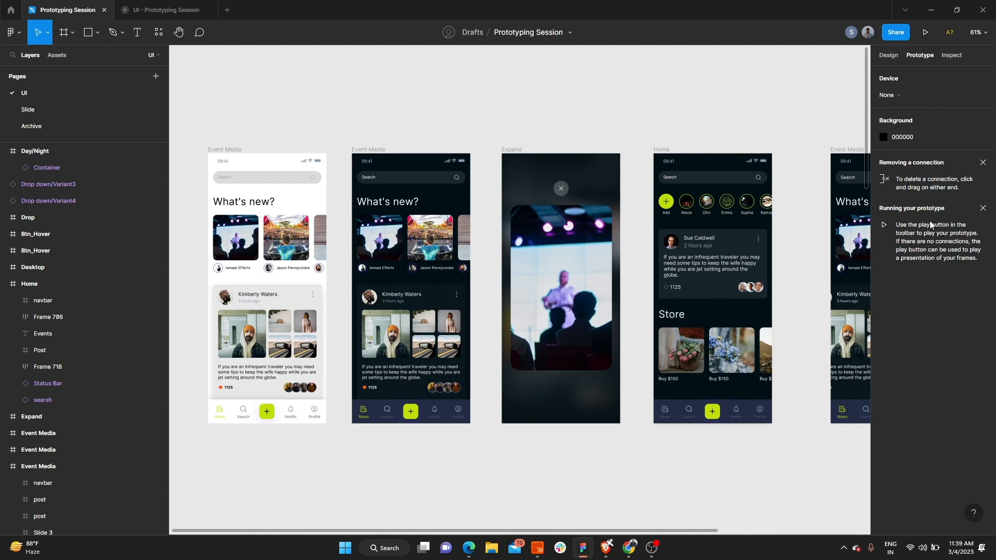
pyautogui.click(382, 149)
pyautogui.click(383, 149)
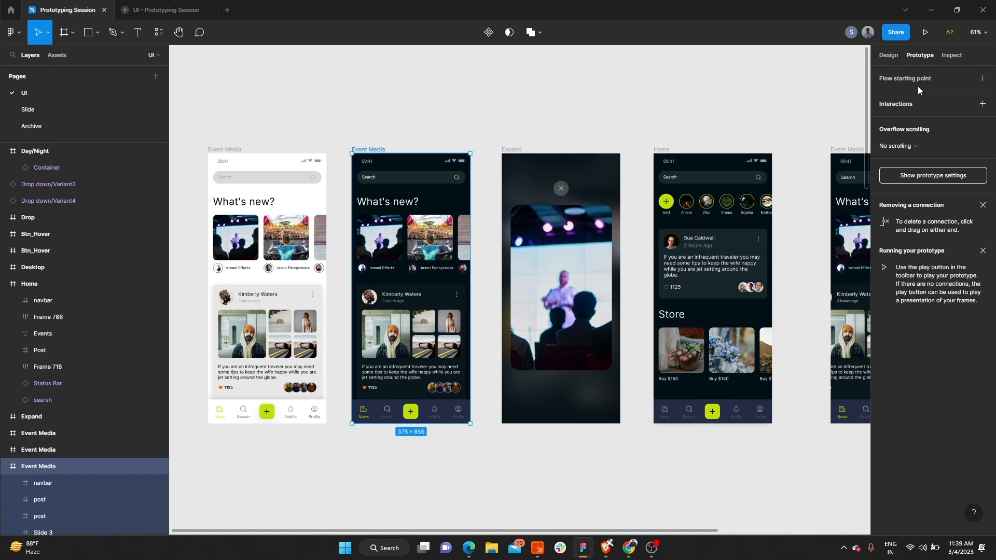
pyautogui.click(981, 77)
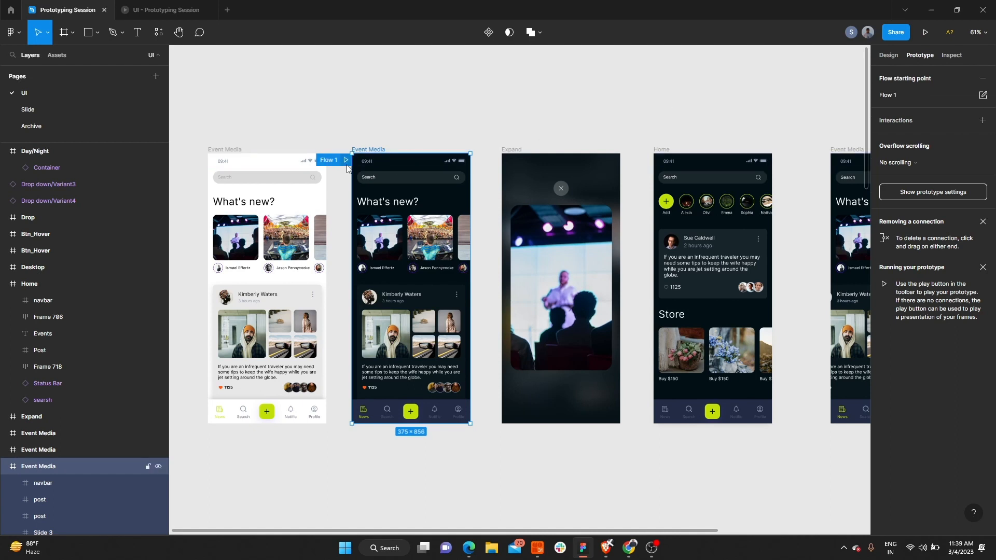
pyautogui.scroll(5, 332, 159)
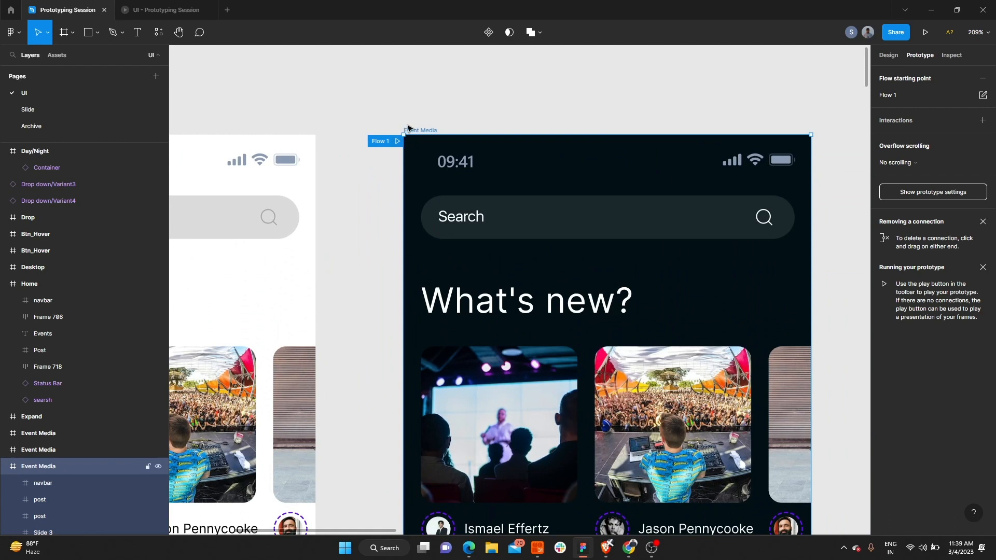
pyautogui.click(982, 77)
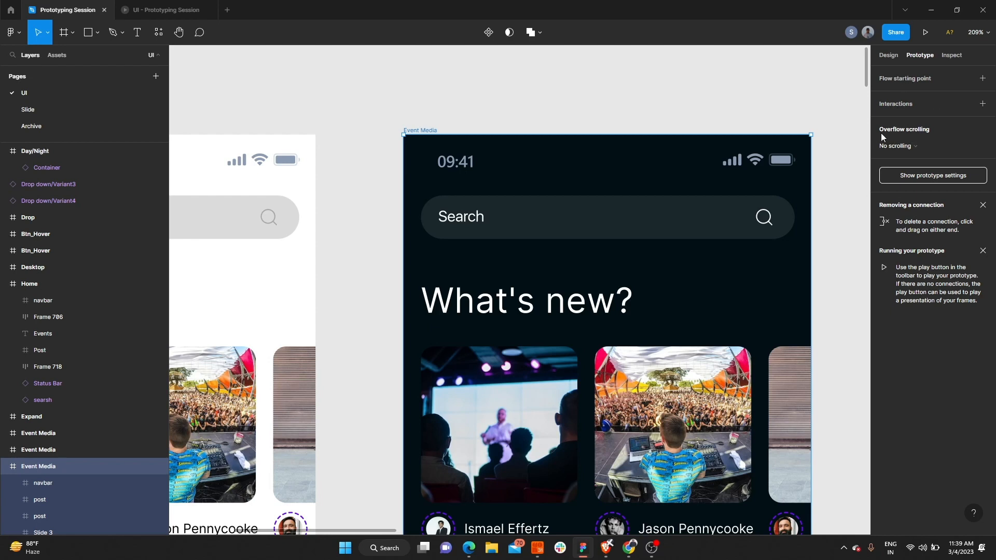
pyautogui.scroll(-5, 450, 133)
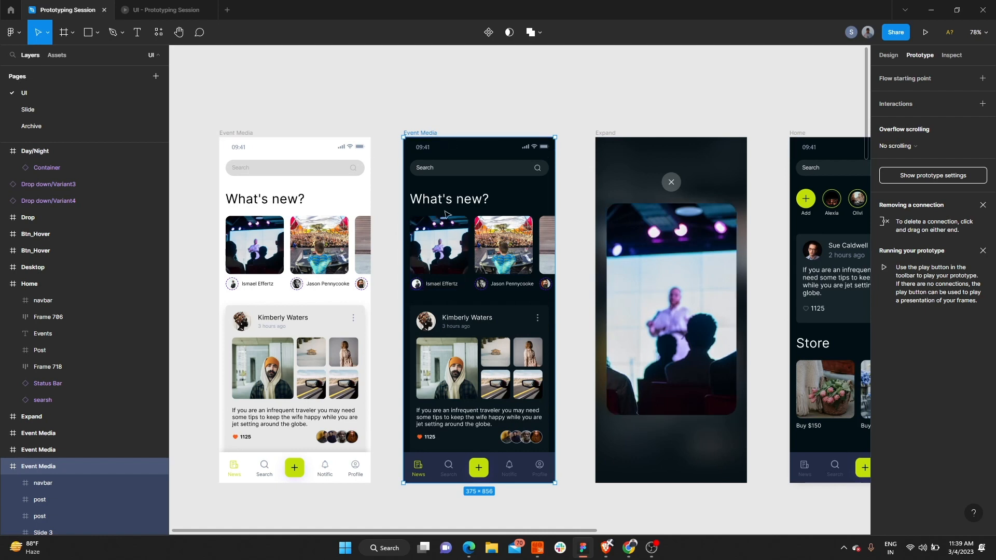
# Examine the first image card under "What's new?" in the dark Event Media frame.
pyautogui.click(442, 254)
pyautogui.scroll(5, 442, 260)
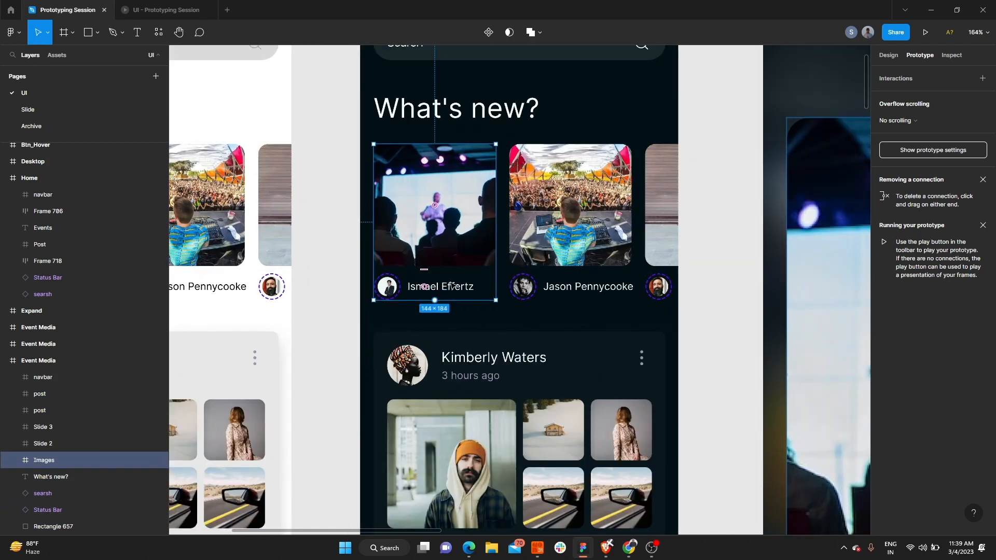
pyautogui.scroll(2, 508, 270)
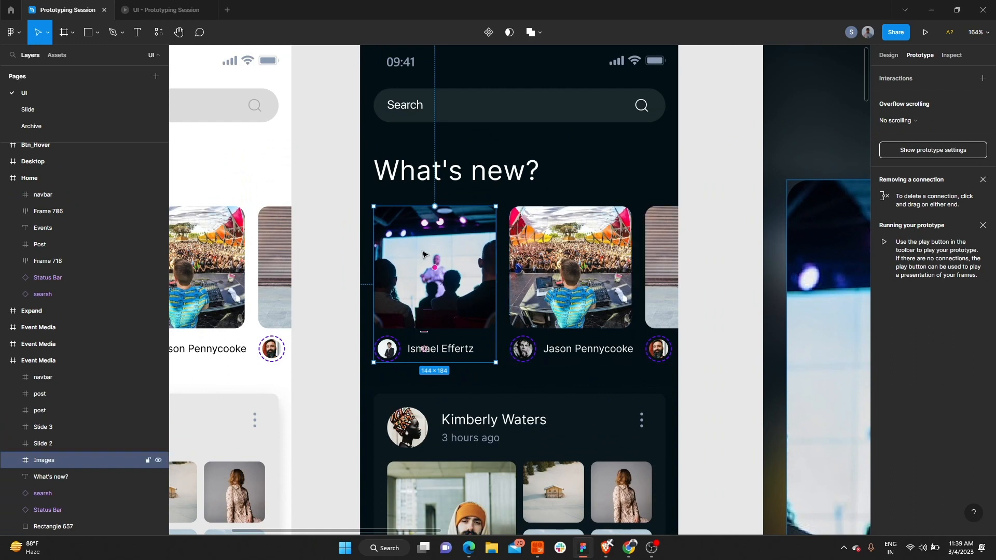
pyautogui.scroll(-2, 422, 253)
pyautogui.scroll(-2, 402, 253)
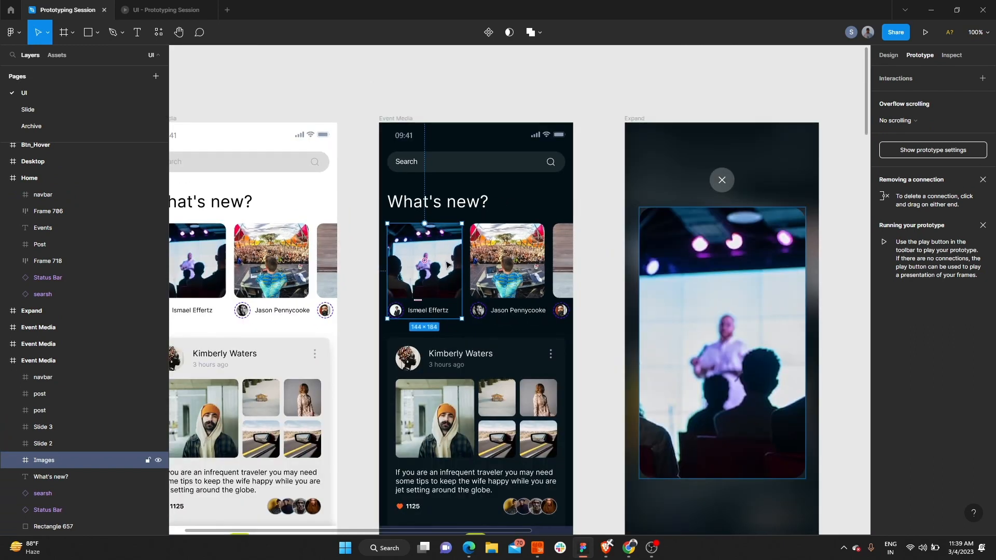
# Close the separate prototype preview of the UI page.
pyautogui.click(212, 10)
pyautogui.scroll(-2, 607, 160)
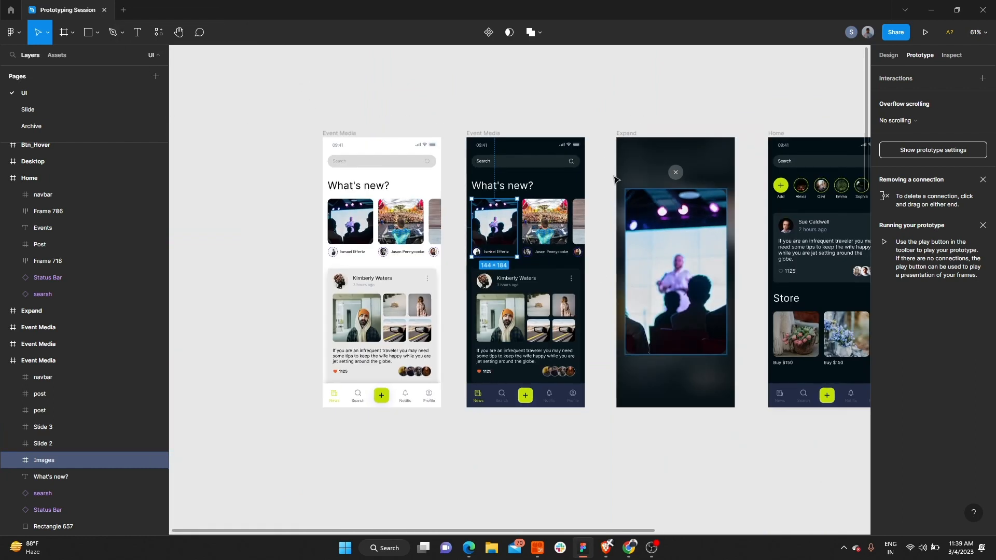
pyautogui.scroll(2, 664, 229)
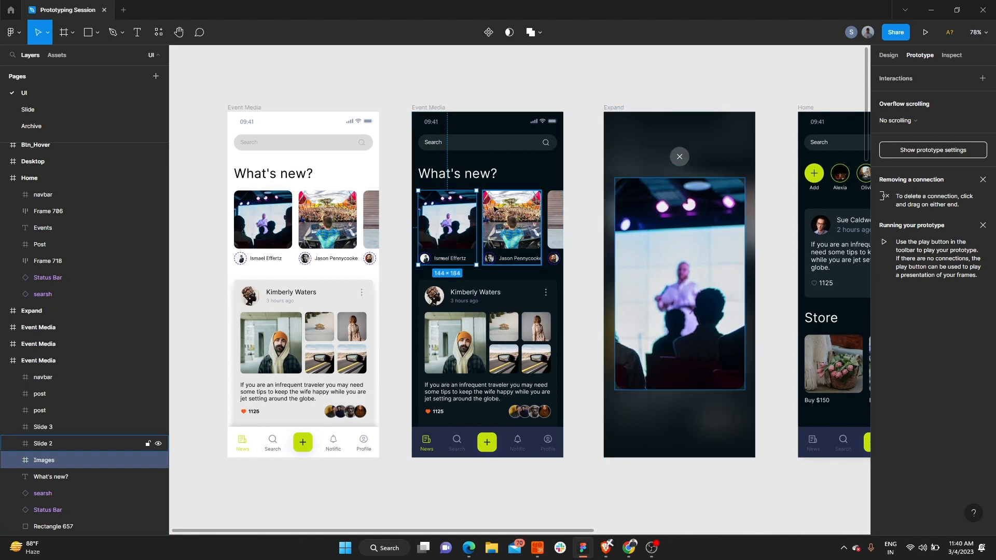
# Reselect the first image card in the dark Event Media frame and inspect its design properties.
pyautogui.click(550, 72)
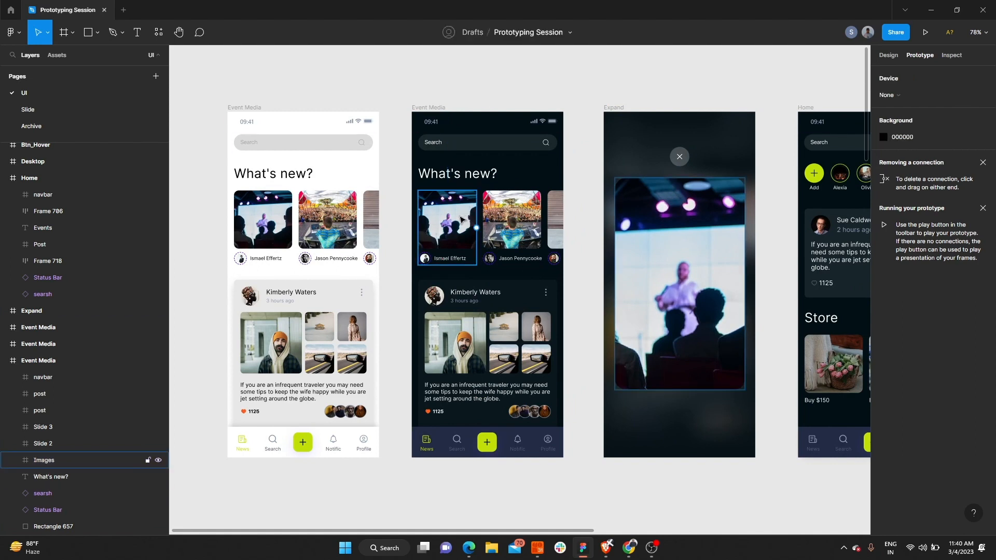
pyautogui.click(461, 218)
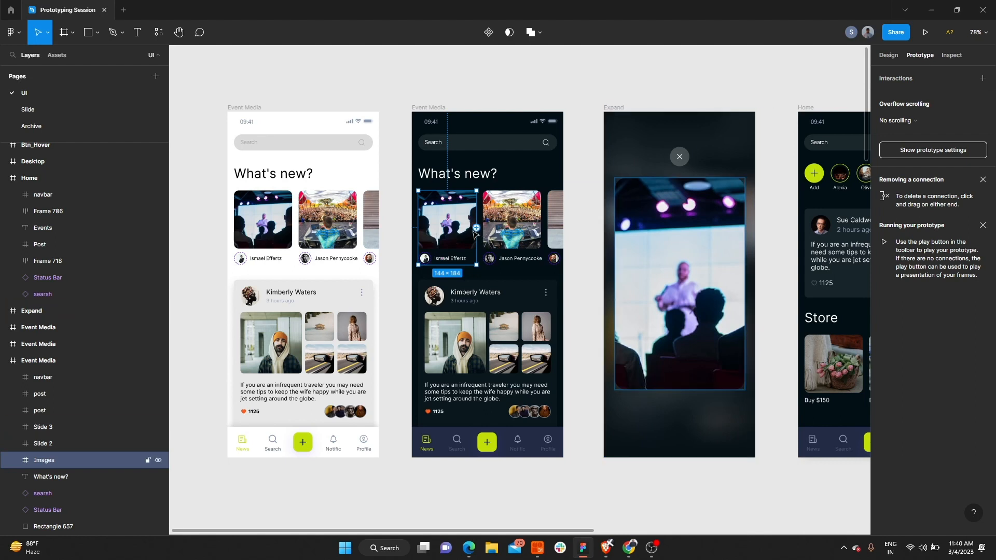
pyautogui.click(890, 55)
pyautogui.scroll(5, 446, 217)
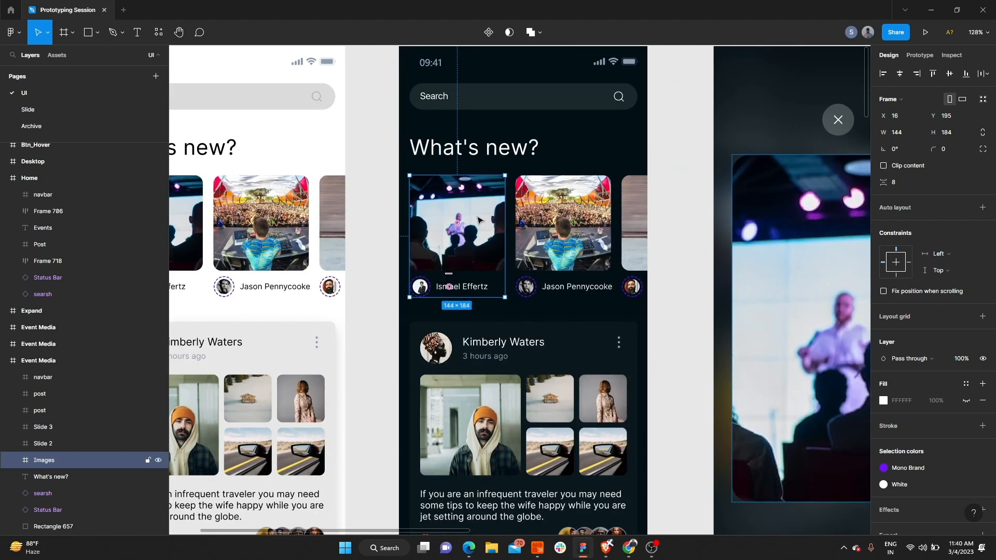
pyautogui.click(915, 57)
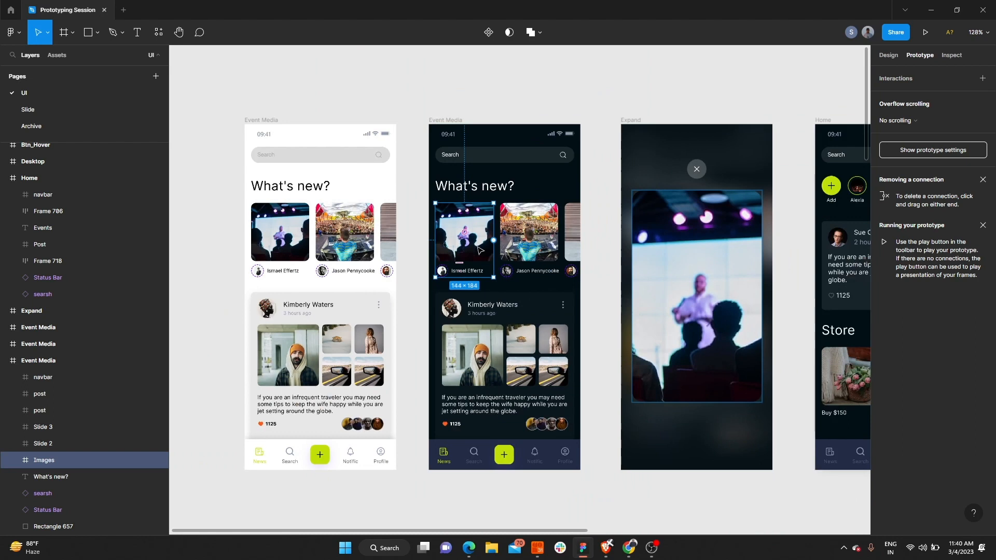
# Try connecting the first image card to the Expand frame, and detach the connection again.
pyautogui.scroll(-5, 508, 243)
pyautogui.moveTo(494, 240); pyautogui.dragTo(626, 310)
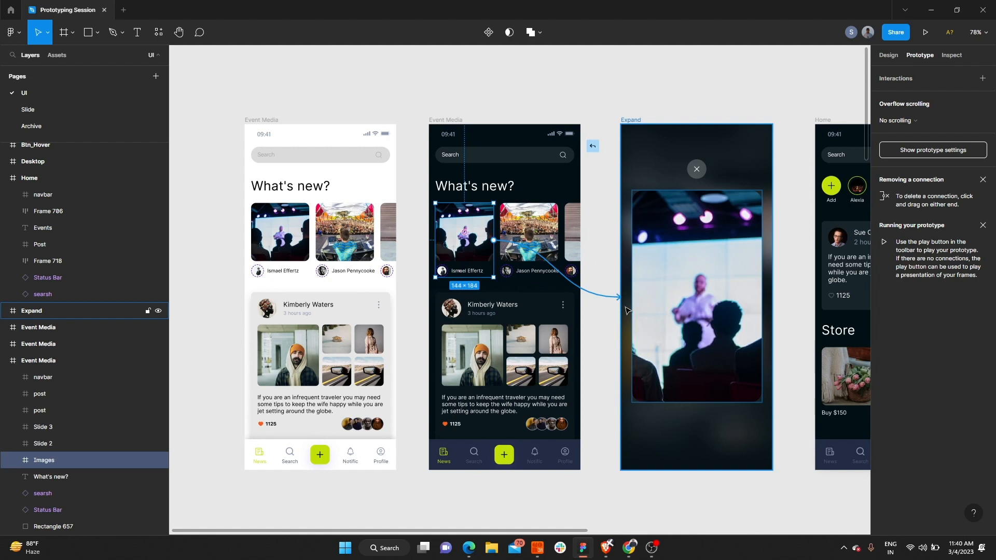
pyautogui.moveTo(626, 310); pyautogui.dragTo(524, 244)
pyautogui.hotkey('ctrl', 'z')
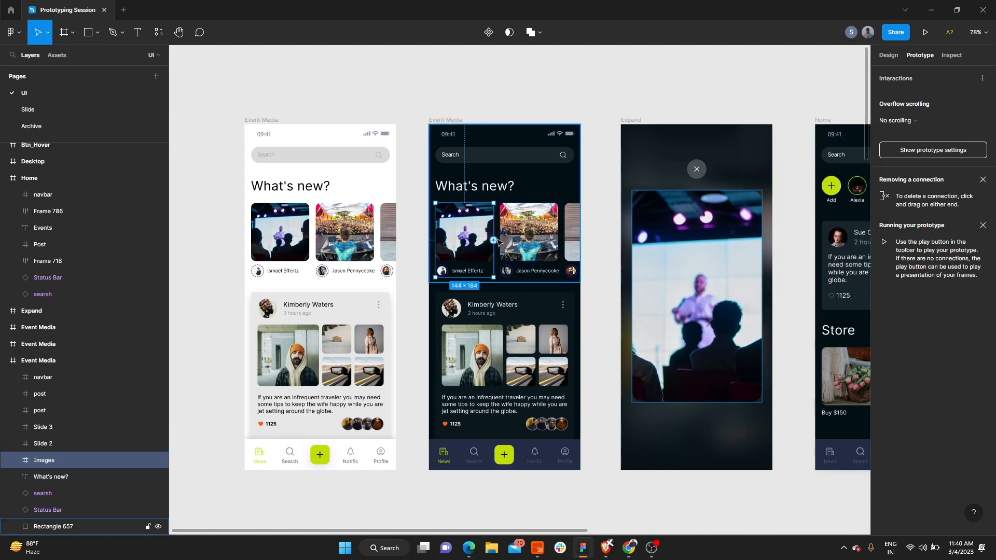
# Connect the first image card in the dark Event Media frame to the Expand frame with an On click, Navigate to interaction.
pyautogui.moveTo(494, 240); pyautogui.dragTo(652, 318)
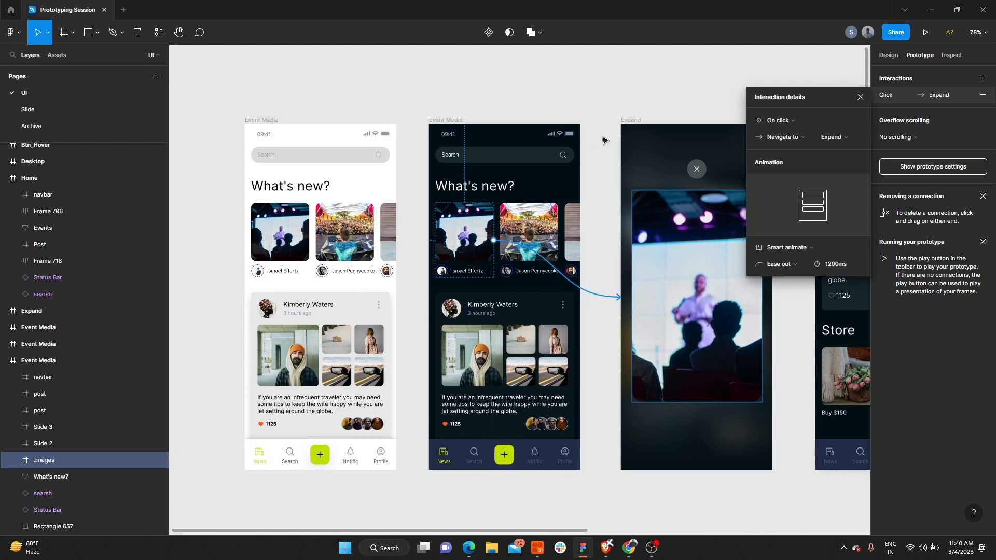
pyautogui.click(603, 115)
pyautogui.click(598, 292)
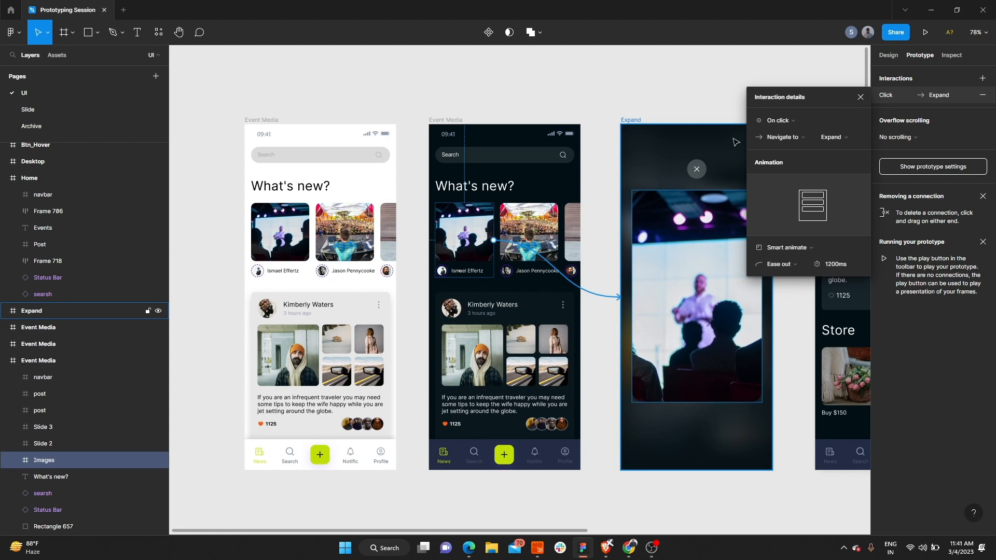
# Review the trigger and action options in the details of the first image card's interaction.
pyautogui.click(798, 120)
pyautogui.click(800, 120)
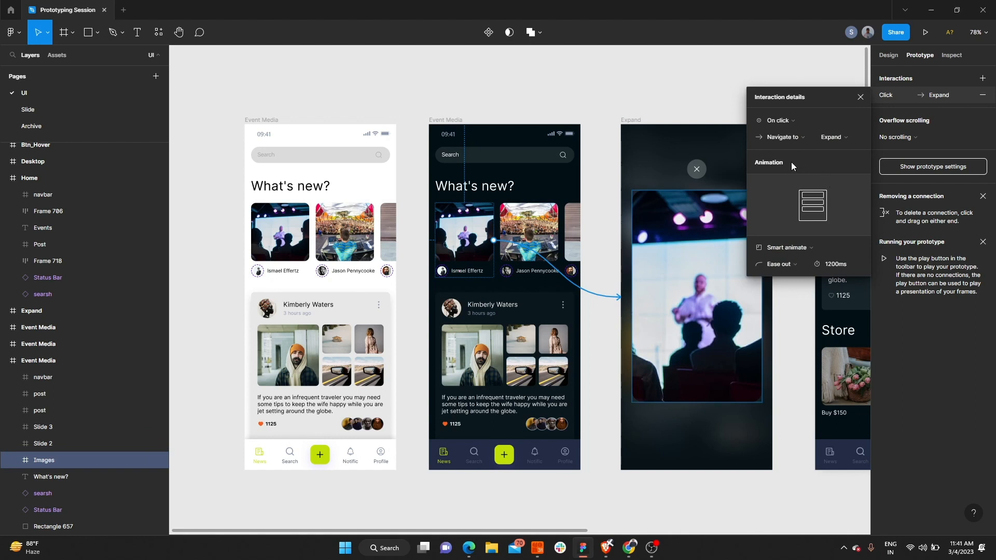
pyautogui.click(797, 142)
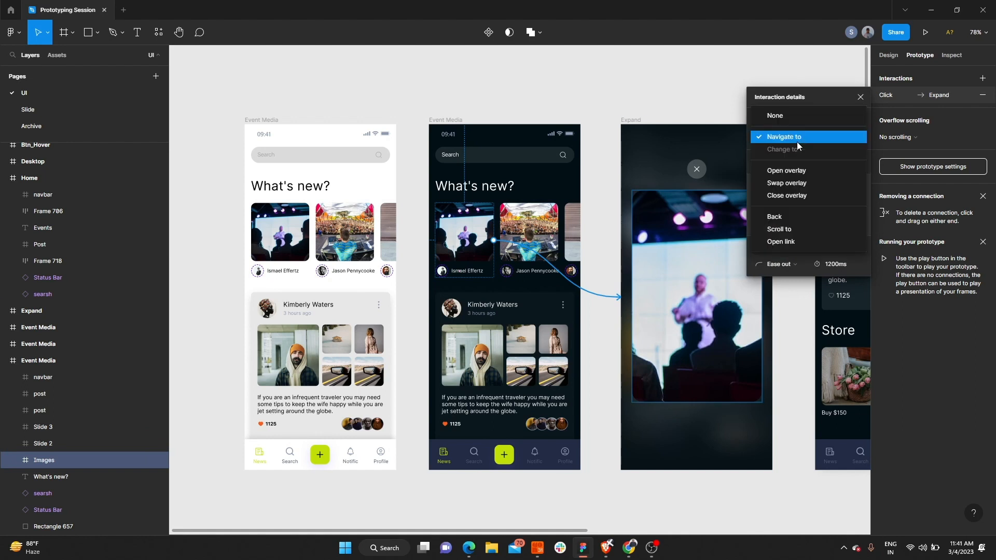
pyautogui.click(811, 93)
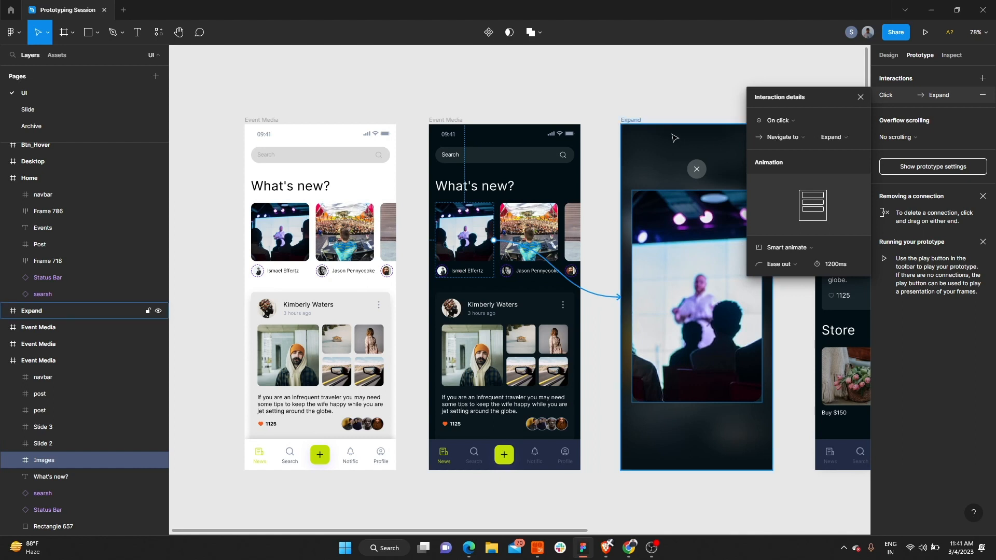
pyautogui.click(489, 248)
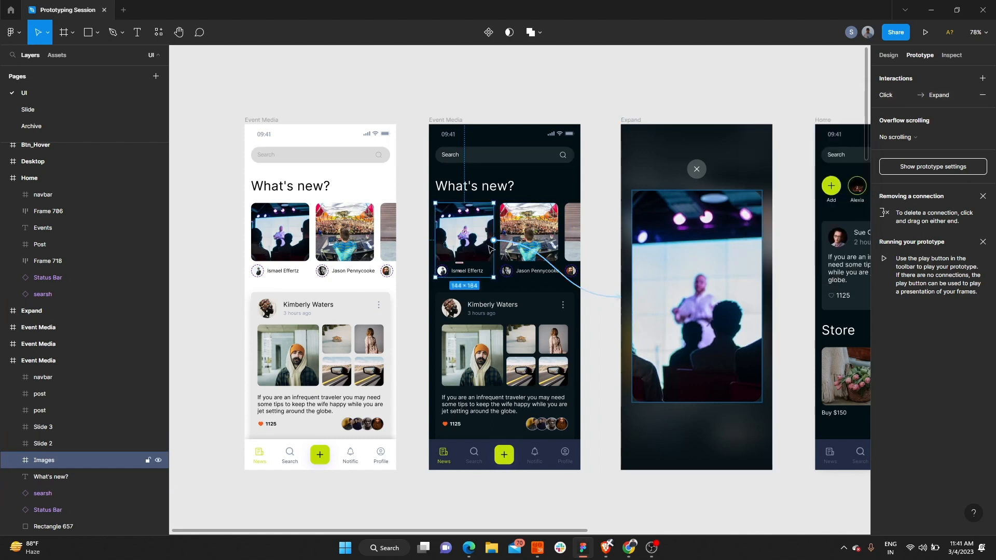
pyautogui.click(568, 282)
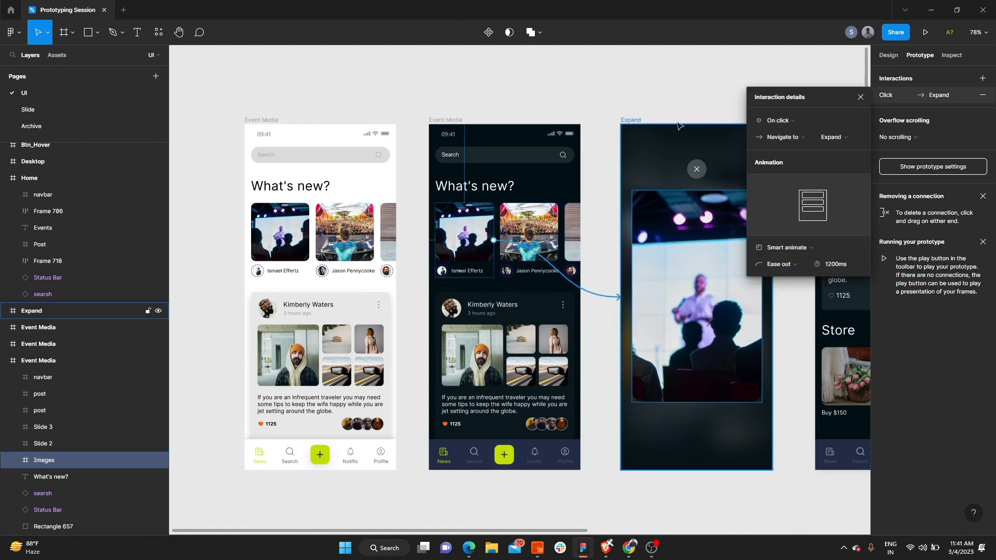
# Try changing the image card interaction's destination to the Home frame, and undo the change.
pyautogui.click(847, 136)
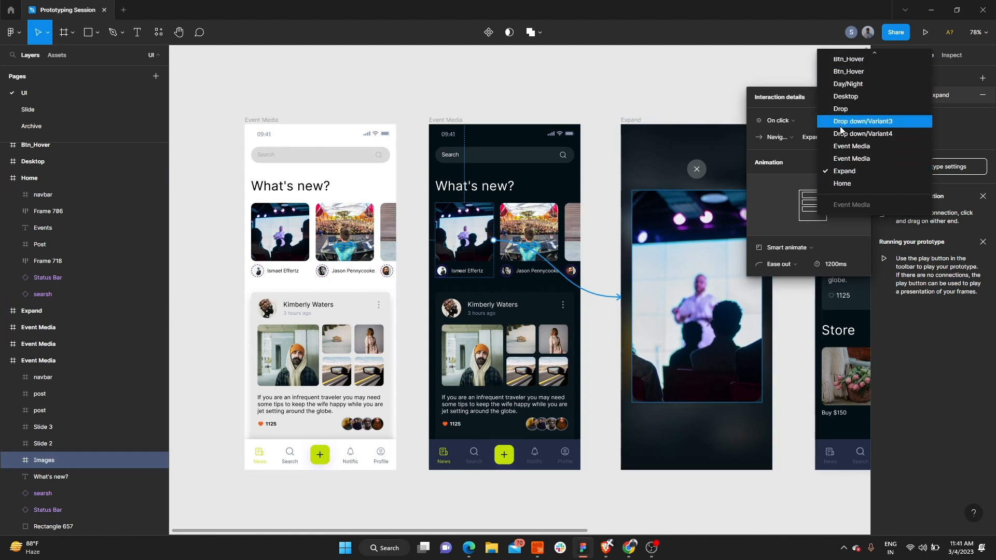
pyautogui.click(848, 186)
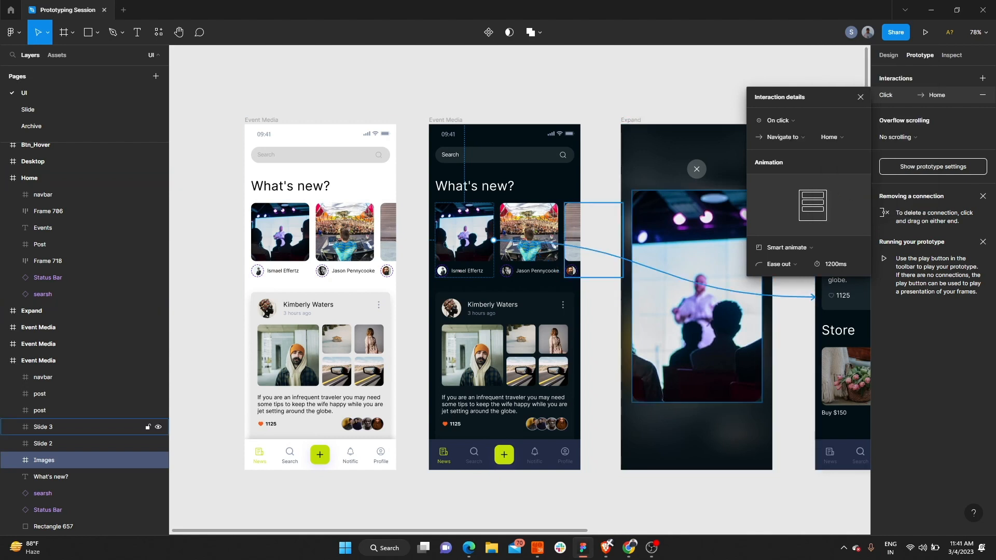
pyautogui.scroll(-5, 571, 251)
pyautogui.scroll(6, 408, 242)
pyautogui.hotkey('ctrl', 'z')
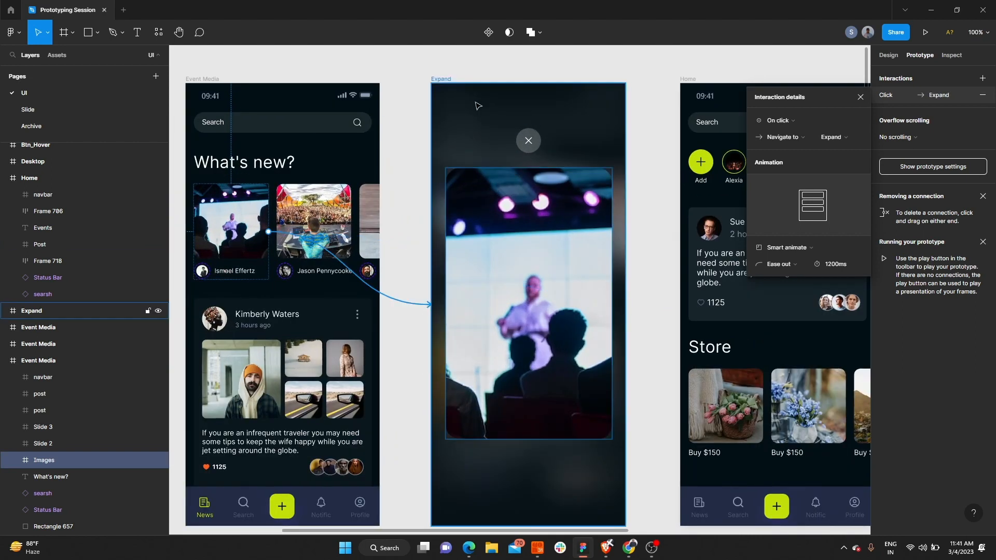
# Set the animation of the first image card's interaction to Instant.
pyautogui.scroll(-2, 568, 174)
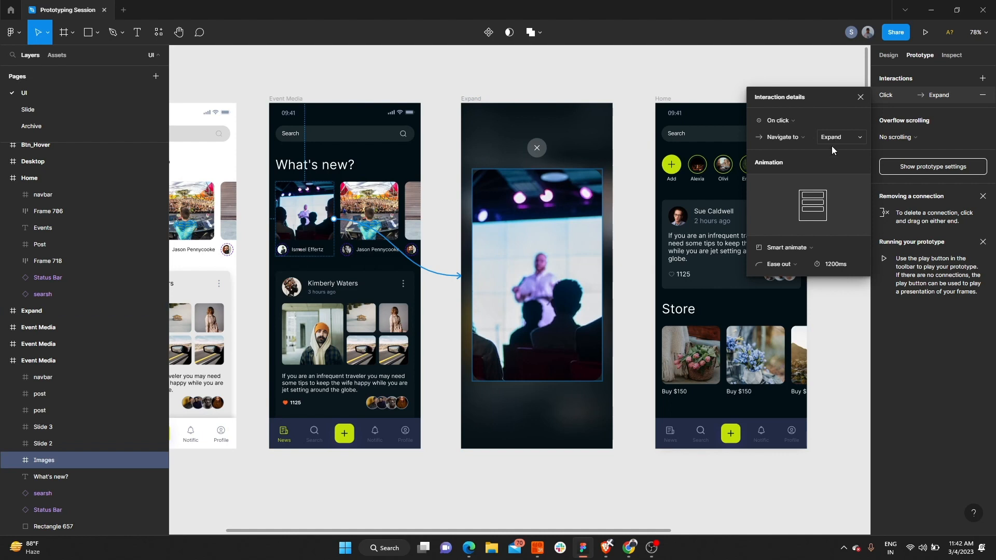
pyautogui.click(805, 248)
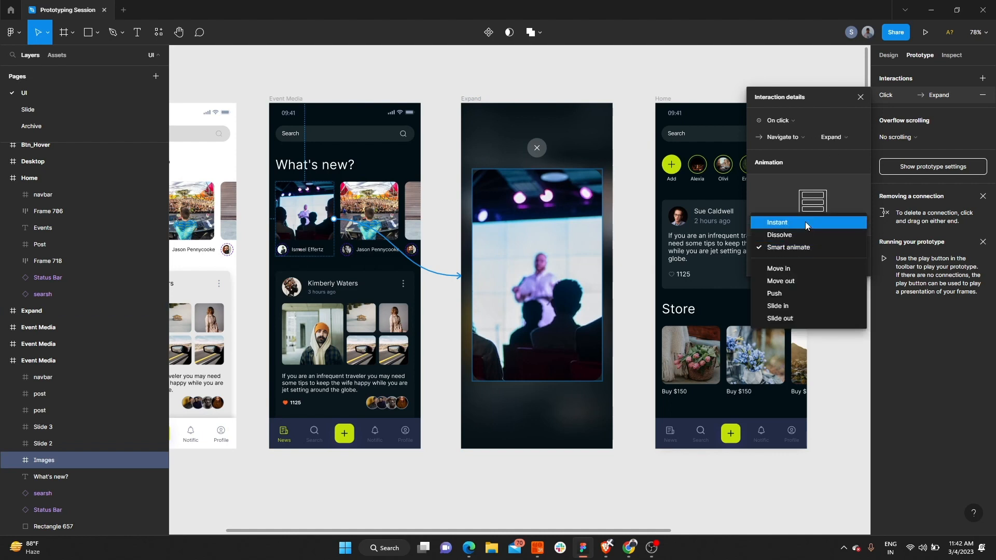
pyautogui.click(804, 222)
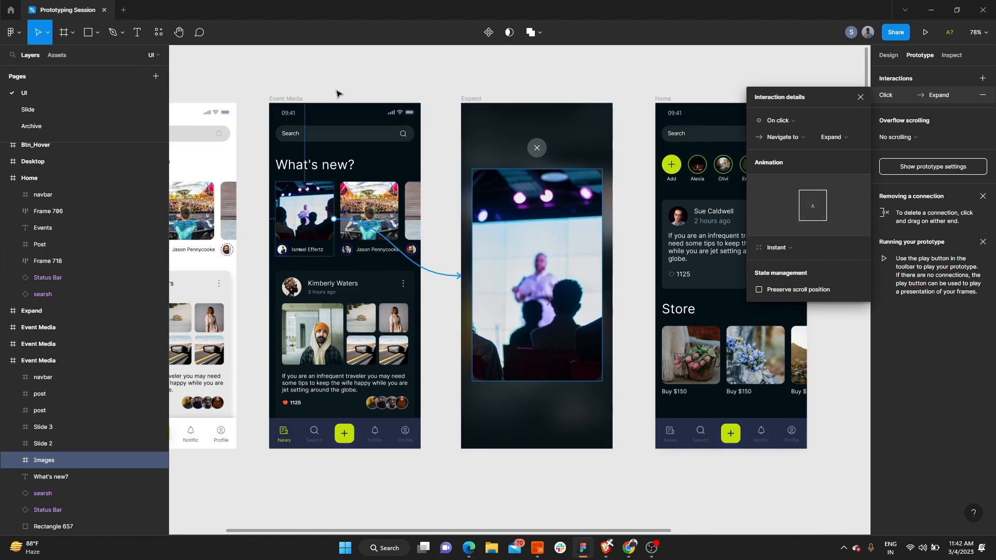
# Present the prototype and reveal the clickable hotspots on the dark Event Media screen.
pyautogui.click(920, 35)
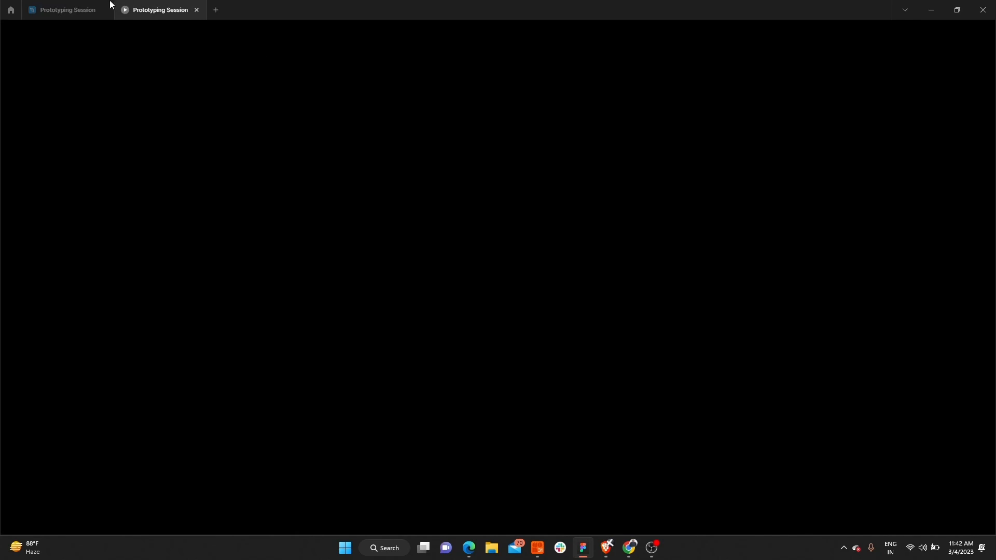
pyautogui.click(83, 10)
pyautogui.click(421, 84)
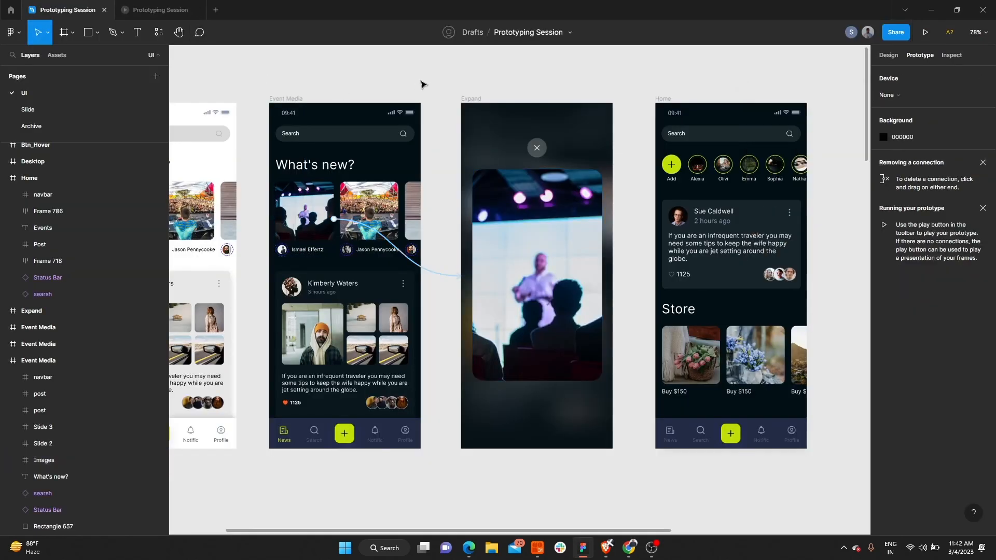
pyautogui.click(160, 10)
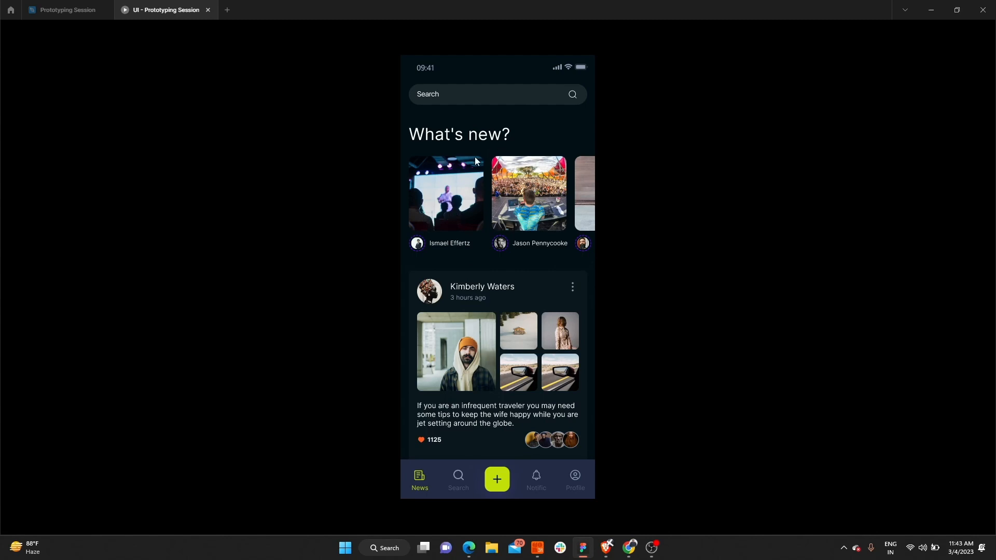
pyautogui.click(541, 127)
pyautogui.click(546, 126)
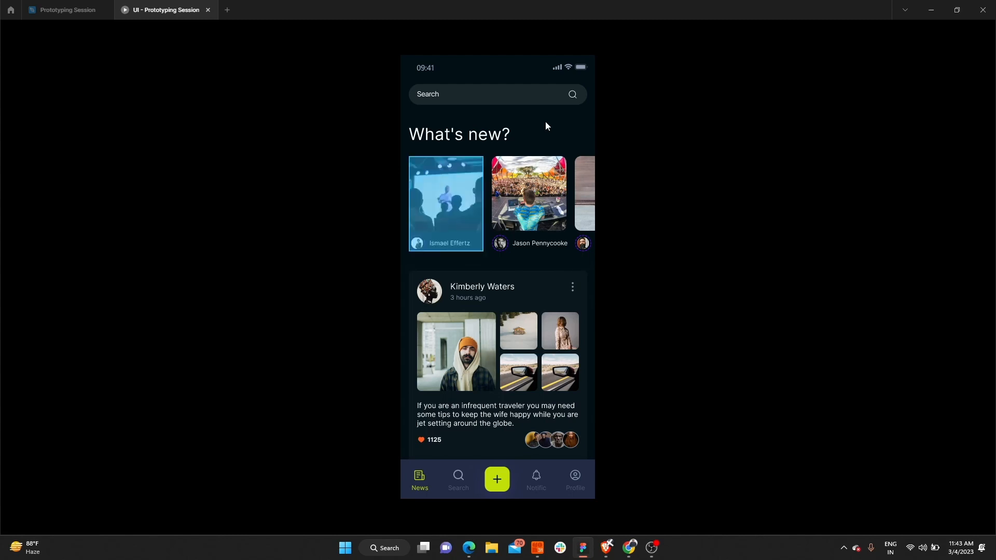
# Test the Instant transition from the first image card to the Expand screen in the presentation.
pyautogui.click(446, 195)
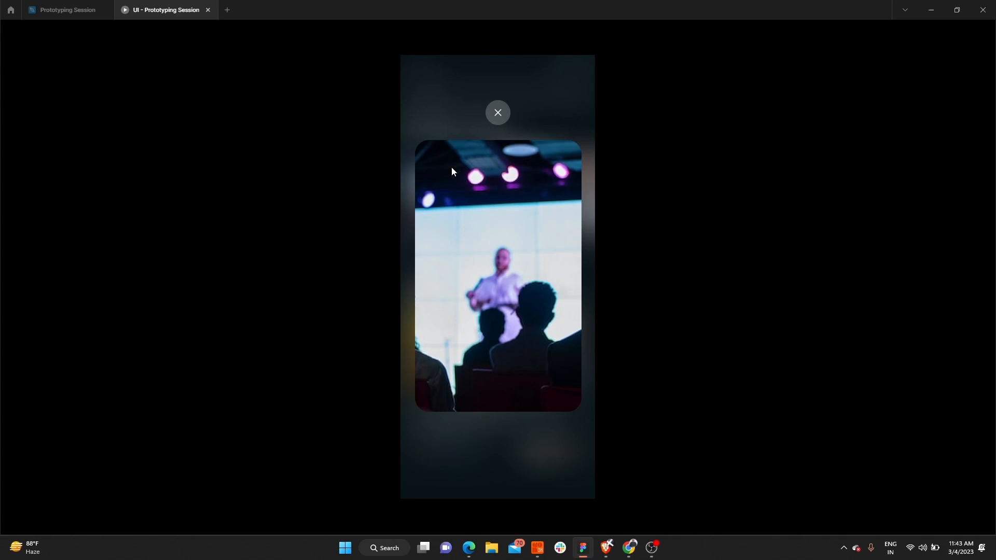
pyautogui.click(464, 200)
pyautogui.click(472, 186)
pyautogui.click(471, 185)
pyautogui.click(451, 186)
# Return to the design file and set the image card connection's animation to Dissolve.
pyautogui.click(176, 11)
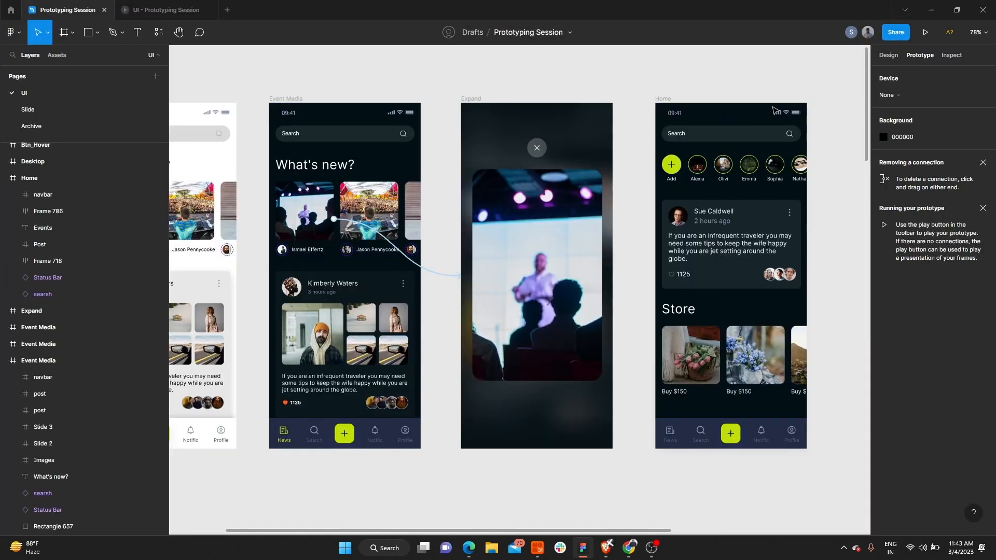
pyautogui.click(432, 273)
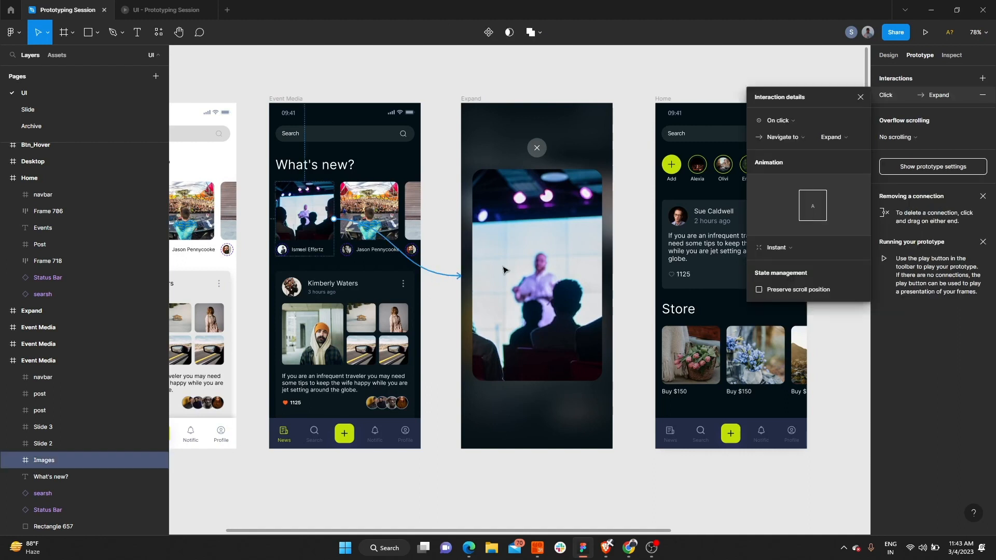
pyautogui.click(783, 247)
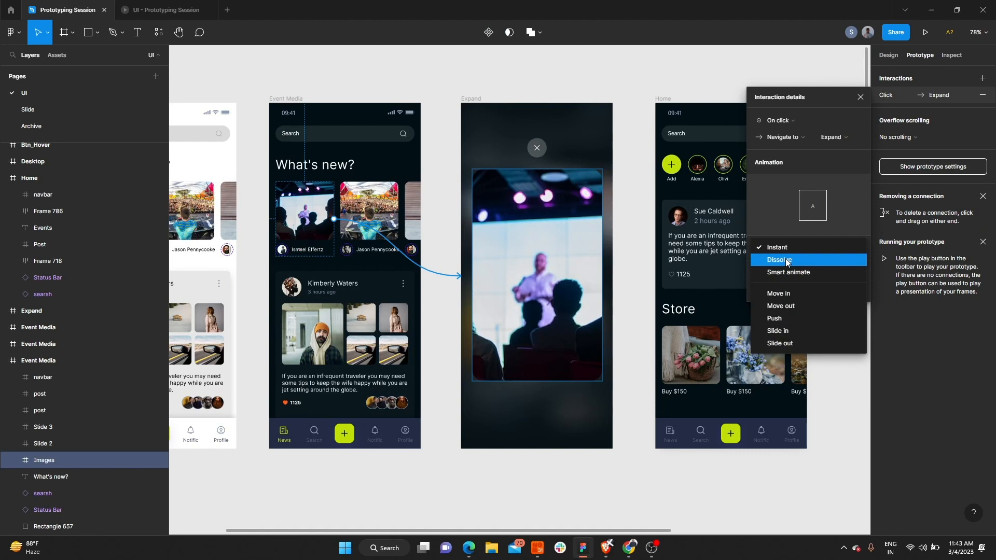
pyautogui.click(786, 259)
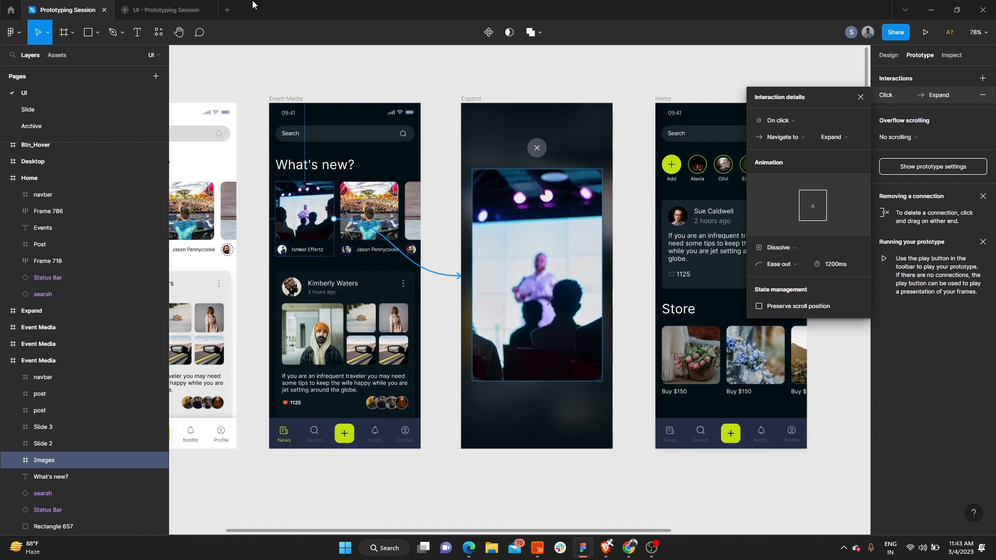
# Preview the Dissolve transition from the first image card in the running prototype.
pyautogui.click(161, 10)
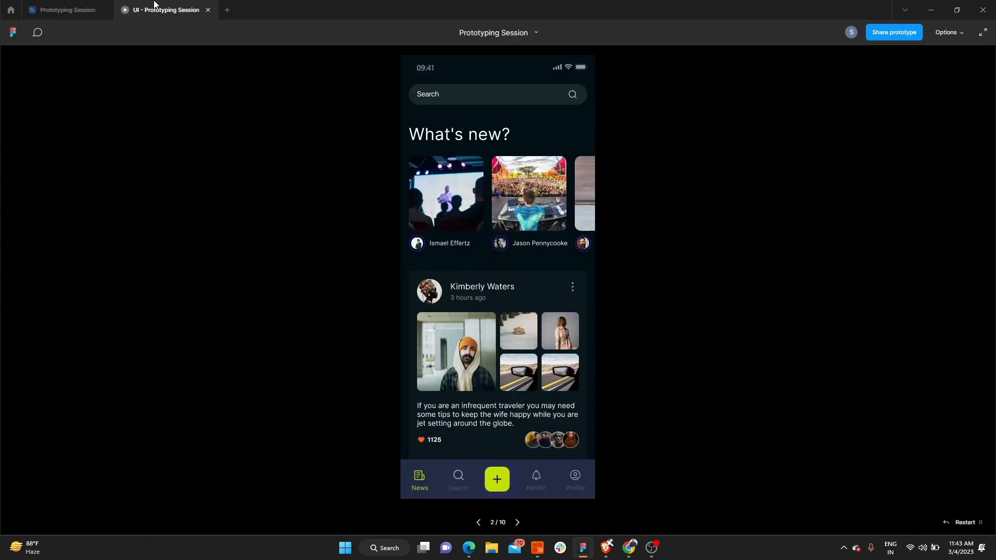
pyautogui.click(449, 187)
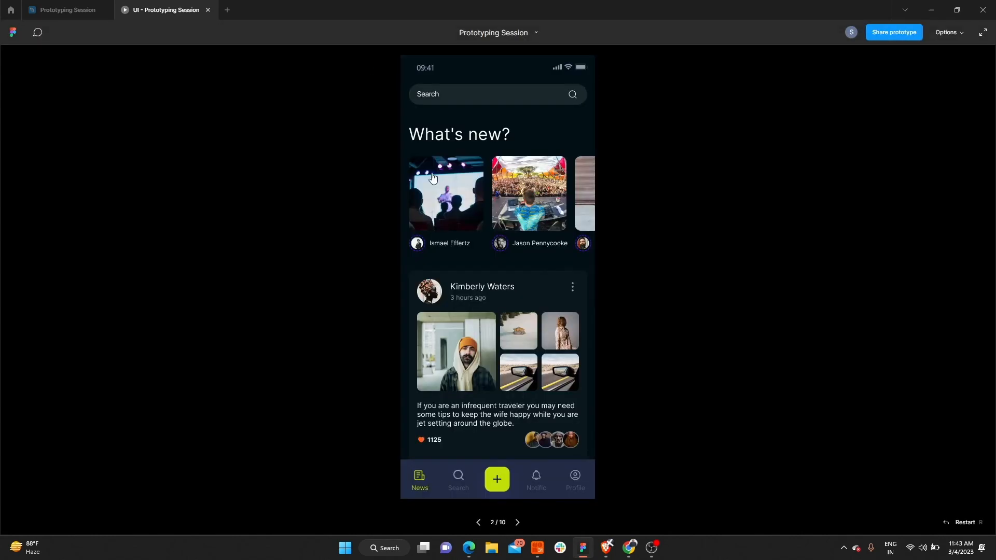
pyautogui.click(461, 195)
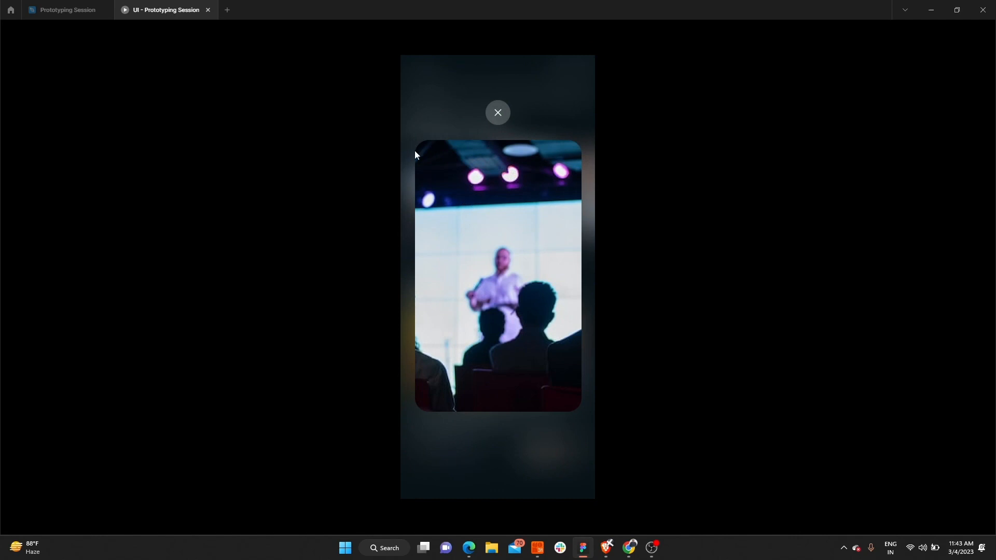
# Back in the design file, change the image card interaction's animation to Smart animate.
pyautogui.click(61, 10)
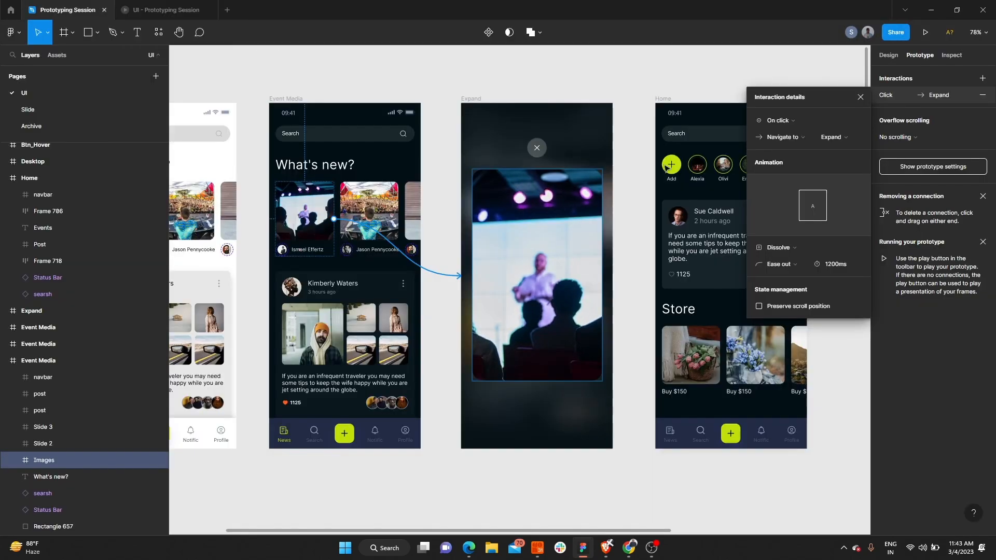
pyautogui.click(780, 248)
pyautogui.click(783, 144)
pyautogui.click(823, 117)
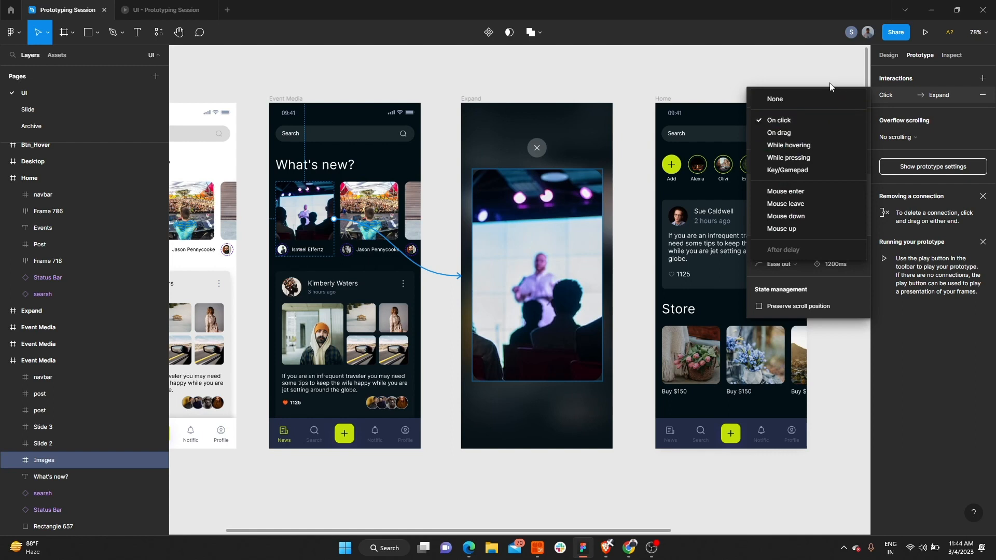
pyautogui.click(835, 282)
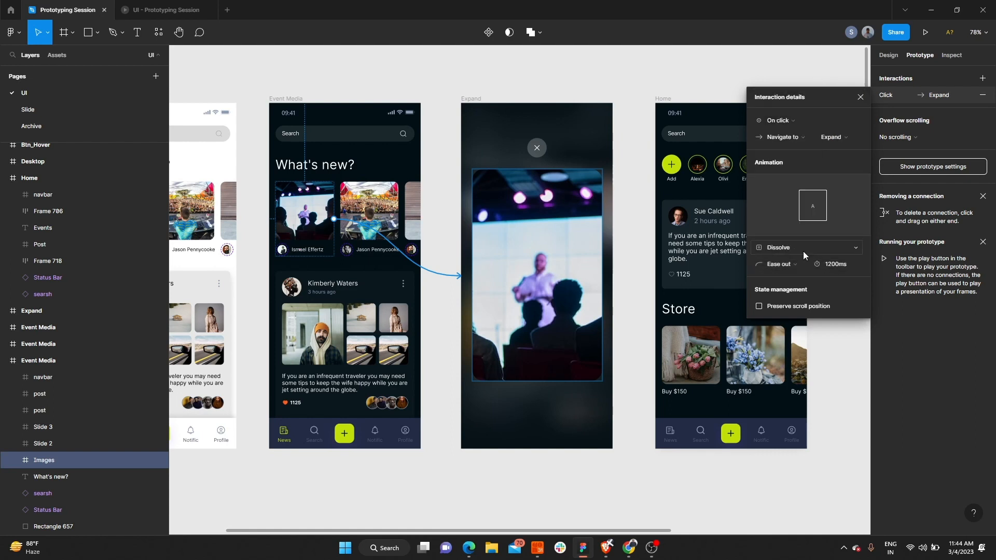
pyautogui.click(801, 247)
pyautogui.click(800, 247)
pyautogui.click(808, 250)
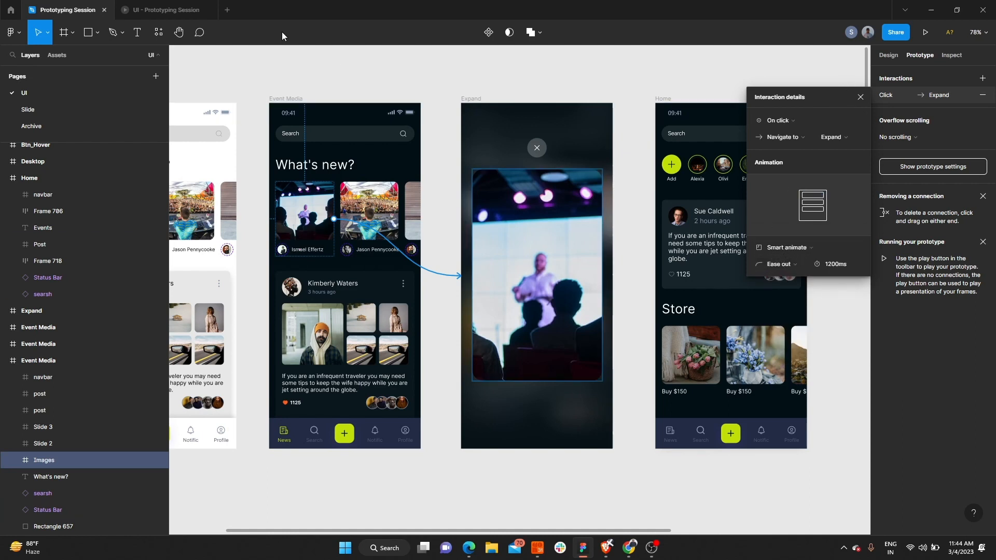
# Play the Smart animate transition from the first image card to the Expand screen in the prototype.
pyautogui.click(166, 10)
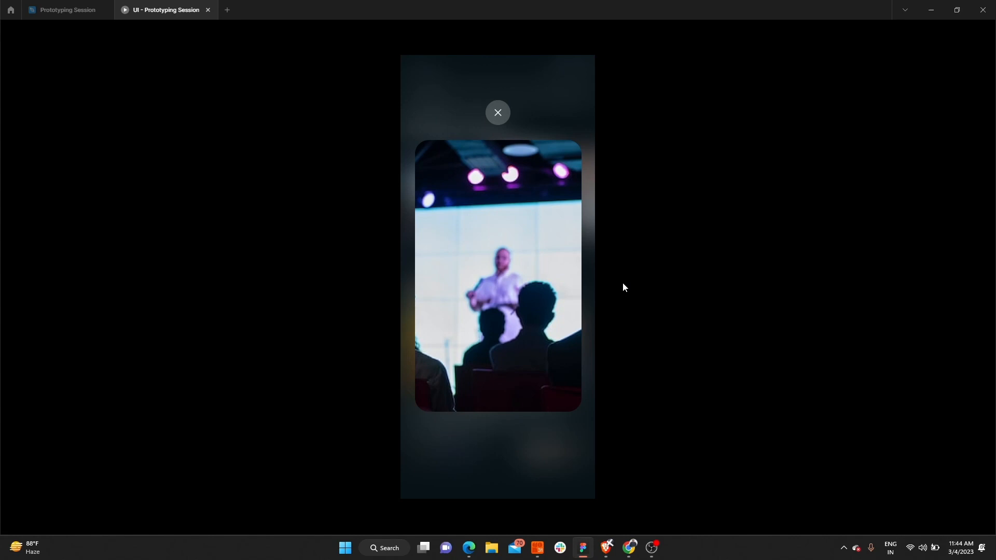
pyautogui.click(462, 218)
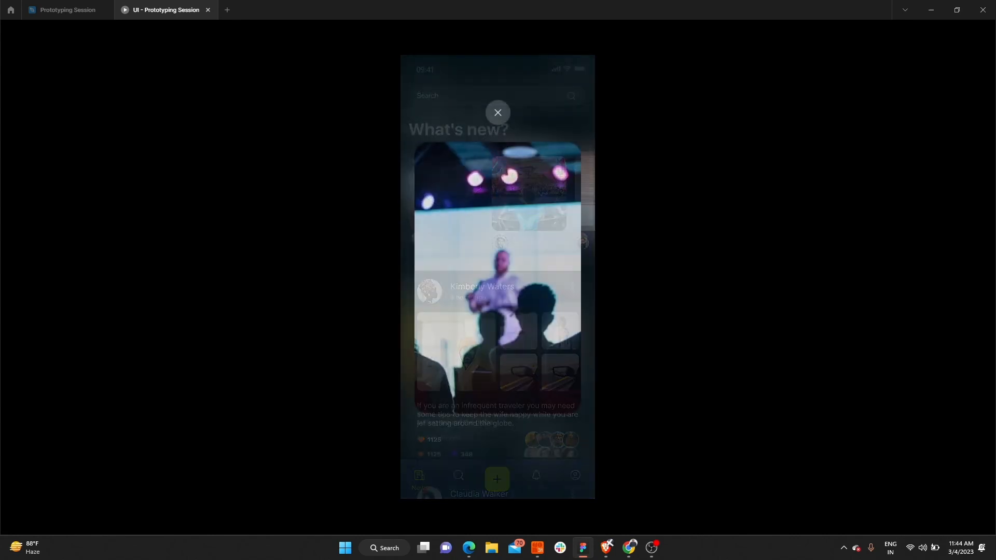
pyautogui.click(86, 4)
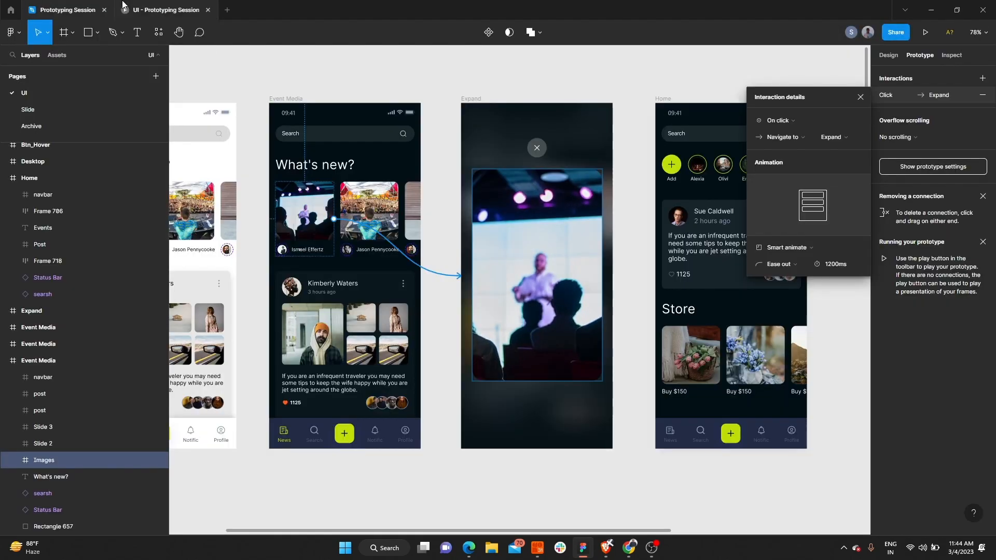
pyautogui.click(150, 9)
pyautogui.click(423, 157)
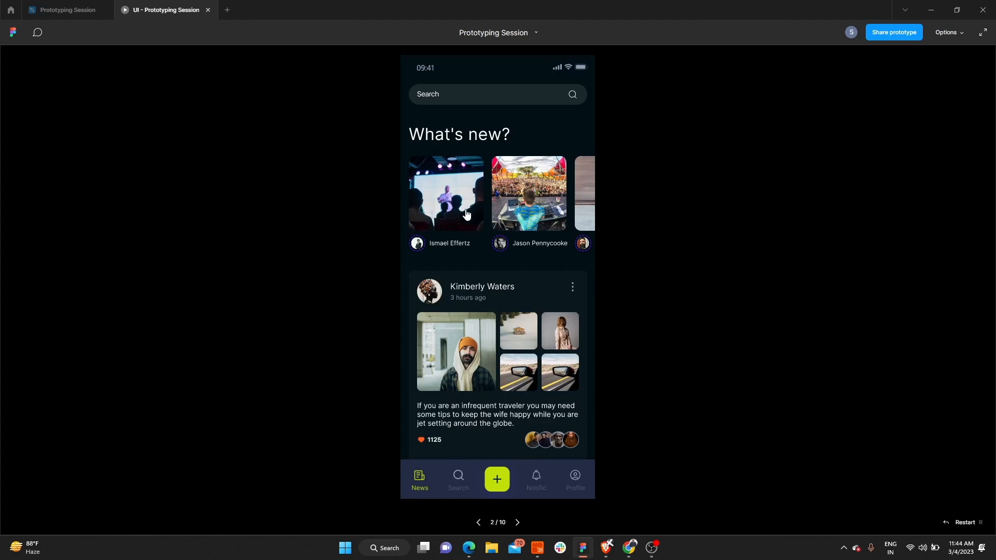
pyautogui.click(465, 209)
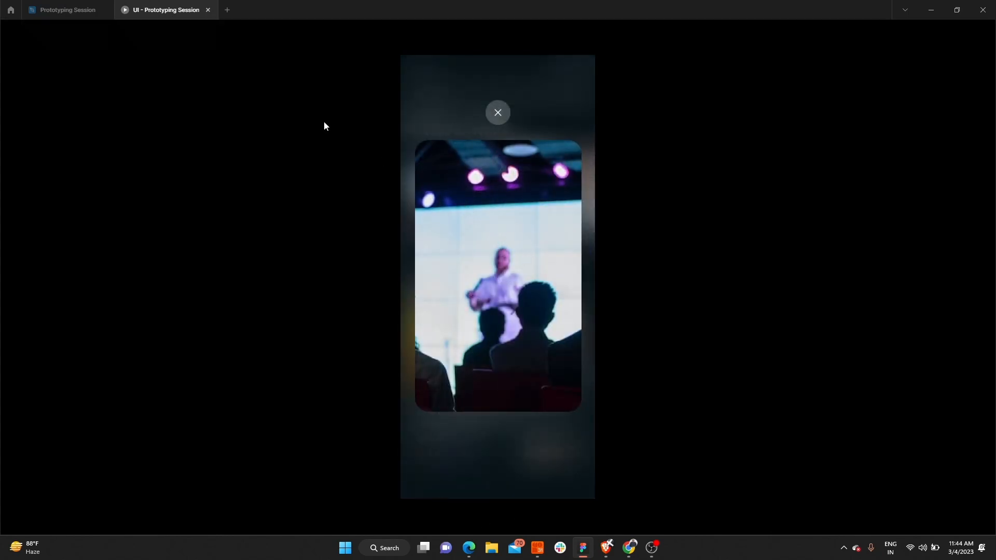
# Switch back to the design file and set the image card interaction's animation to Move in.
pyautogui.moveTo(82, 13)
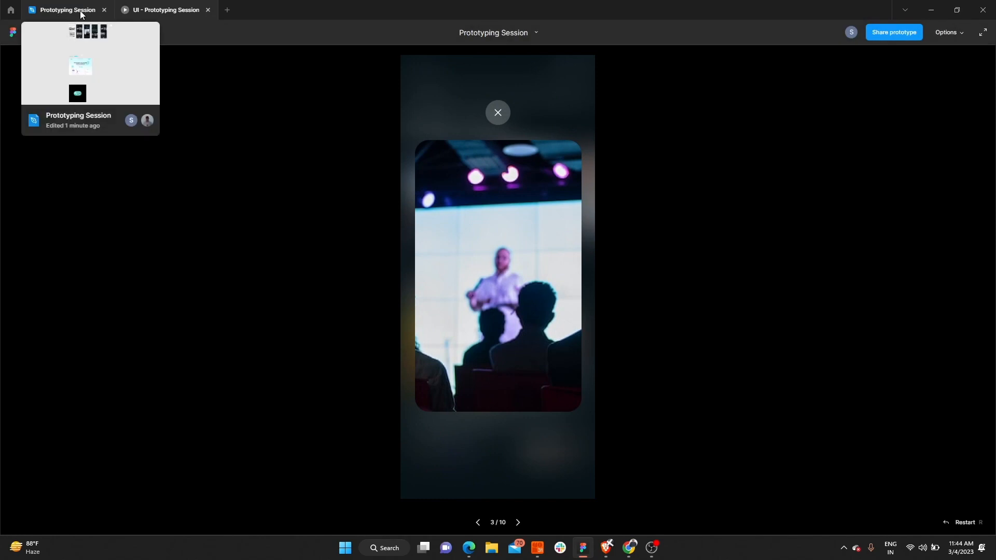
pyautogui.click(82, 13)
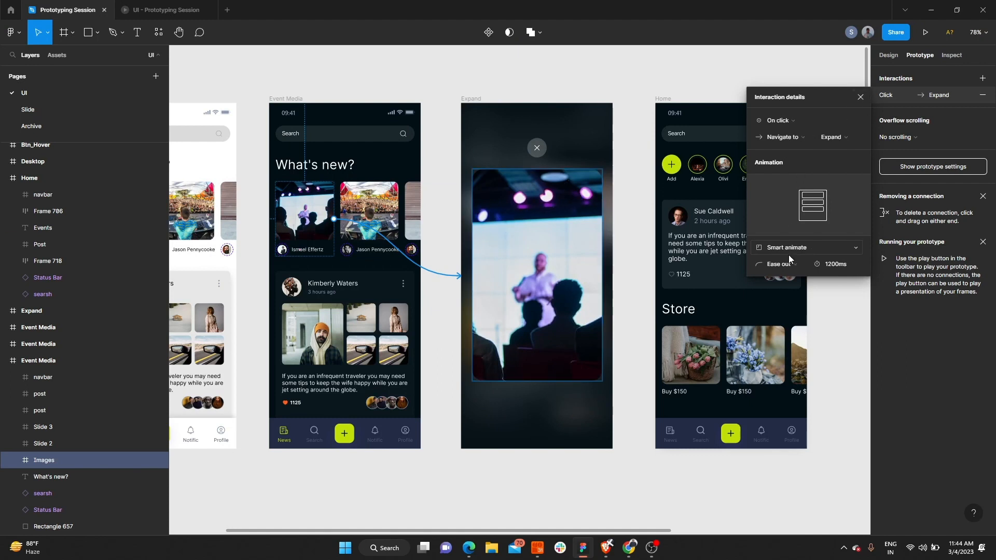
pyautogui.click(789, 259)
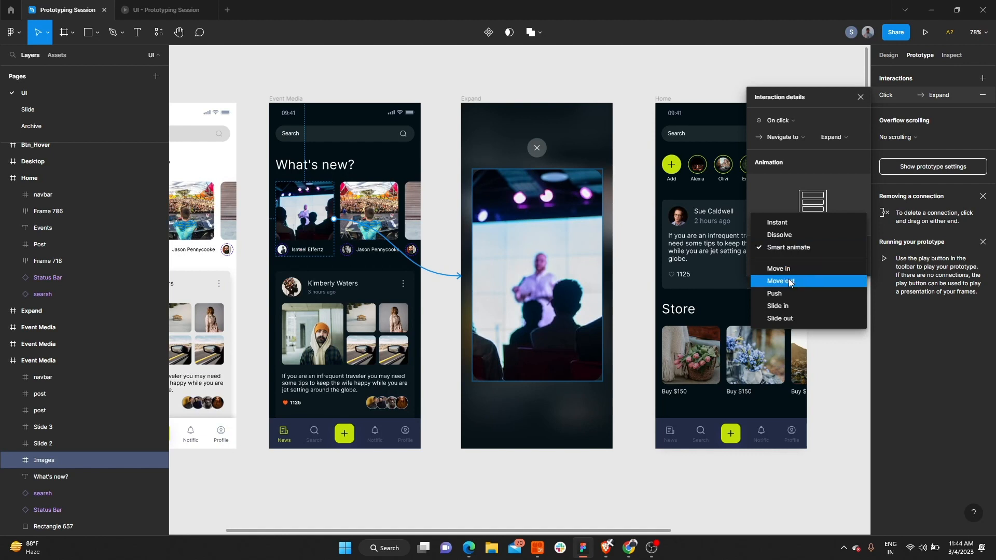
pyautogui.click(792, 270)
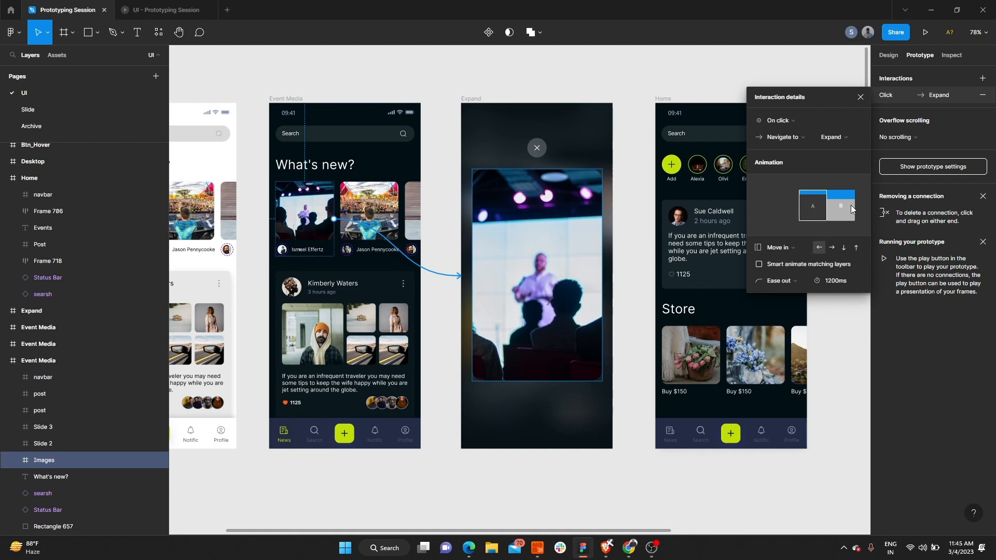
# Preview the Move in transition from the first image card in the prototype presentation.
pyautogui.hotkey('ctrl', 'alt', 'Return')
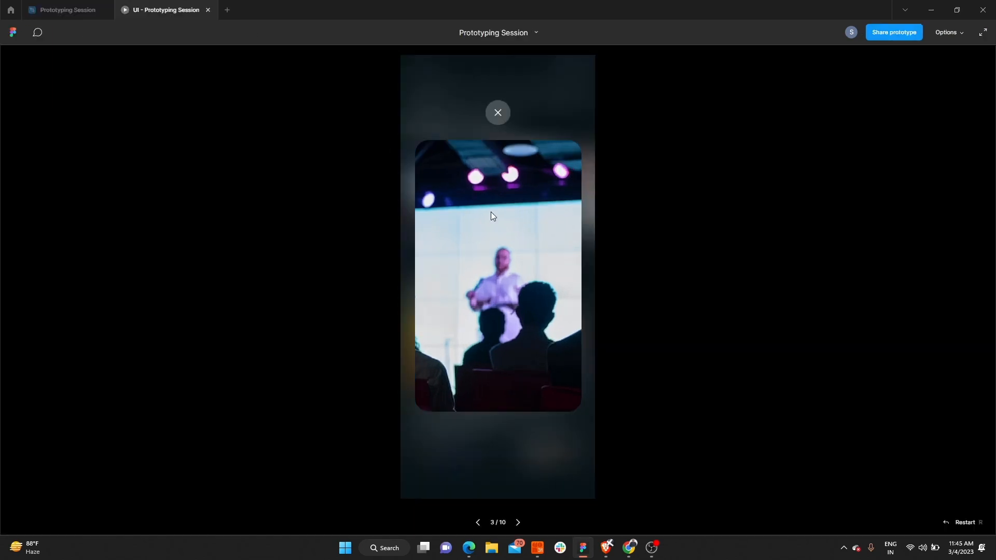
pyautogui.click(498, 216)
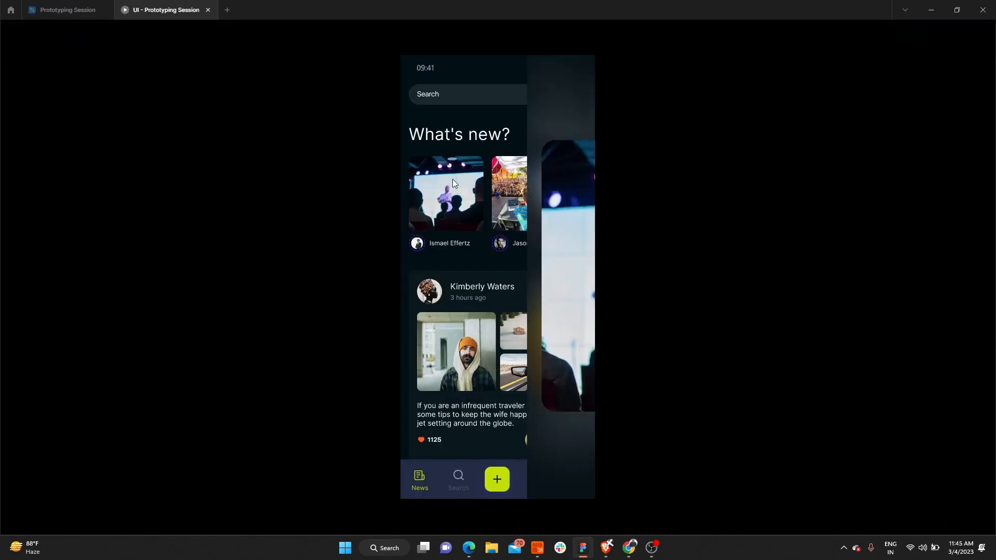
pyautogui.click(452, 180)
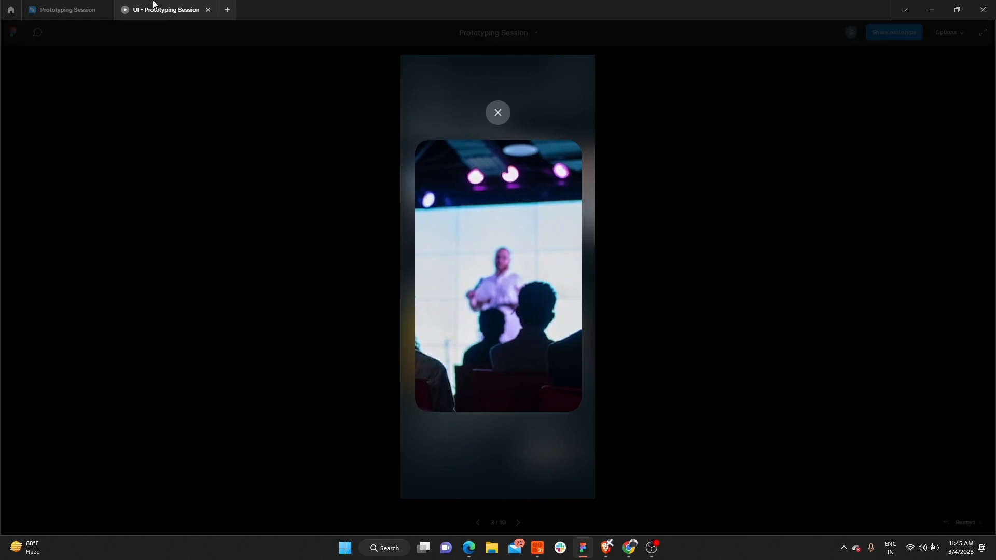
# Set the Move in direction to right in the design file and preview the transition in the restarted prototype.
pyautogui.click(65, 10)
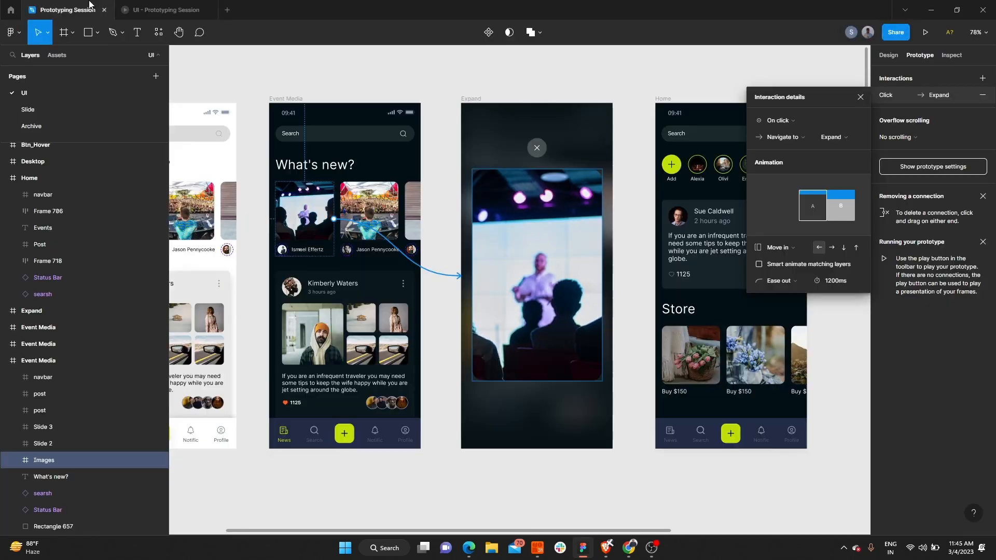
pyautogui.click(831, 247)
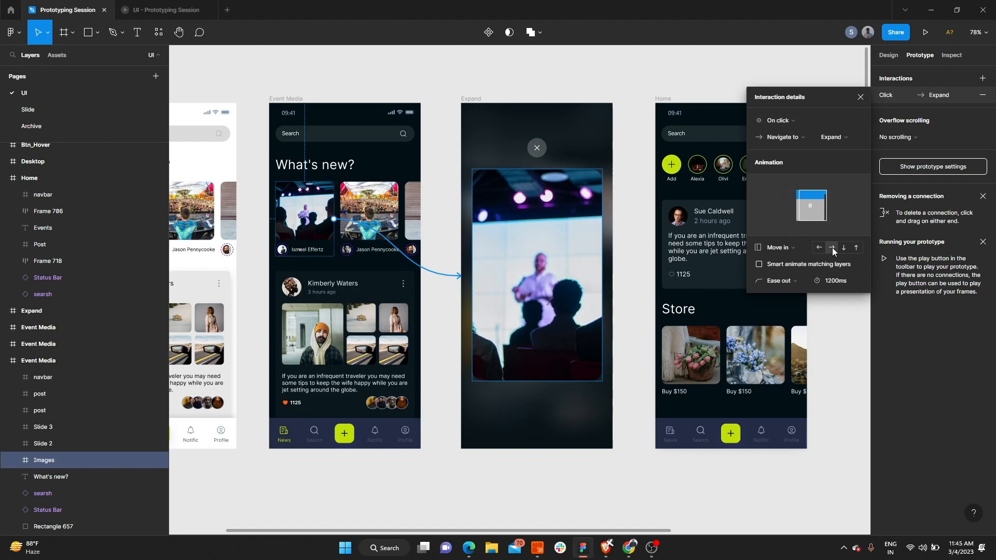
pyautogui.click(161, 10)
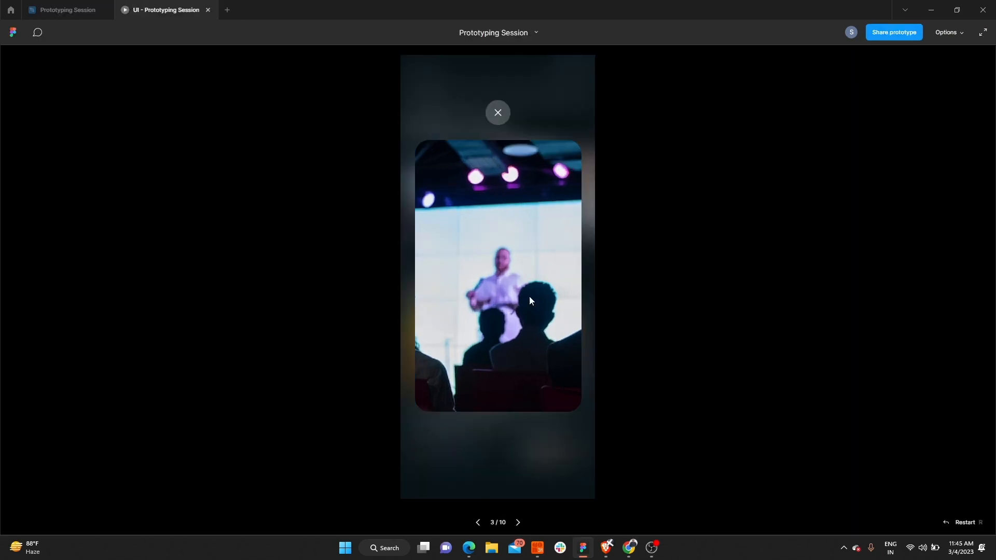
pyautogui.press('r')
pyautogui.click(438, 206)
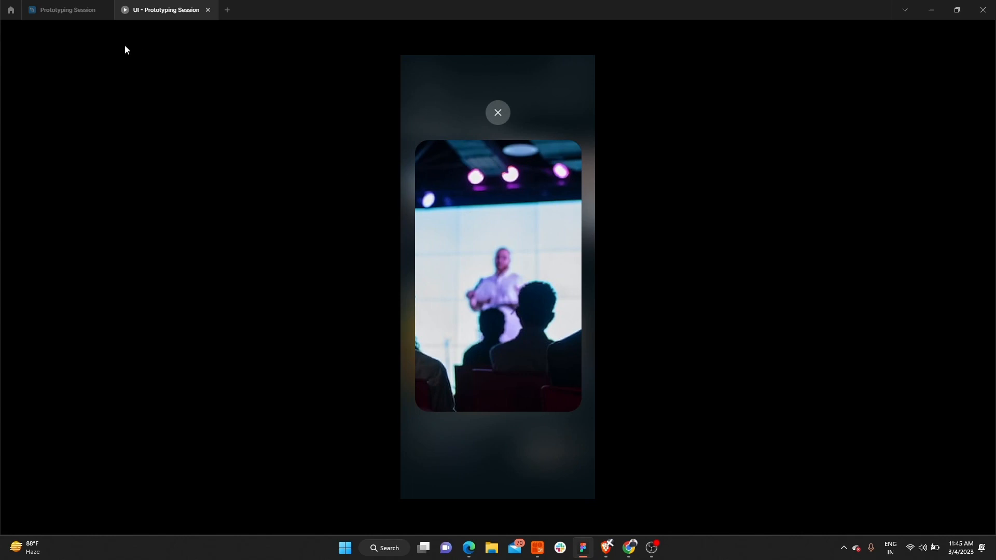
# Set the Move in direction to down in the design file and preview the transition from the first image card in the prototype.
pyautogui.click(67, 10)
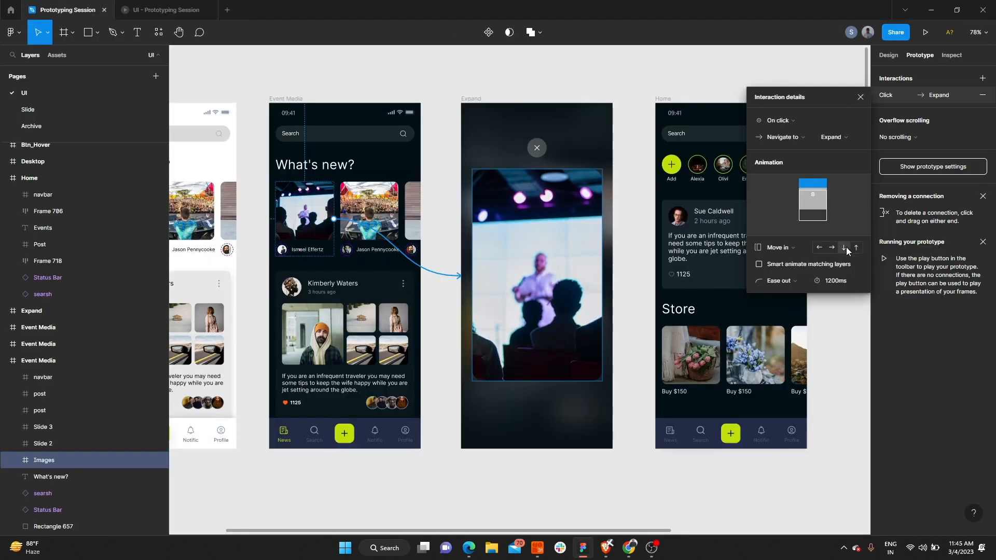
pyautogui.click(171, 10)
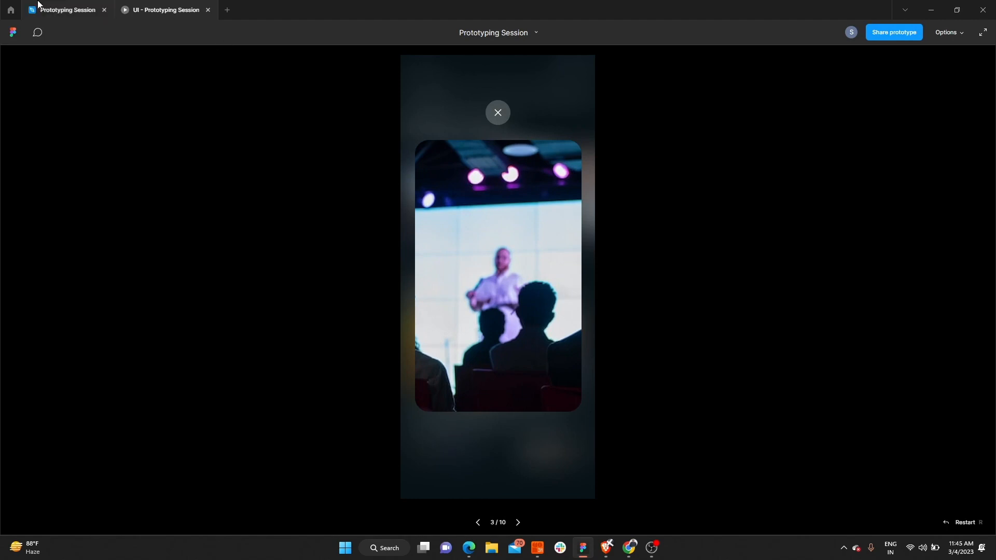
pyautogui.click(67, 10)
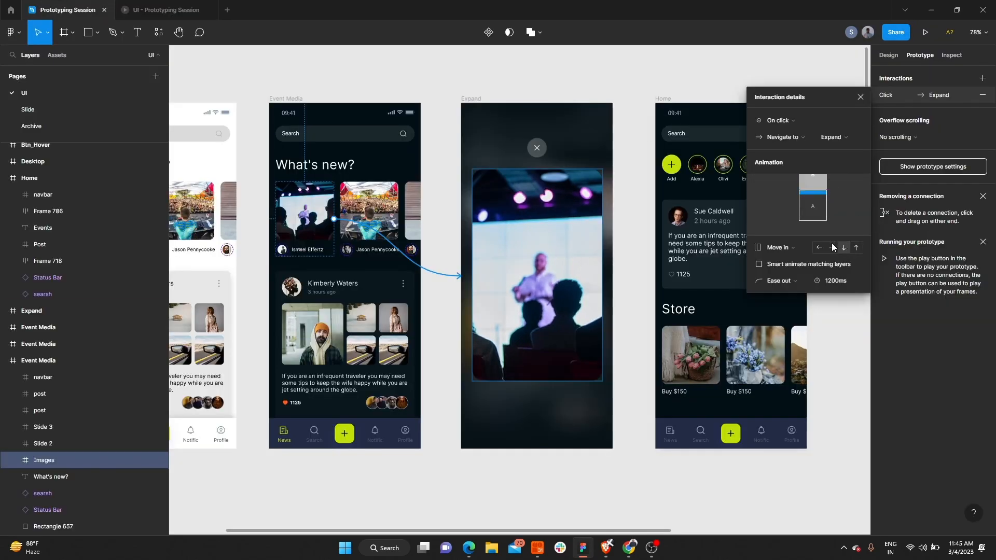
pyautogui.click(172, 9)
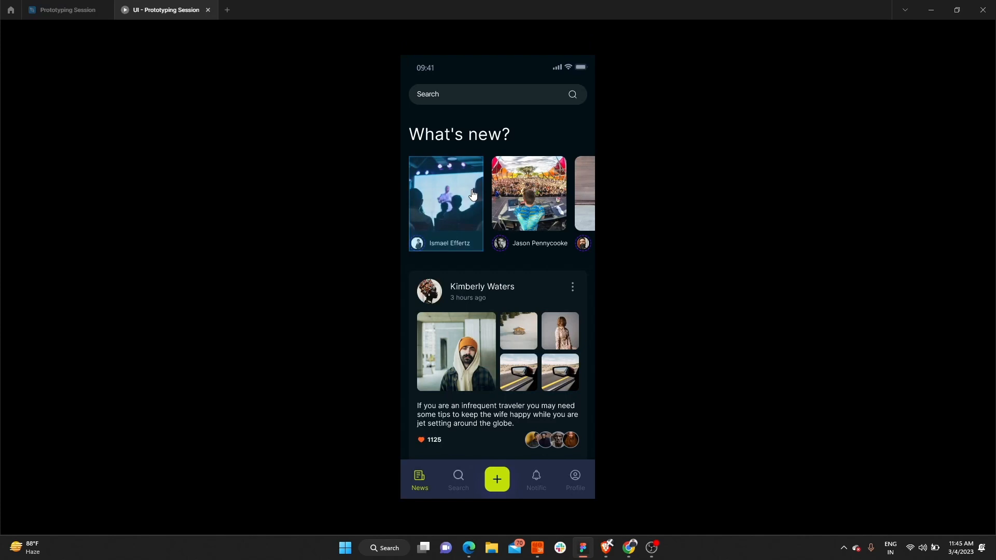
pyautogui.click(472, 195)
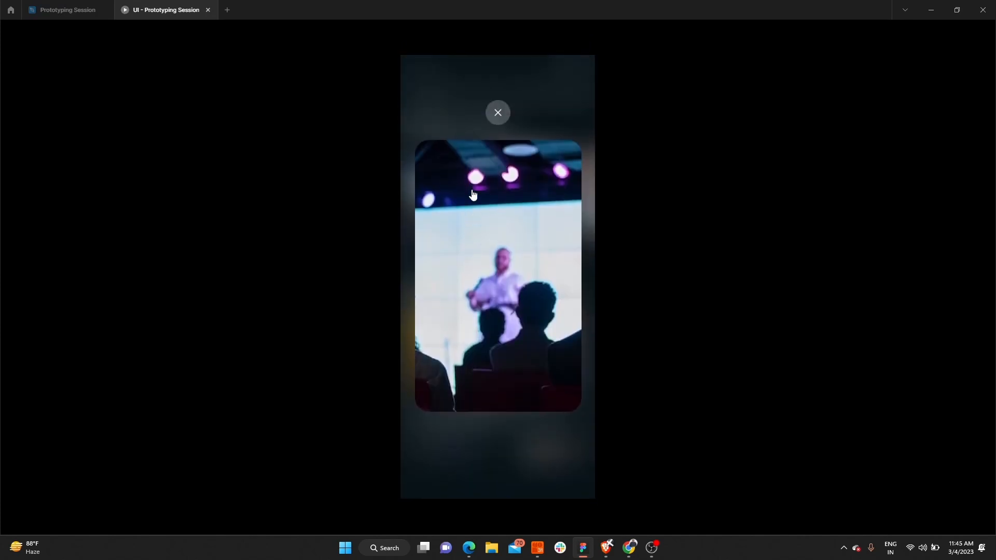
# Return to the design file and link the Expand frame's close button to the Event Media frame.
pyautogui.moveTo(79, 14)
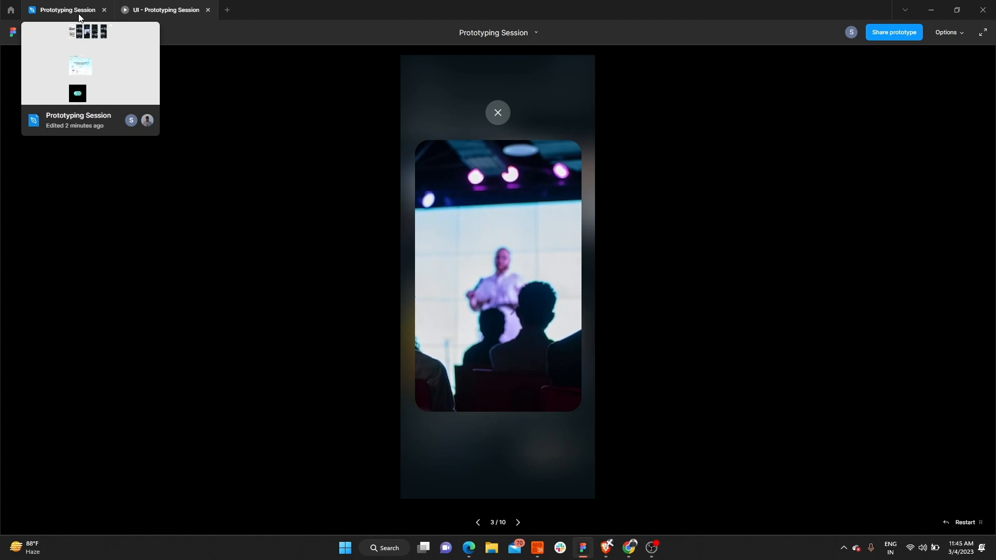
pyautogui.click(79, 14)
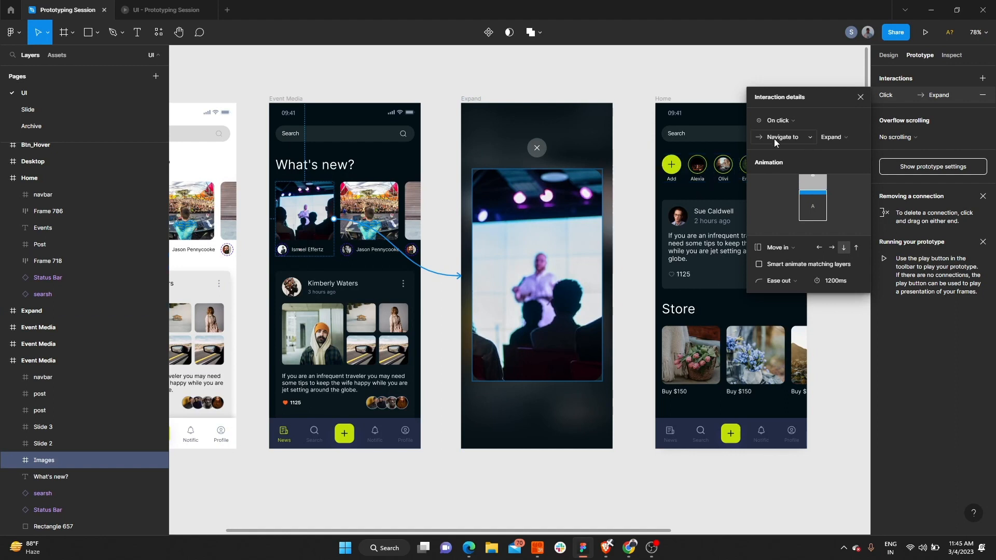
pyautogui.click(861, 98)
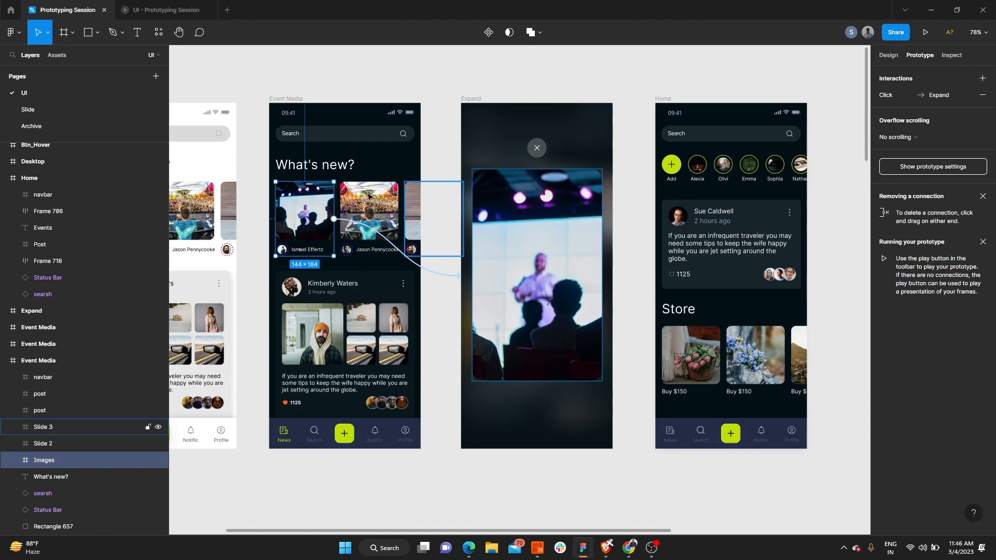
pyautogui.click(544, 149)
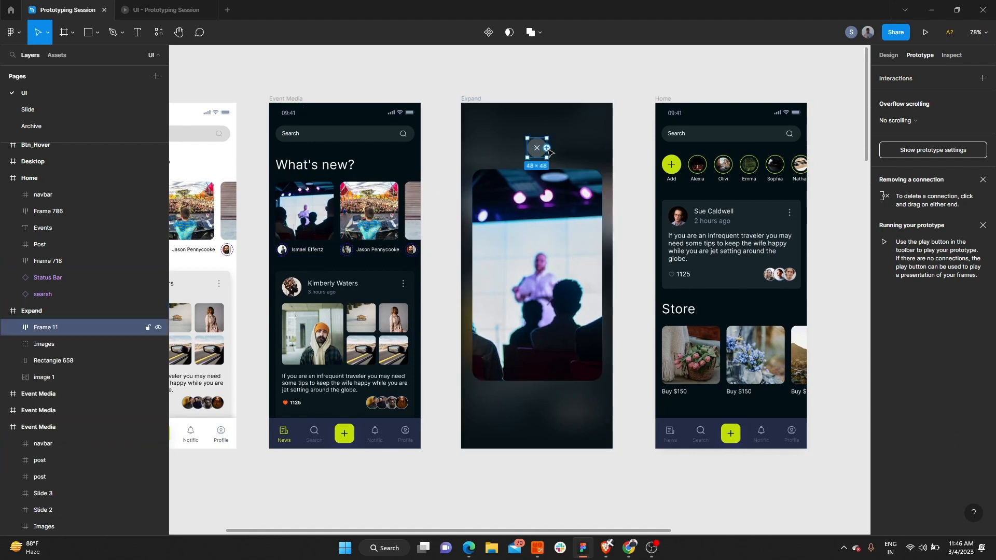
pyautogui.moveTo(546, 148); pyautogui.dragTo(418, 223)
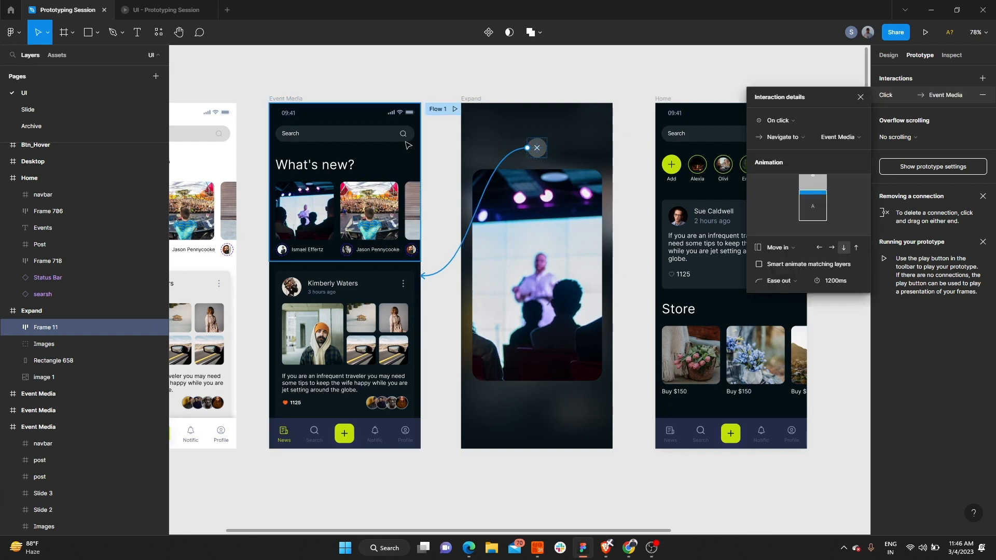
# Move the flow starting point label to the left side of the Event Media frame and rename the flow as Start.
pyautogui.moveTo(443, 112); pyautogui.dragTo(254, 107)
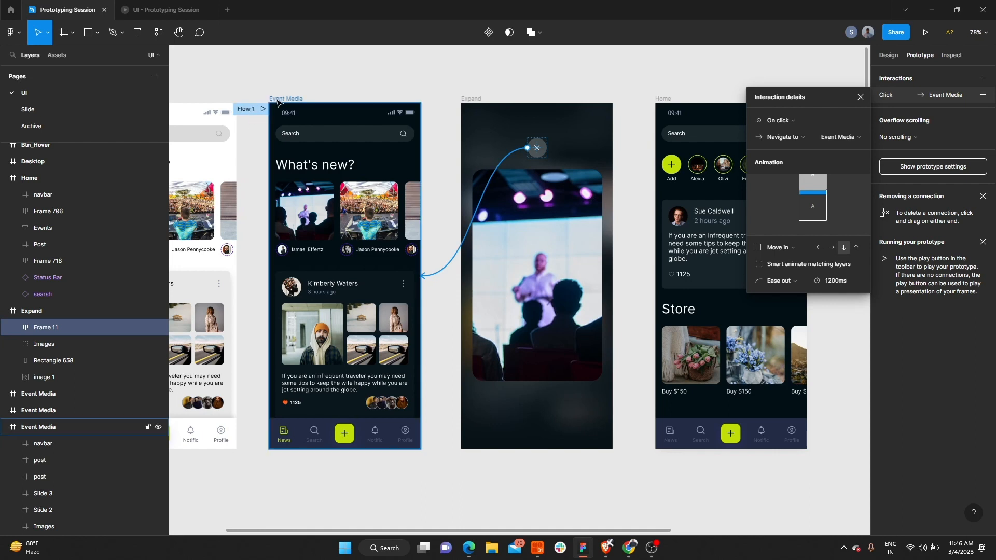
pyautogui.doubleClick(251, 110)
pyautogui.write('Start')
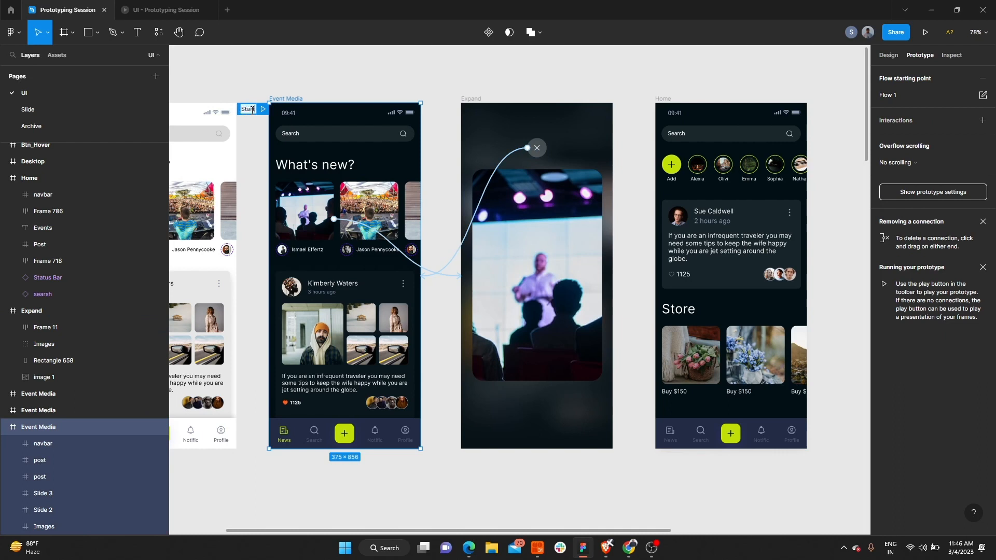
pyautogui.click(258, 91)
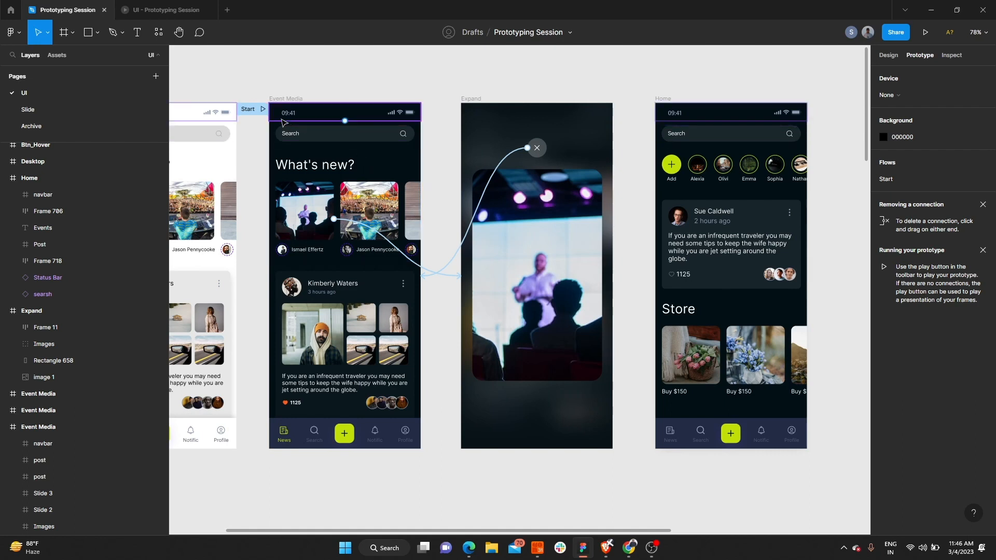
pyautogui.click(249, 111)
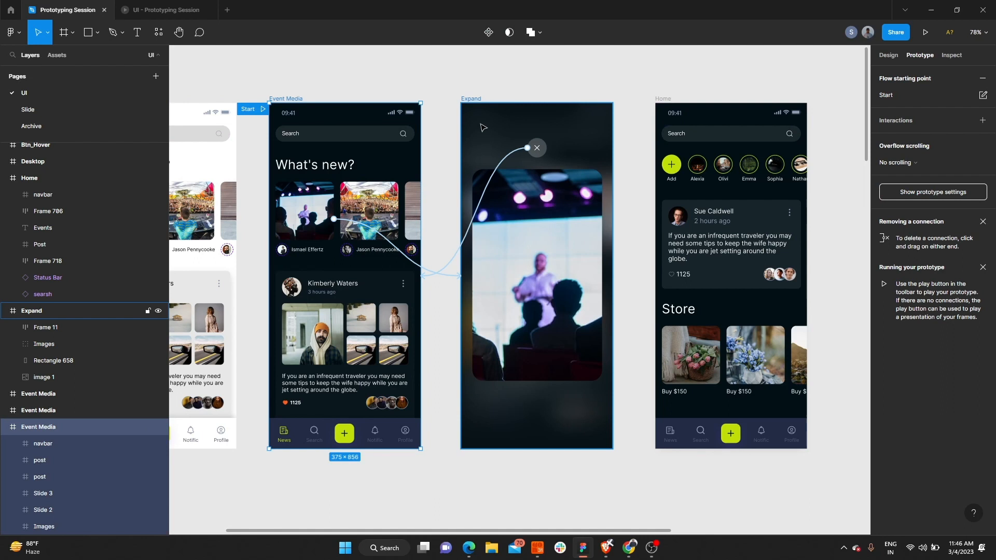
# Add a flow starting point to the Home frame and name it Search.
pyautogui.click(672, 101)
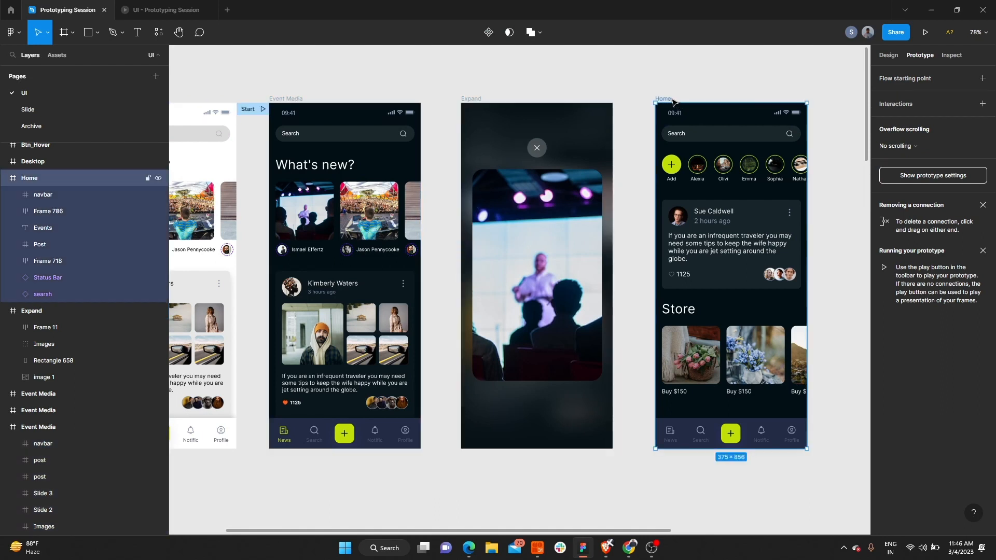
pyautogui.click(982, 78)
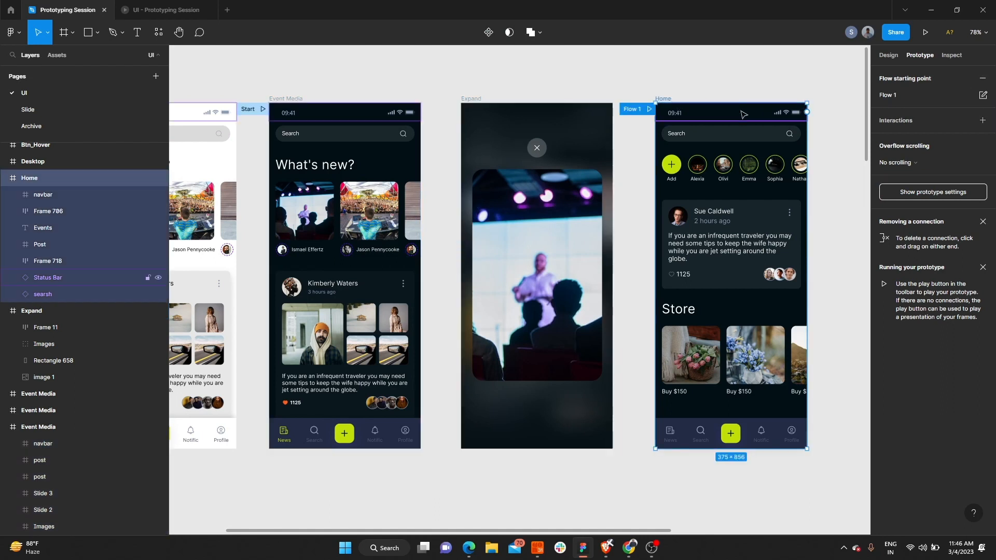
pyautogui.doubleClick(638, 109)
pyautogui.write('Search')
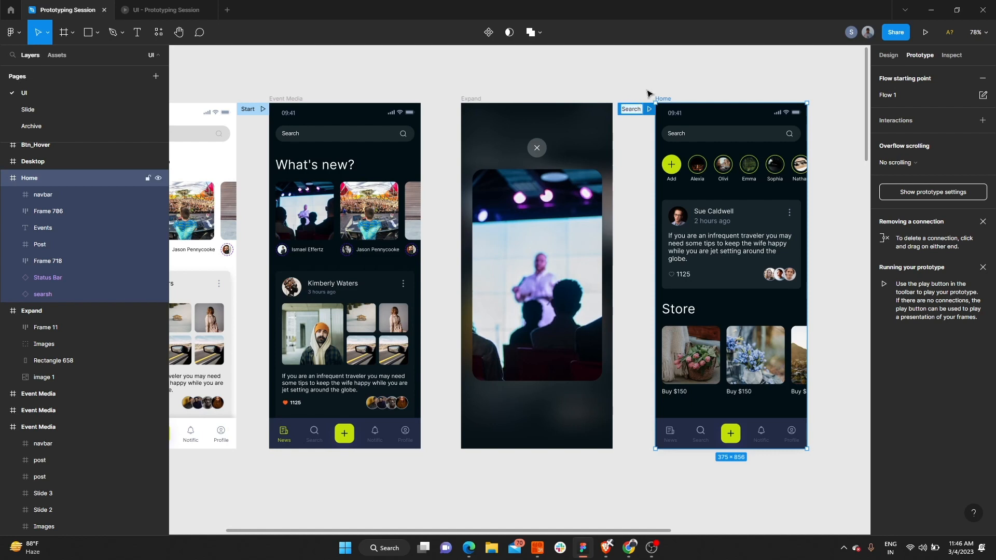
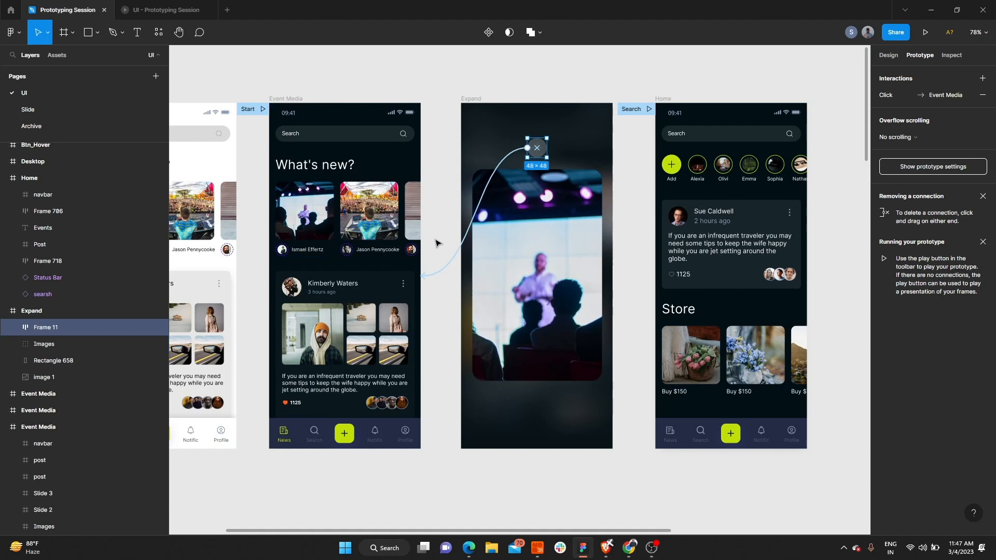
# Set the animation duration of the connection from the first image card to the Expand frame to 300 ms.
pyautogui.click(435, 270)
pyautogui.click(434, 267)
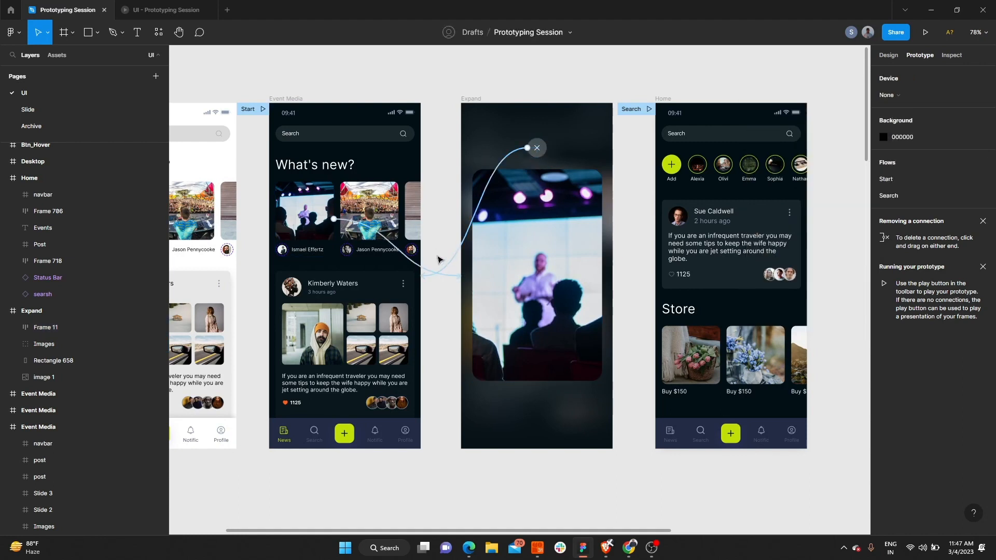
pyautogui.click(430, 266)
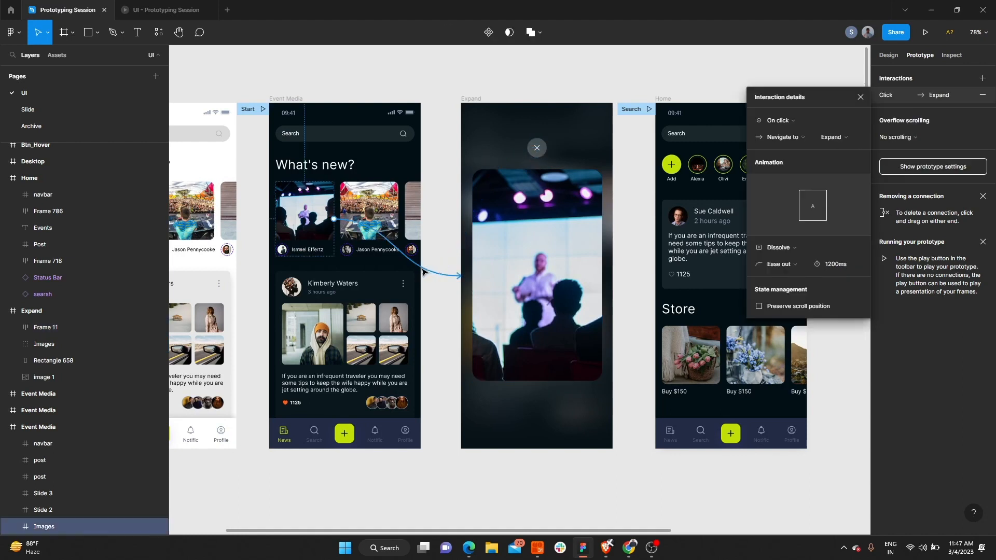
pyautogui.click(830, 263)
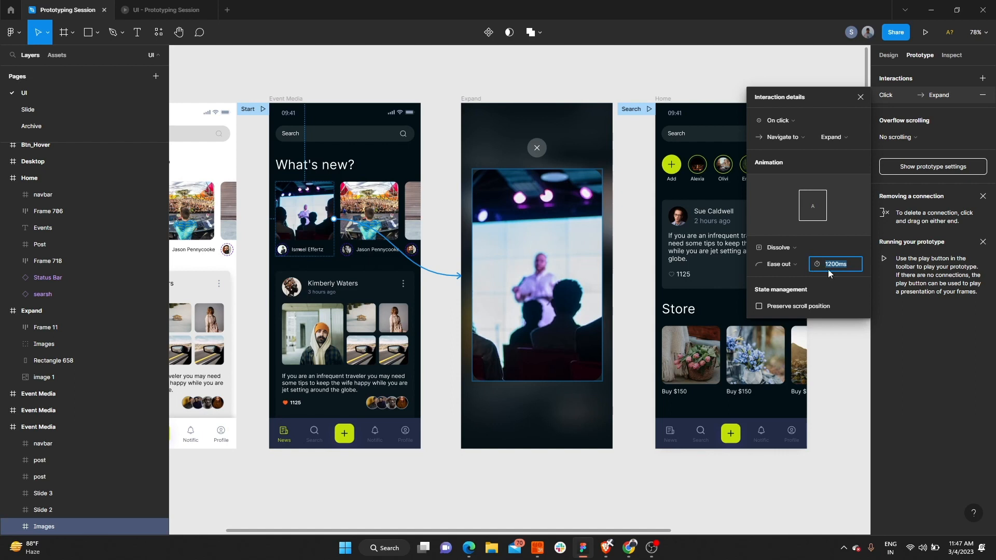
pyautogui.write('300')
pyautogui.press('Return')
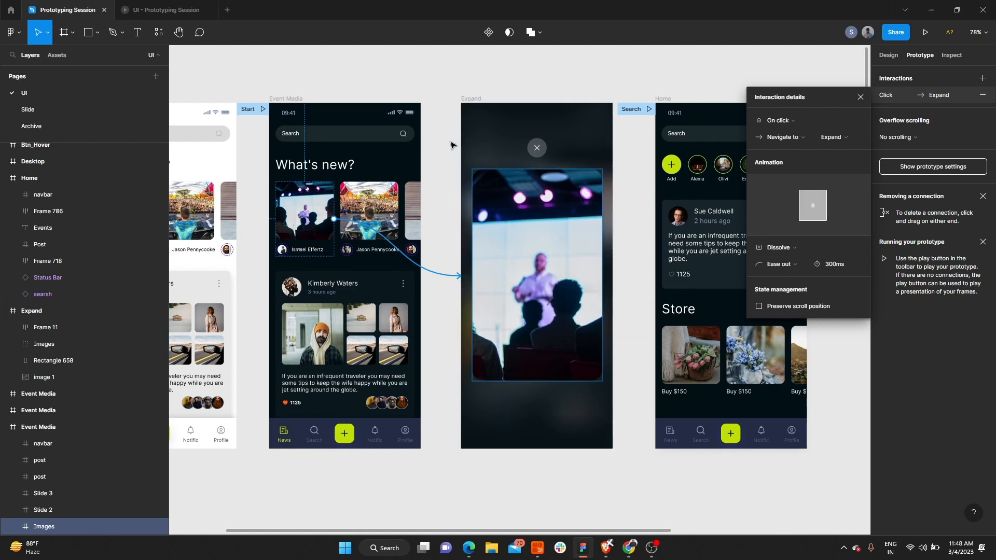
# Set the animation duration of the close button's connection to Event Media to 300 ms.
pyautogui.click(450, 145)
pyautogui.click(468, 234)
pyautogui.click(846, 265)
pyautogui.write('300')
pyautogui.press('Return')
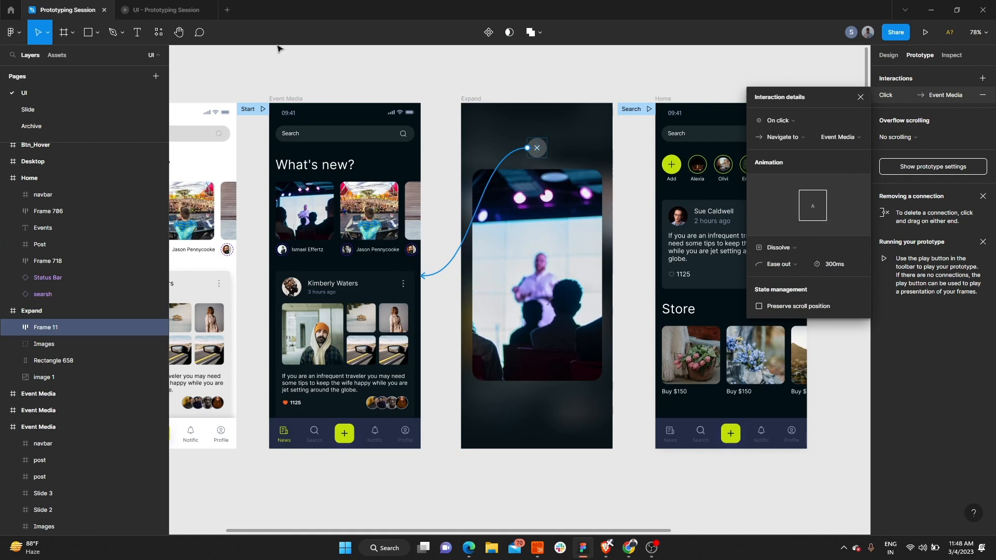
# Present the prototype and repeatedly open the first image card and close the expanded view to test both transitions.
pyautogui.hotkey('ctrl', 'alt', 'Return')
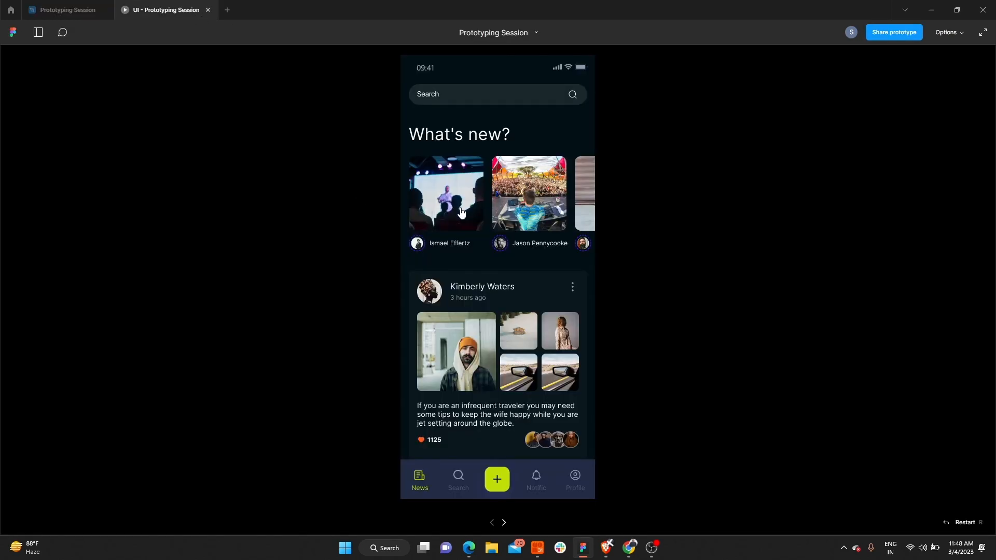
pyautogui.click(461, 212)
pyautogui.click(503, 111)
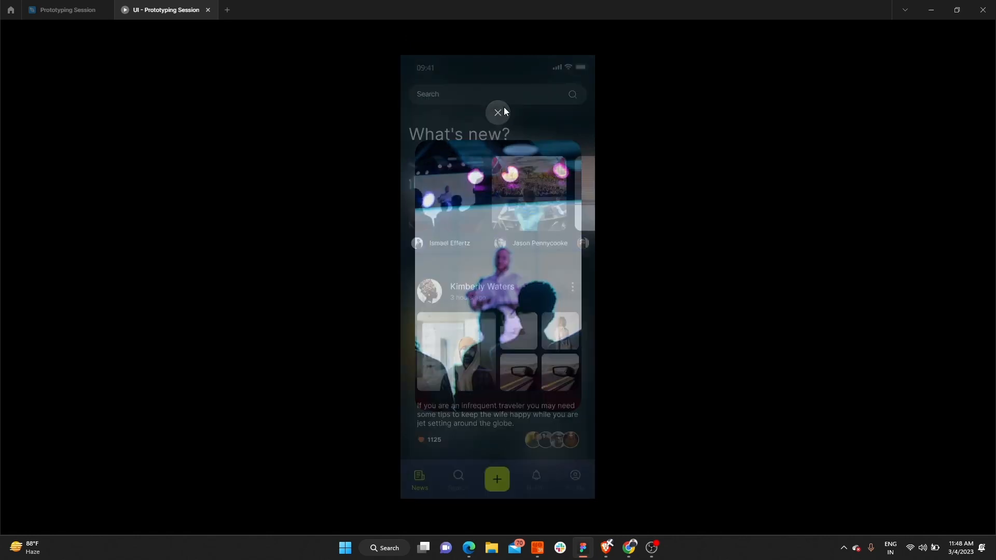
pyautogui.click(456, 203)
pyautogui.click(499, 111)
pyautogui.click(452, 195)
pyautogui.click(498, 116)
pyautogui.click(455, 198)
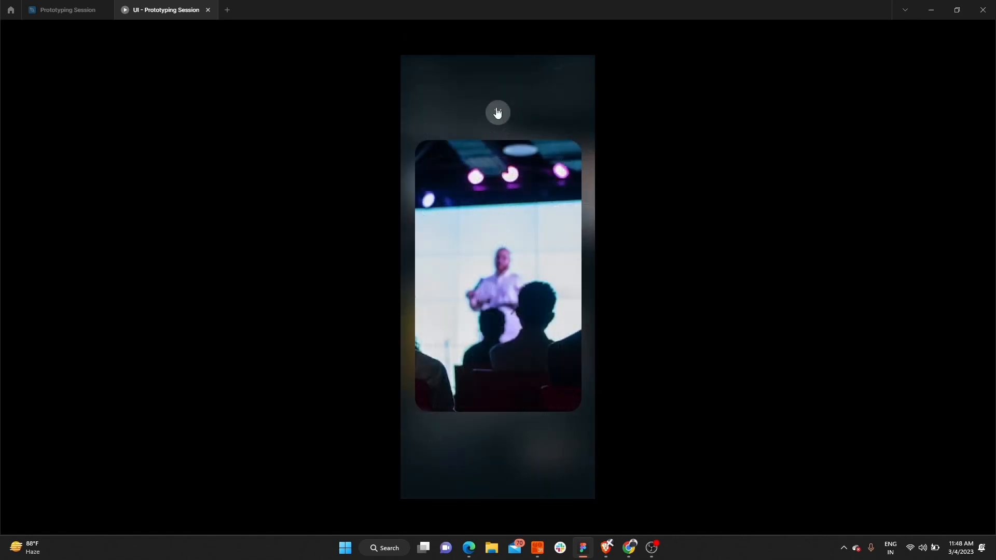
pyautogui.click(499, 115)
# Return to the design file and delete both connections between the Event Media and Expand frames.
pyautogui.click(69, 10)
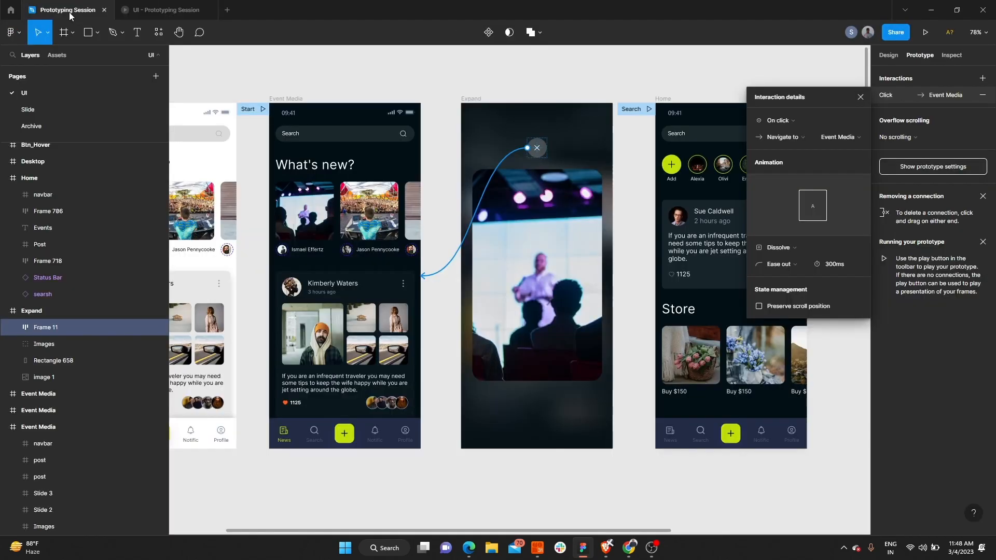
pyautogui.click(858, 98)
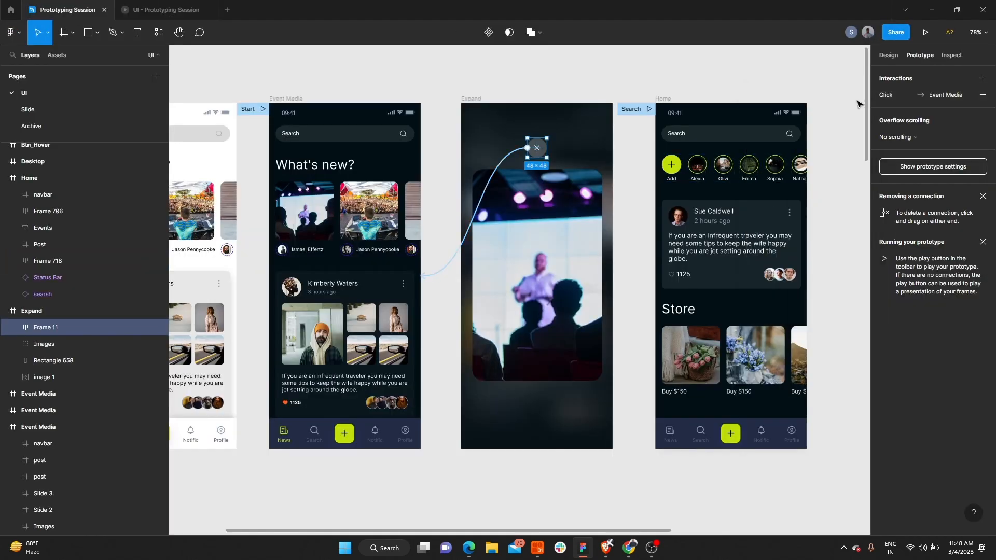
pyautogui.click(433, 148)
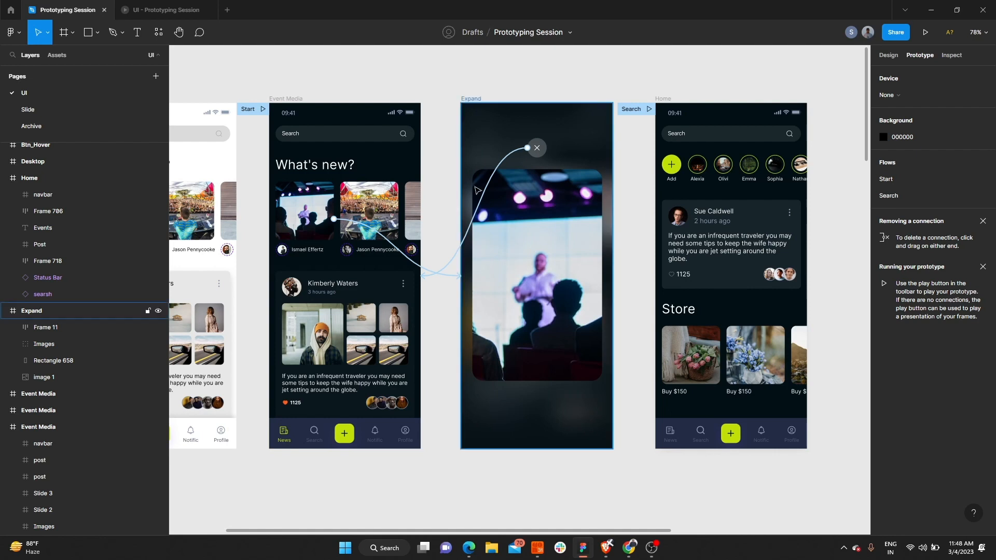
pyautogui.click(446, 278)
pyautogui.press('Delete')
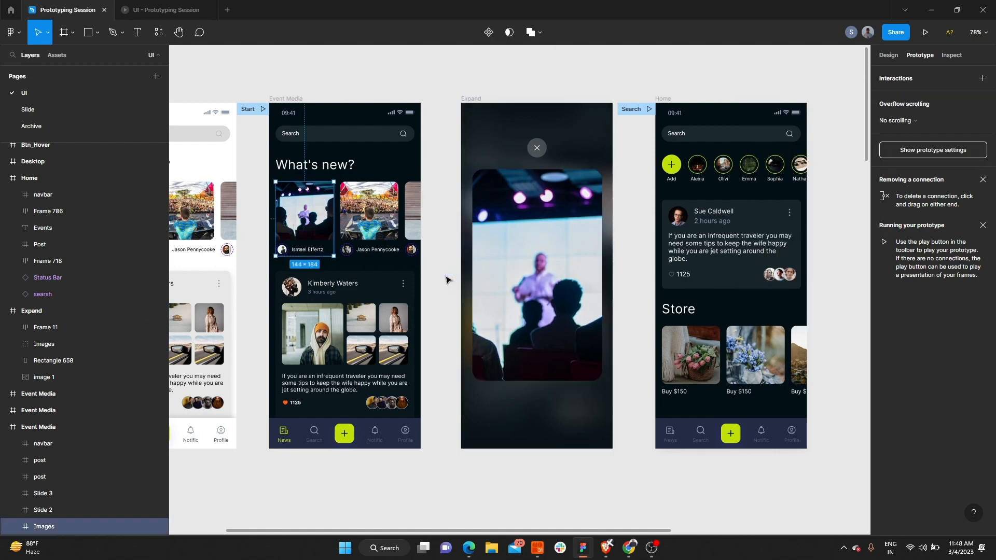
pyautogui.click(444, 264)
pyautogui.click(444, 267)
pyautogui.press('Delete')
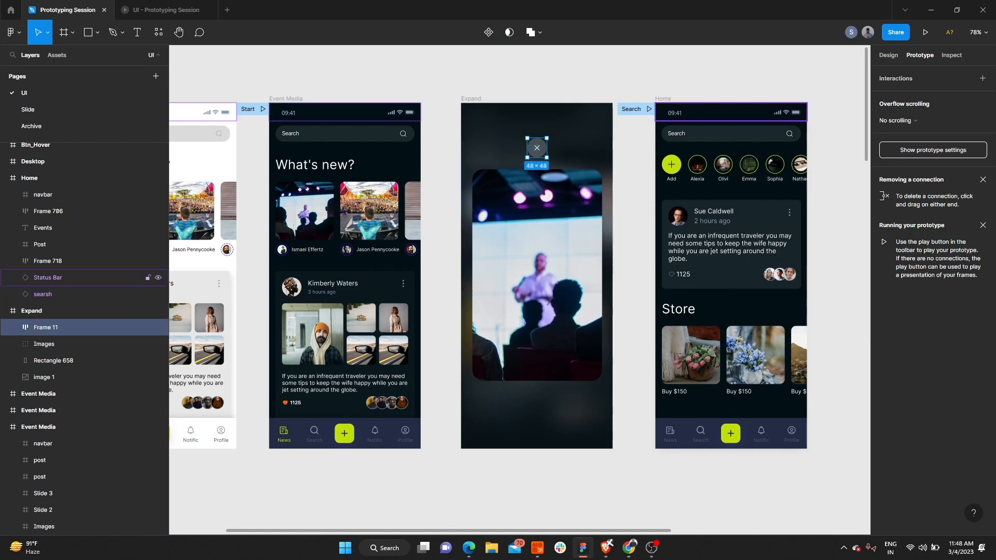
# Remove the Search flow starting point from the Home frame while keeping the frame itself.
pyautogui.click(637, 109)
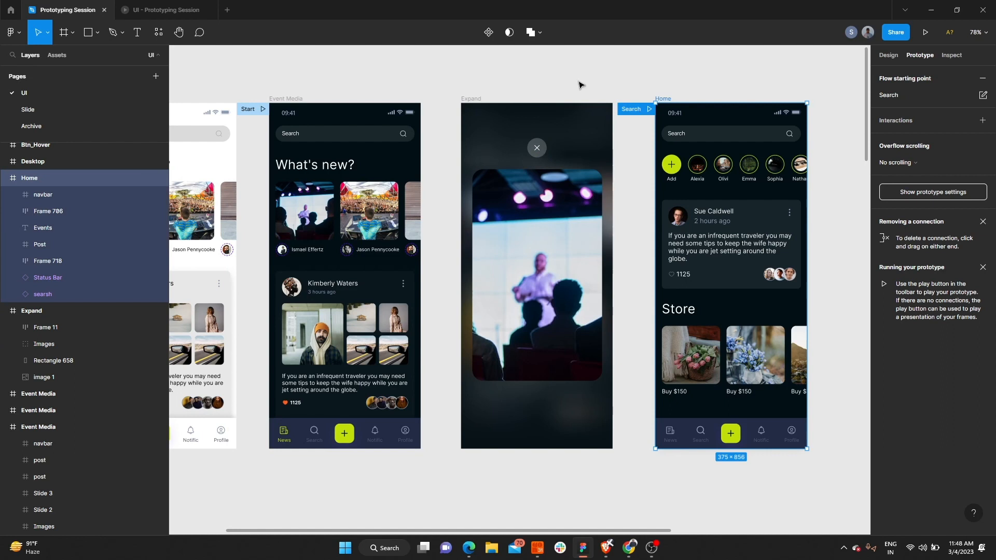
pyautogui.press('Delete')
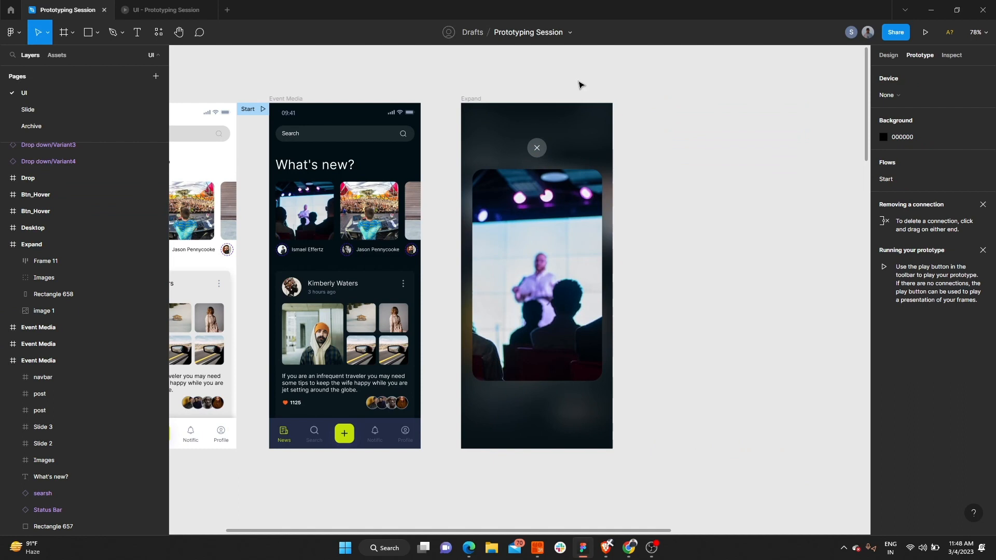
pyautogui.hotkey('ctrl', 'z')
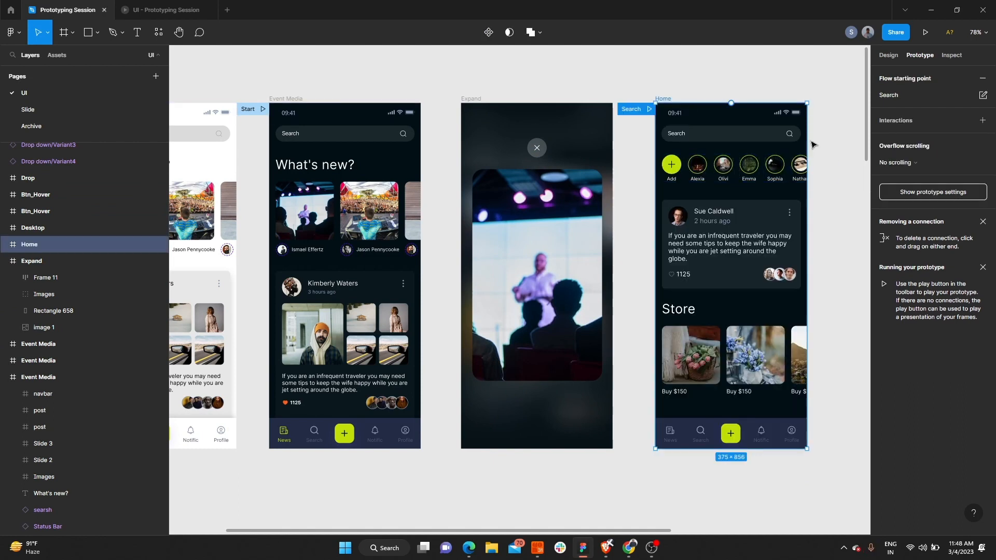
pyautogui.click(982, 78)
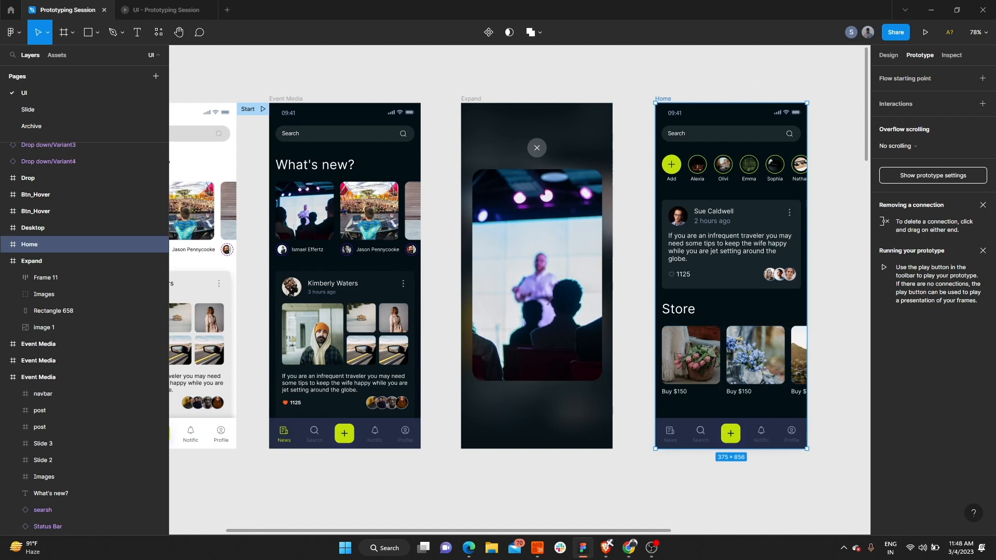
# Add an On click interaction to the first image in the dark Event Media frame and connect it to the Expand frame.
pyautogui.hotkey('alt', 'Tab')
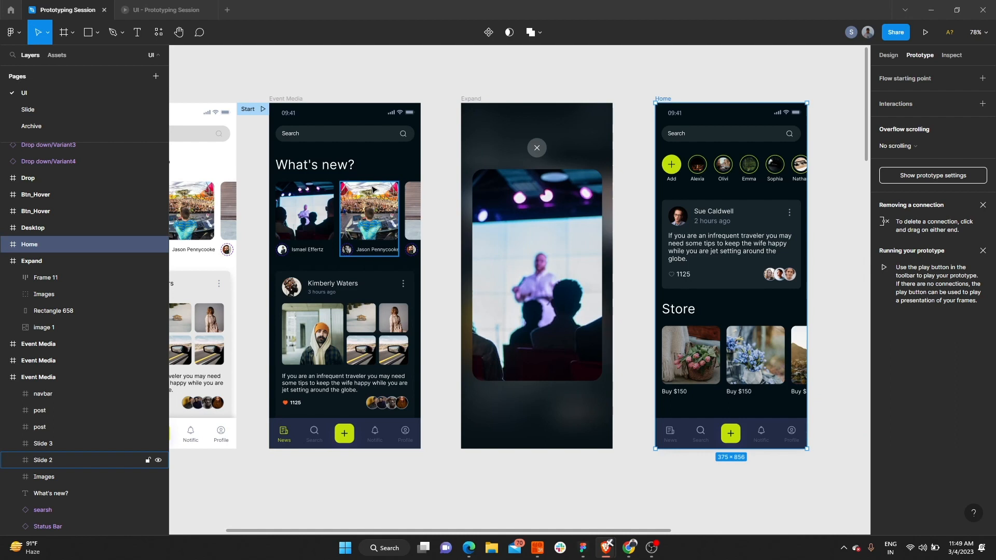
pyautogui.doubleClick(323, 209)
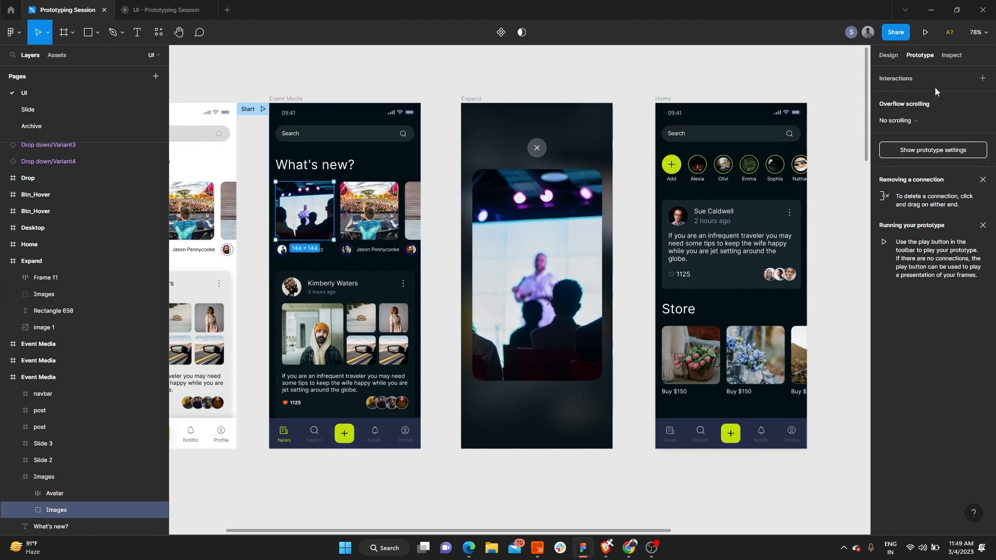
pyautogui.click(982, 78)
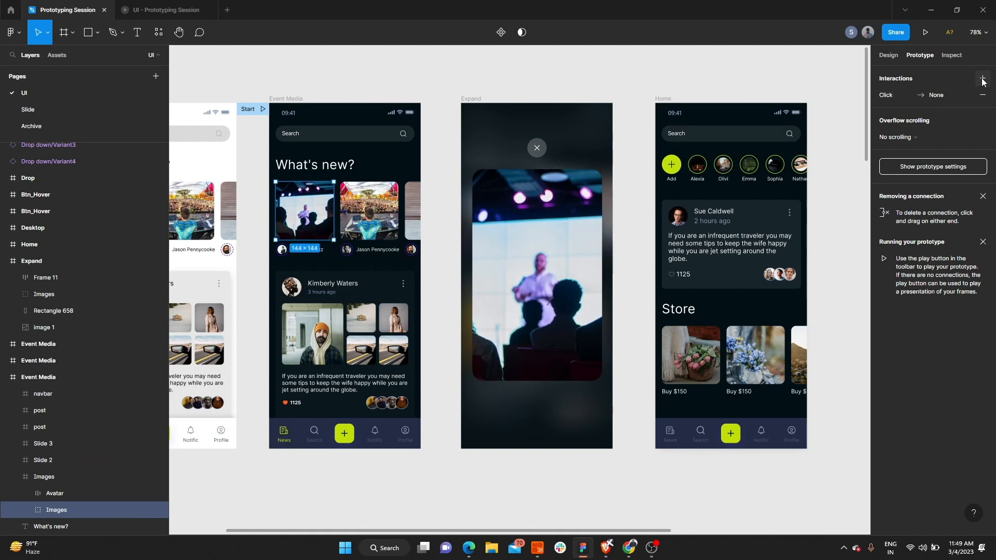
pyautogui.click(891, 97)
pyautogui.click(803, 119)
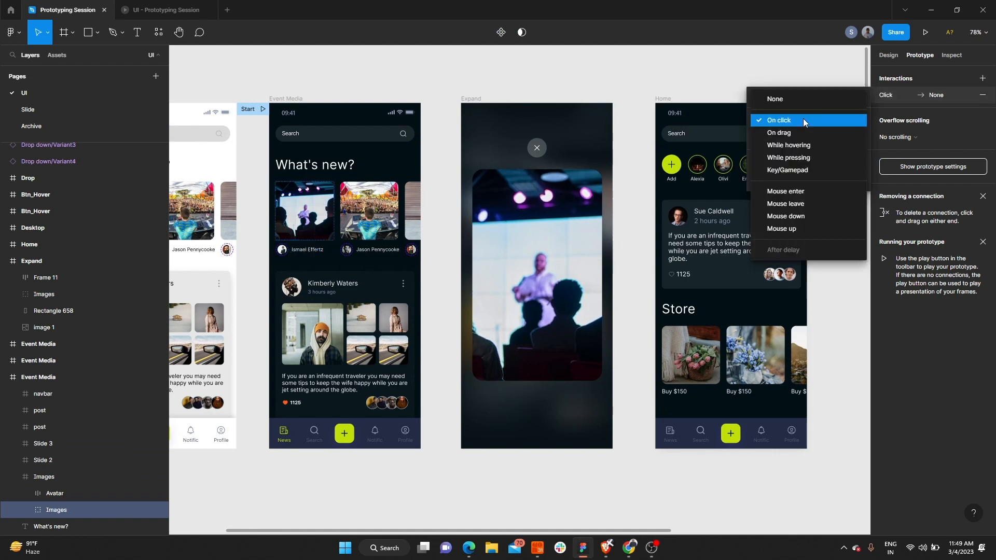
pyautogui.click(801, 120)
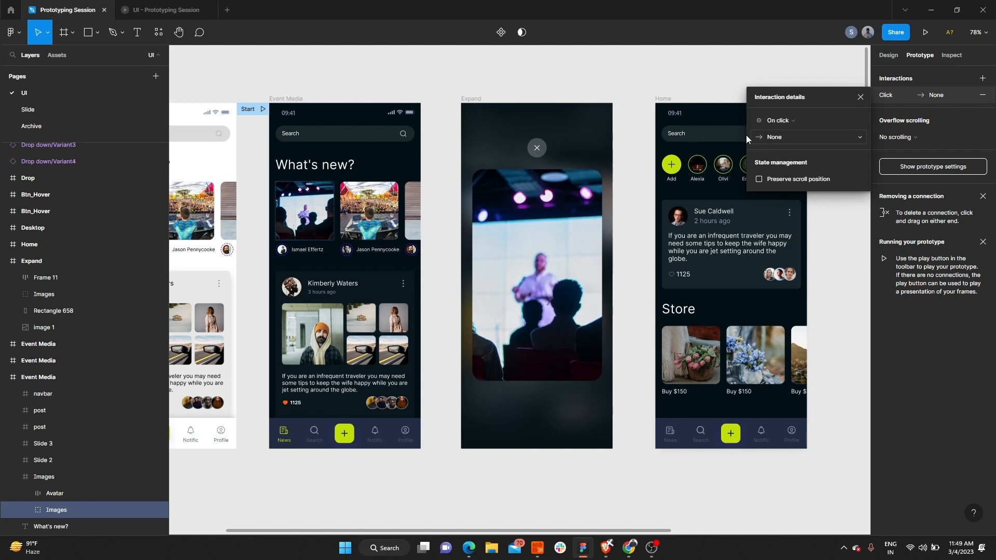
pyautogui.click(335, 213)
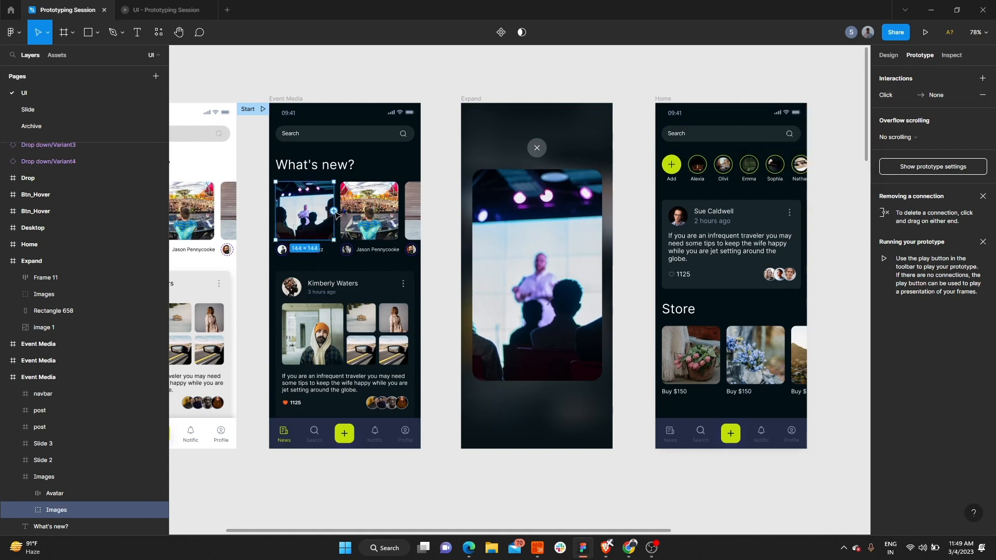
pyautogui.moveTo(334, 212); pyautogui.dragTo(485, 276)
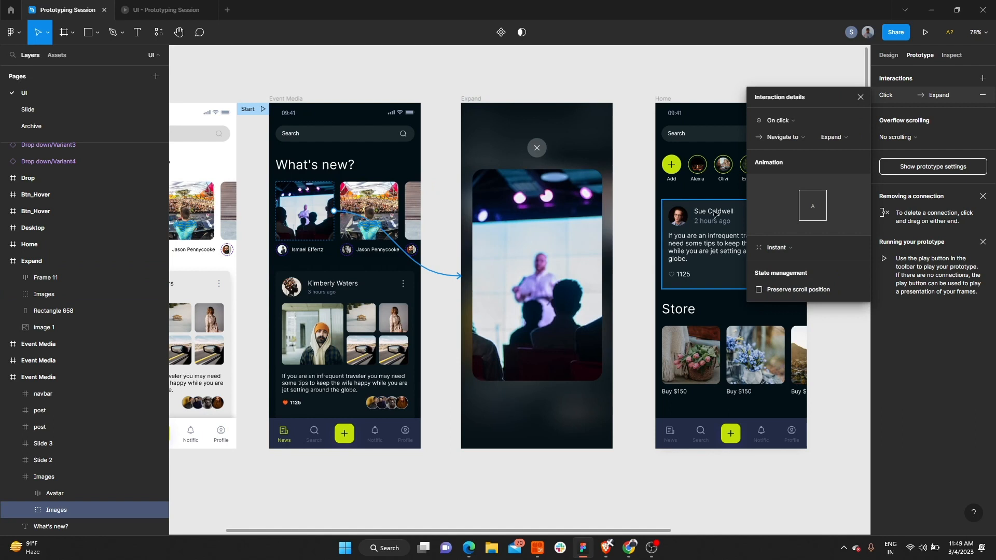
# Test the first image's transition to the expanded view in the prototype preview and return to the design file.
pyautogui.click(680, 56)
pyautogui.click(149, 4)
pyautogui.click(437, 181)
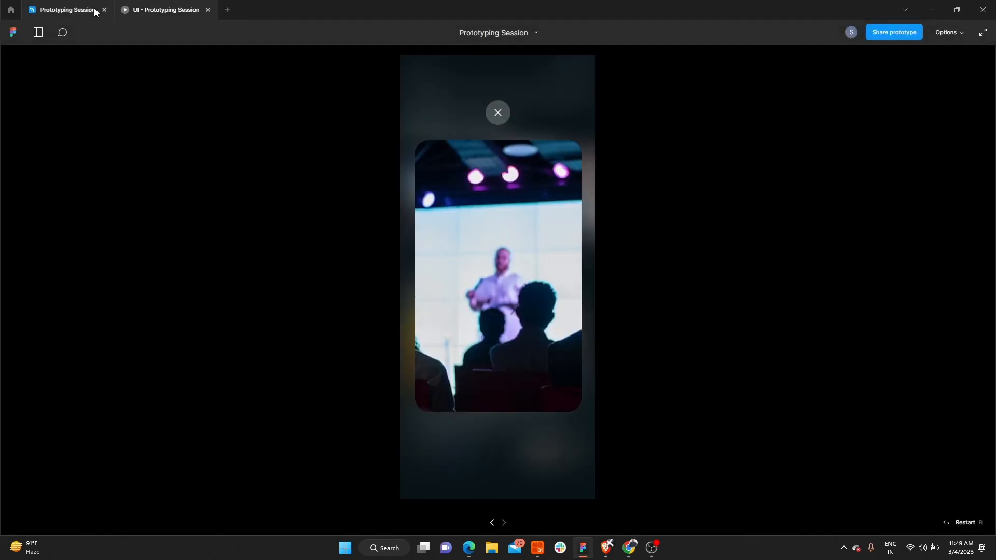
pyautogui.click(73, 10)
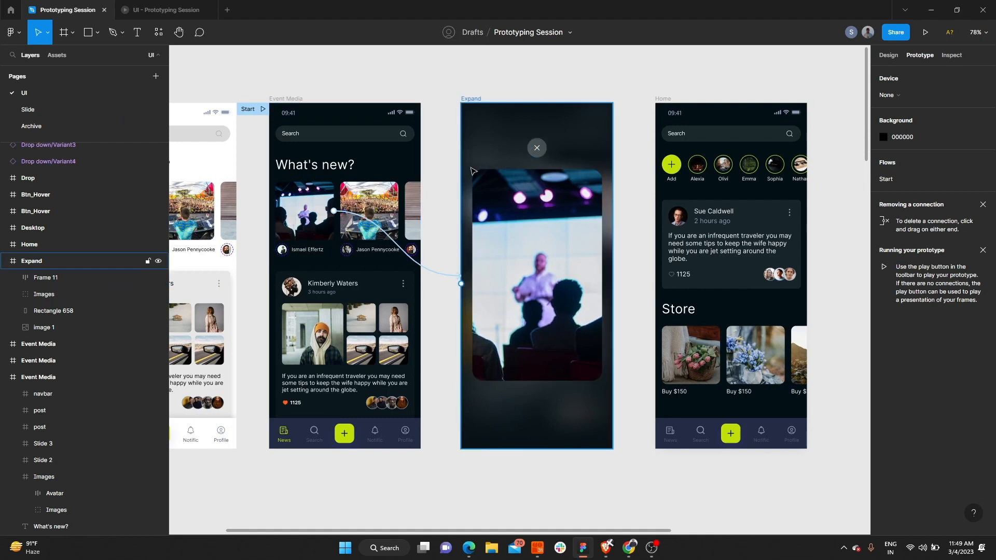
# Delete the connection from the first image in Event Media to the Expand frame.
pyautogui.hscroll(2, 490, 256)
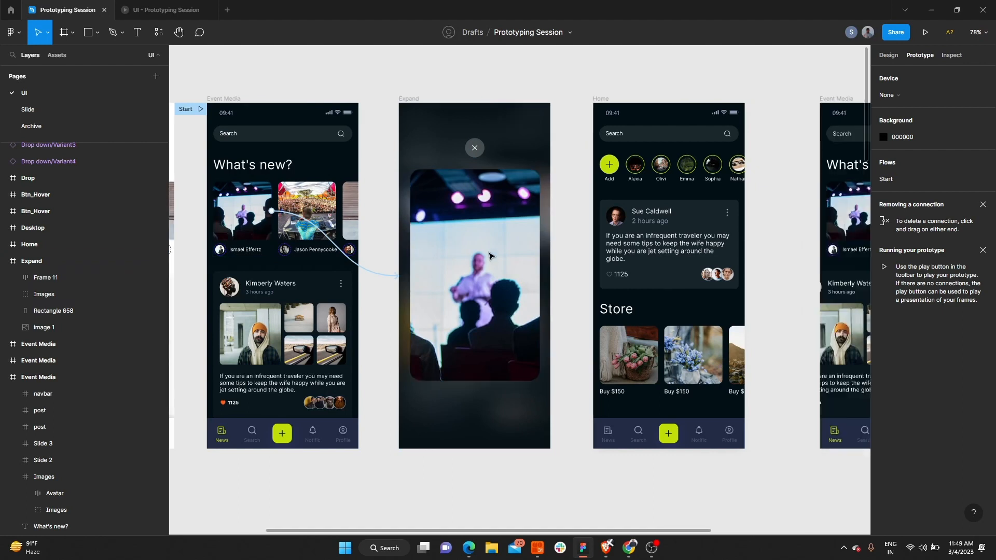
pyautogui.hscroll(4, 490, 255)
pyautogui.scroll(-3, 538, 249)
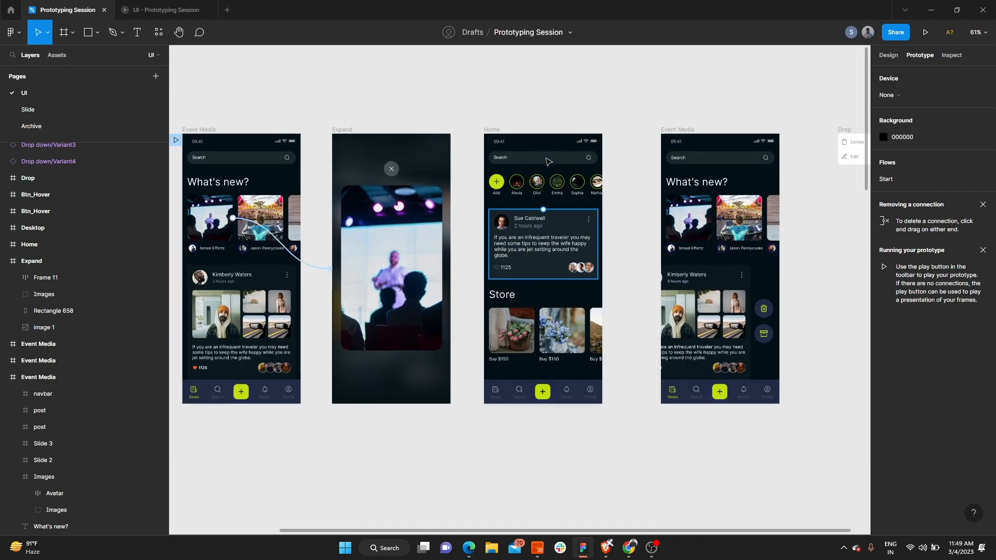
pyautogui.scroll(-2, 529, 187)
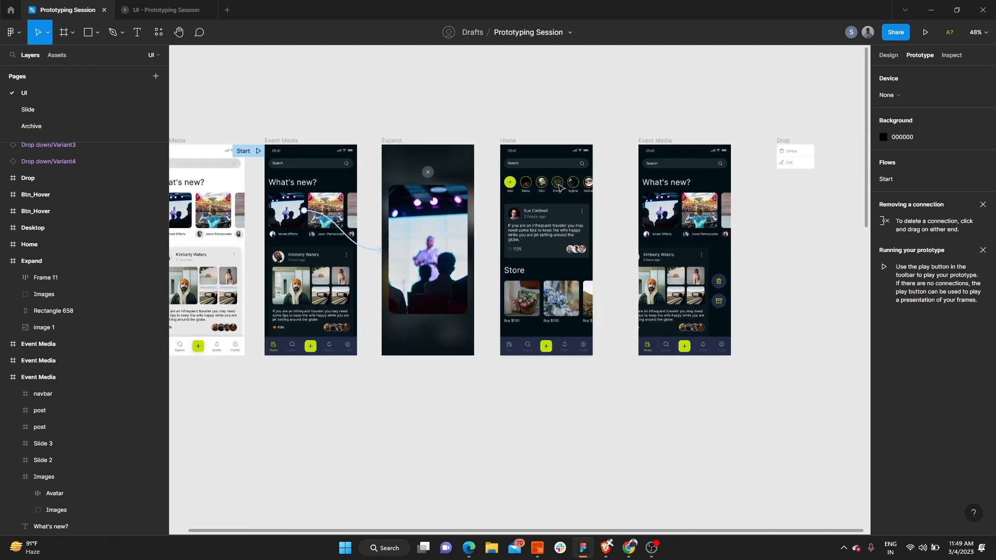
pyautogui.moveTo(375, 251); pyautogui.dragTo(374, 251)
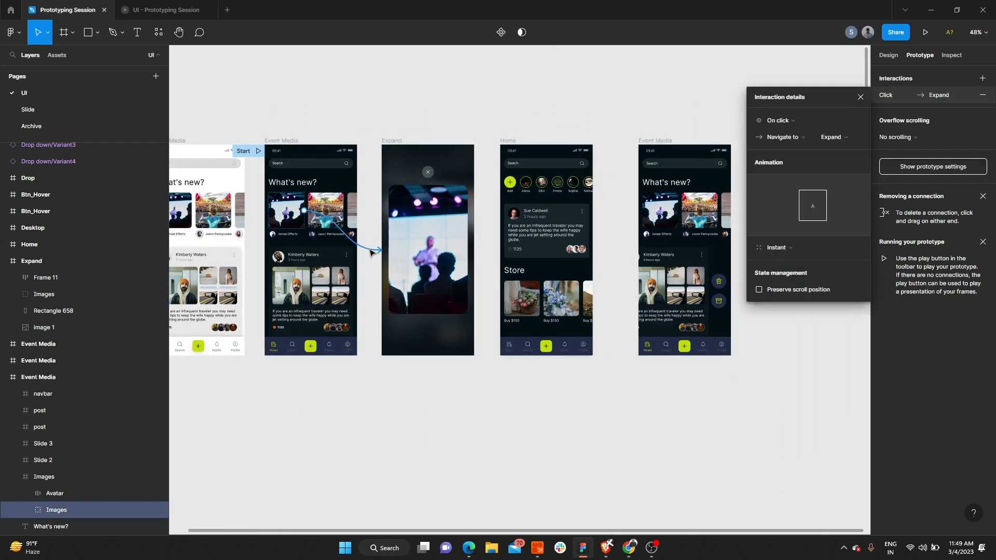
pyautogui.press('Escape')
pyautogui.click(372, 264)
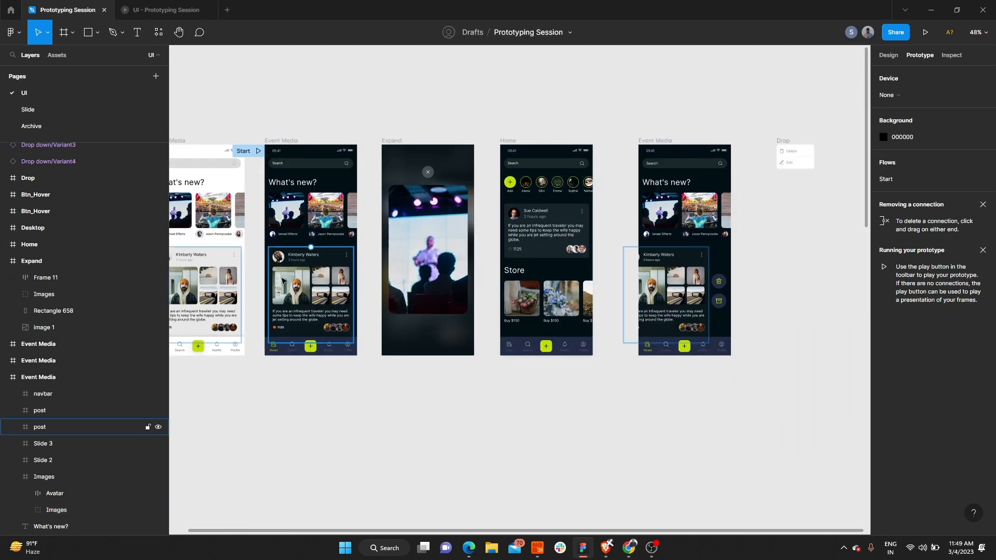
# Add a click interaction to the whole first event card, including its avatar row, and connect it to the Expand frame.
pyautogui.scroll(4, 281, 278)
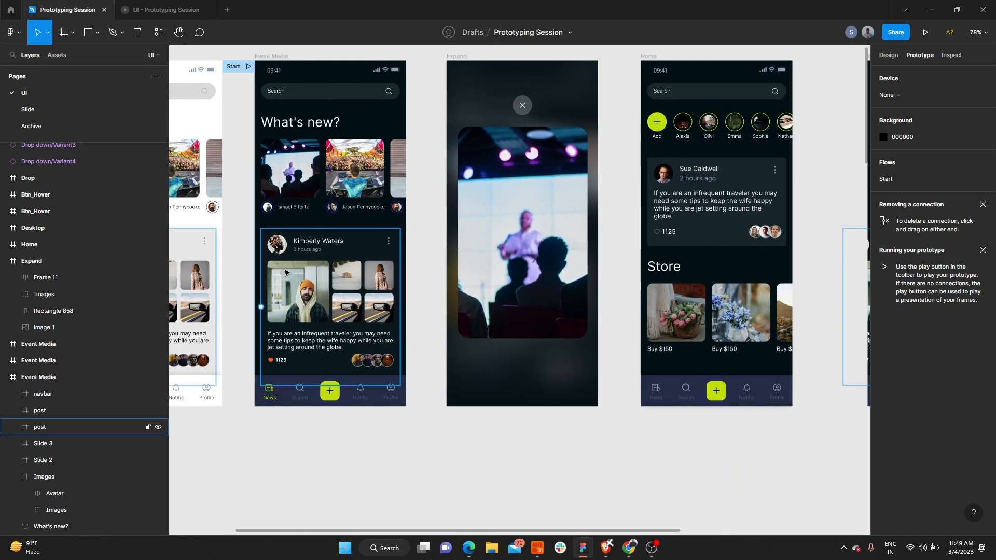
pyautogui.press('Escape')
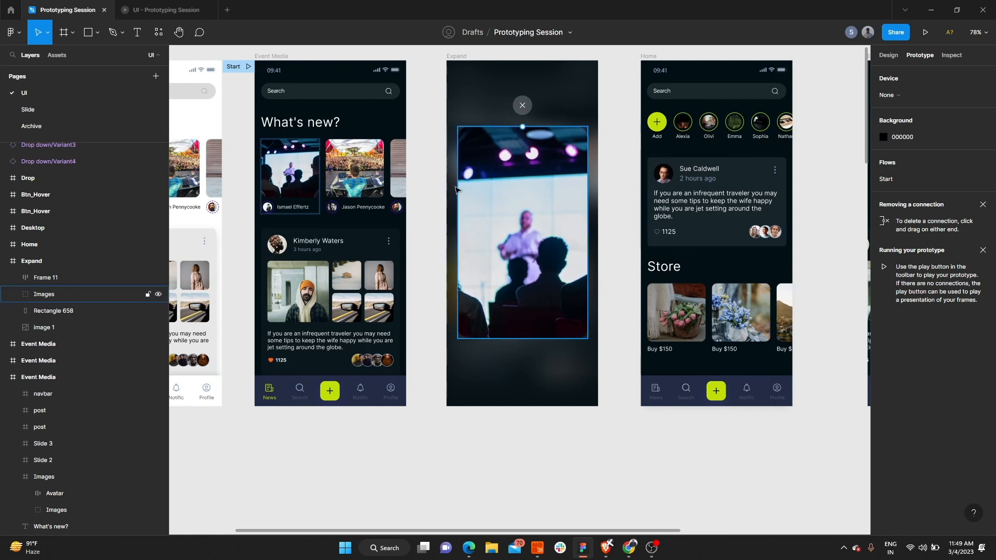
pyautogui.click(293, 165)
pyautogui.click(926, 79)
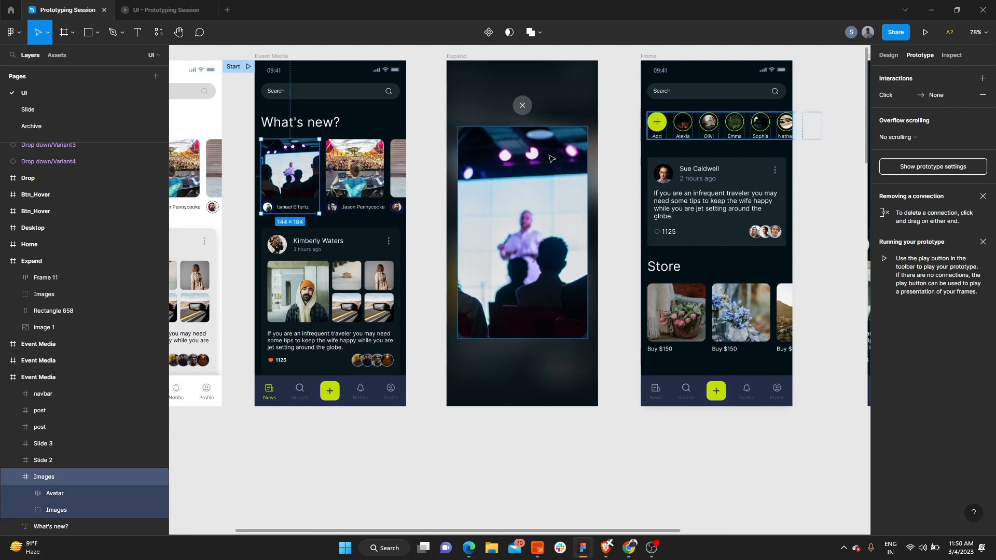
pyautogui.moveTo(319, 177); pyautogui.dragTo(453, 231)
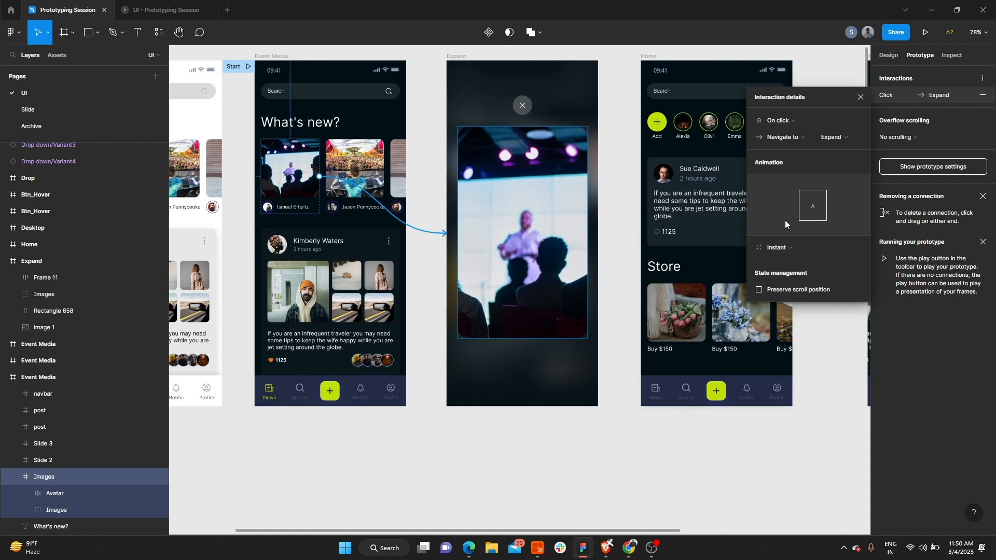
pyautogui.moveTo(803, 188)
pyautogui.click(419, 76)
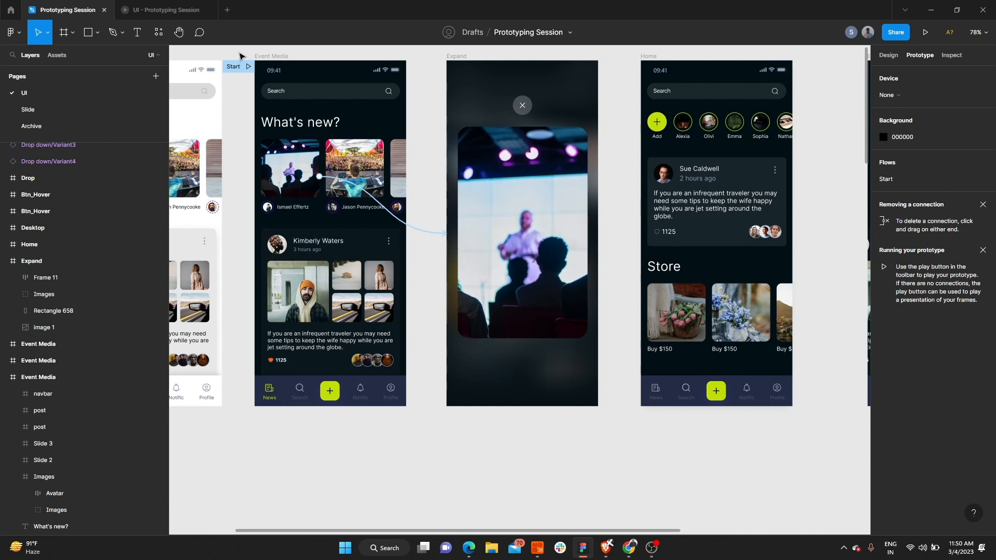
# View the starting screen in the prototype preview and return to the design file.
pyautogui.click(175, 11)
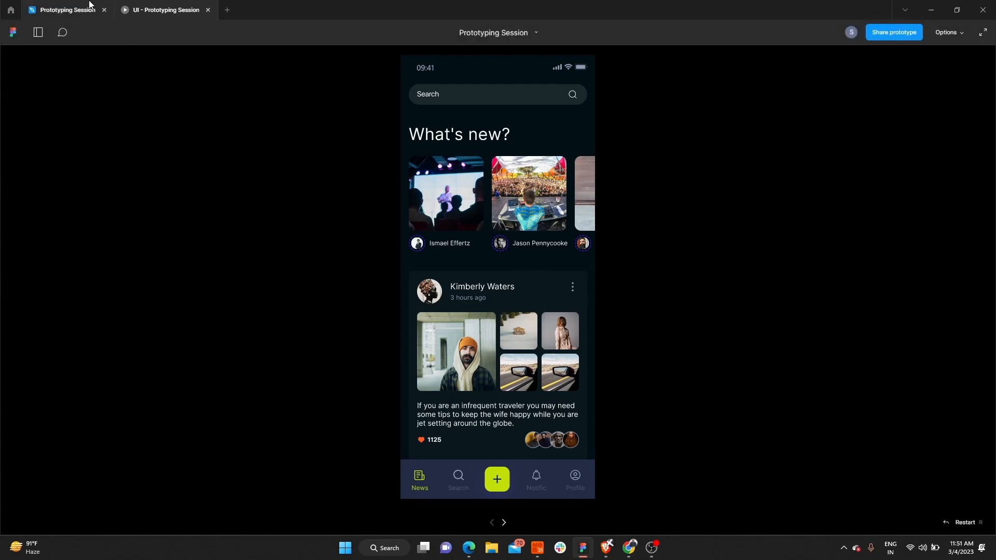
pyautogui.click(68, 8)
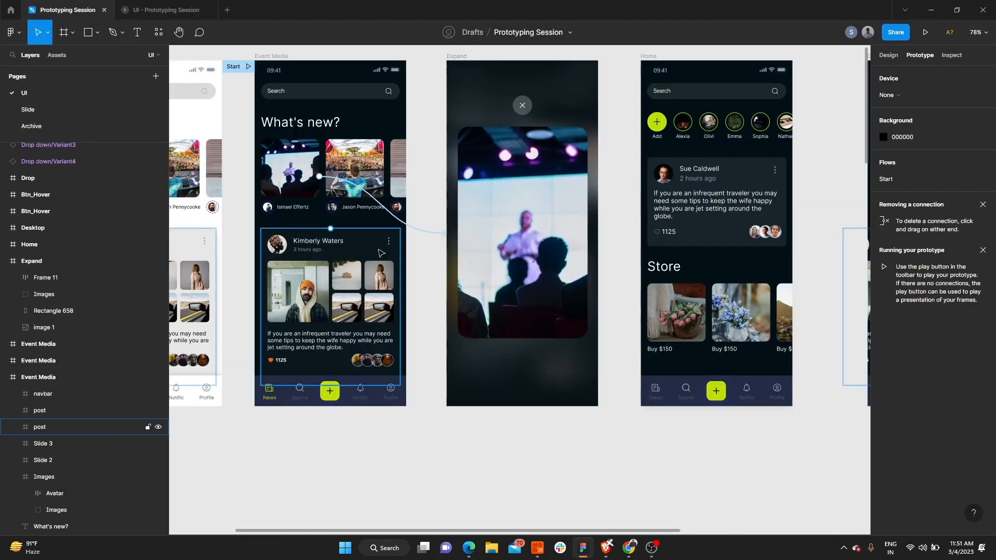
# Delete the connection from the first event card to the Expand frame.
pyautogui.scroll(-1, 455, 234)
pyautogui.scroll(-3, 416, 132)
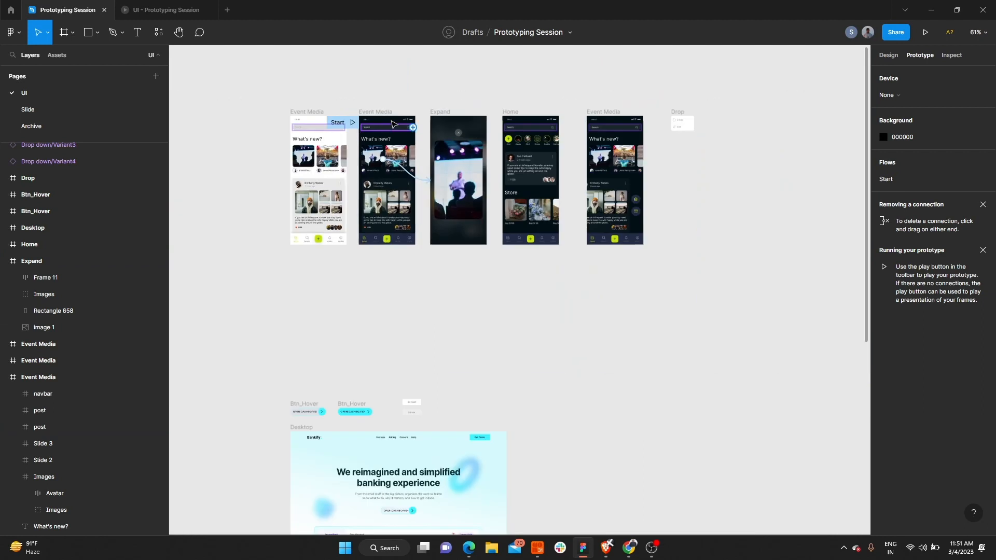
pyautogui.click(423, 181)
pyautogui.press('Escape')
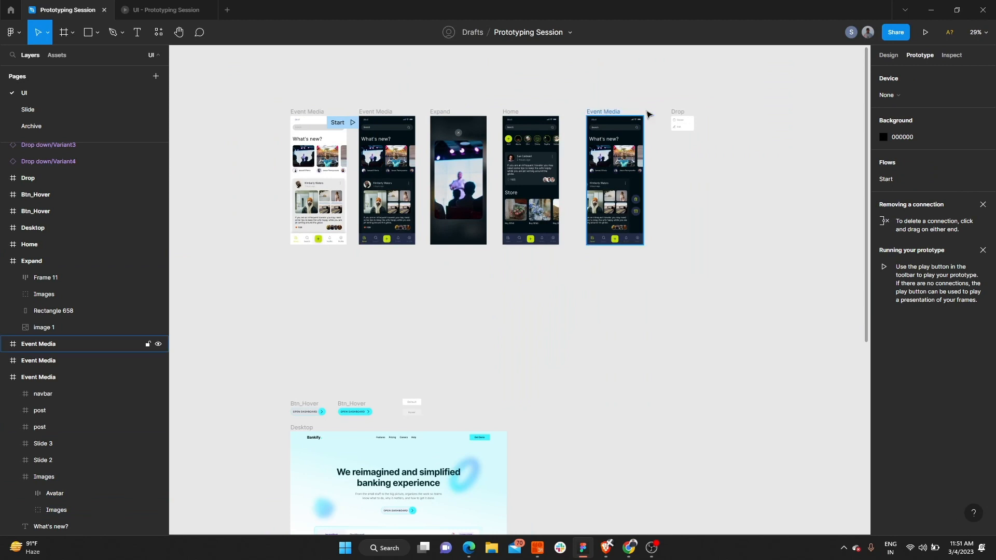
# Reposition the Drop frame and the swiped-post Event Media frame, and delete the connection between the two dark Event Media frames.
pyautogui.moveTo(682, 116)
pyautogui.mouseDown()
pyautogui.moveTo(603, 78)
pyautogui.moveTo(662, 93)
pyautogui.moveTo(682, 123)
pyautogui.moveTo(602, 77)
pyautogui.moveTo(658, 115)
pyautogui.moveTo(699, 117)
pyautogui.mouseUp()
pyautogui.click(606, 117)
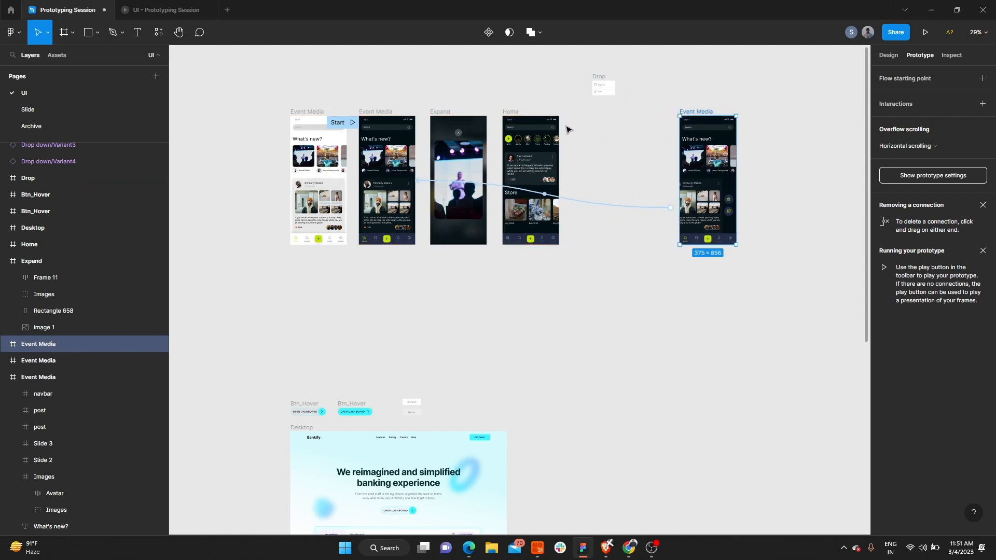
pyautogui.click(593, 204)
pyautogui.press('Delete')
# Place the Event Media starting frame directly beside the Event Media frame that has the delete and archive buttons.
pyautogui.moveTo(389, 109); pyautogui.dragTo(644, 114)
pyautogui.scroll(5, 645, 114)
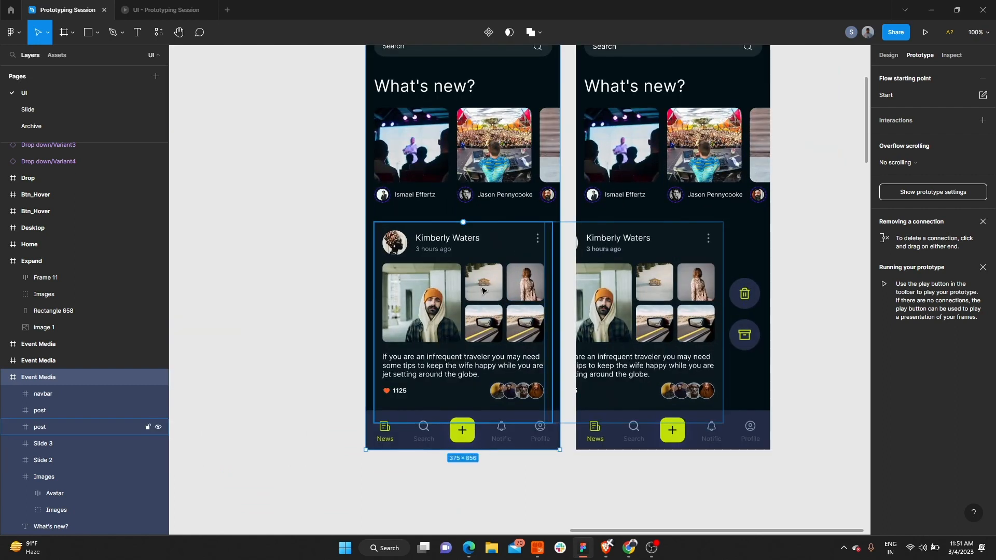
# Try sliding the post card to the left within the starting Event Media frame, undoing each move.
pyautogui.click(479, 290)
pyautogui.moveTo(492, 278); pyautogui.dragTo(467, 279)
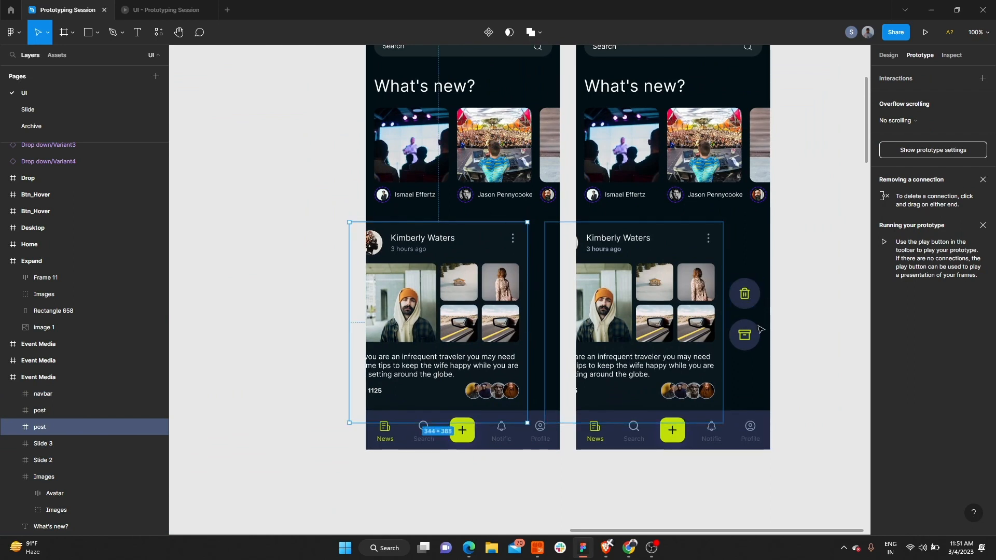
pyautogui.hotkey('ctrl', 'z')
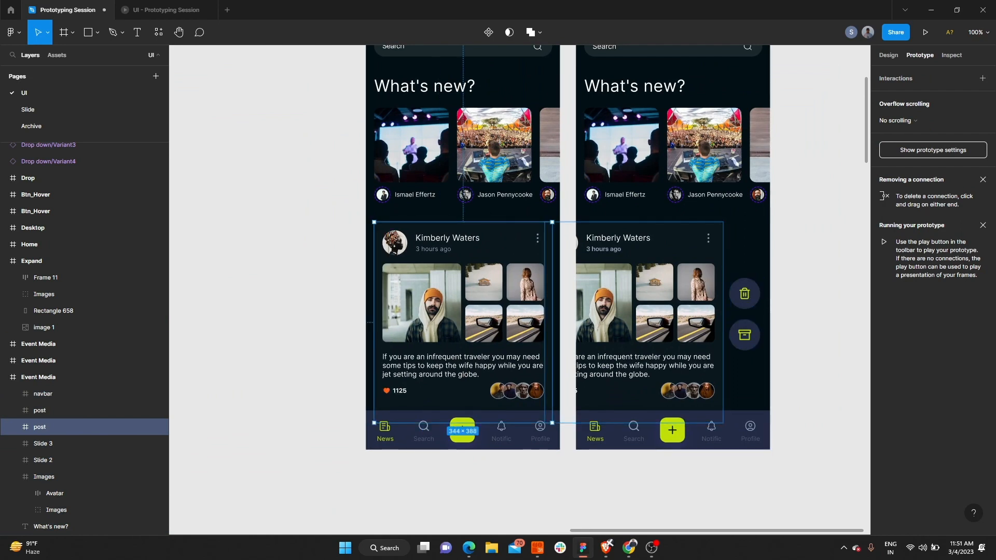
pyautogui.moveTo(493, 276); pyautogui.dragTo(464, 267)
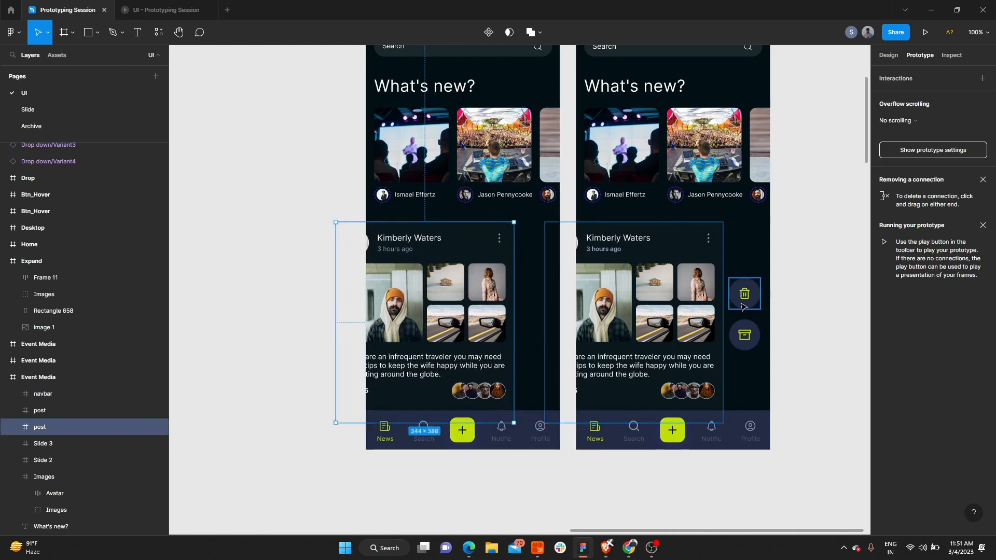
pyautogui.hotkey('ctrl', 'z')
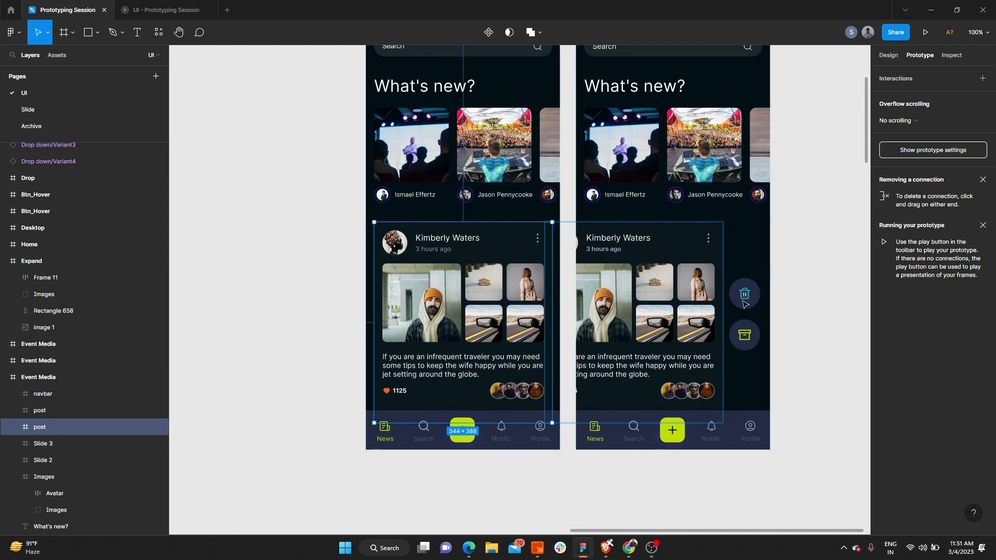
# Deselect the post card and decline the incoming WhatsApp voice call.
pyautogui.click(813, 191)
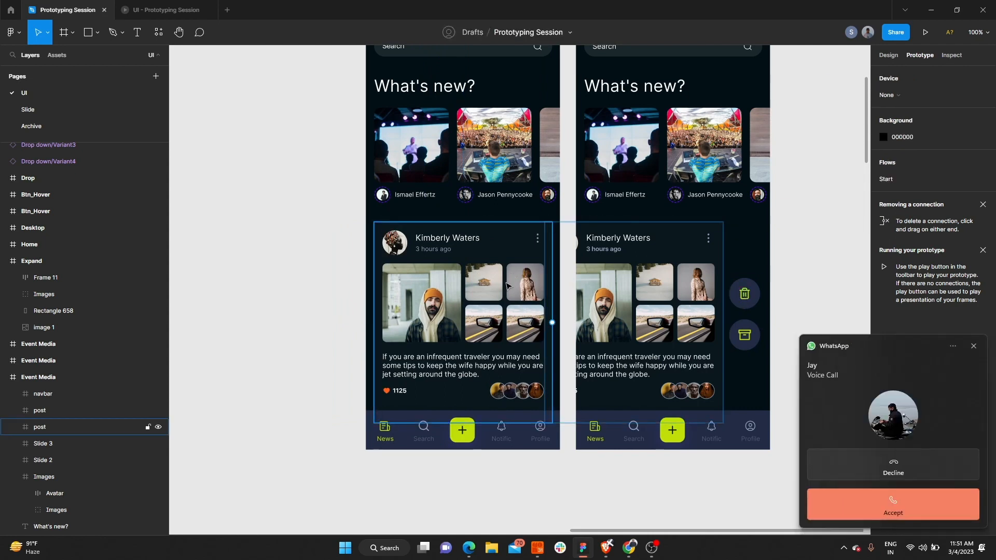
pyautogui.click(911, 468)
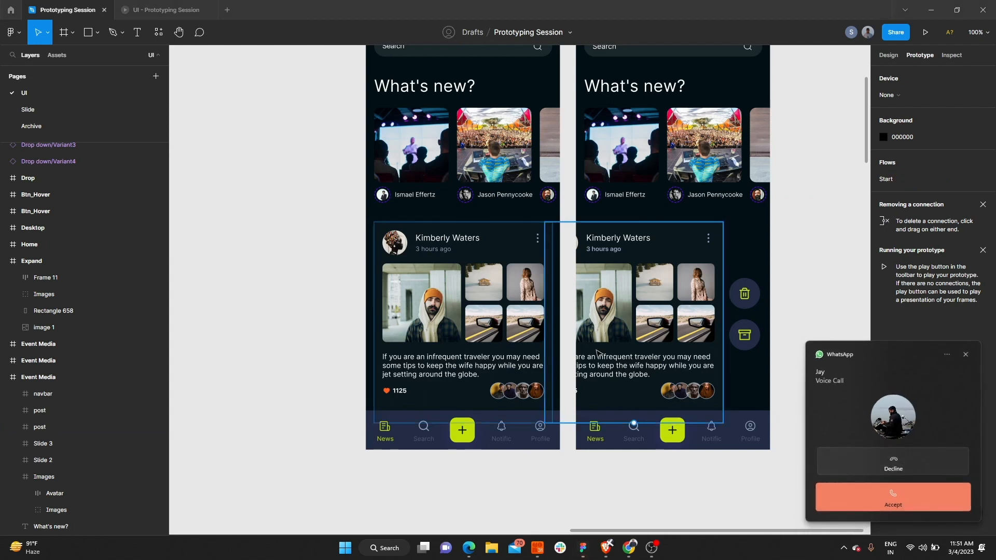
# Connect the post card in the starting frame to the swiped-post Event Media frame, with the trigger set to On drag.
pyautogui.click(516, 313)
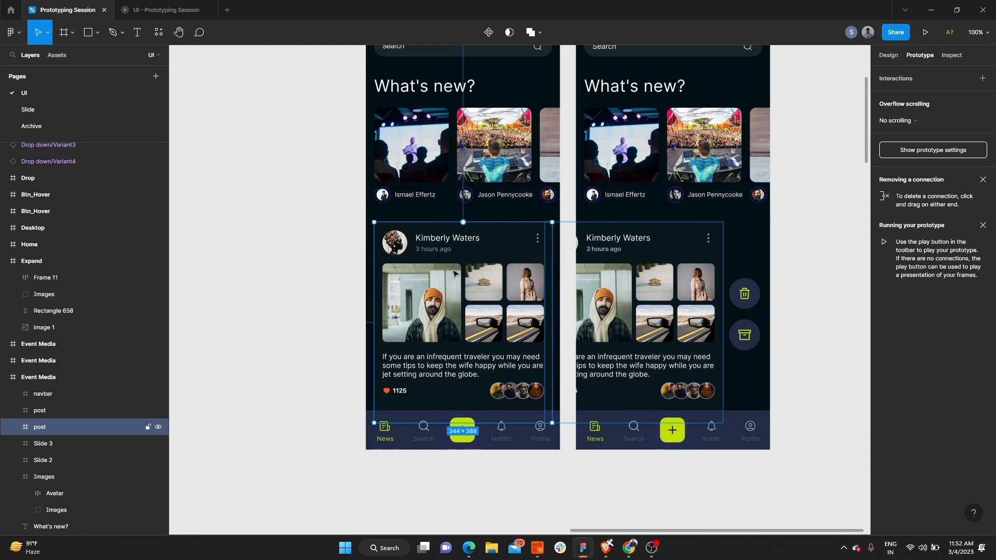
pyautogui.moveTo(538, 320)
pyautogui.moveTo(551, 322); pyautogui.dragTo(584, 344)
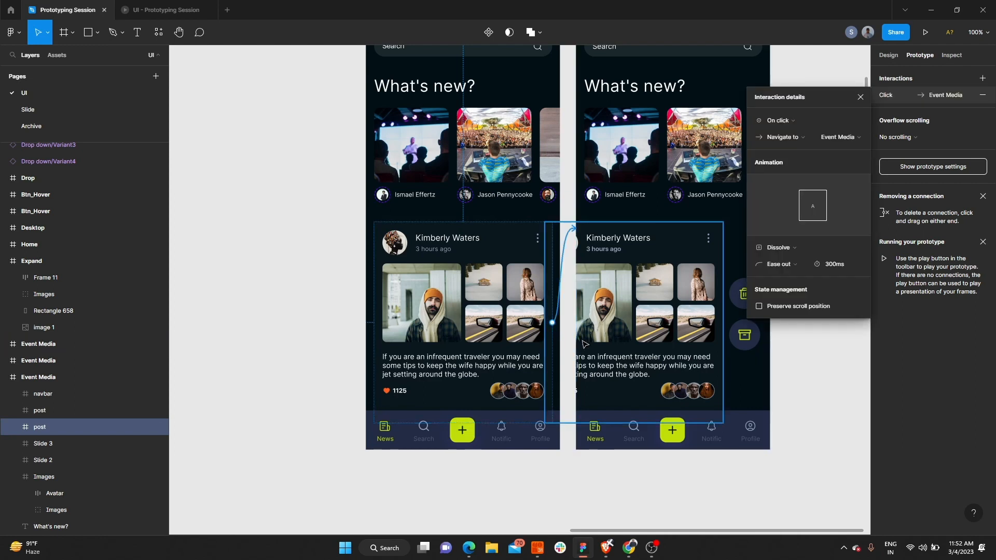
pyautogui.click(784, 121)
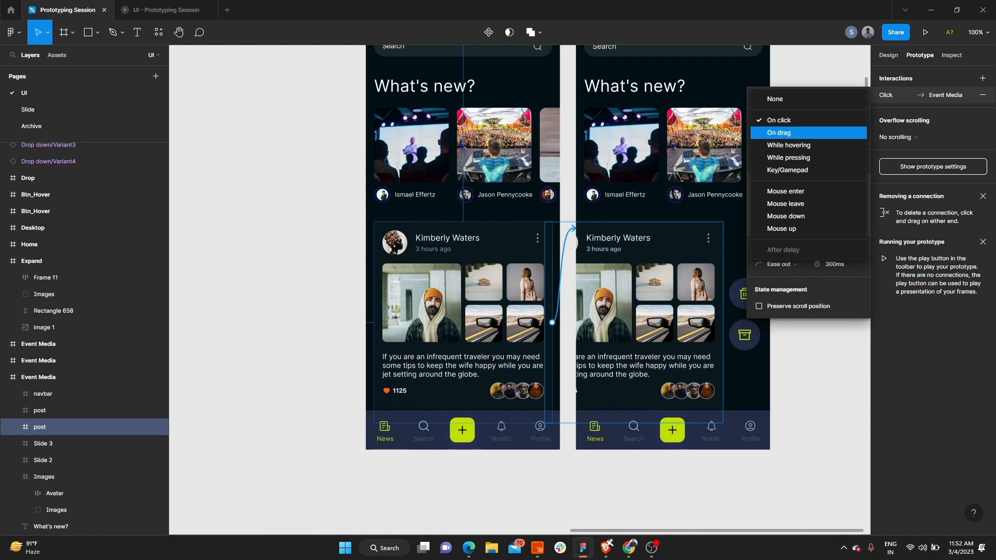
pyautogui.click(794, 133)
pyautogui.click(788, 123)
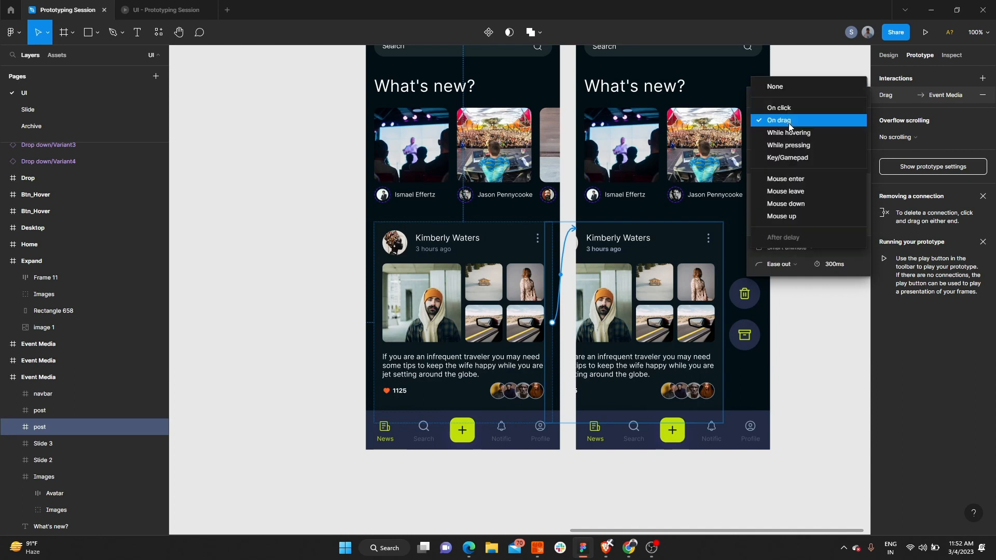
# Delete the drag connection between the starting frame's post card and the swiped-post Event Media frame.
pyautogui.click(788, 123)
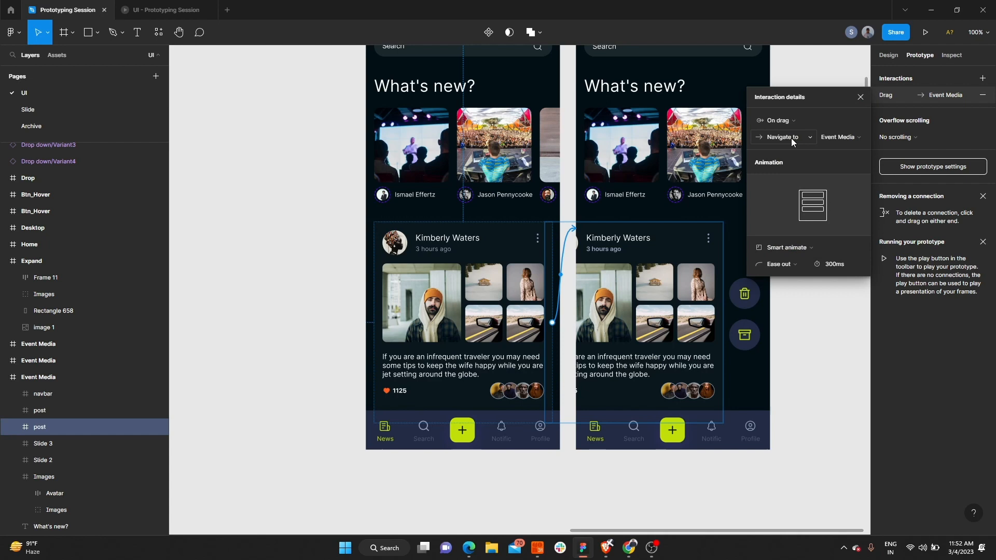
pyautogui.scroll(3, 577, 290)
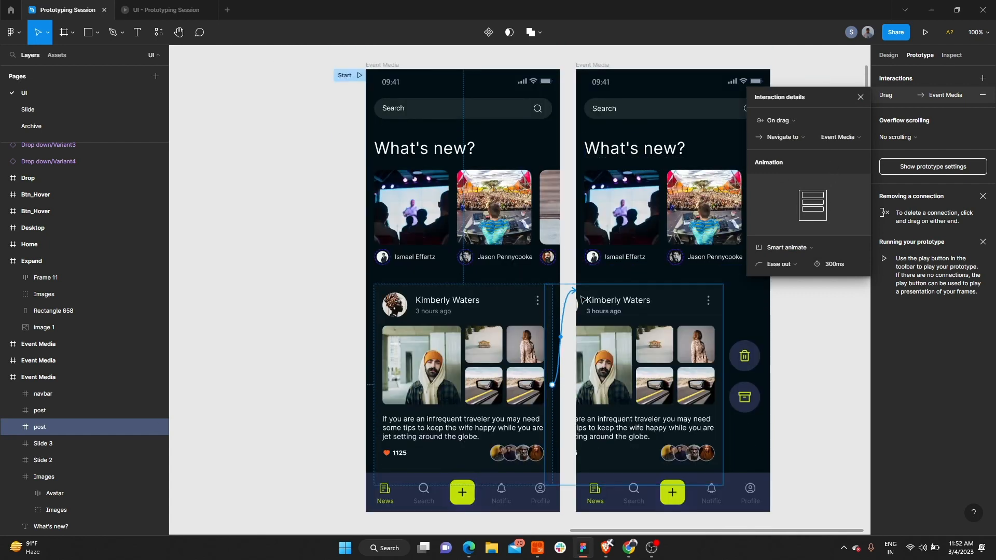
pyautogui.press('Delete')
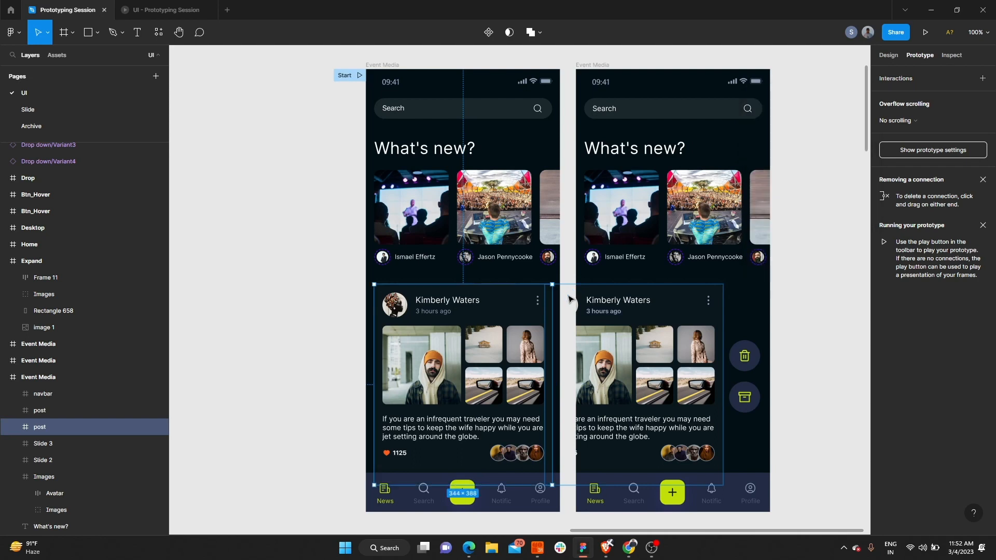
# Add an interaction to the post card with the On drag trigger and Navigate to set to the Event Media frame.
pyautogui.click(982, 78)
pyautogui.click(890, 96)
pyautogui.click(788, 120)
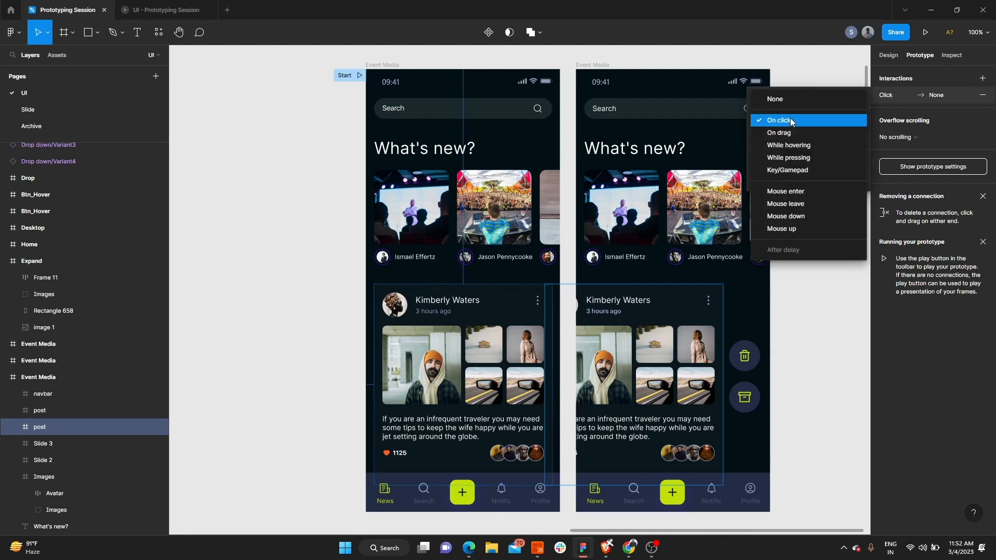
pyautogui.click(795, 136)
pyautogui.click(822, 137)
pyautogui.click(799, 156)
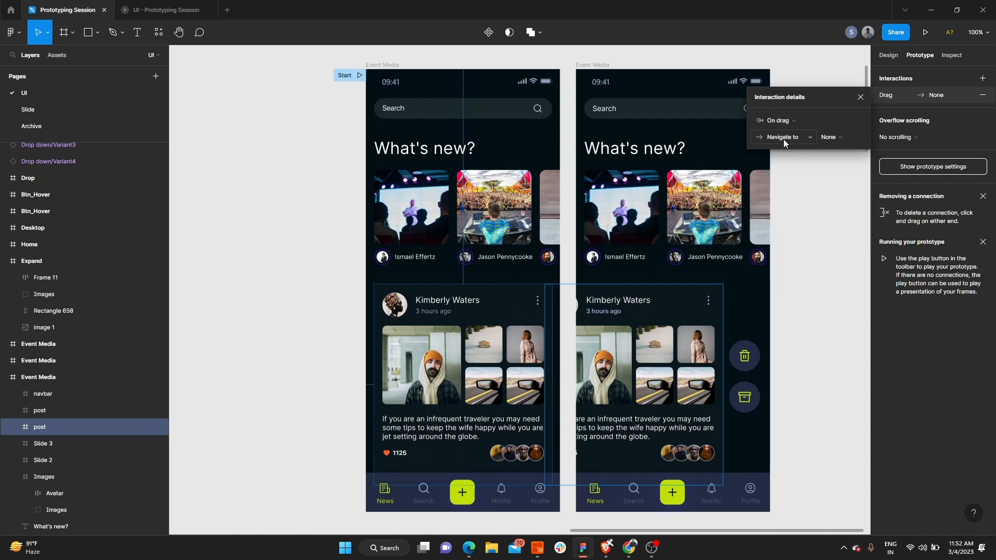
pyautogui.click(831, 138)
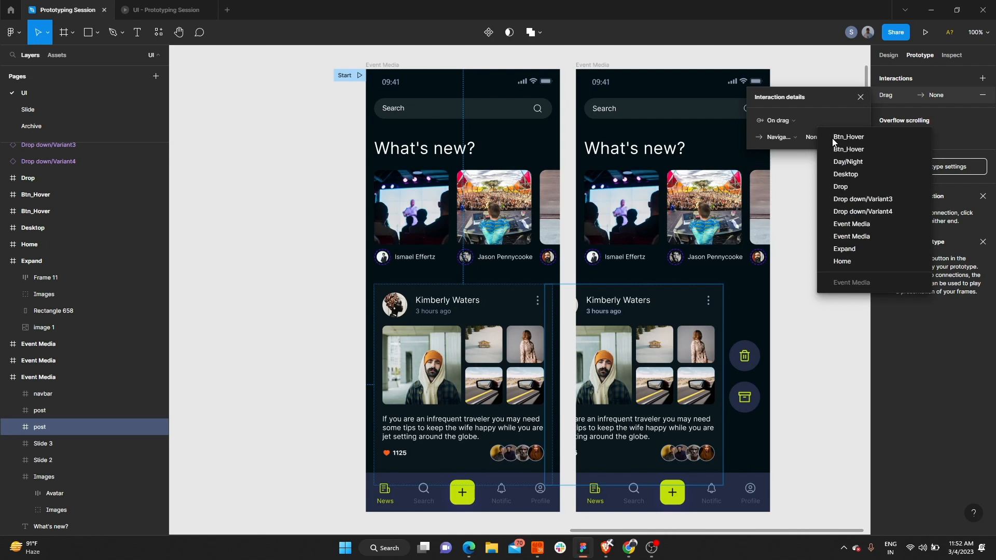
pyautogui.click(858, 223)
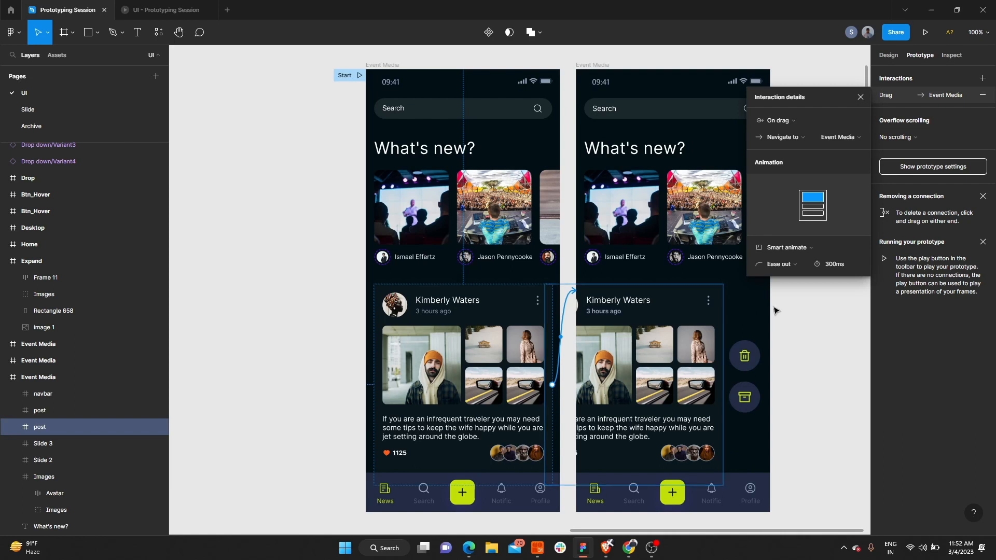
# Detach the connection and redraw it from the post card to the swiped-post Event Media frame, with the trigger set to On drag.
pyautogui.moveTo(572, 289); pyautogui.dragTo(557, 350)
pyautogui.moveTo(552, 385); pyautogui.dragTo(591, 387)
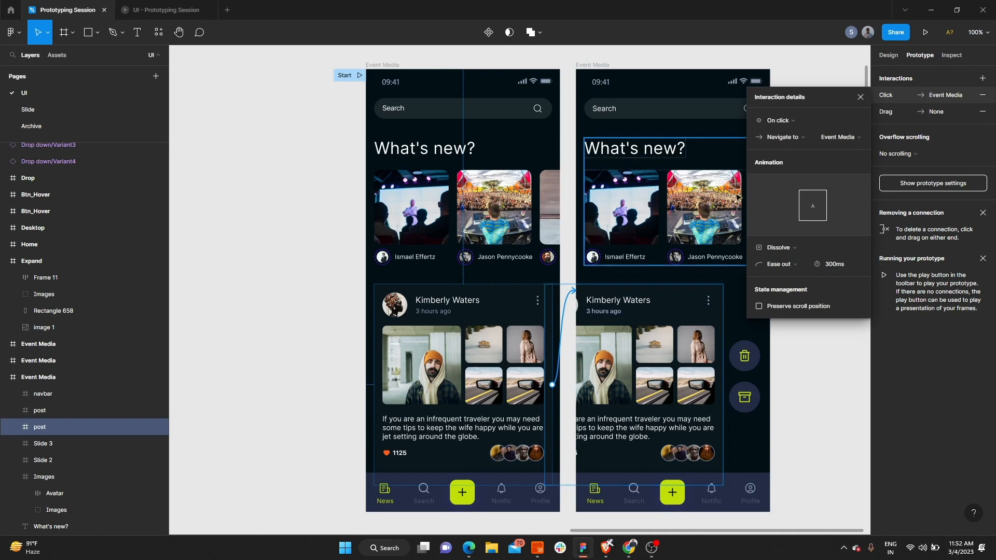
pyautogui.click(781, 115)
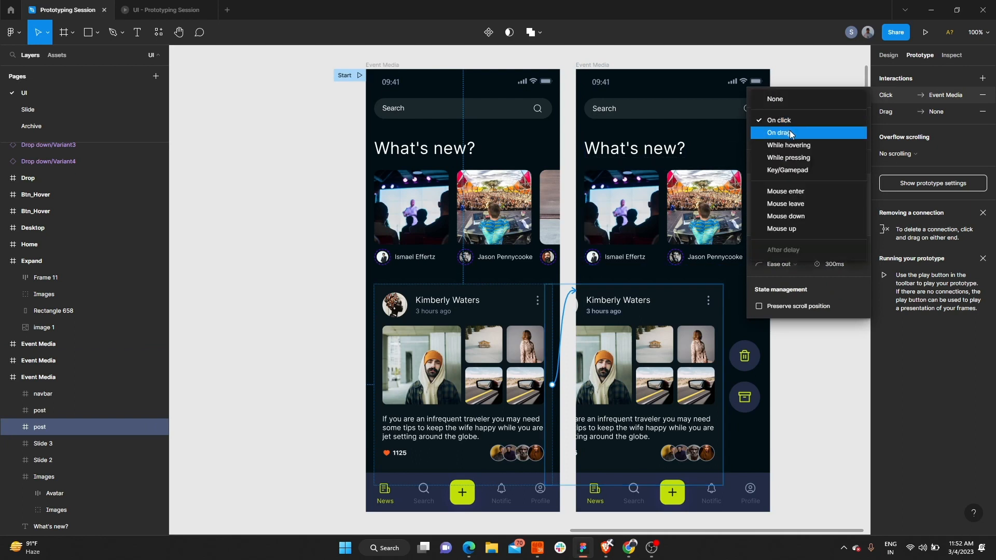
pyautogui.click(790, 129)
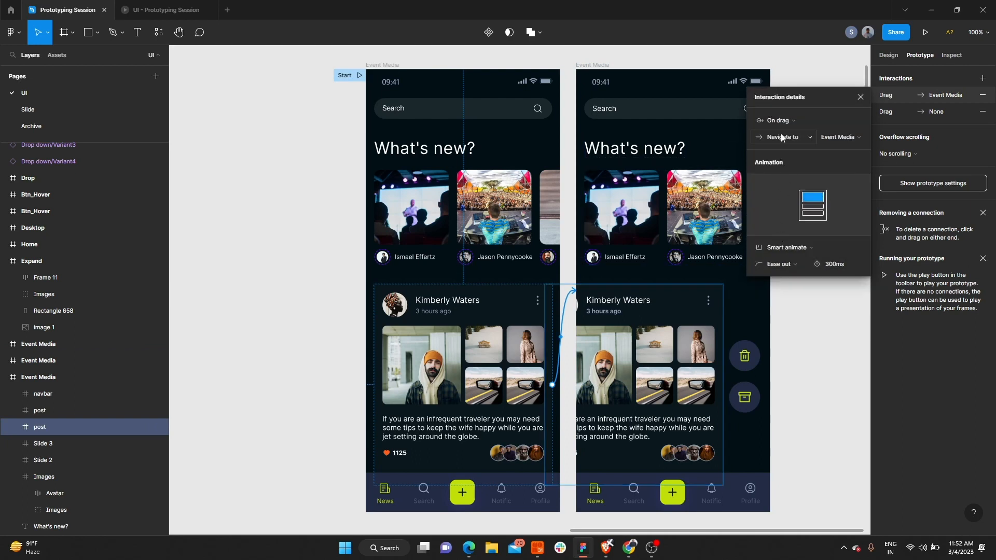
# Review the available animation types for the drag connection, keeping Smart animate.
pyautogui.click(785, 248)
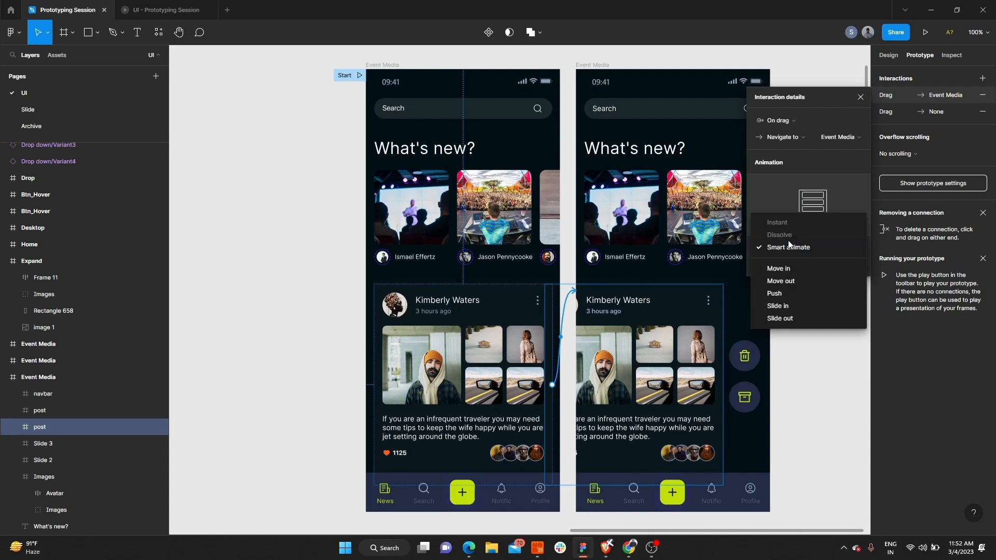
pyautogui.click(787, 246)
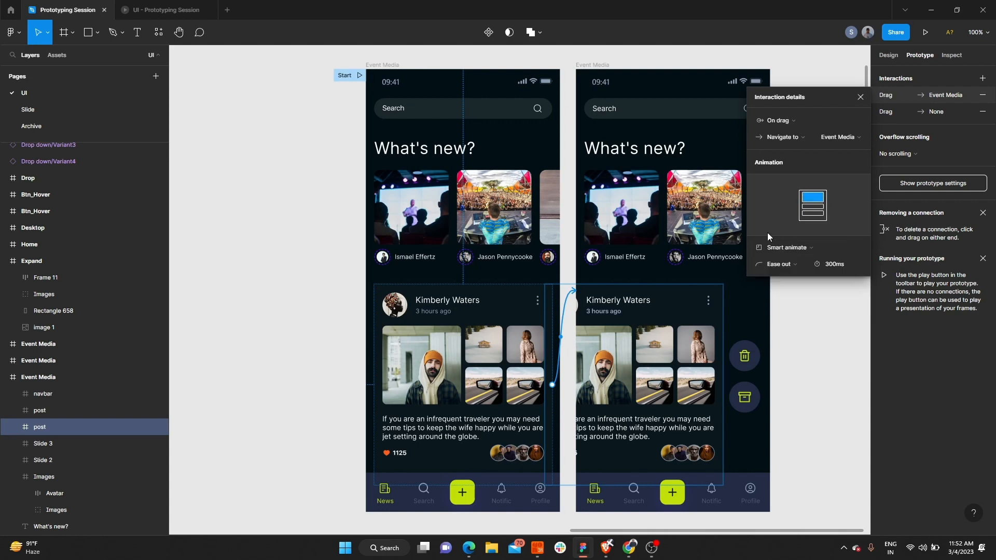
pyautogui.click(795, 248)
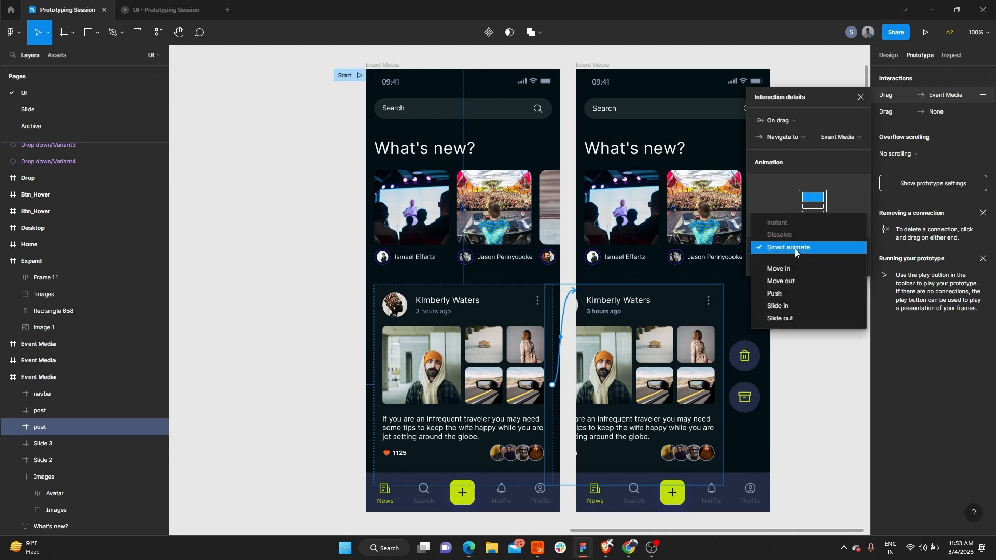
pyautogui.click(795, 248)
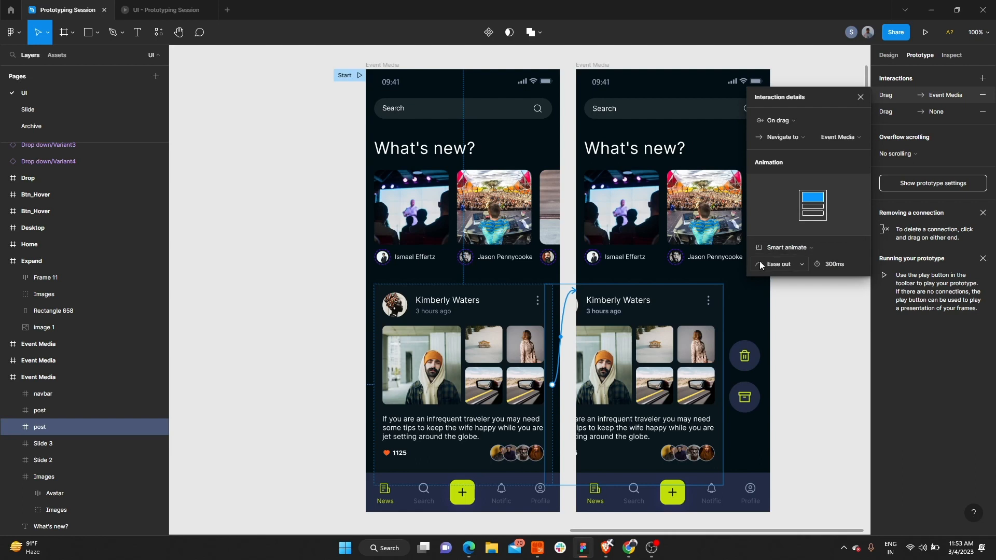
# Look through the easing options, then try Custom bezier and reshape its curve by moving a handle.
pyautogui.click(789, 263)
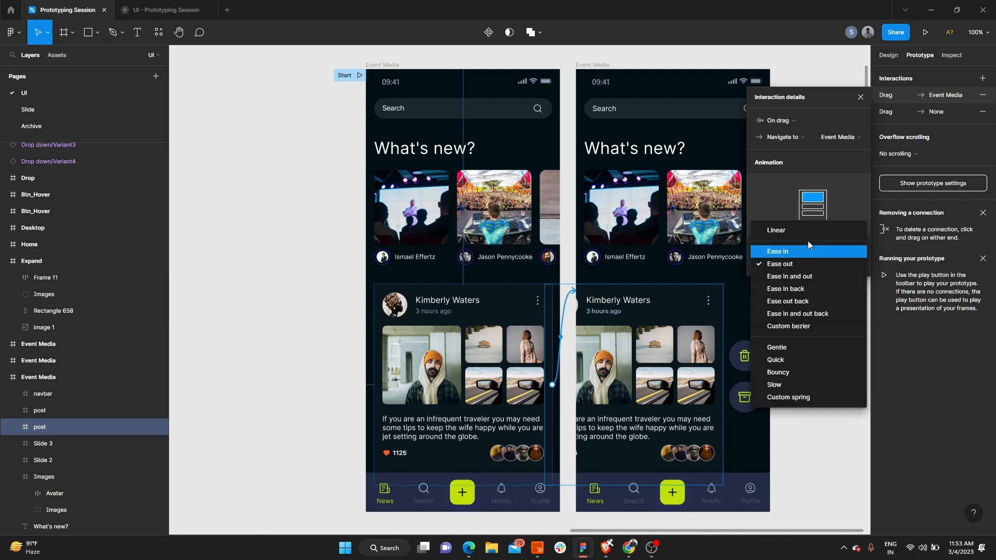
pyautogui.click(788, 208)
pyautogui.click(788, 263)
pyautogui.click(782, 210)
pyautogui.click(789, 262)
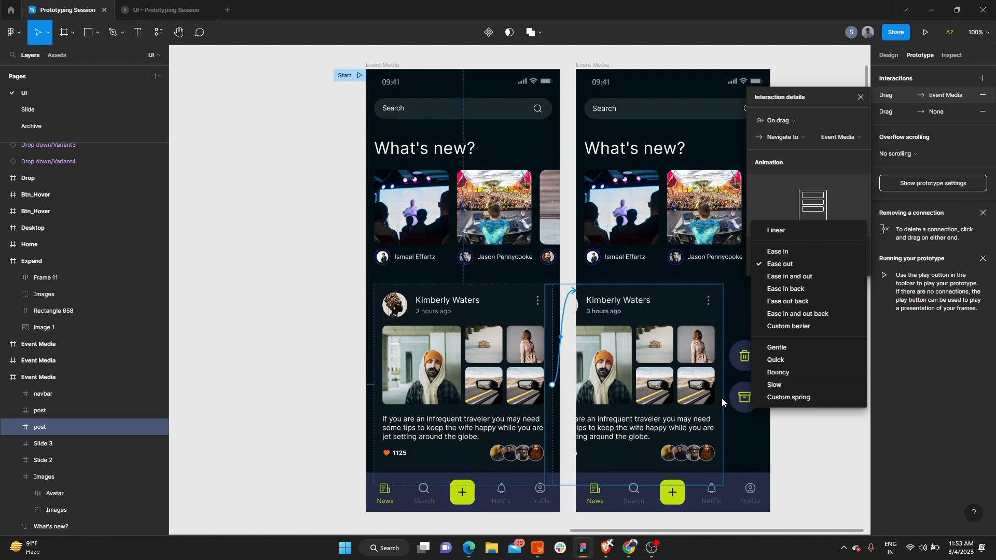
pyautogui.click(794, 326)
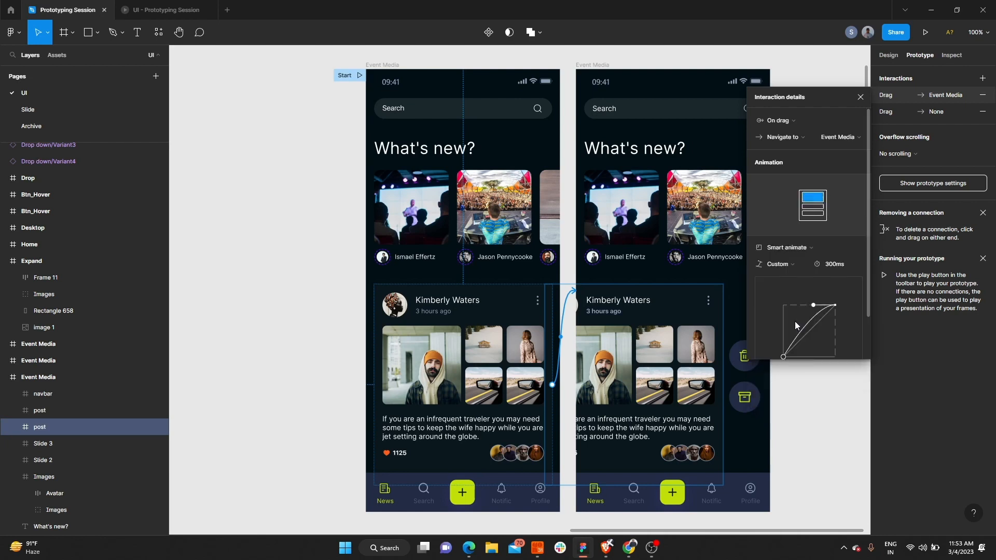
pyautogui.moveTo(815, 315)
pyautogui.mouseDown()
pyautogui.moveTo(823, 344)
pyautogui.moveTo(807, 326)
pyautogui.mouseUp()
# Set the drag connection's easing to Ease in and out and close the interaction details.
pyautogui.click(797, 264)
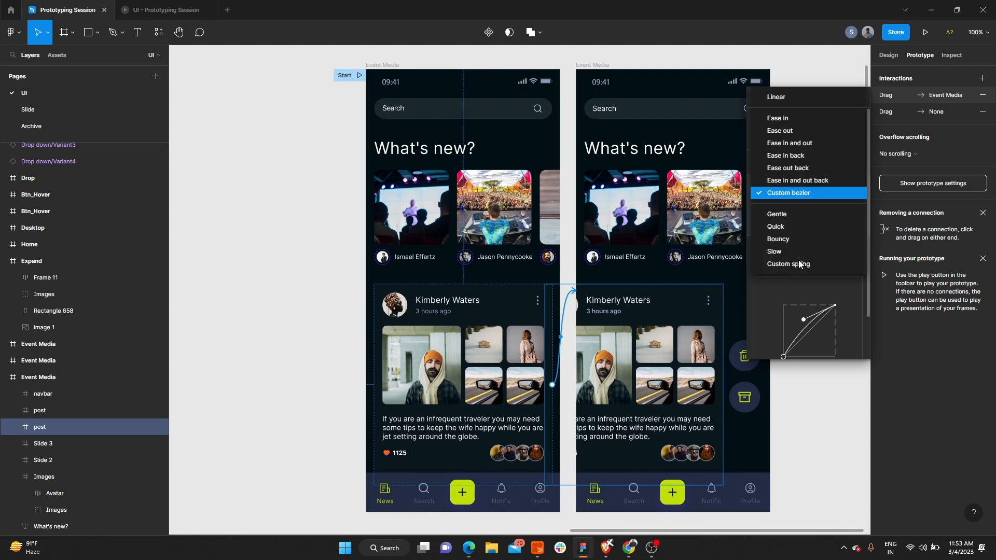
pyautogui.click(807, 143)
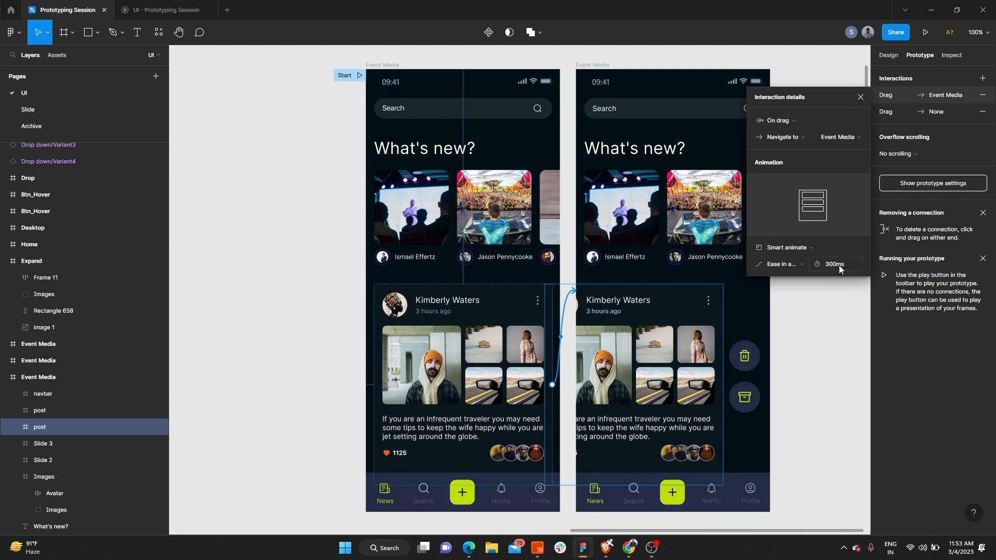
pyautogui.click(859, 97)
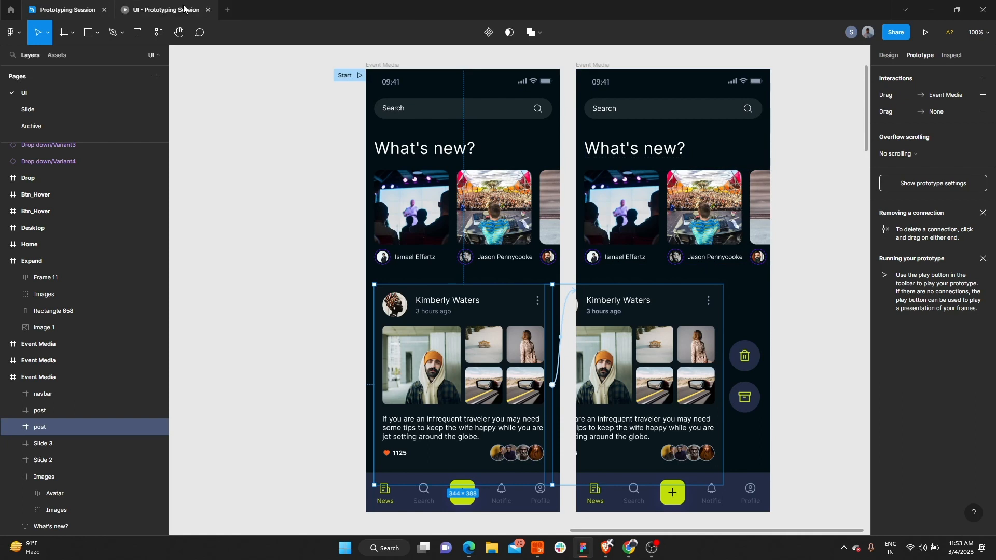
# Run the prototype from the Start flow and test swiping the post card left and right.
pyautogui.click(358, 75)
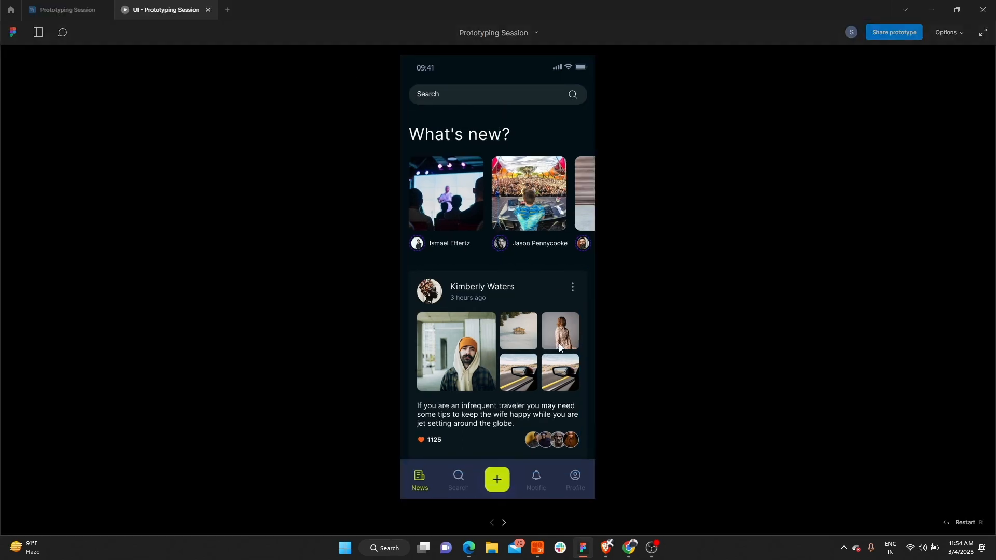
pyautogui.click(510, 268)
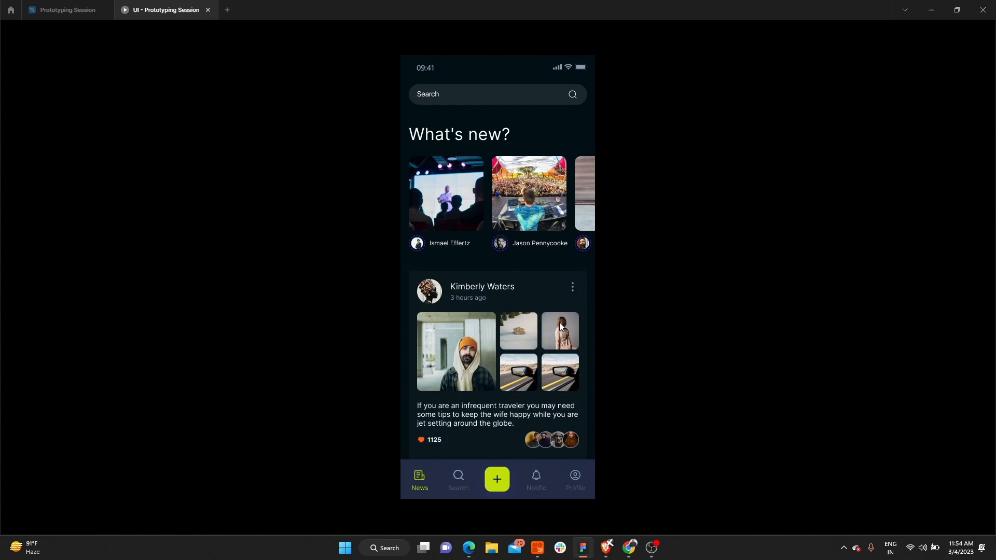
pyautogui.moveTo(570, 323); pyautogui.dragTo(481, 326)
pyautogui.moveTo(544, 330); pyautogui.dragTo(596, 332)
pyautogui.moveTo(564, 332); pyautogui.dragTo(438, 329)
pyautogui.moveTo(540, 334); pyautogui.dragTo(624, 350)
pyautogui.moveTo(560, 348)
pyautogui.mouseDown()
pyautogui.moveTo(467, 353)
pyautogui.moveTo(569, 350)
pyautogui.mouseUp()
pyautogui.moveTo(519, 318); pyautogui.dragTo(380, 318)
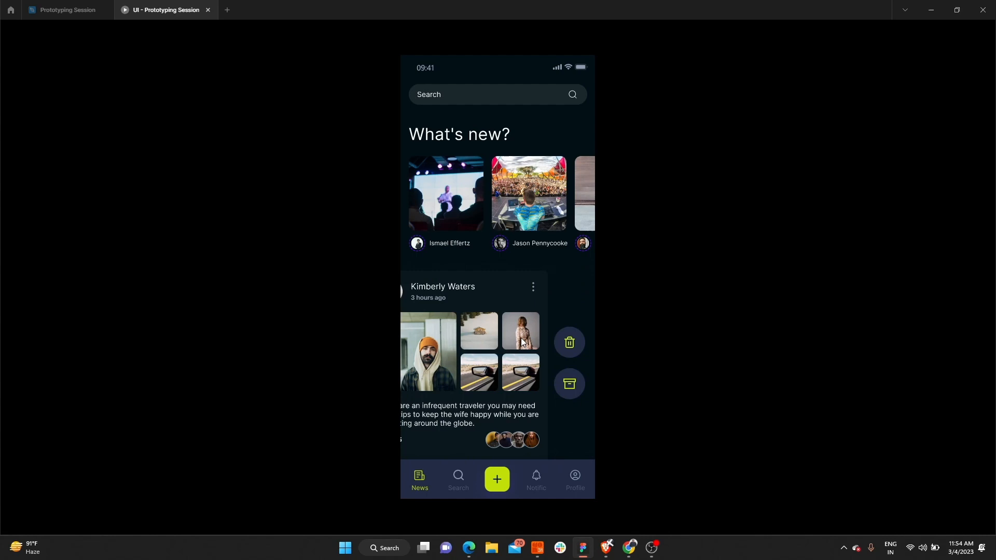
# Return to the design file and copy the delete and archive buttons into the starting Event Media frame.
pyautogui.click(78, 10)
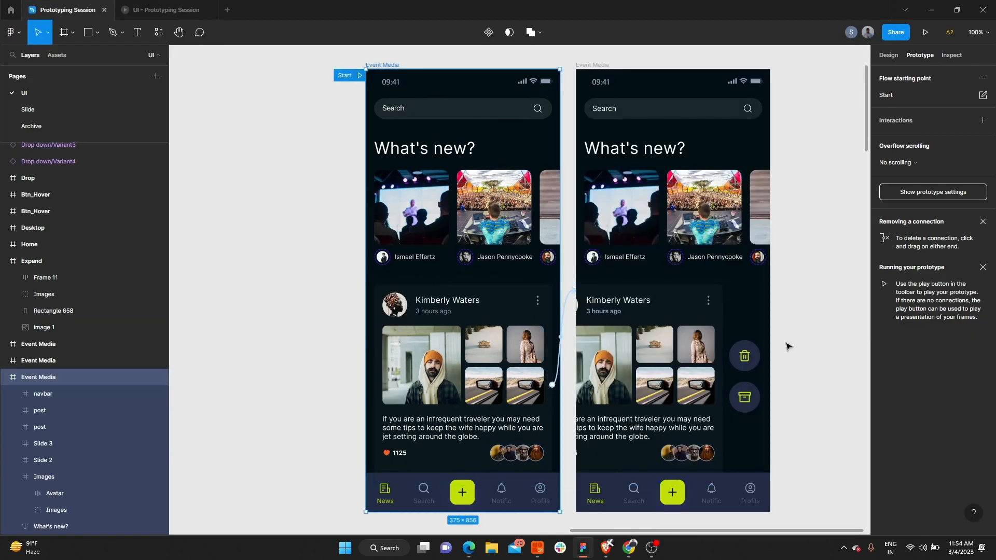
pyautogui.click(752, 358)
pyautogui.keyDown('shift'); pyautogui.click(757, 403); pyautogui.keyUp('shift')
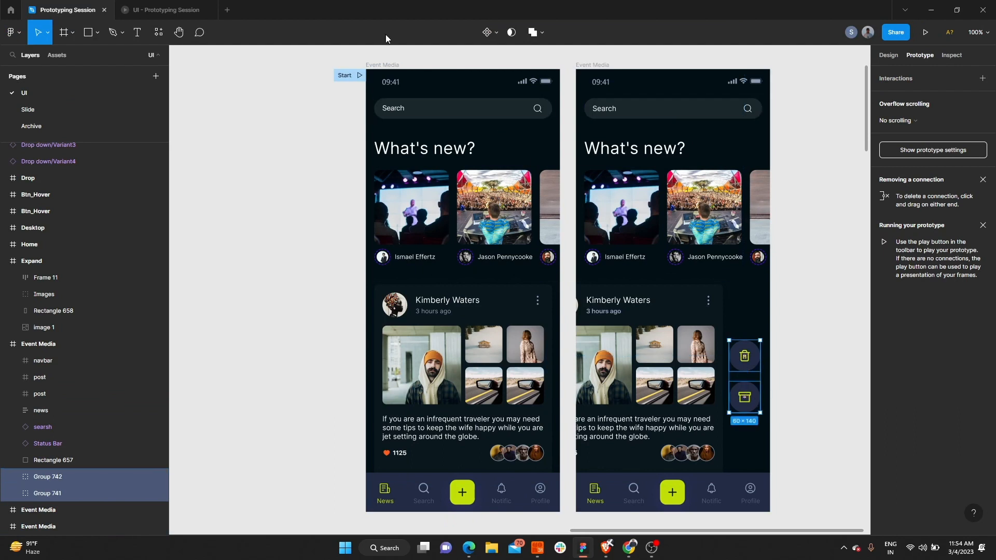
pyautogui.click(384, 66)
pyautogui.hotkey('ctrl', 'v')
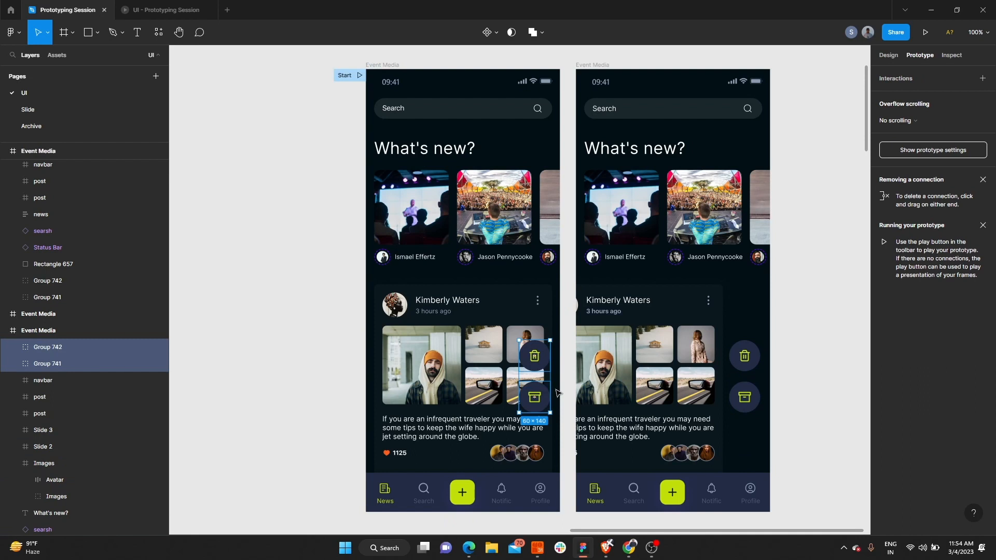
# Send the pasted delete and archive buttons backward to the bottom of the starting frame's layer stack.
pyautogui.hotkey('ctrl', '[')
pyautogui.hotkey('ctrl', '[')
pyautogui.hotkey('ctrl', '[')
pyautogui.hotkey('ctrl', '[')
pyautogui.hotkey('ctrl', '[')
pyautogui.hotkey('ctrl', '[')
pyautogui.hotkey('ctrl', '[')
pyautogui.hotkey('ctrl', '[')
pyautogui.hotkey('ctrl', '[')
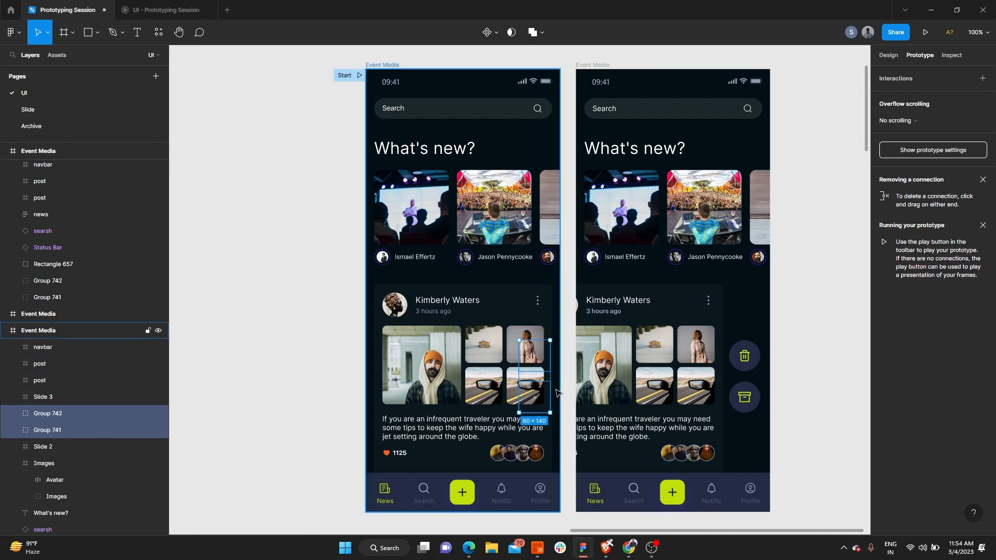
pyautogui.hotkey('ctrl', '[')
pyautogui.hotkey('ctrl', '[')
pyautogui.hotkey('ctrl', '[')
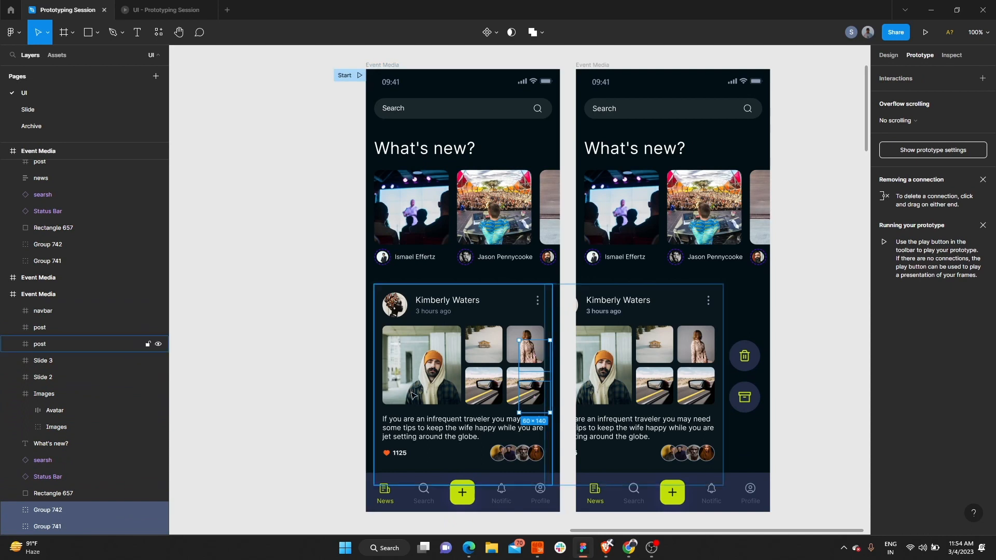
# Toggle the starting frame's post card visibility to check the buttons placed behind it.
pyautogui.scroll(4, 540, 372)
pyautogui.click(128, 345)
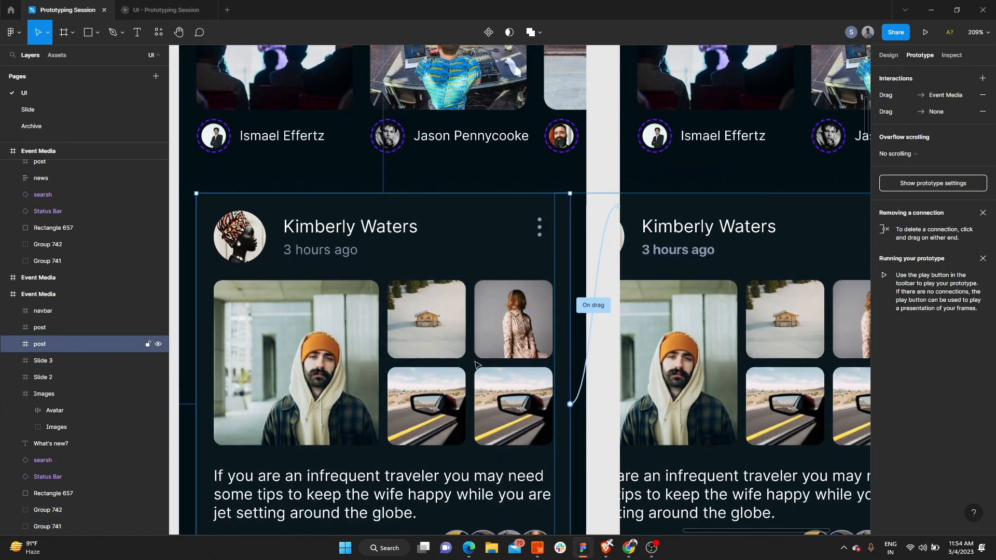
pyautogui.click(157, 344)
pyautogui.click(158, 344)
pyautogui.click(158, 343)
pyautogui.hotkey('ctrl', 'shift', 'h')
# Select the two pasted buttons behind the post card and set their layer opacity to 0%.
pyautogui.click(545, 415)
pyautogui.scroll(-3, 525, 343)
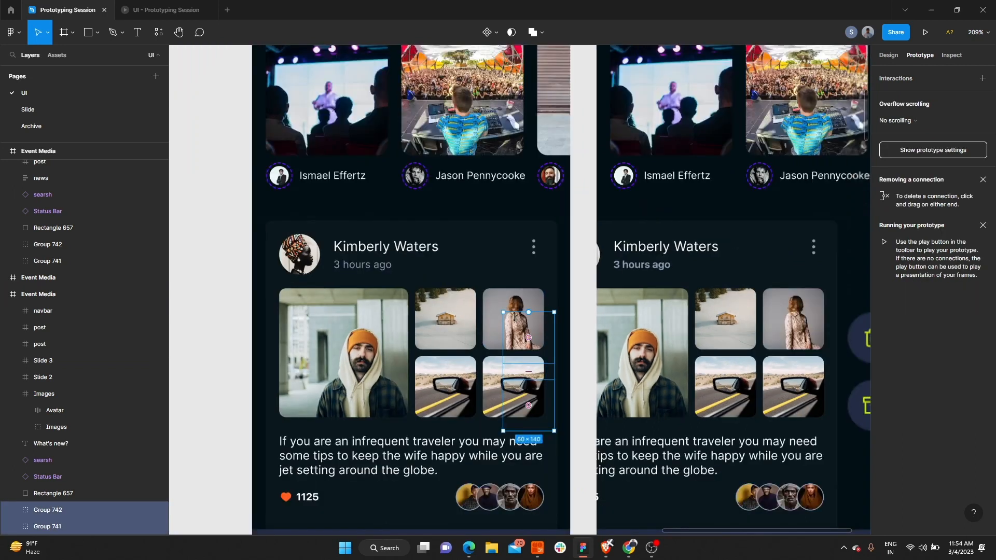
pyautogui.click(889, 55)
pyautogui.click(966, 319)
pyautogui.write('00')
pyautogui.press('Return')
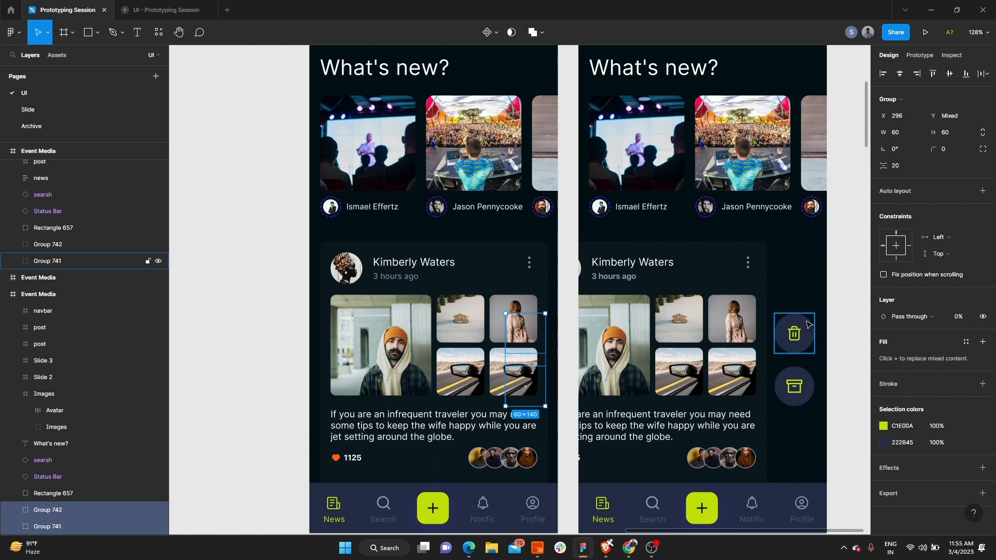
# Scale the two transparent buttons down proportionally to 36 × 36 each and deselect them.
pyautogui.moveTo(538, 316); pyautogui.dragTo(530, 354)
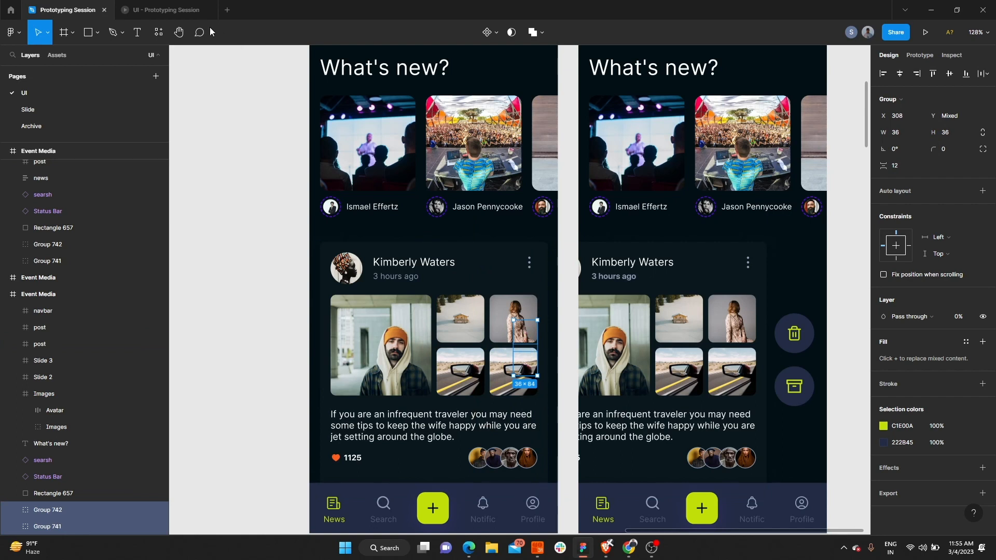
pyautogui.click(244, 210)
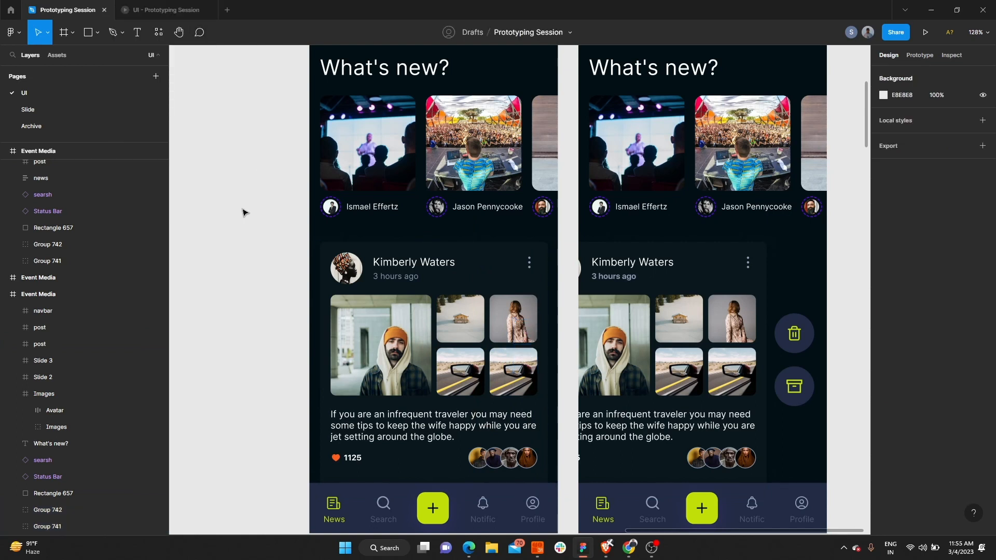
# Test the swipe interaction on the post card in the running prototype and return to the design file.
pyautogui.click(918, 55)
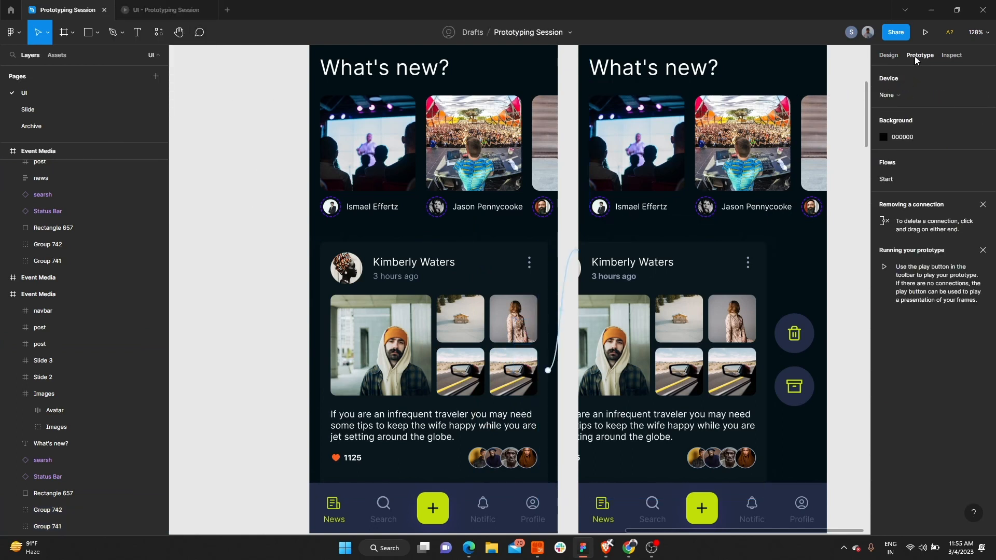
pyautogui.click(147, 9)
pyautogui.moveTo(470, 346); pyautogui.dragTo(593, 350)
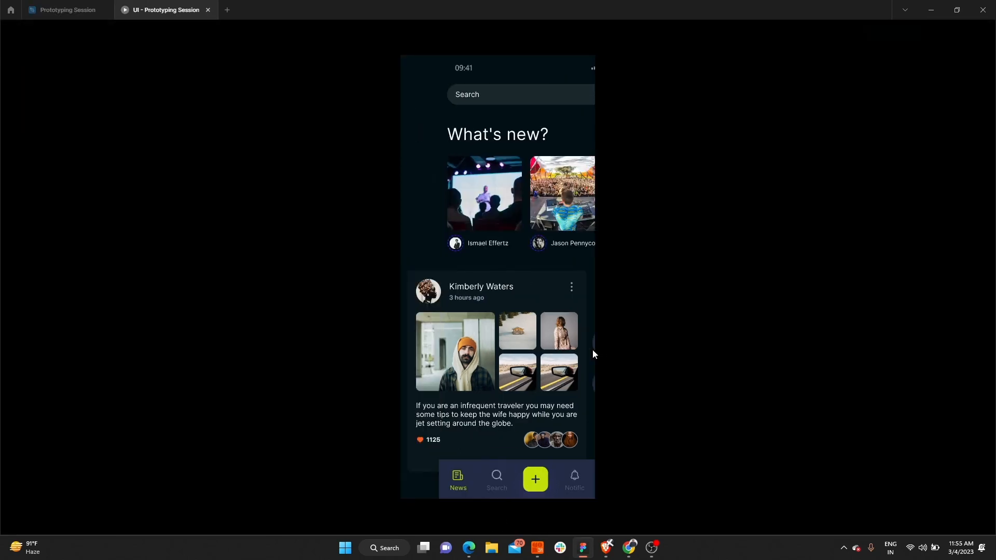
pyautogui.click(62, 10)
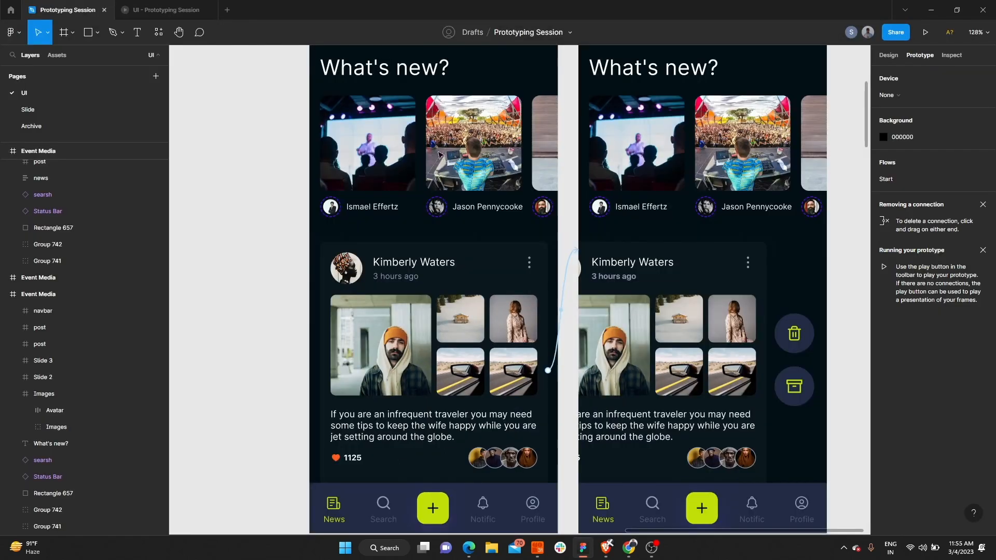
# Set the second Event Media frame's overflow scrolling to No scrolling and deselect it.
pyautogui.click(424, 95)
pyautogui.click(425, 85)
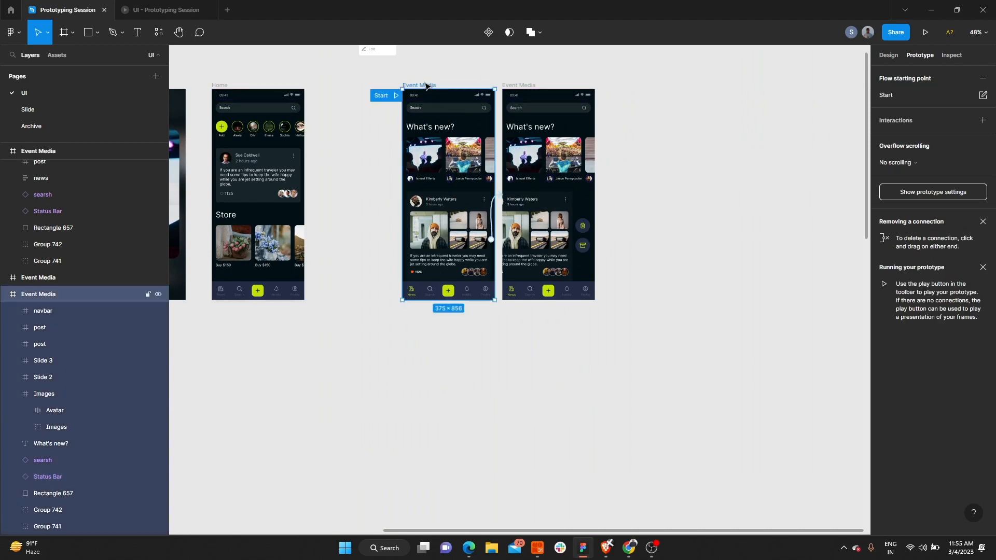
pyautogui.click(519, 85)
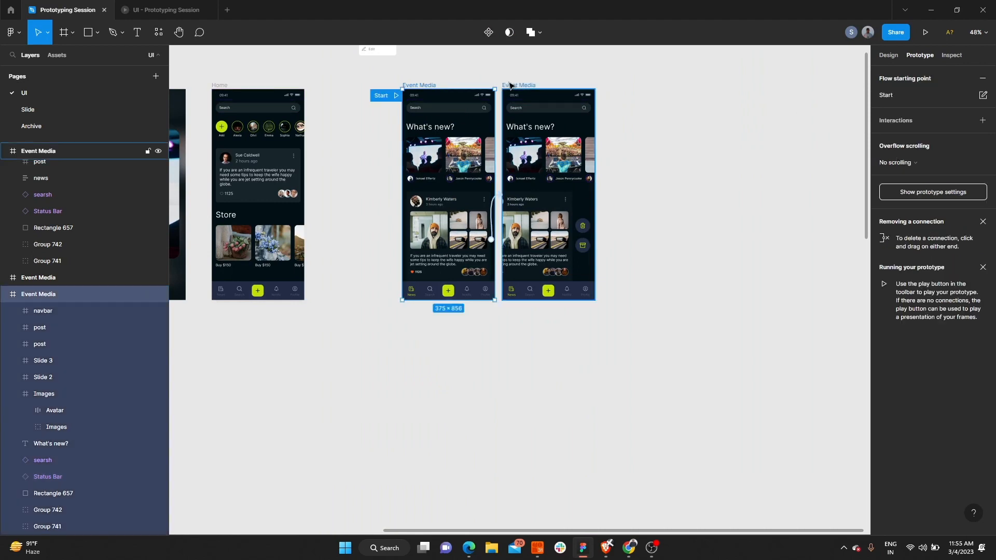
pyautogui.click(910, 148)
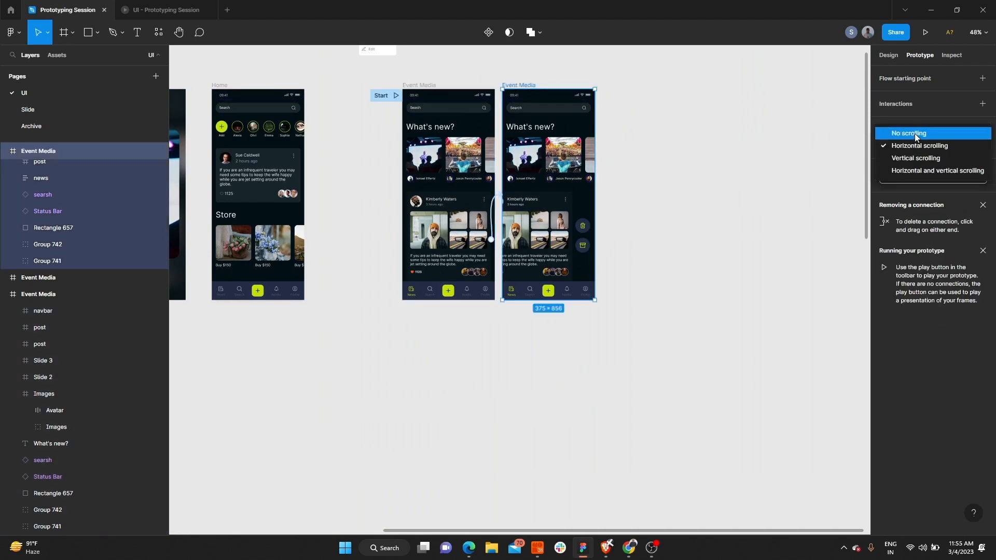
pyautogui.click(914, 133)
pyautogui.press('Escape')
# Restart the prototype preview, swipe the post card sideways to test the reveal, and return to the design file.
pyautogui.click(188, 7)
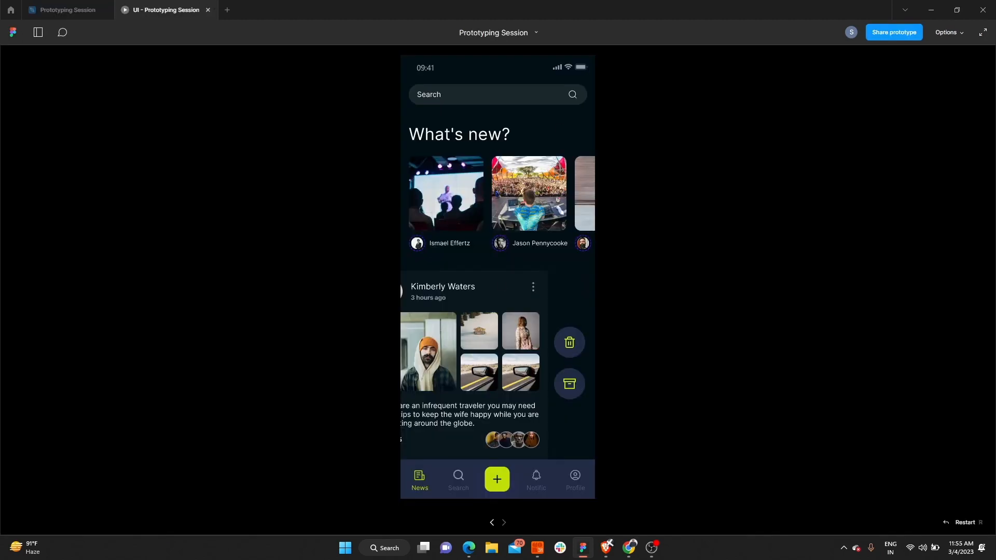
pyautogui.hotkey('alt', 'Tab')
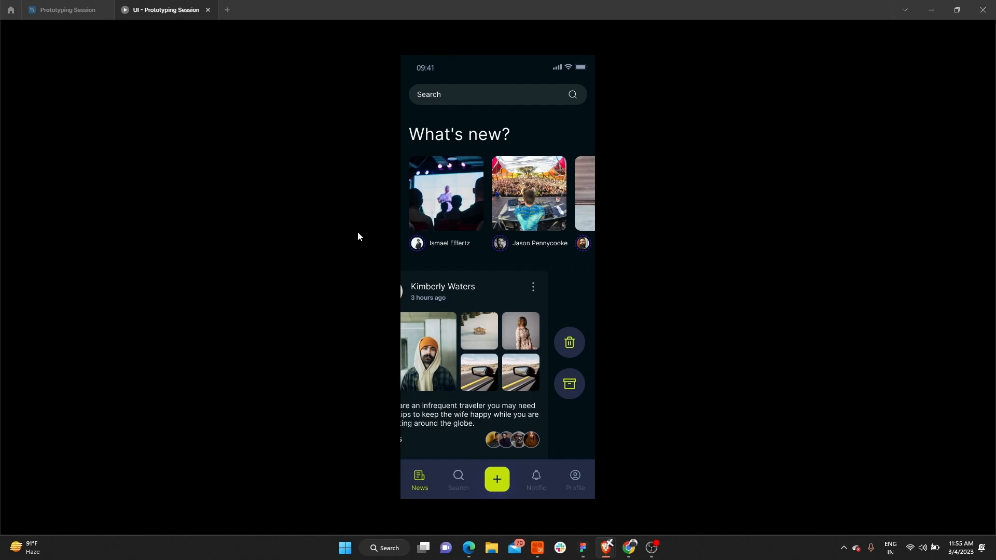
pyautogui.click(968, 524)
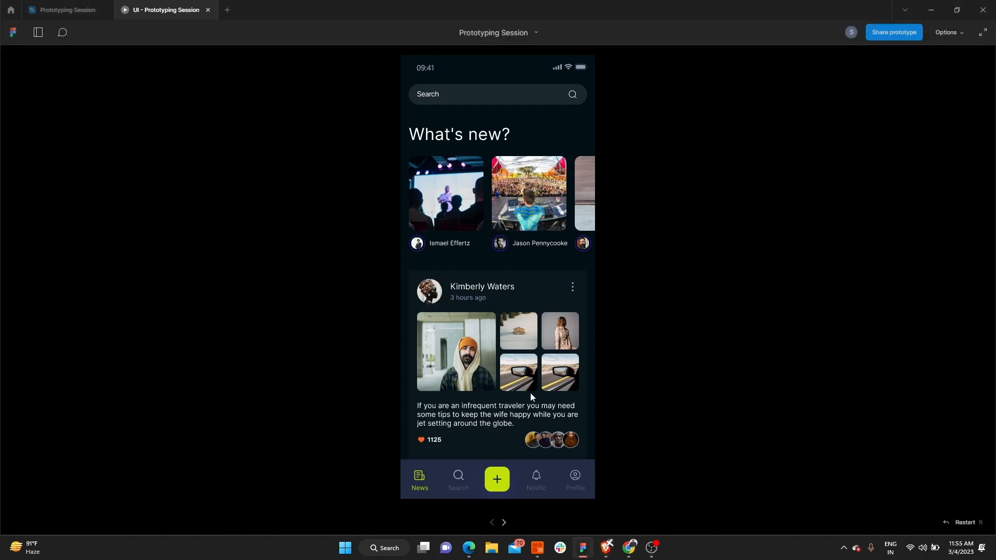
pyautogui.moveTo(541, 380); pyautogui.dragTo(491, 391)
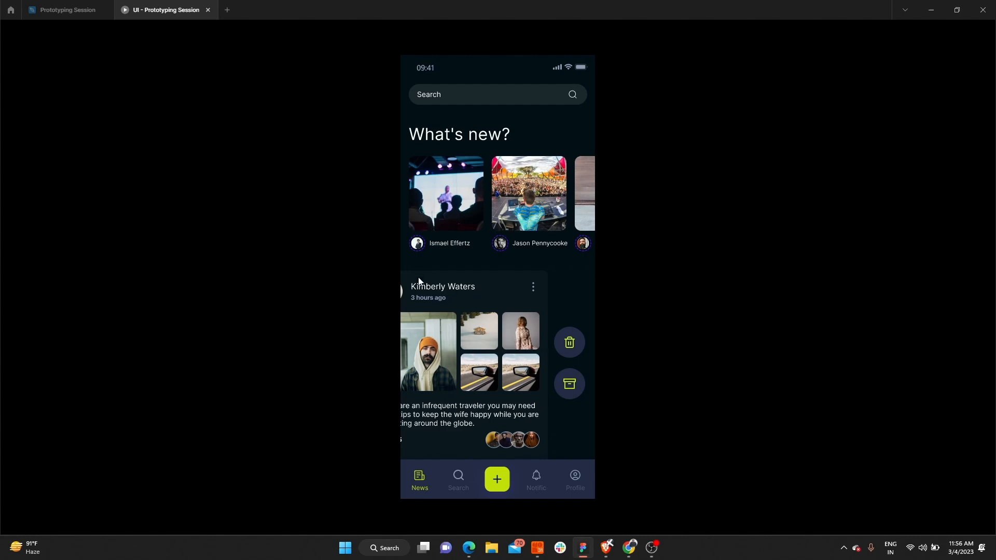
pyautogui.click(67, 10)
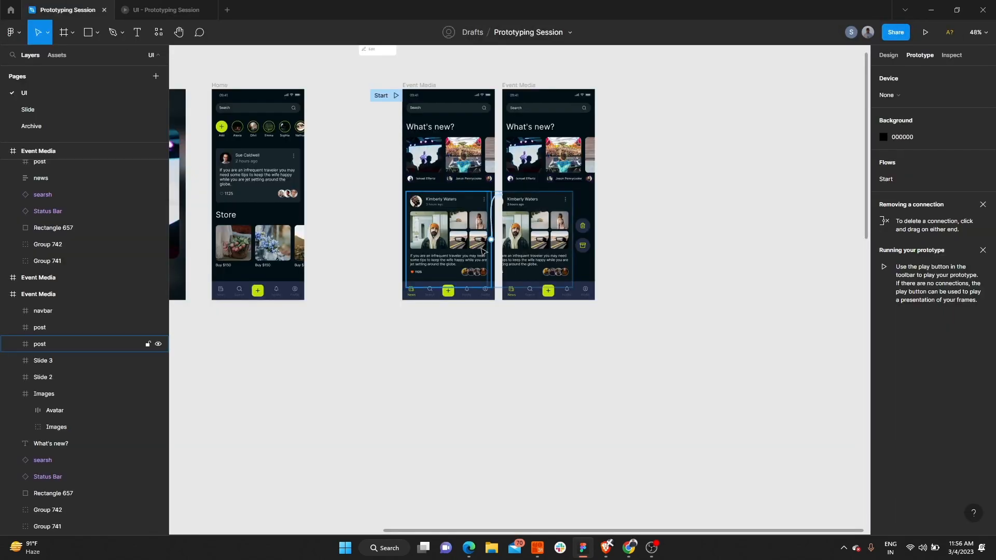
# Compare the post card and action buttons across the prototype preview and the two Event Media frames.
pyautogui.scroll(5, 472, 220)
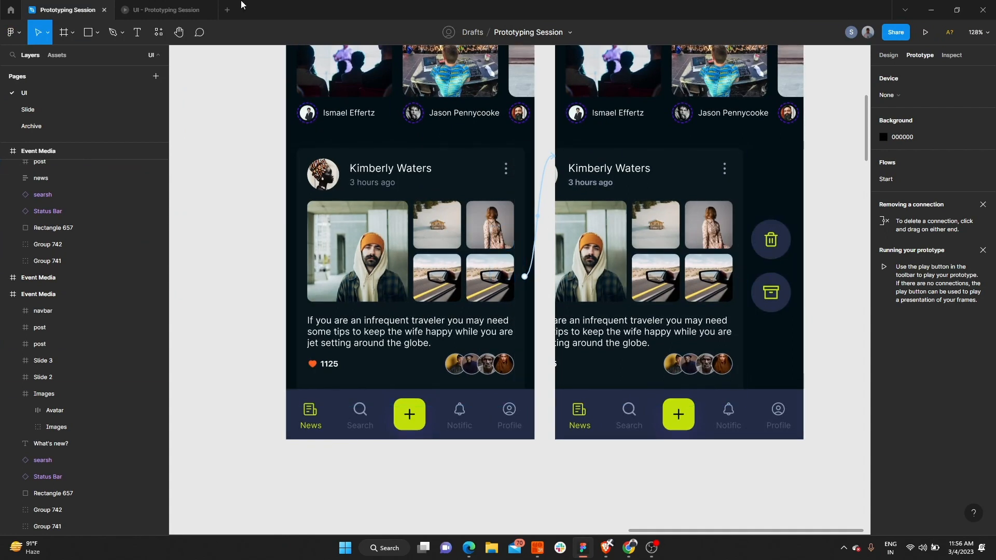
pyautogui.click(173, 11)
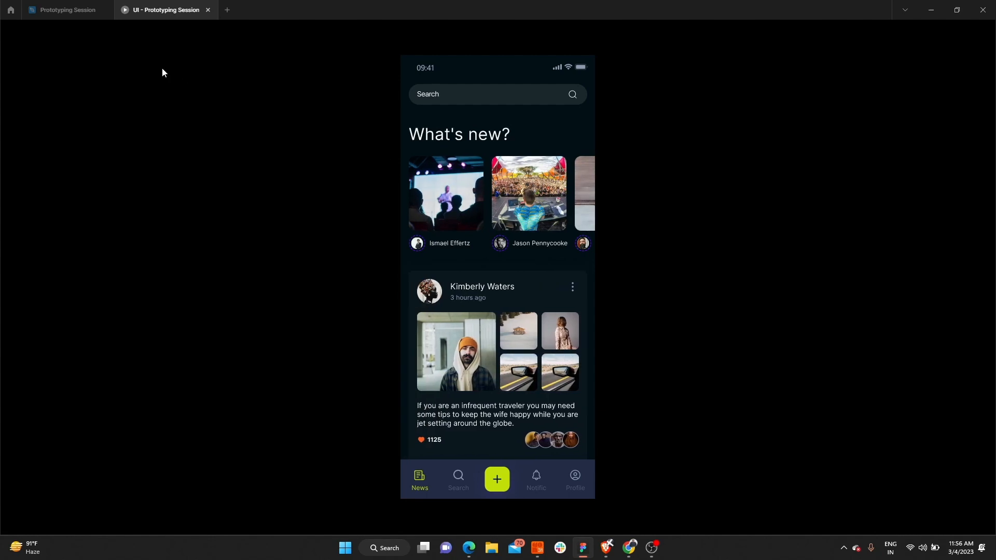
pyautogui.moveTo(79, 10)
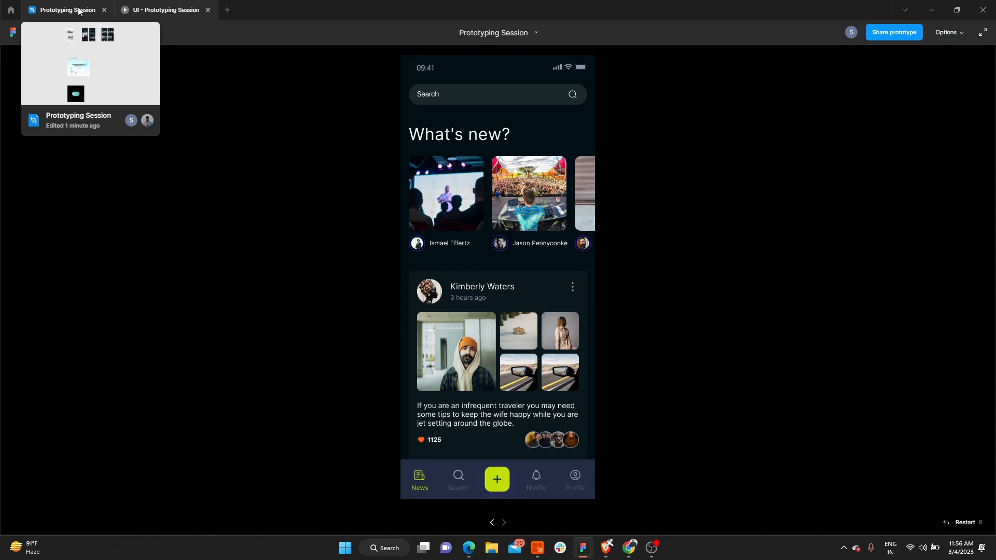
pyautogui.click(79, 10)
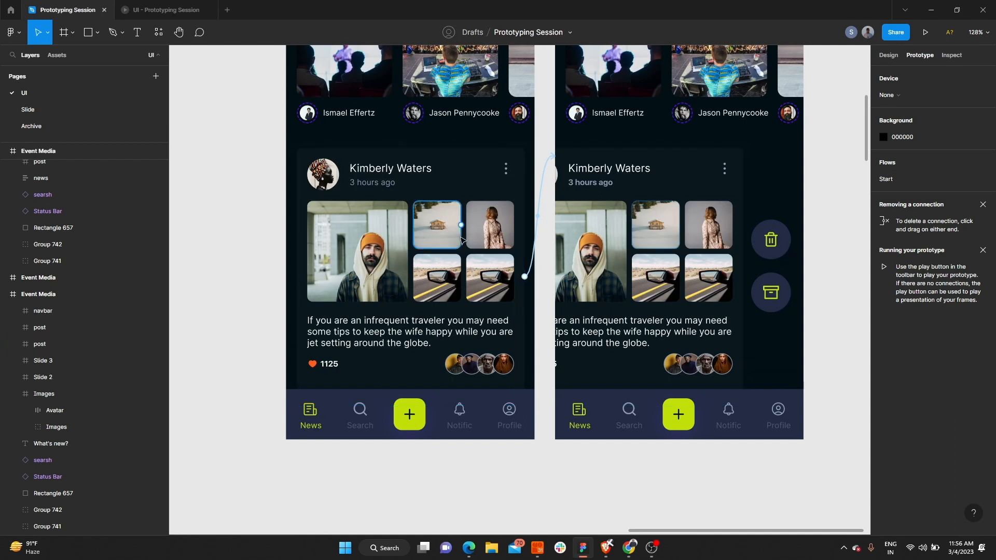
pyautogui.scroll(-2, 461, 239)
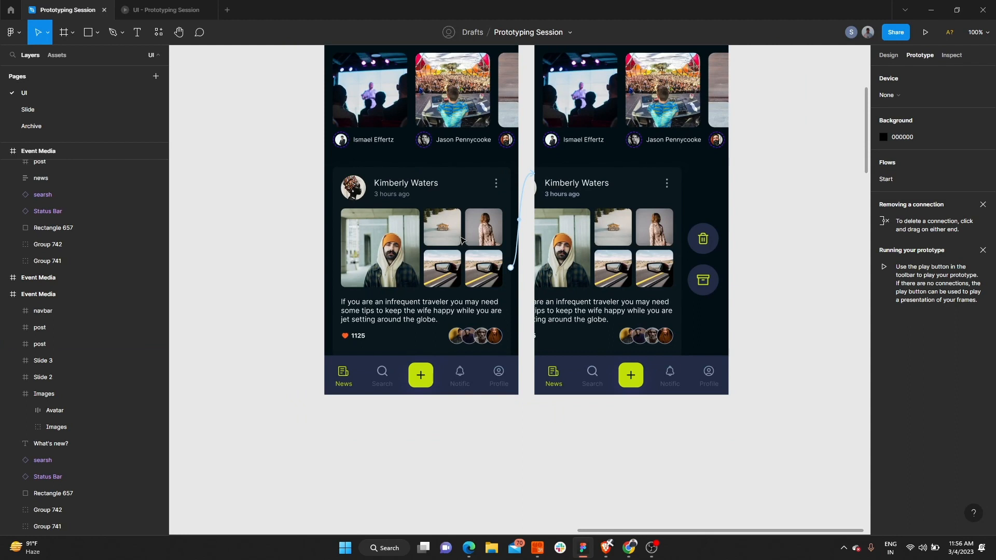
pyautogui.scroll(2, 461, 240)
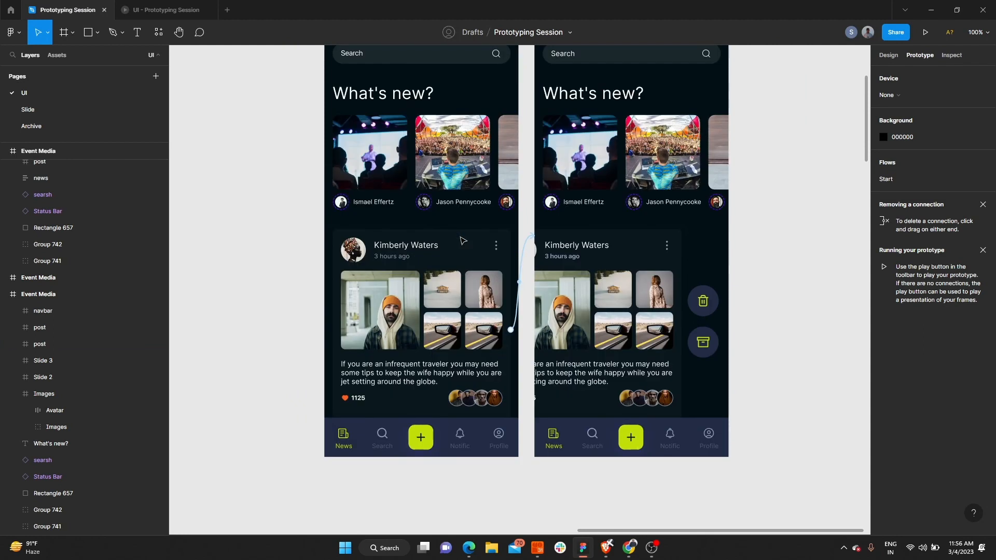
pyautogui.scroll(2, 467, 243)
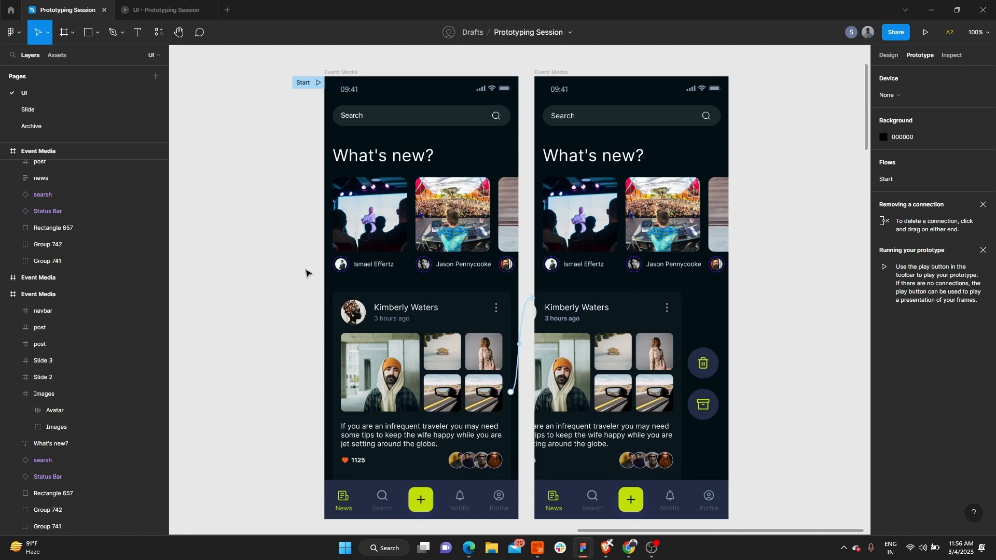
pyautogui.scroll(-2, 306, 273)
pyautogui.click(529, 319)
pyautogui.click(529, 318)
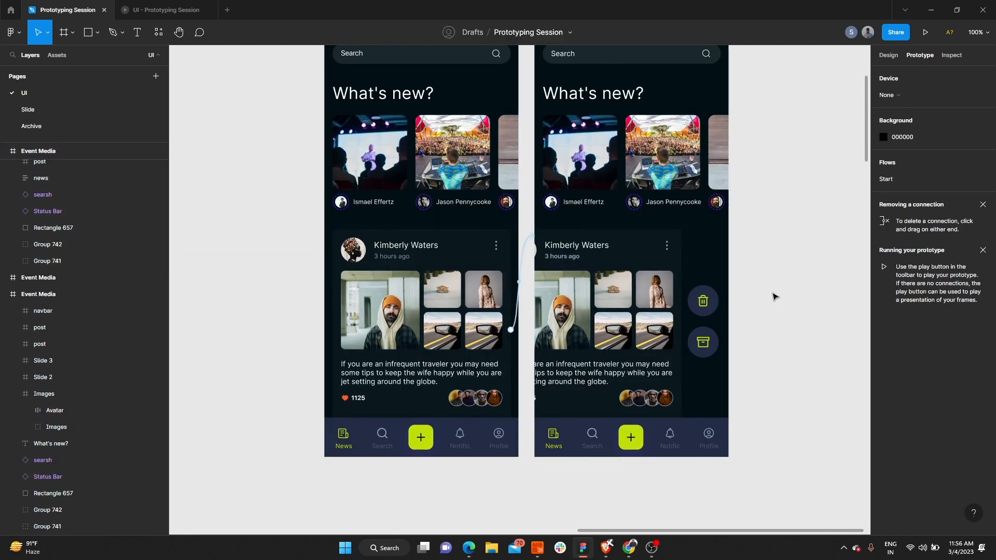
pyautogui.click(571, 315)
pyautogui.press('Escape')
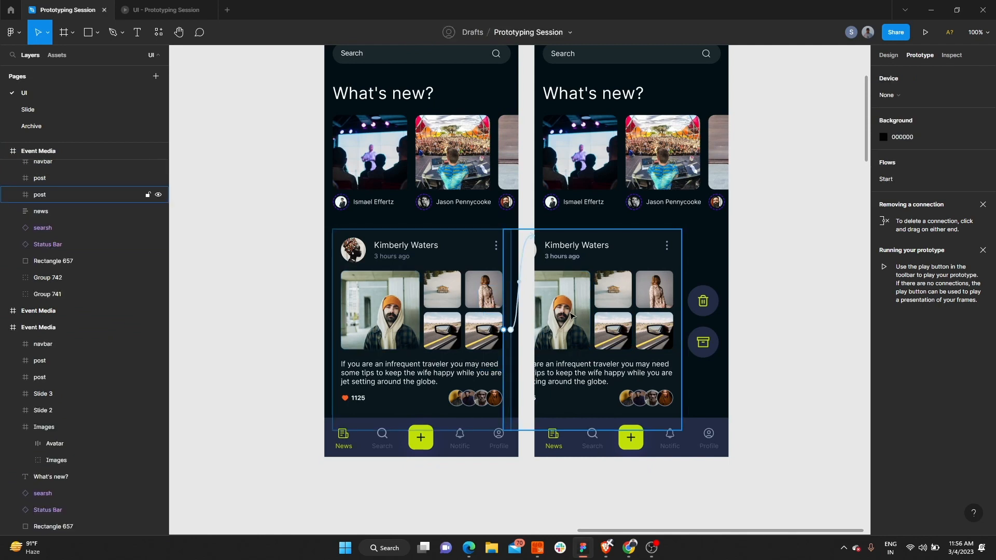
# Select the starting frame's post card and toggle its visibility to inspect what lies behind it.
pyautogui.click(408, 293)
pyautogui.scroll(-5, 409, 295)
pyautogui.scroll(6, 478, 315)
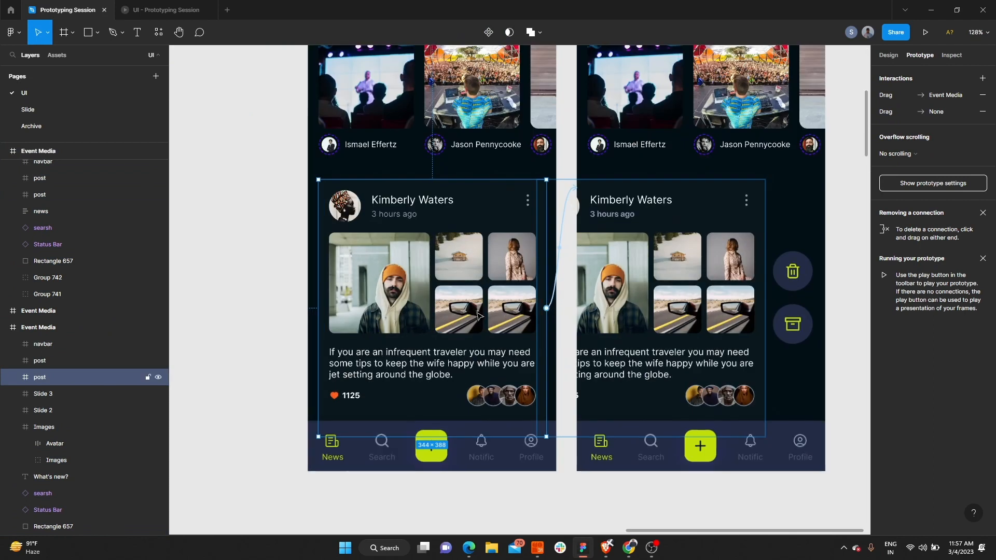
pyautogui.click(158, 379)
pyautogui.click(158, 379)
pyautogui.click(159, 380)
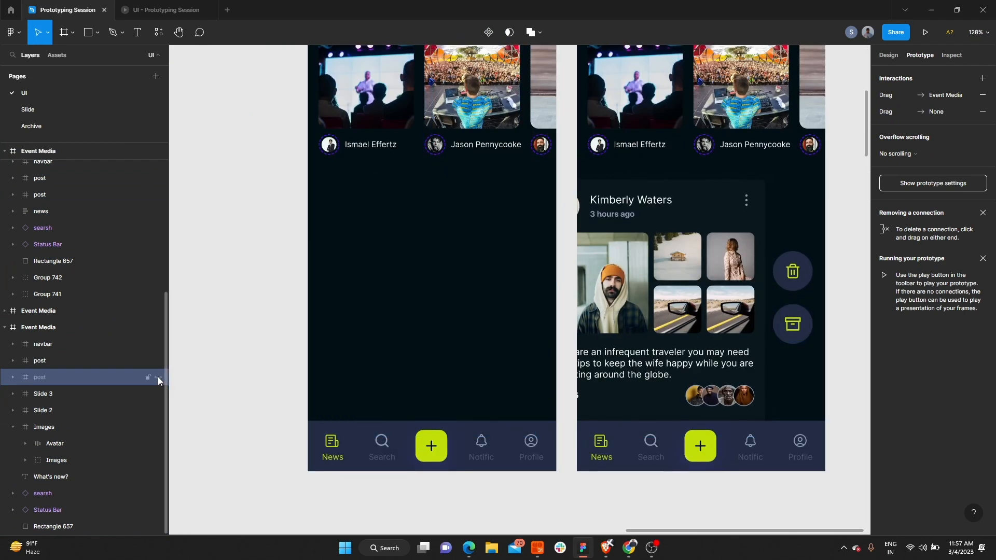
pyautogui.click(158, 379)
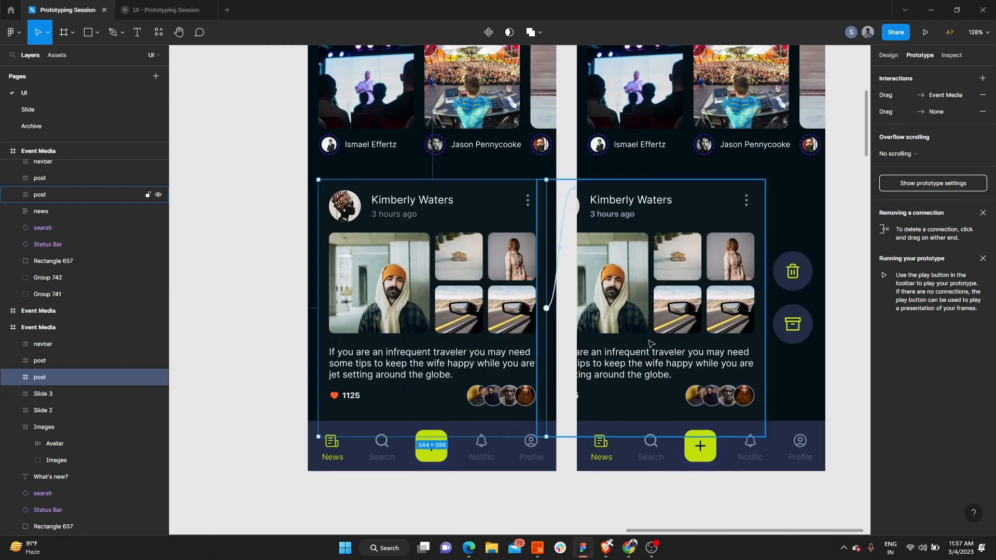
# Copy the delete and archive buttons from the second Event Media frame and paste them into the starting frame.
pyautogui.click(763, 259)
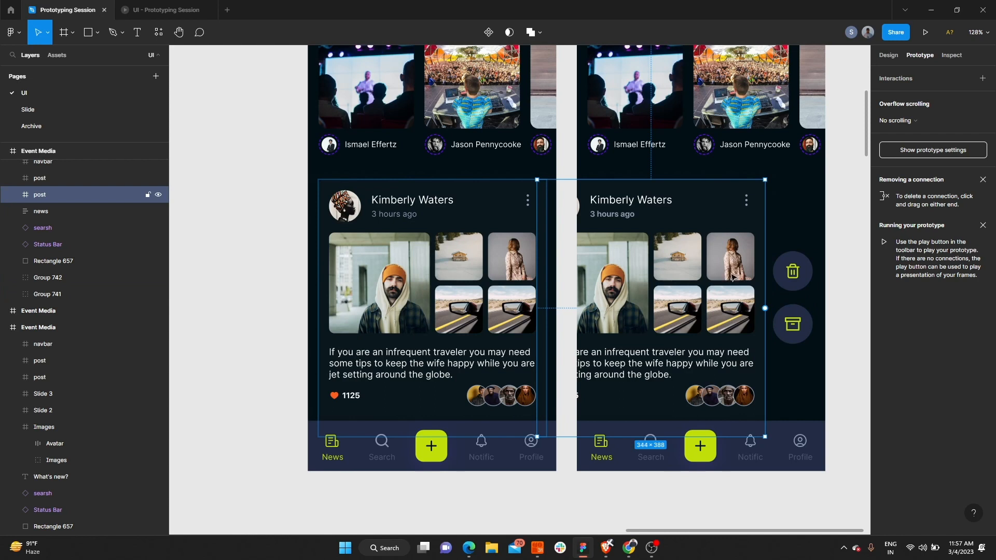
pyautogui.click(790, 275)
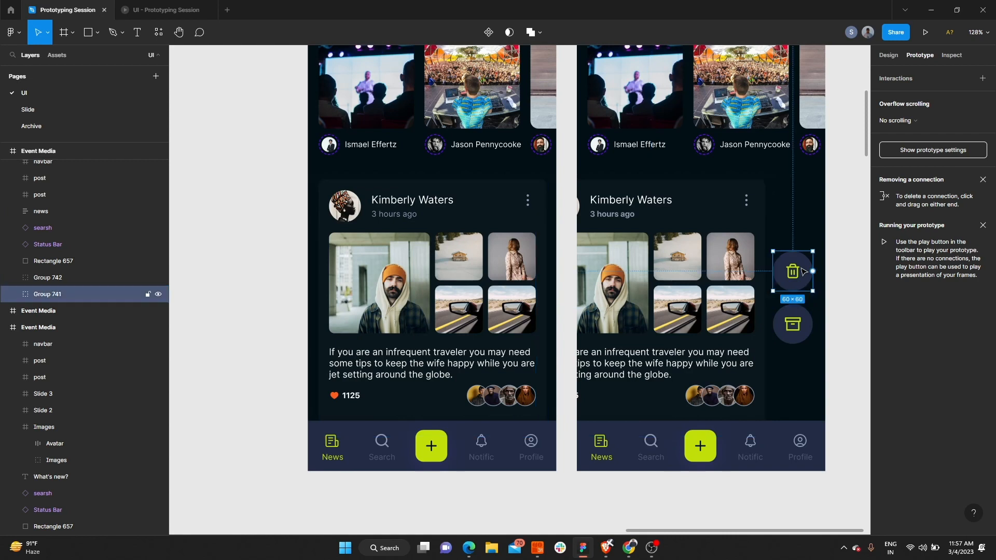
pyautogui.keyDown('shift'); pyautogui.click(805, 321); pyautogui.keyUp('shift')
pyautogui.scroll(-2, 700, 321)
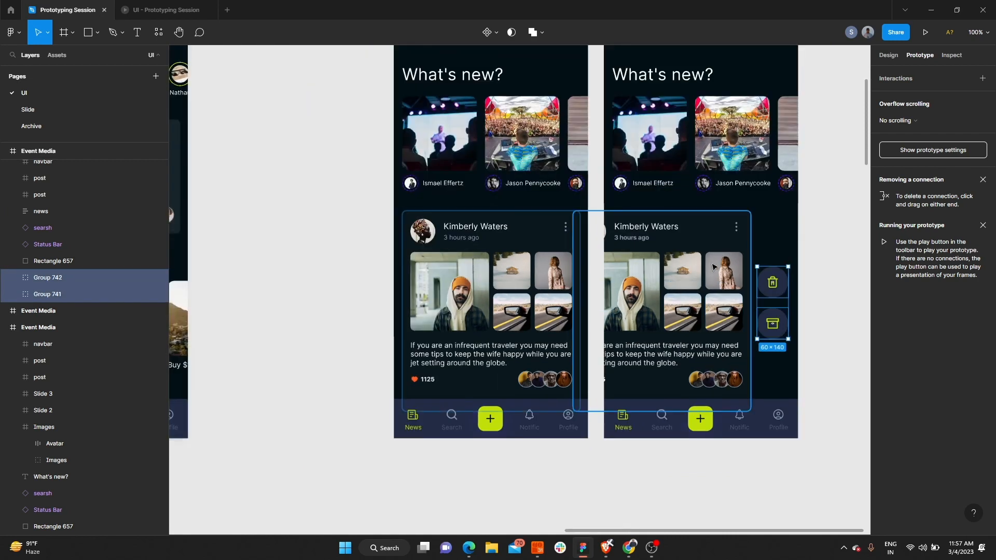
pyautogui.scroll(-4, 483, 91)
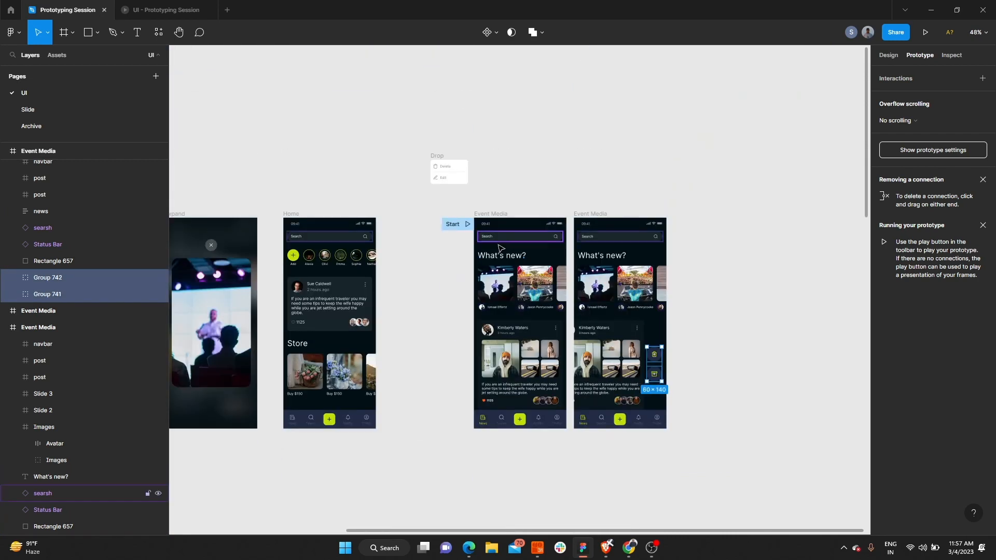
pyautogui.scroll(2, 499, 249)
pyautogui.click(492, 207)
pyautogui.hotkey('ctrl', 'v')
pyautogui.scroll(3, 577, 370)
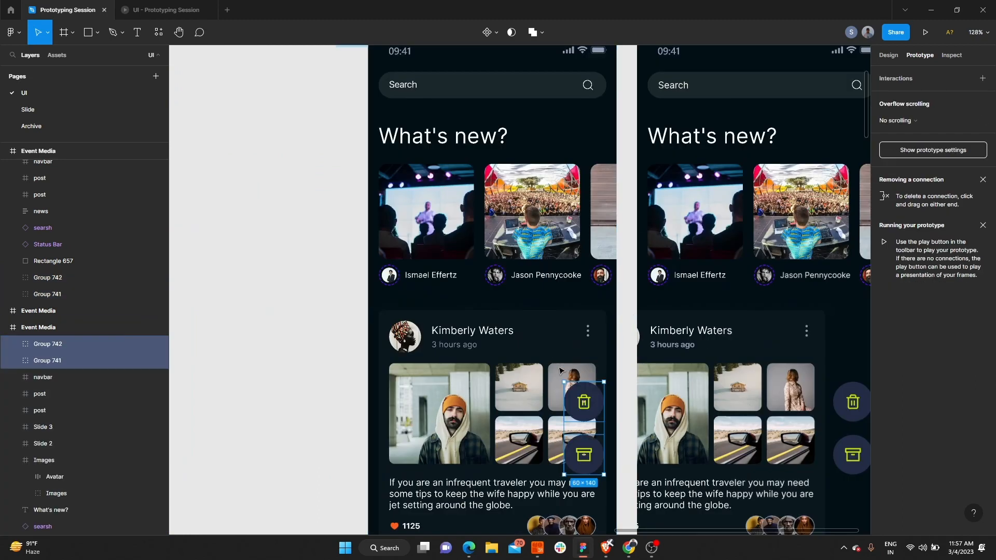
# Reorder the pasted buttons in the starting frame's layer stack so they sit between the two post layers.
pyautogui.scroll(-1, 576, 370)
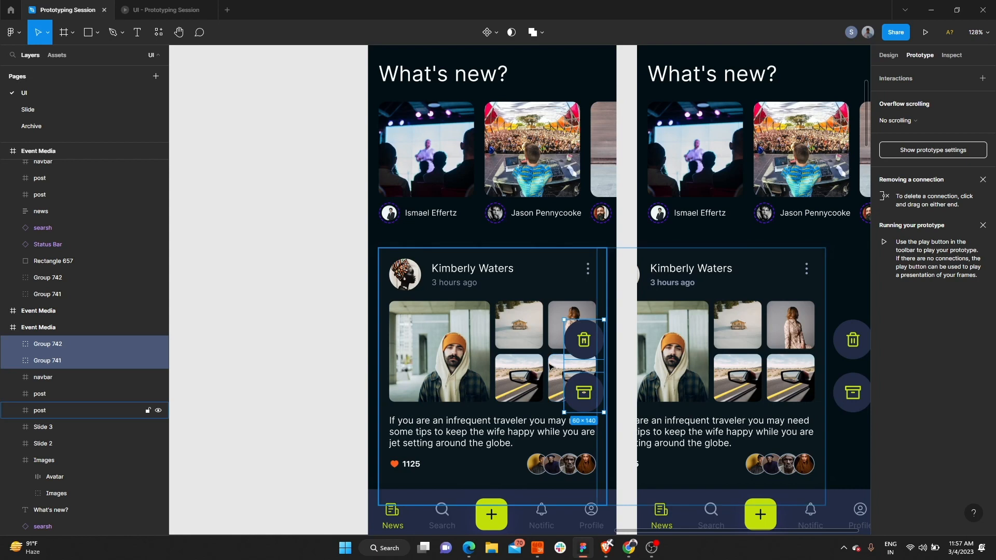
pyautogui.hotkey('ctrl', '[')
pyautogui.hotkey('ctrl', '[')
pyautogui.hotkey('ctrl', '[')
pyautogui.hotkey('ctrl', '[')
pyautogui.hotkey('ctrl', '[')
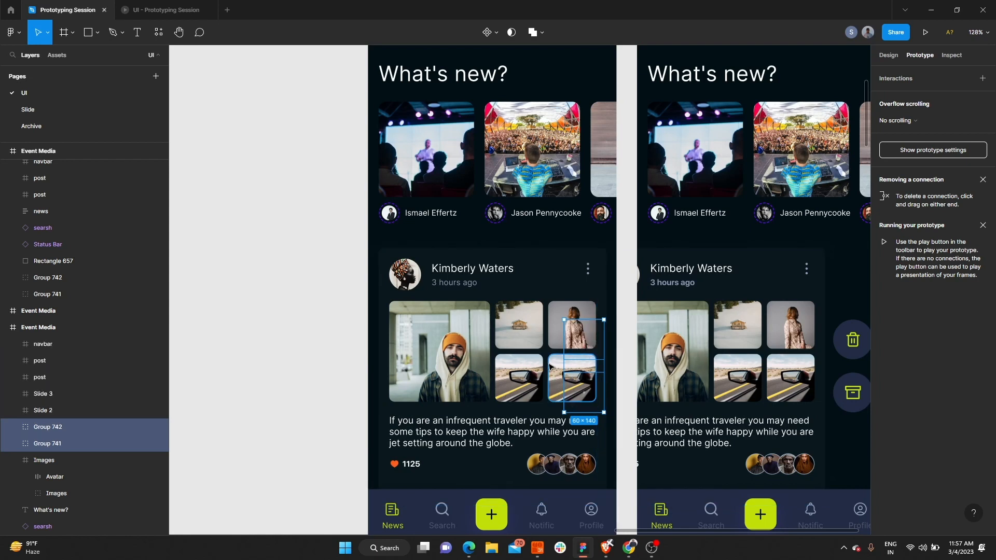
pyautogui.hotkey('ctrl', ']')
pyautogui.hotkey('ctrl', ']')
pyautogui.hotkey('ctrl', ']')
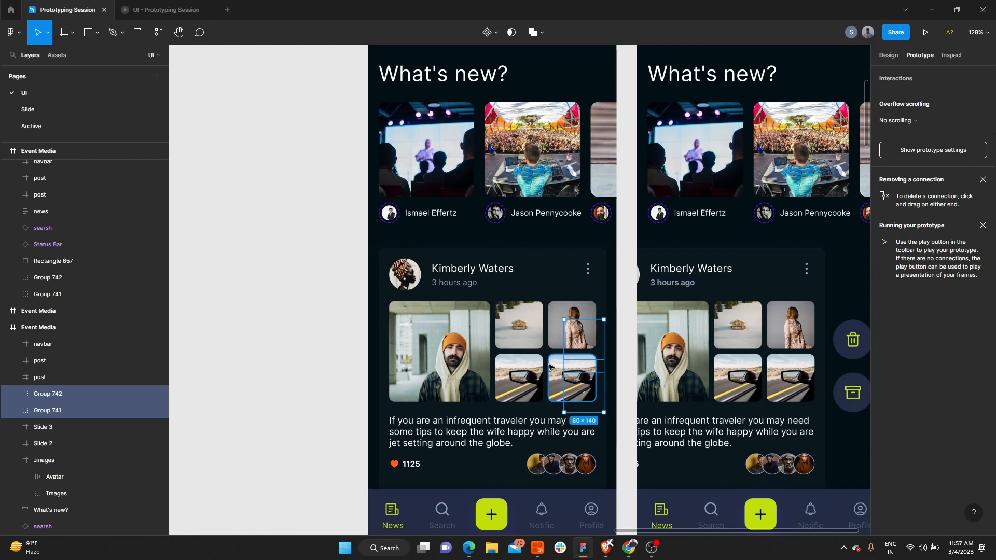
# Scale the two pasted buttons down proportionally to 30.86 × 72 overall and move them up over the post's images.
pyautogui.moveTo(591, 319); pyautogui.dragTo(592, 372)
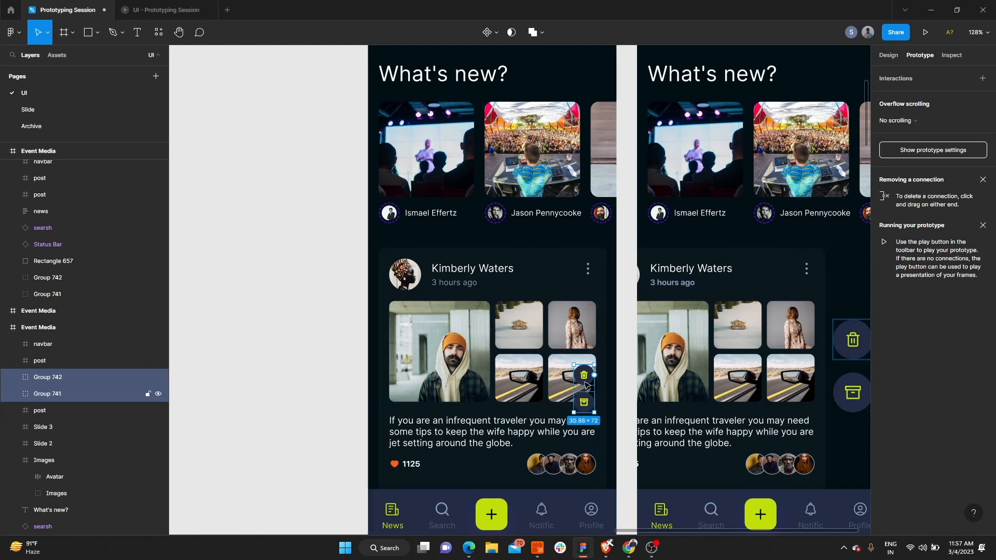
pyautogui.click(584, 386)
pyautogui.moveTo(586, 375)
pyautogui.mouseDown()
pyautogui.moveTo(586, 342)
pyautogui.moveTo(585, 364)
pyautogui.mouseUp()
pyautogui.hotkey('shift', 'Up')
pyautogui.hotkey('shift', 'Up')
pyautogui.hotkey('shift', 'Up')
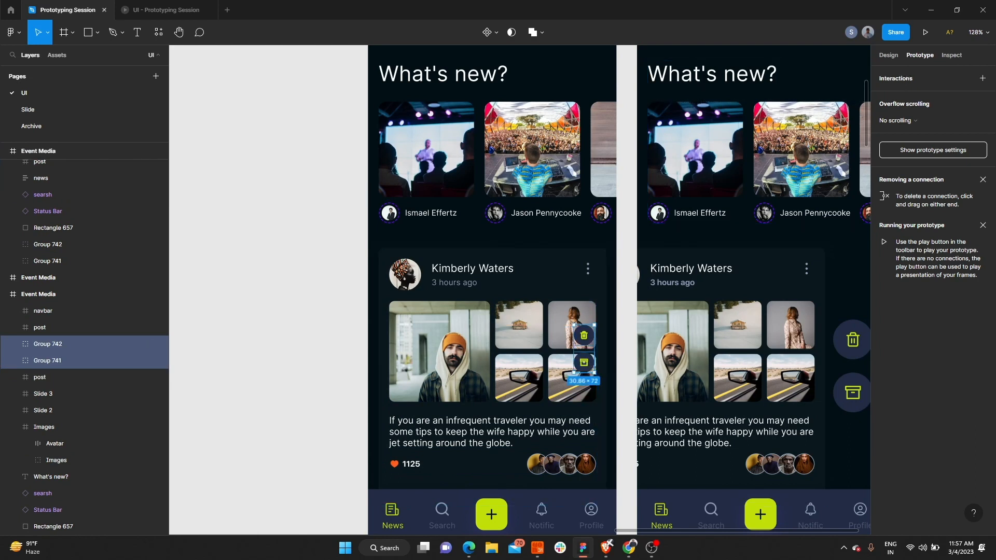
# Set the layer opacity of the two scaled buttons in the starting frame to 0%.
pyautogui.click(894, 56)
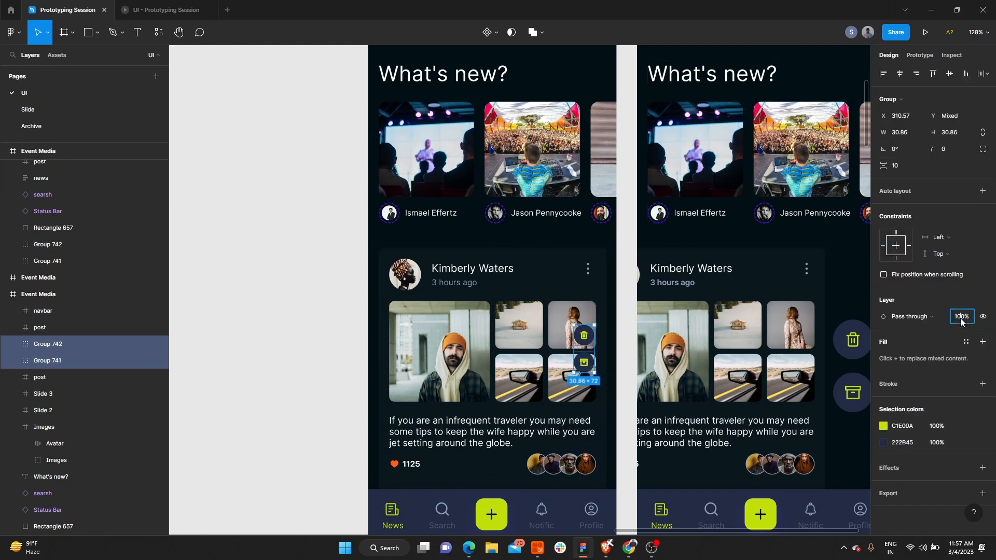
pyautogui.click(960, 318)
pyautogui.write('0')
pyautogui.press('Return')
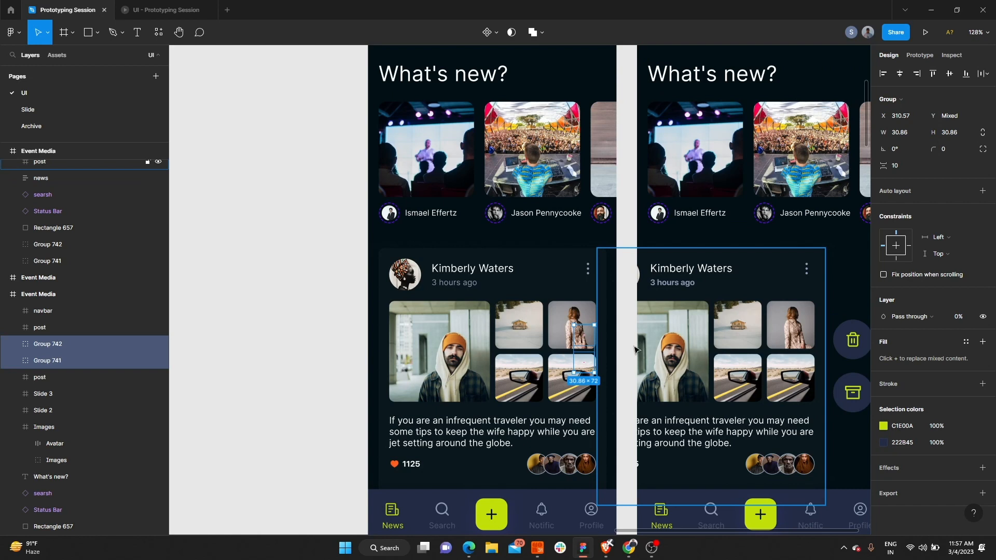
# Try moving the upper post in the starting Event Media frame left to X -44.
pyautogui.click(346, 294)
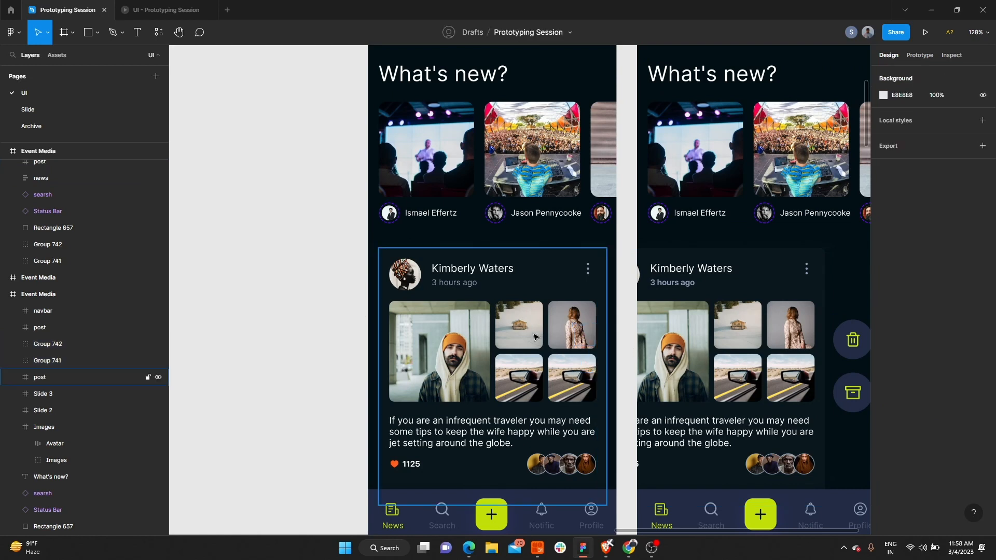
pyautogui.click(544, 340)
pyautogui.moveTo(544, 340); pyautogui.dragTo(505, 340)
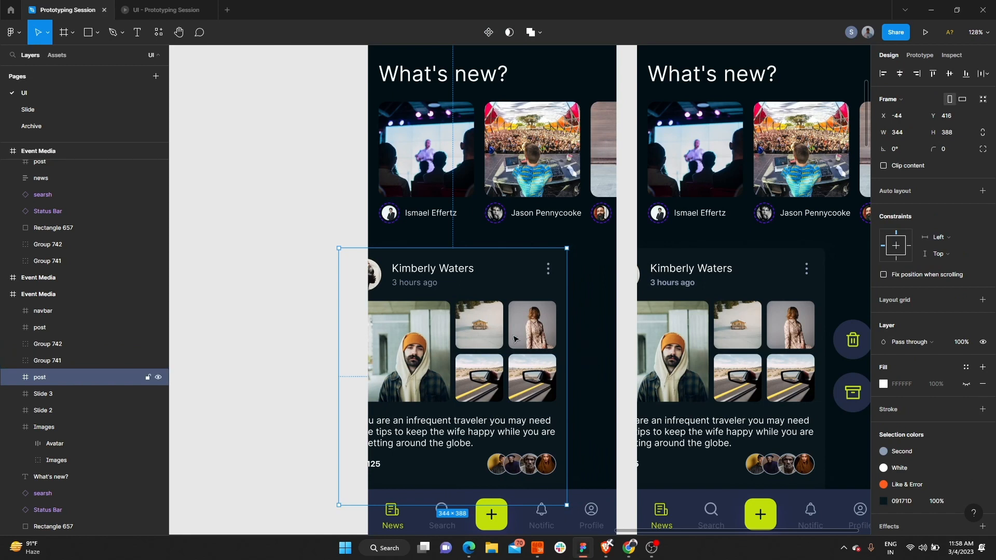
pyautogui.scroll(-3, 514, 339)
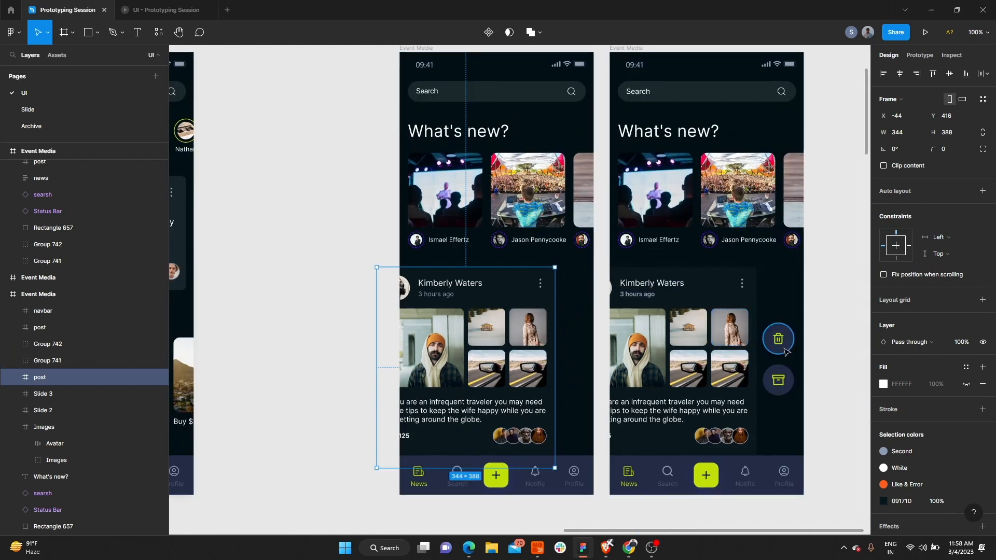
pyautogui.click(242, 118)
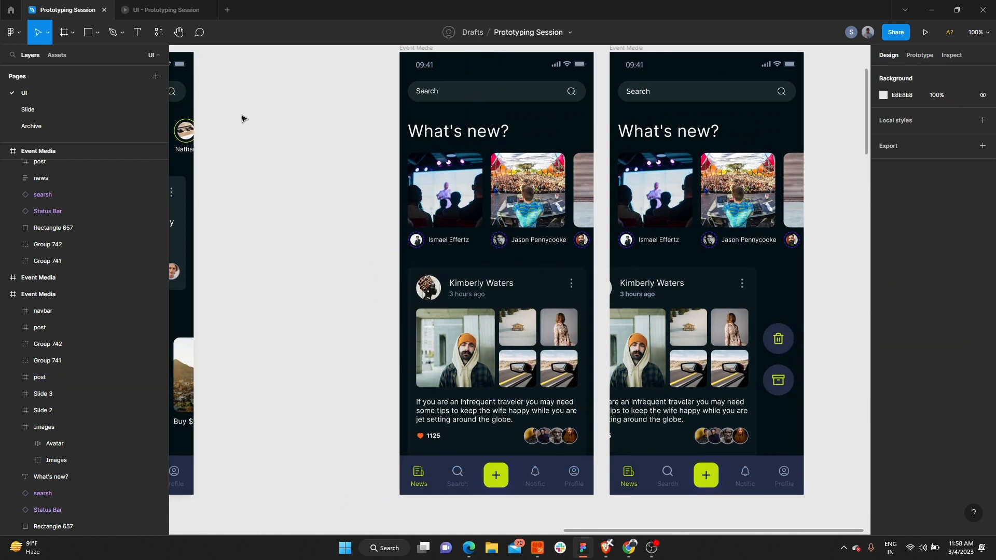
# Test swiping the post left and back in the running prototype, and return to the Prototyping Session design file.
pyautogui.click(166, 9)
pyautogui.moveTo(551, 362); pyautogui.dragTo(489, 365)
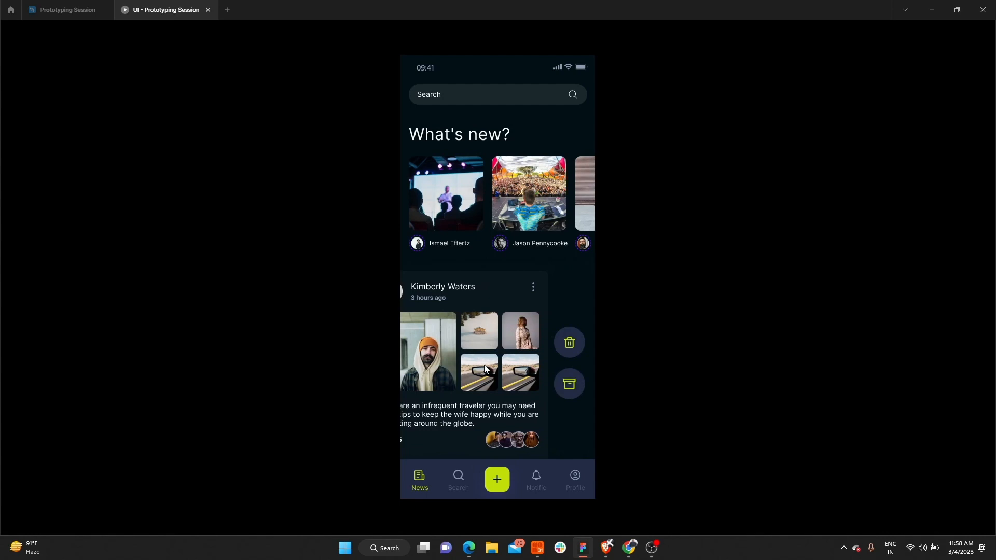
pyautogui.moveTo(484, 365)
pyautogui.mouseDown()
pyautogui.moveTo(564, 371)
pyautogui.moveTo(452, 372)
pyautogui.moveTo(604, 380)
pyautogui.moveTo(499, 359)
pyautogui.mouseUp()
pyautogui.moveTo(559, 355)
pyautogui.mouseDown()
pyautogui.moveTo(584, 355)
pyautogui.moveTo(500, 360)
pyautogui.moveTo(569, 362)
pyautogui.mouseUp()
pyautogui.moveTo(499, 362); pyautogui.dragTo(585, 365)
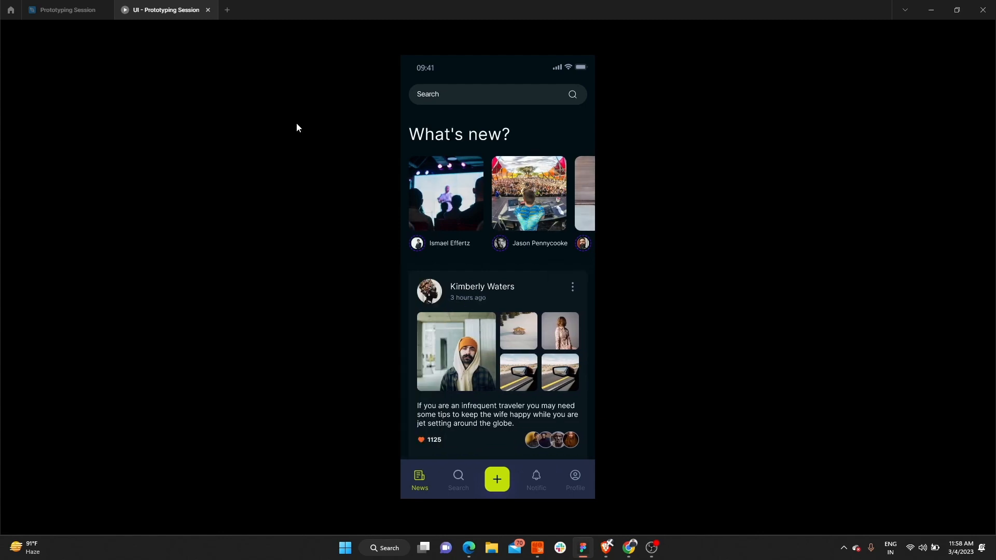
pyautogui.click(52, 6)
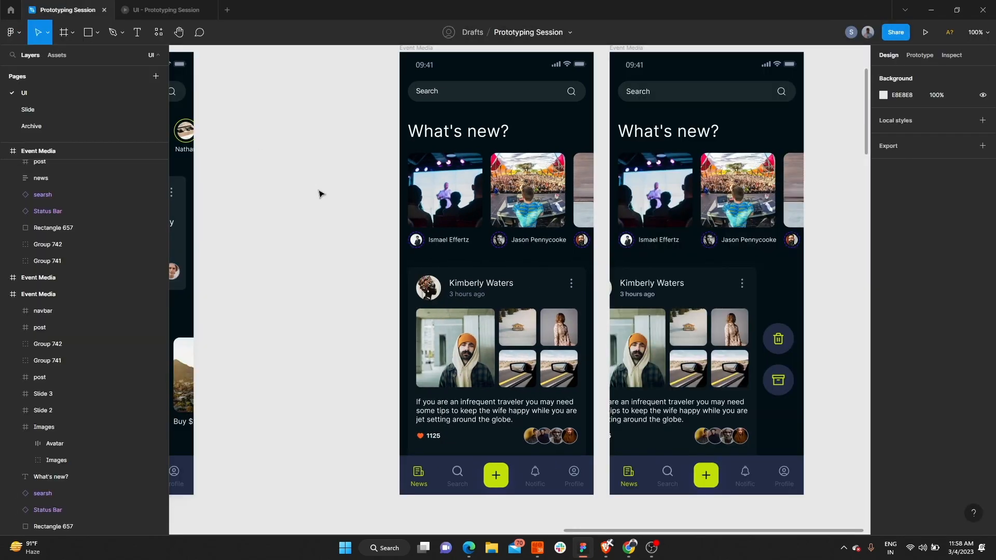
pyautogui.scroll(-5, 409, 283)
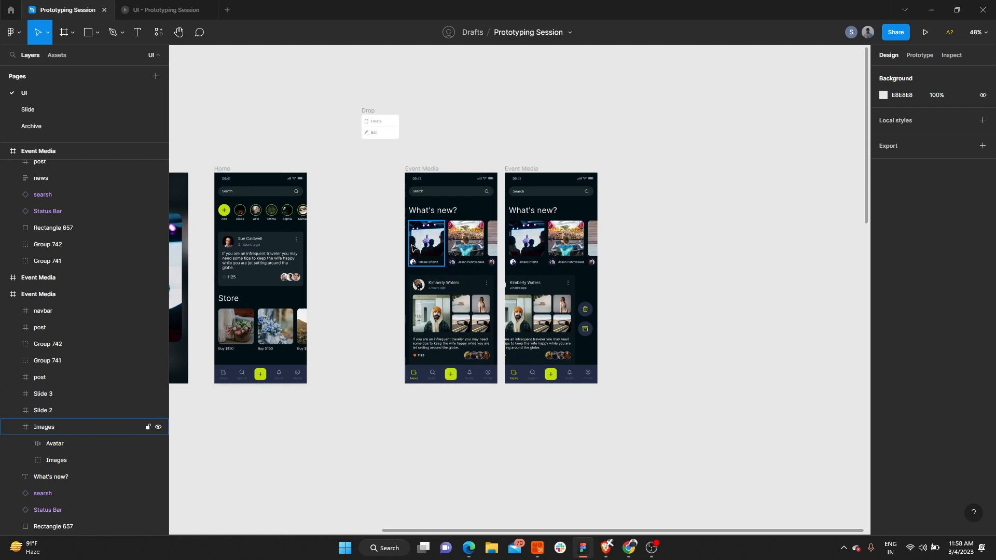
pyautogui.hscroll(-6, 381, 251)
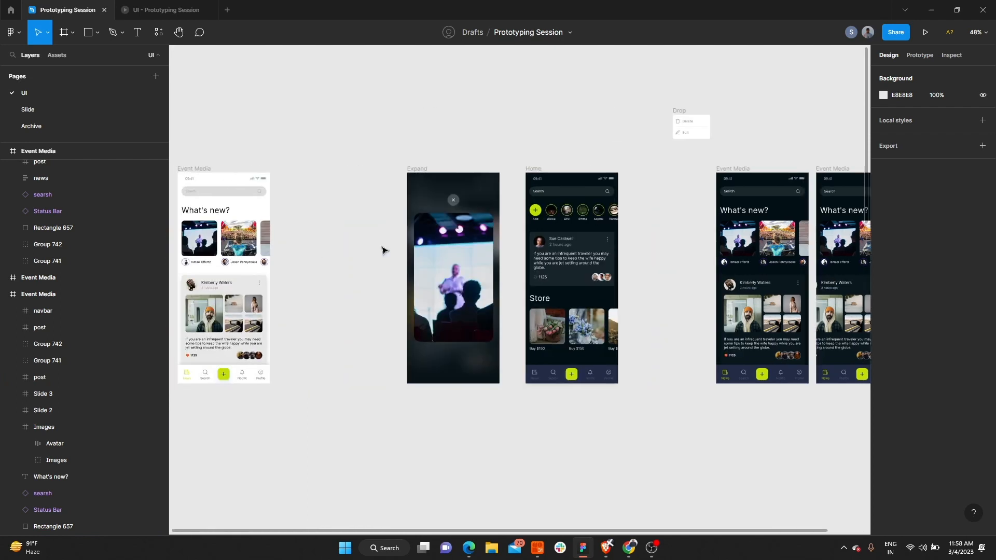
pyautogui.hscroll(4, 650, 272)
pyautogui.scroll(5, 650, 272)
pyautogui.click(543, 369)
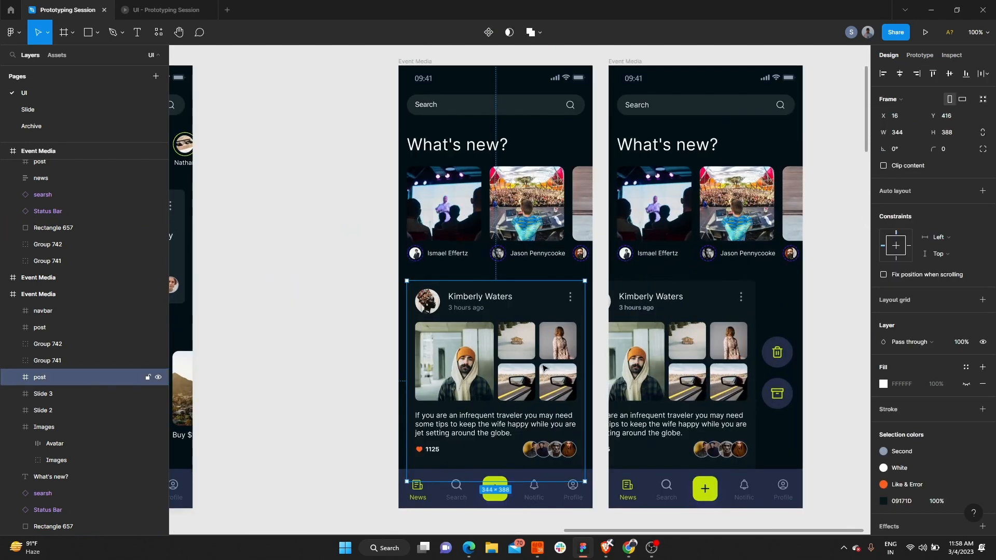
# Try moving the three event cards under What's new to the left together in the starting frame.
pyautogui.click(467, 244)
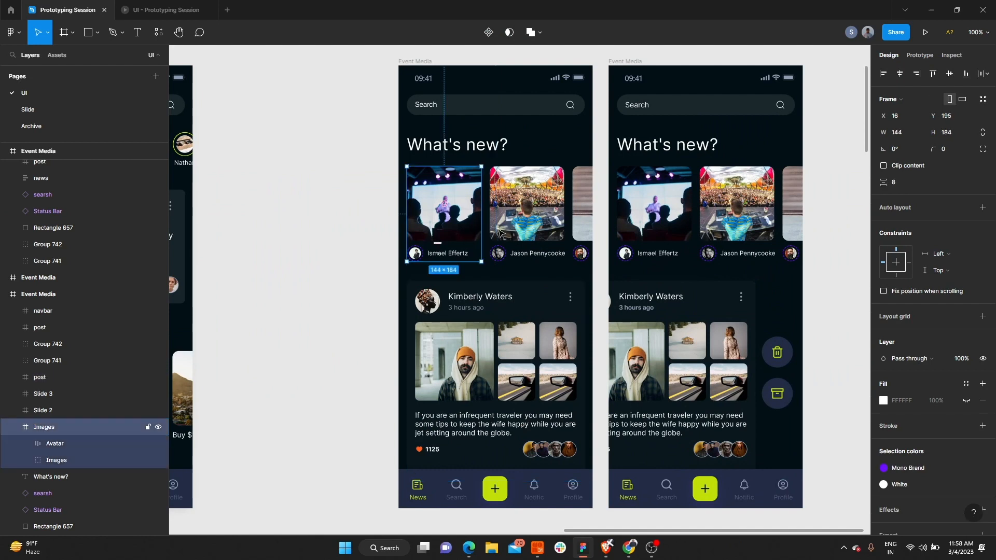
pyautogui.keyDown('shift'); pyautogui.click(529, 207); pyautogui.keyUp('shift')
pyautogui.keyDown('shift'); pyautogui.click(583, 197); pyautogui.keyUp('shift')
pyautogui.moveTo(581, 194); pyautogui.dragTo(489, 193)
pyautogui.hotkey('ctrl', 'z')
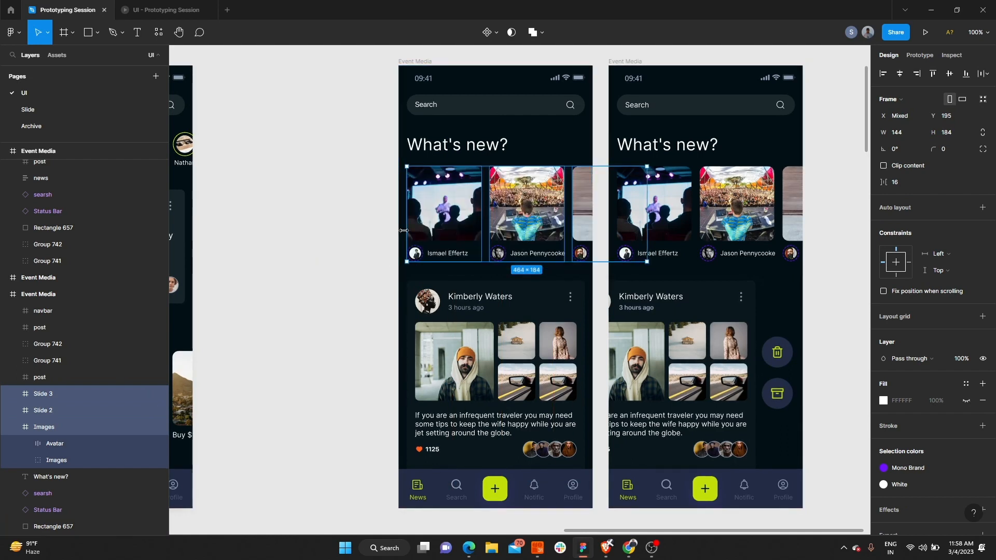
pyautogui.click(345, 222)
pyautogui.click(418, 230)
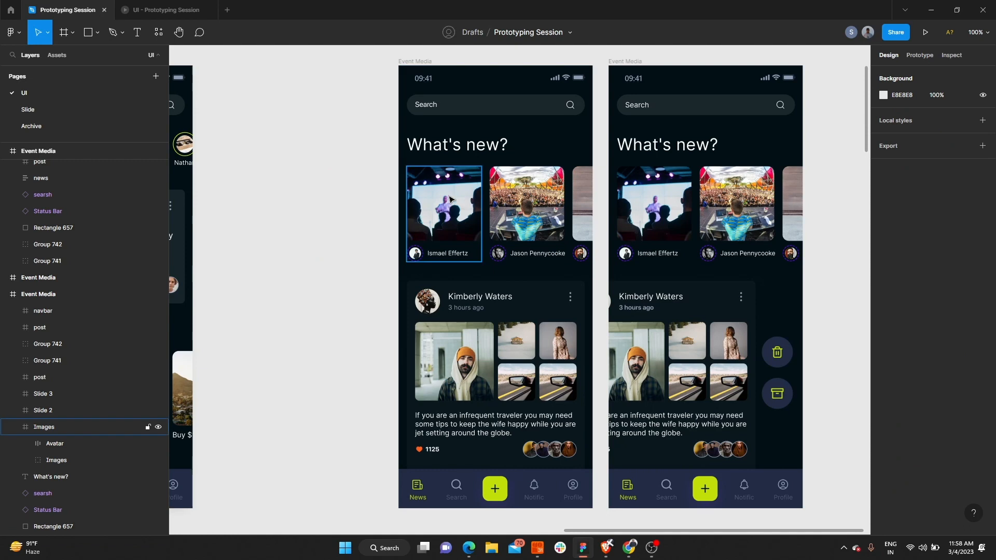
pyautogui.keyDown('shift'); pyautogui.click(524, 201); pyautogui.keyUp('shift')
pyautogui.keyDown('shift'); pyautogui.click(586, 195); pyautogui.keyUp('shift')
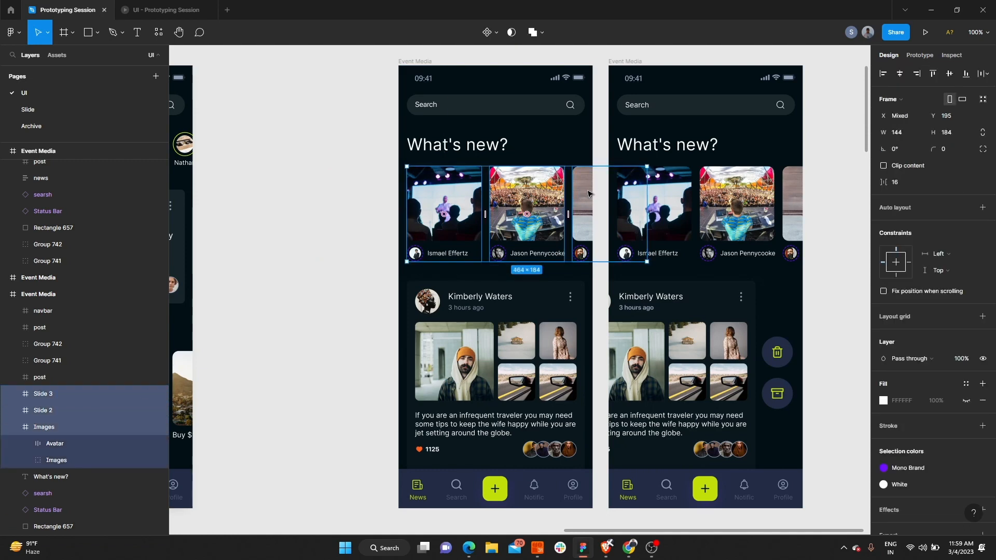
pyautogui.click(385, 209)
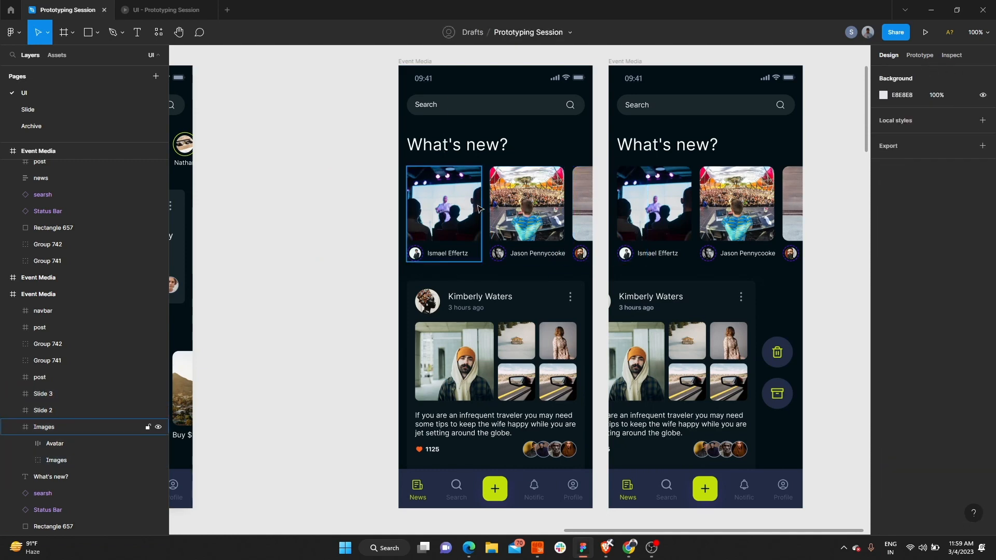
# Wrap the three event cards under What's new in a frame of their own.
pyautogui.click(460, 200)
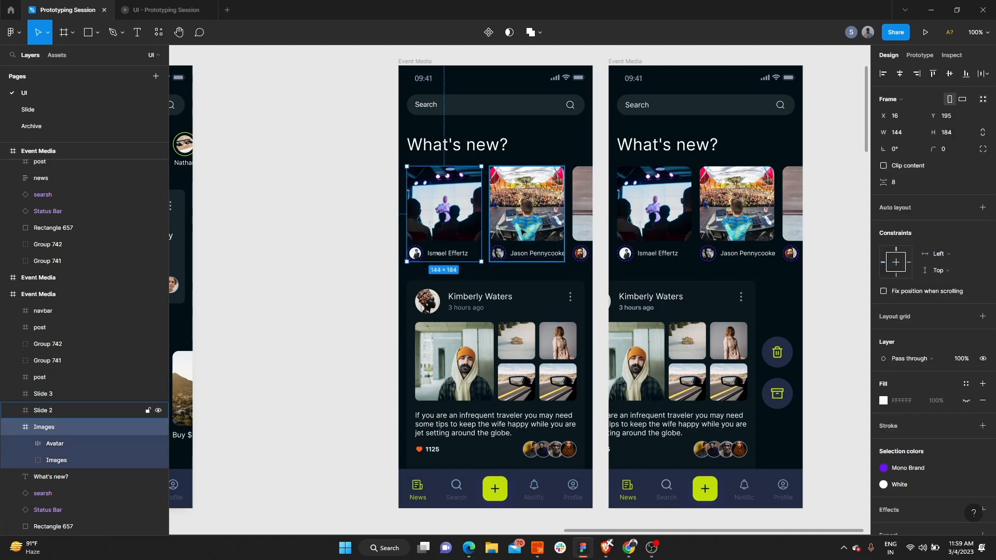
pyautogui.keyDown('shift'); pyautogui.click(539, 204); pyautogui.keyUp('shift')
pyautogui.keyDown('shift'); pyautogui.click(586, 195); pyautogui.keyUp('shift')
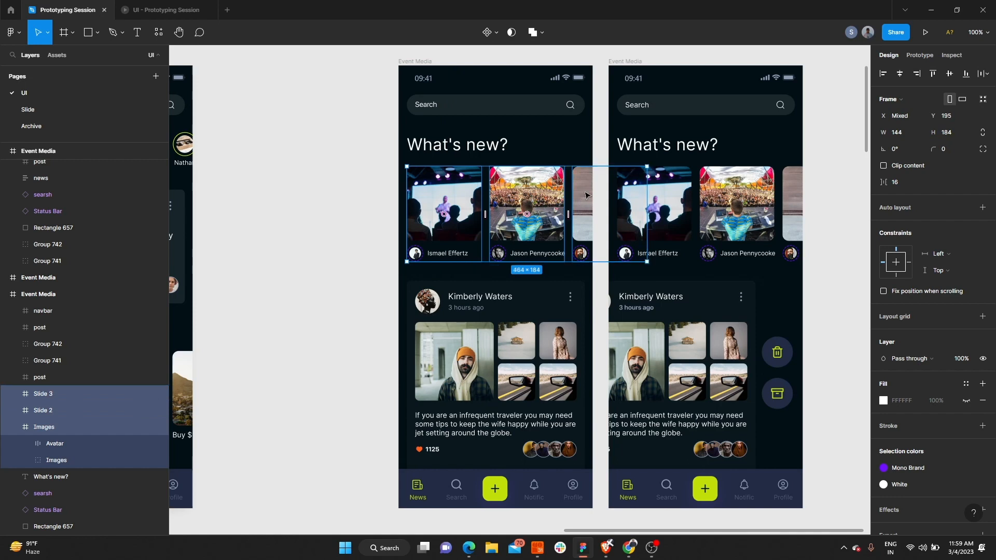
pyautogui.rightClick(586, 195)
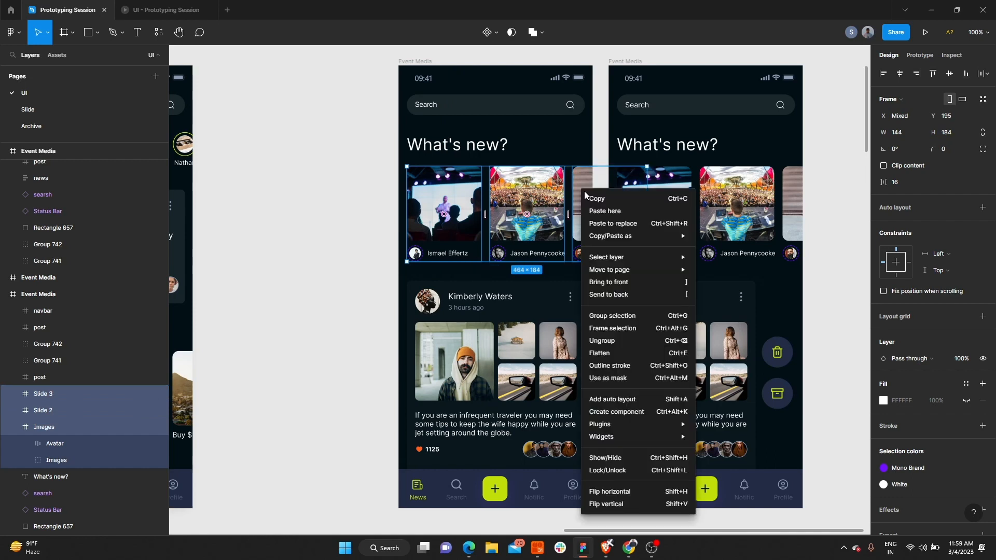
pyautogui.click(629, 328)
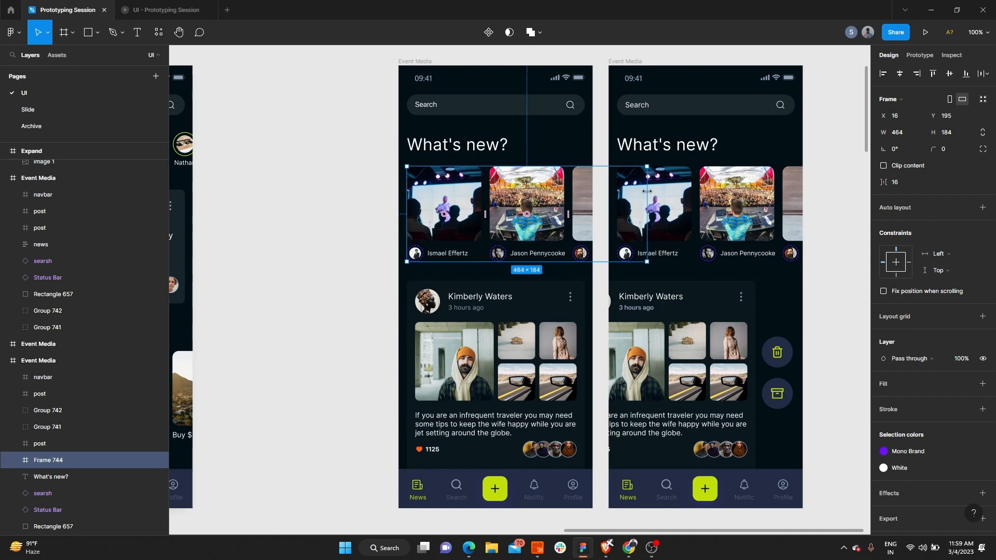
# Remove the new frame around the three event cards, reselect all three and apply Frame selection again.
pyautogui.click(331, 194)
pyautogui.click(504, 212)
pyautogui.press('Return')
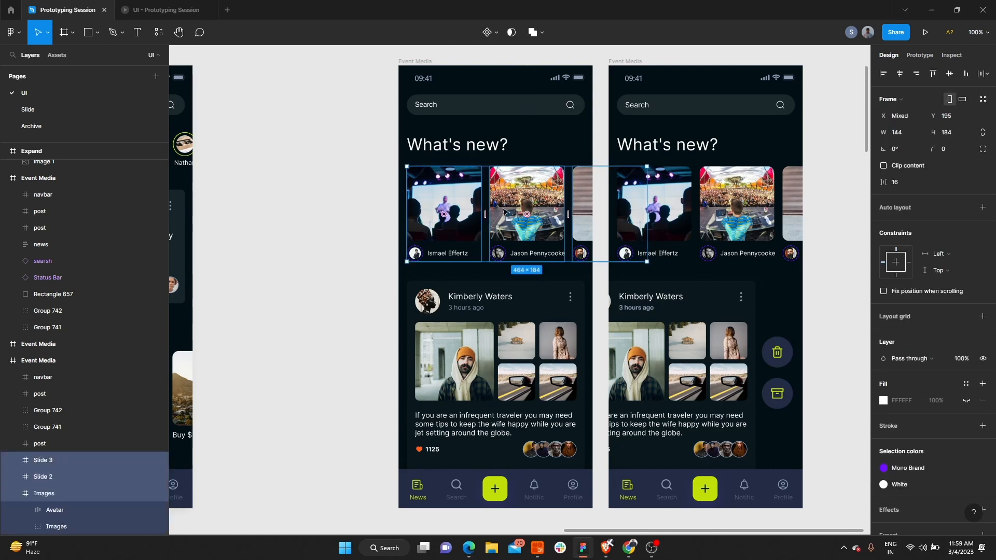
pyautogui.keyDown('shift'); pyautogui.click(579, 197); pyautogui.keyUp('shift')
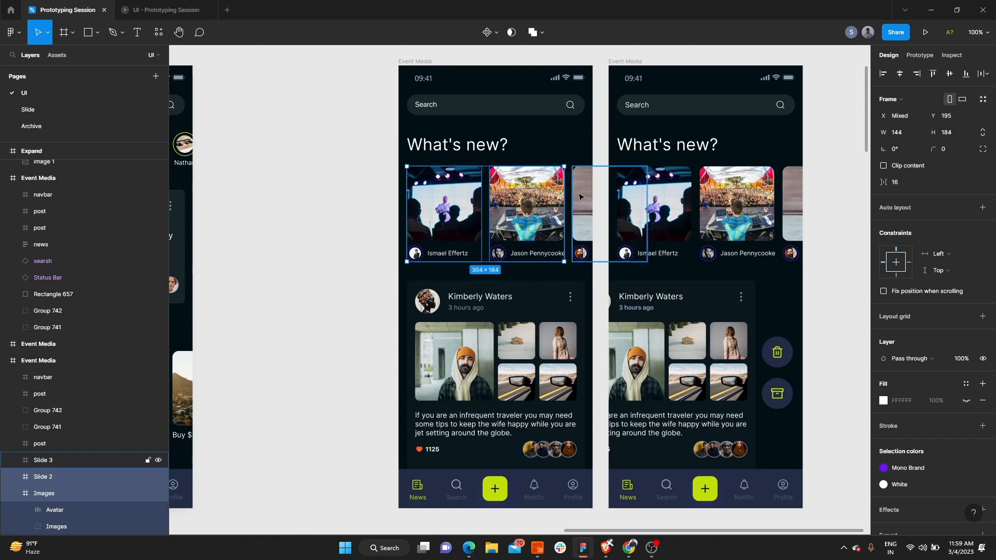
pyautogui.keyDown('shift'); pyautogui.click(580, 197); pyautogui.keyUp('shift')
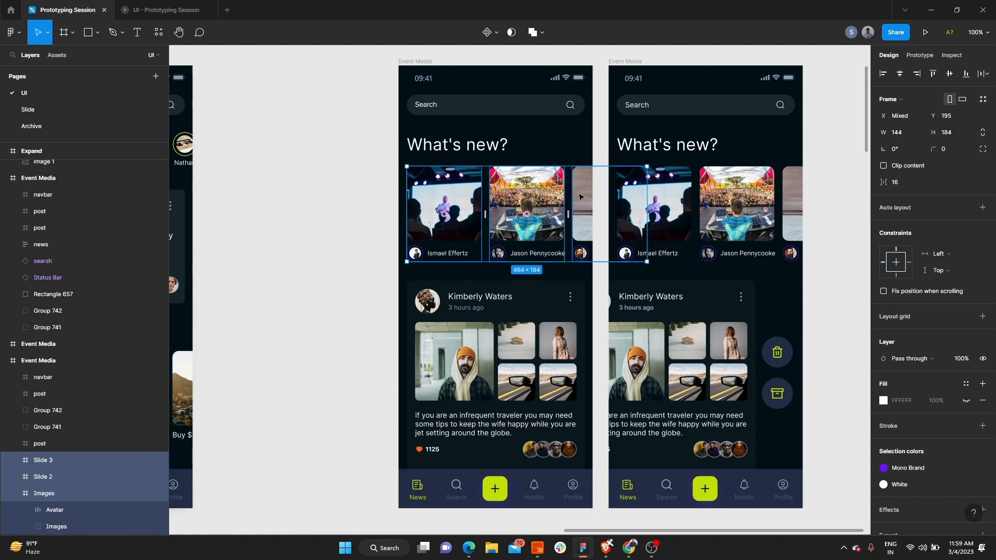
pyautogui.rightClick(526, 195)
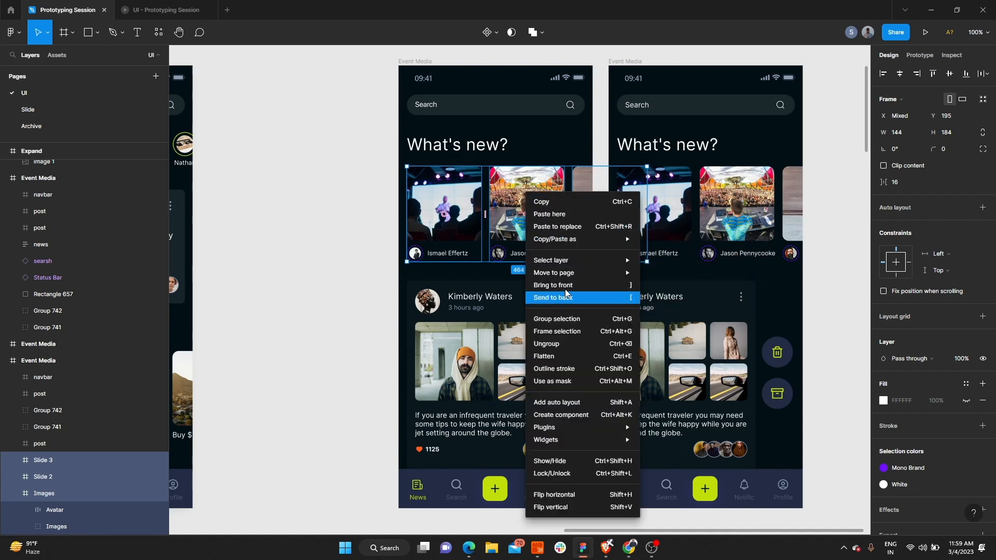
pyautogui.click(576, 332)
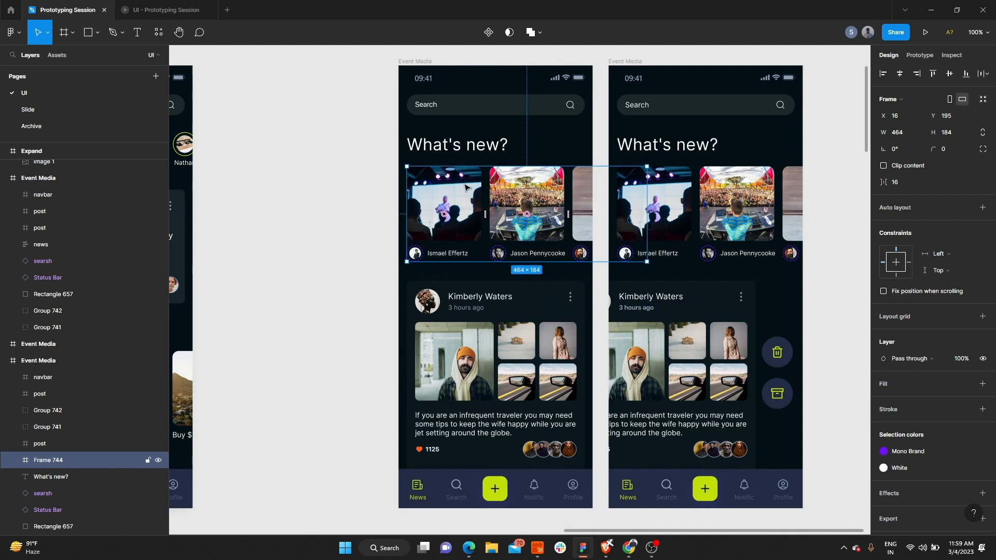
# Turn off Clip content for the starting Event Media frame and move the second Event Media frame right to X 2436.
pyautogui.moveTo(840, 156); pyautogui.dragTo(409, 262)
pyautogui.click(425, 65)
pyautogui.click(883, 165)
pyautogui.moveTo(630, 62); pyautogui.dragTo(703, 77)
# Narrow the frame around the three event cards to a width of 359, matching the starting frame's right edge.
pyautogui.click(583, 189)
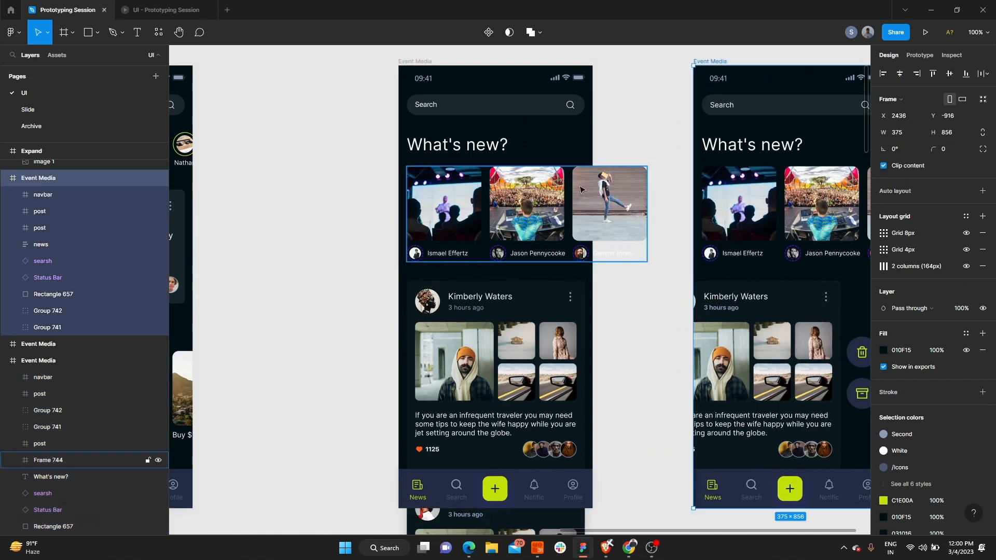
pyautogui.click(648, 151)
pyautogui.click(617, 189)
pyautogui.click(617, 188)
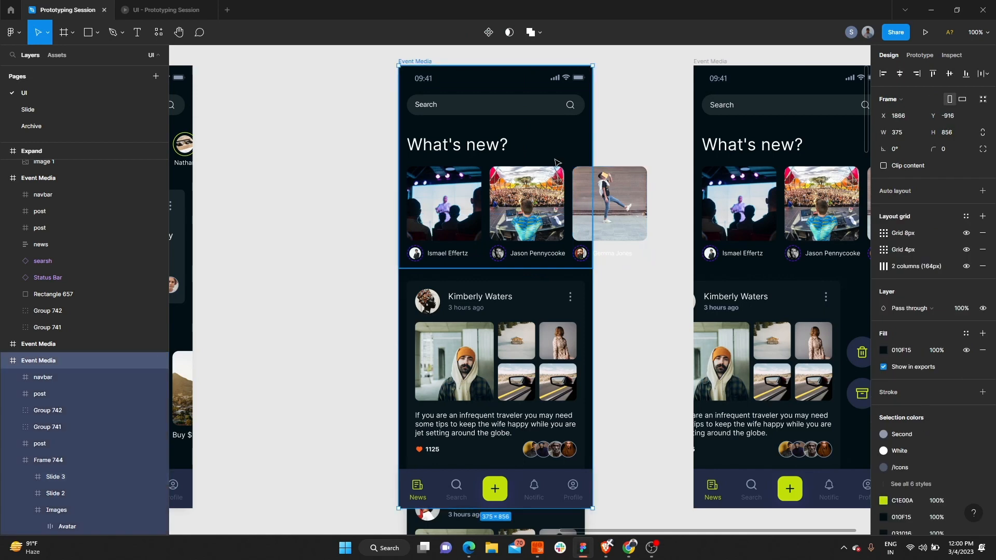
pyautogui.hotkey('shift', 'Return')
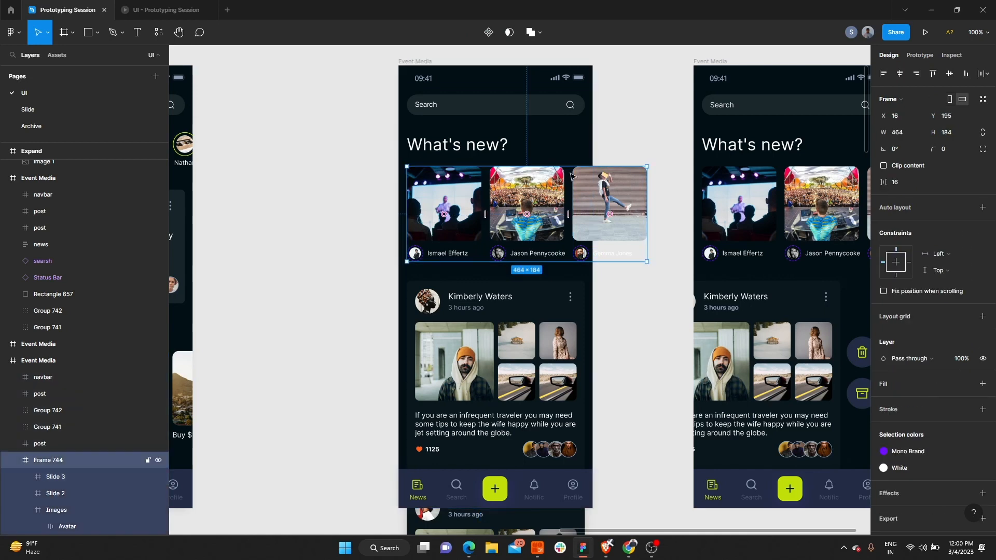
pyautogui.moveTo(646, 196); pyautogui.dragTo(594, 195)
pyautogui.scroll(10, 592, 195)
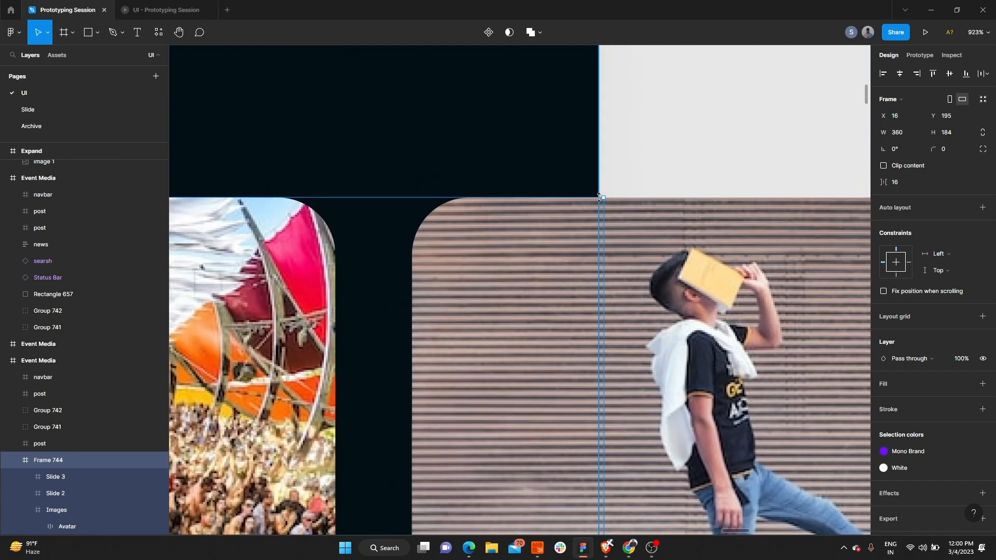
pyautogui.scroll(4, 599, 197)
pyautogui.moveTo(599, 206); pyautogui.dragTo(596, 205)
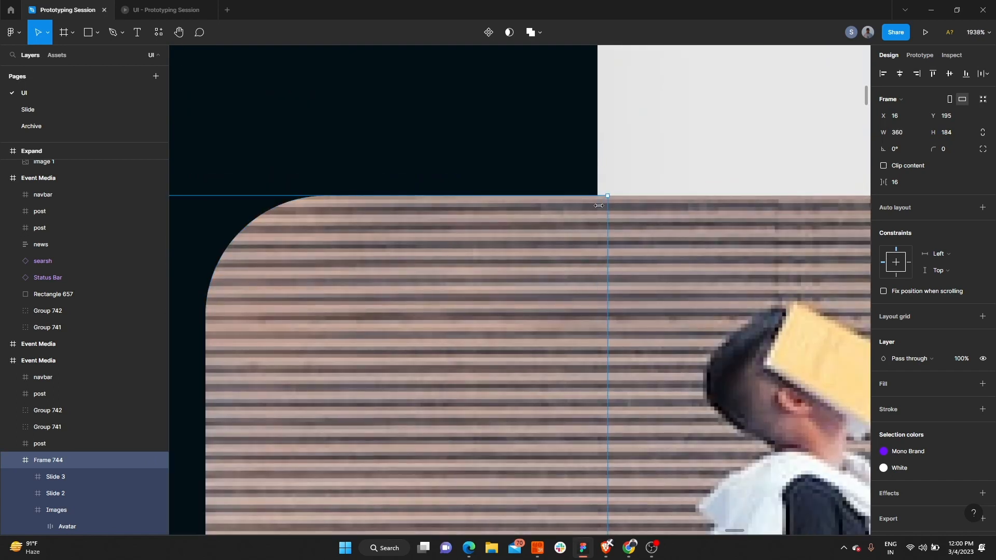
pyautogui.scroll(-12, 607, 206)
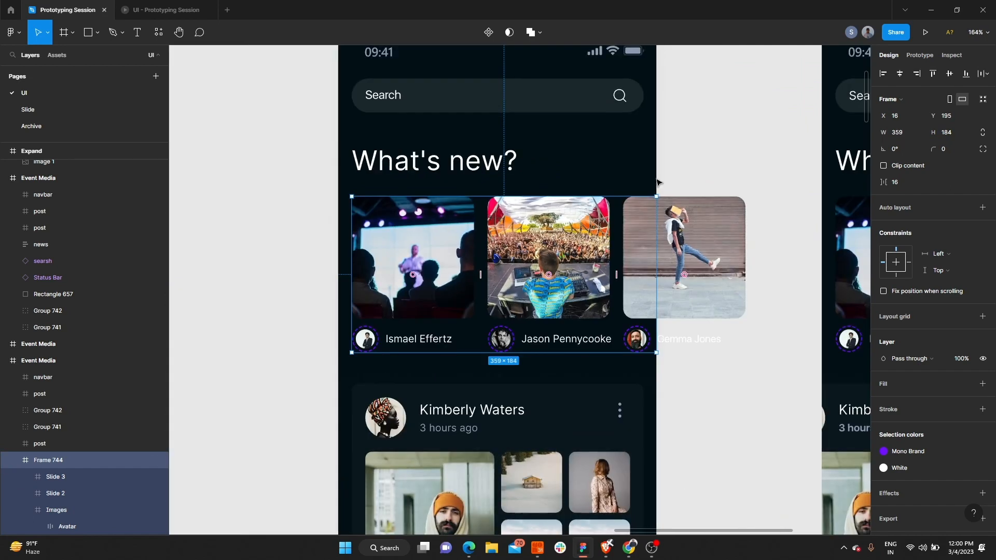
pyautogui.scroll(9, 656, 196)
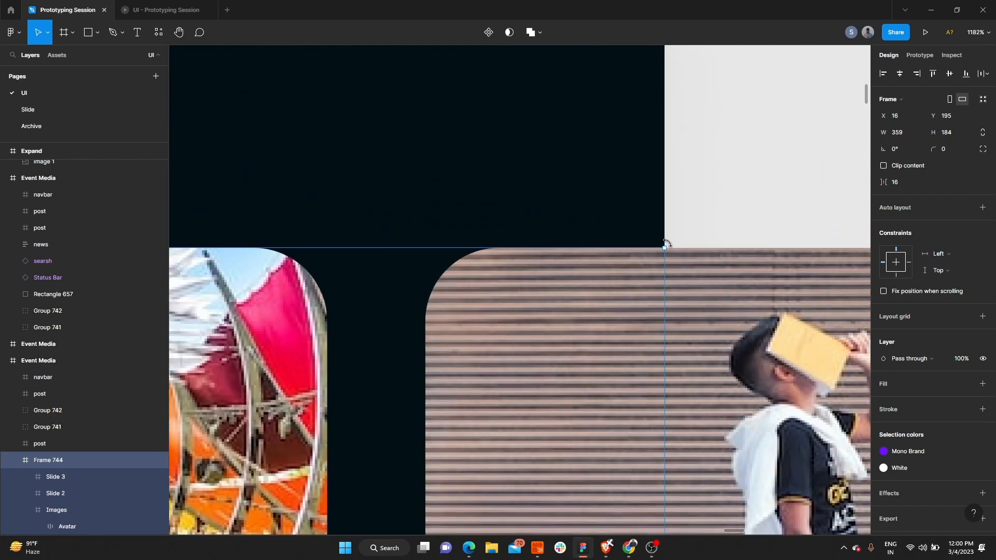
pyautogui.scroll(-10, 666, 247)
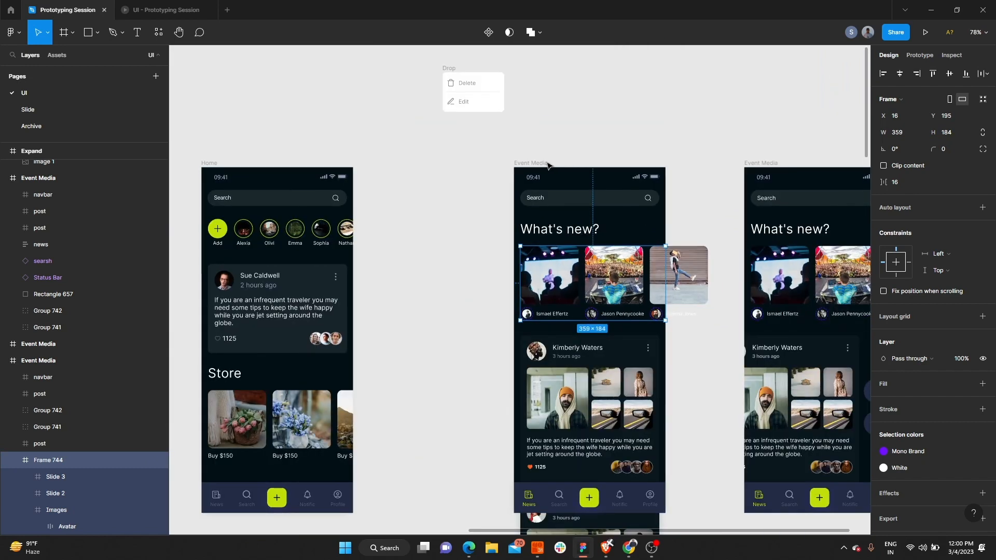
# Switch Clip content on and back off for the starting Event Media frame to compare the overflowing cards.
pyautogui.press('Escape')
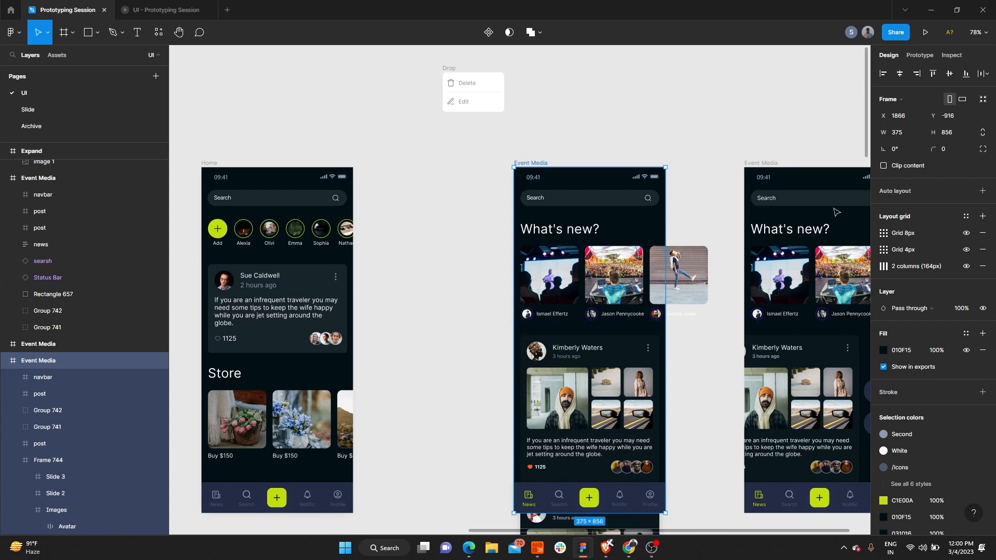
pyautogui.click(884, 166)
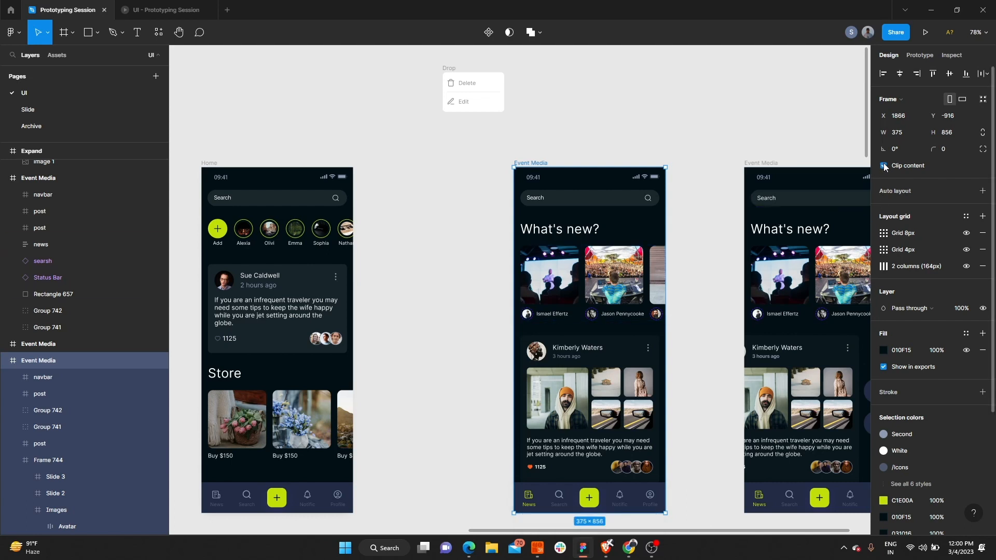
pyautogui.click(883, 166)
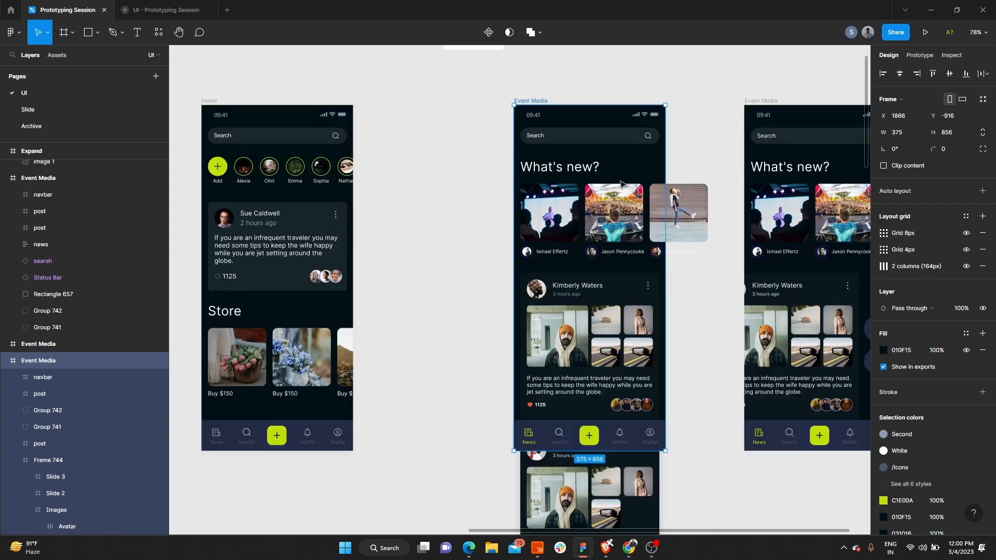
# Turn Clip content back on for the starting Event Media frame.
pyautogui.scroll(-4, 596, 365)
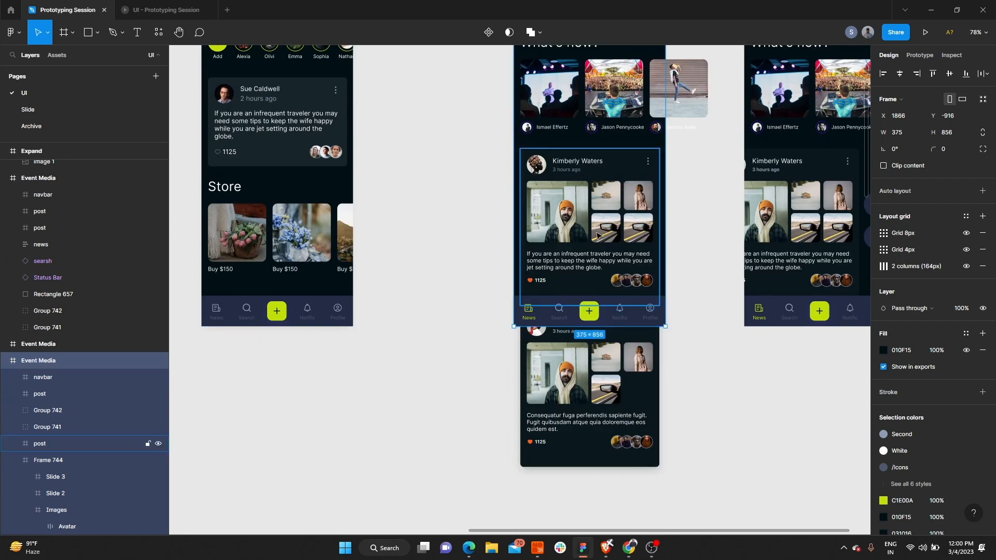
pyautogui.click(595, 365)
pyautogui.keyDown('shift'); pyautogui.click(596, 366); pyautogui.keyUp('shift')
pyautogui.scroll(4, 596, 365)
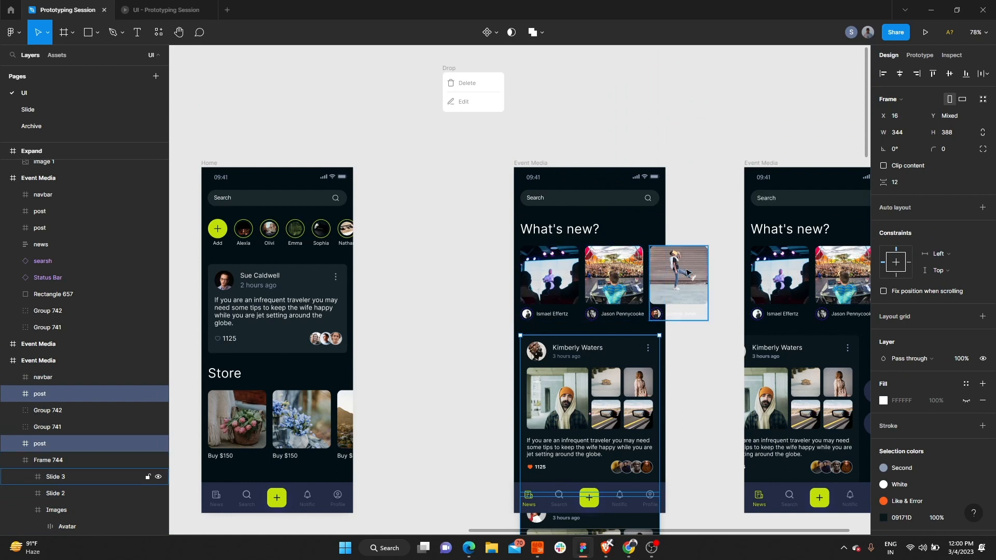
pyautogui.click(534, 163)
pyautogui.click(883, 166)
# Set overflow scrolling to Horizontal scrolling for the frame around the three What's new event cards.
pyautogui.scroll(5, 604, 290)
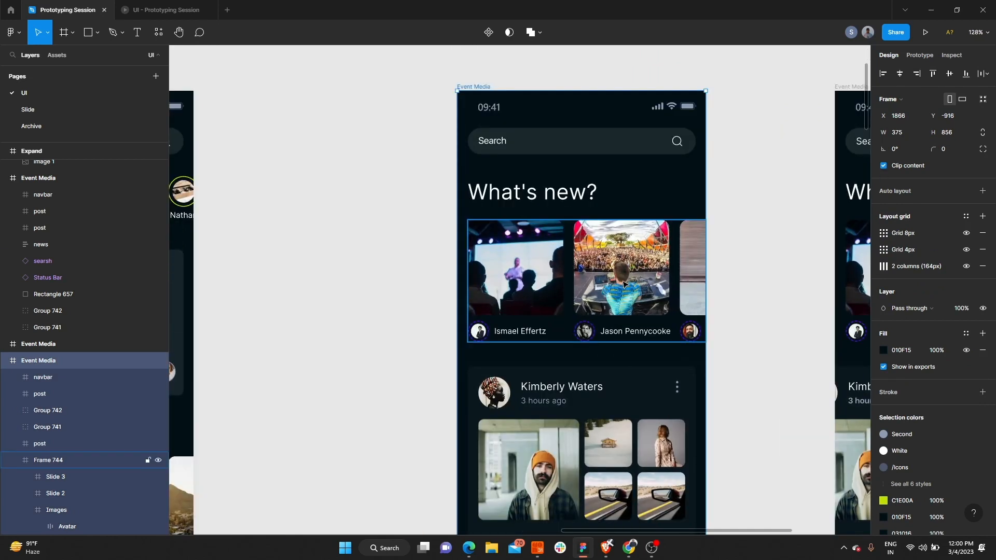
pyautogui.scroll(-2, 622, 272)
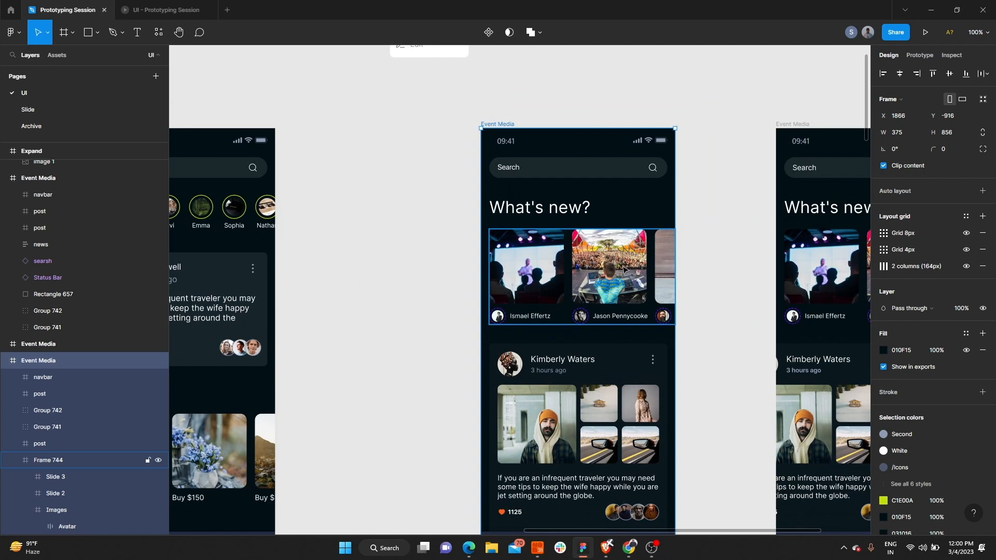
pyautogui.click(593, 268)
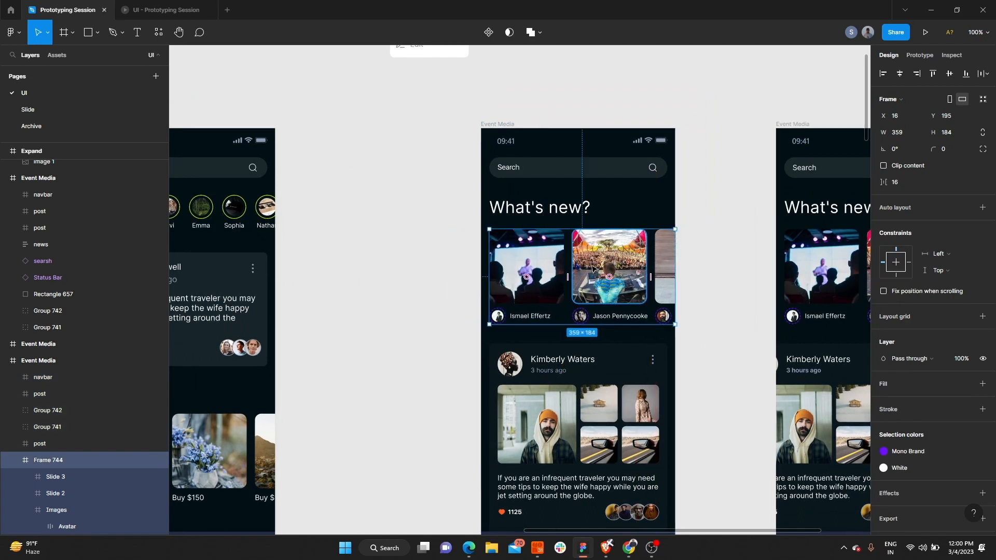
pyautogui.click(913, 56)
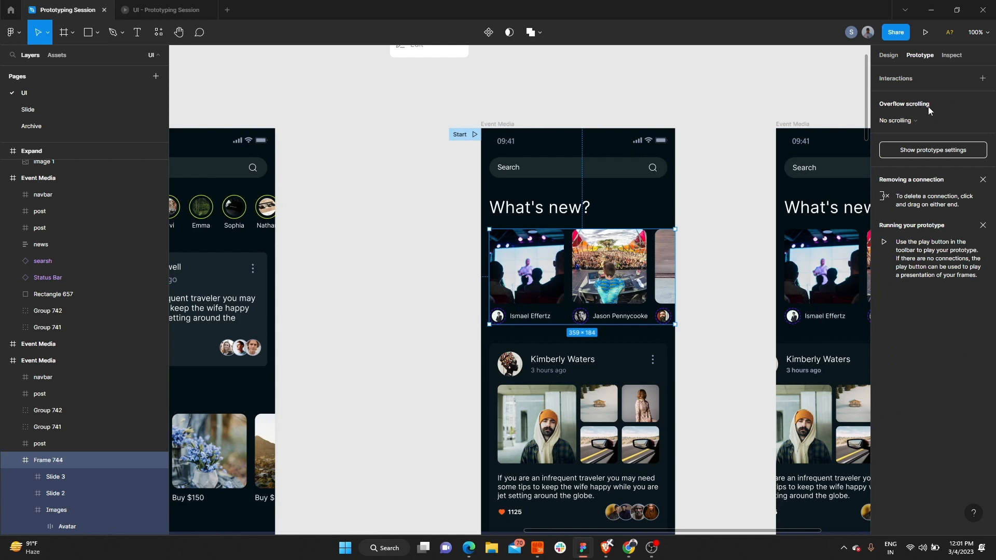
pyautogui.click(982, 78)
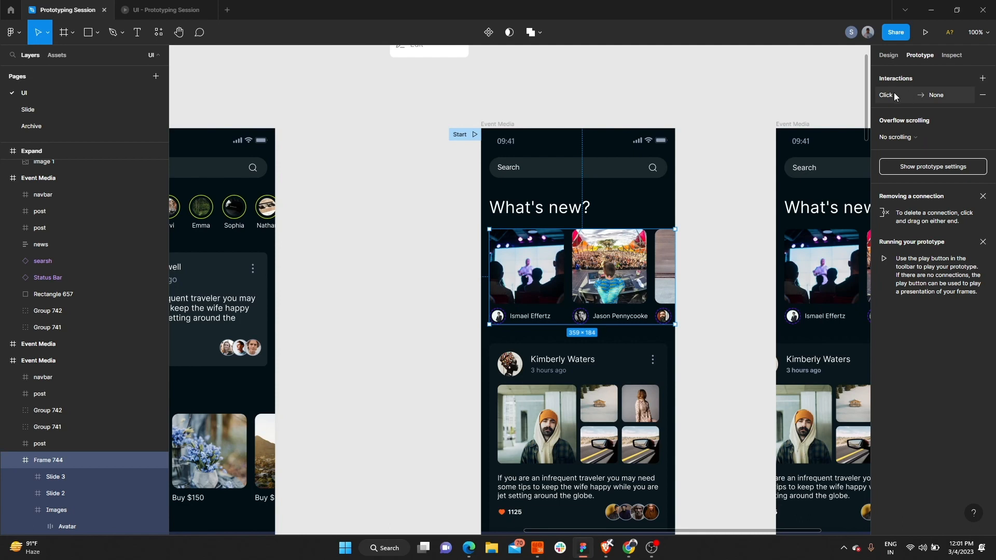
pyautogui.click(982, 95)
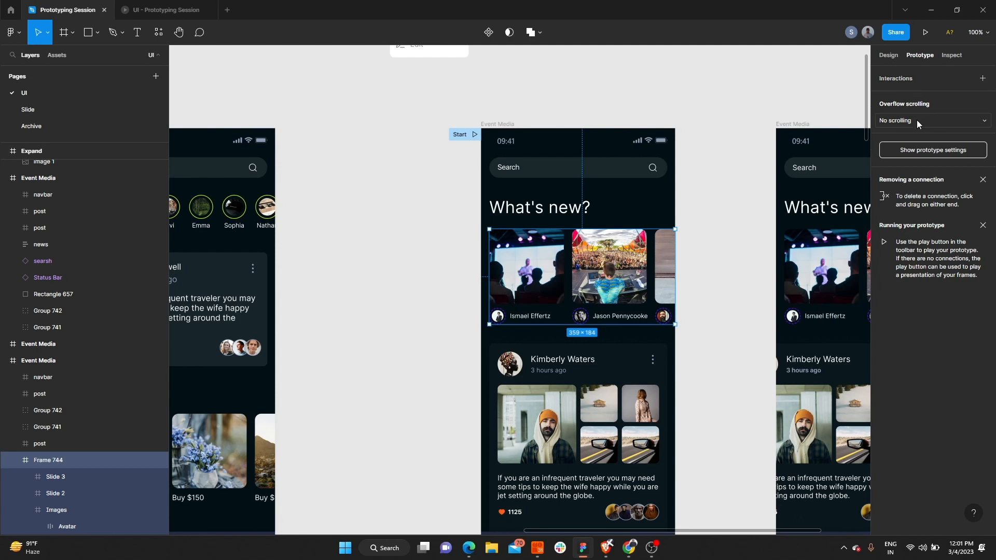
pyautogui.click(916, 120)
pyautogui.click(918, 107)
pyautogui.click(918, 119)
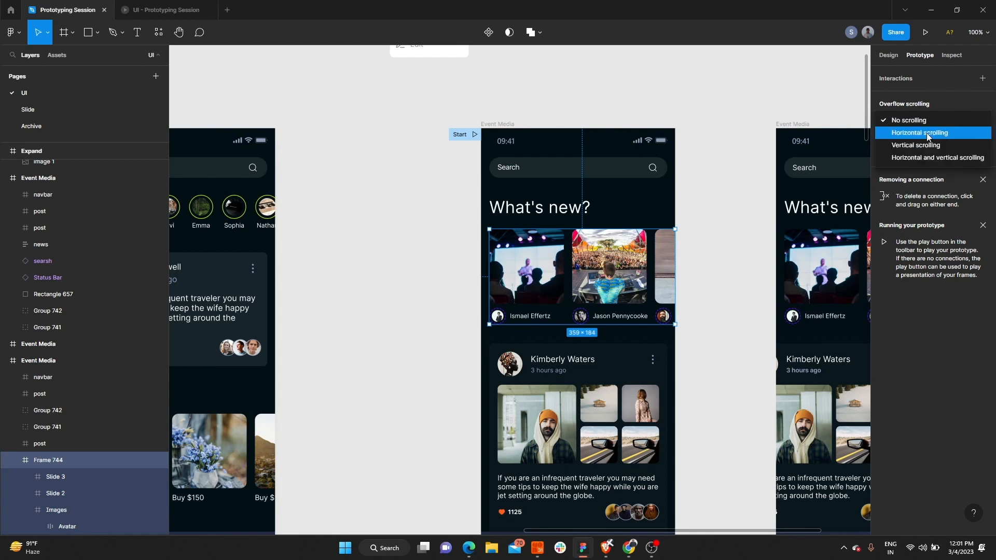
pyautogui.click(922, 132)
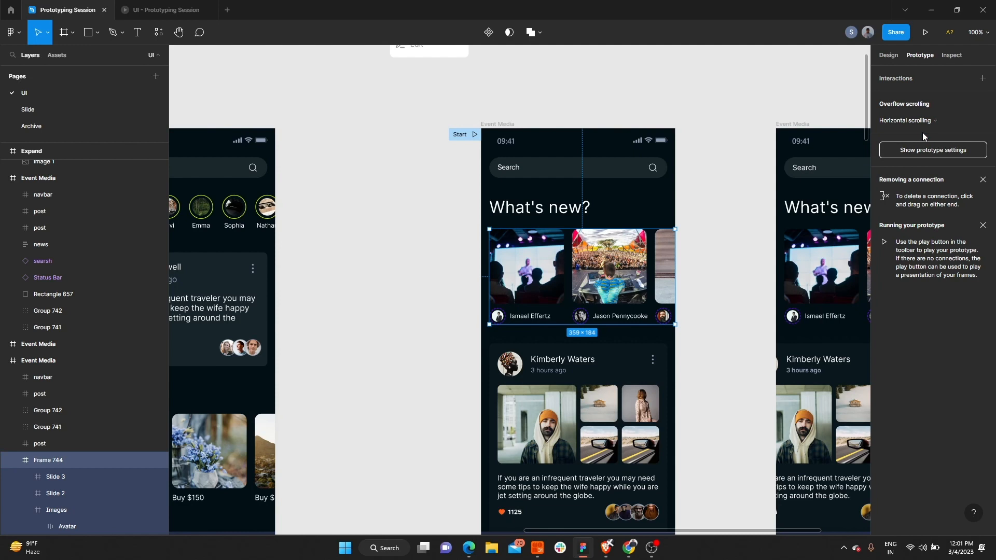
# Preview the Start flow, try swiping the What's new cards sideways, and return to the design file.
pyautogui.click(578, 115)
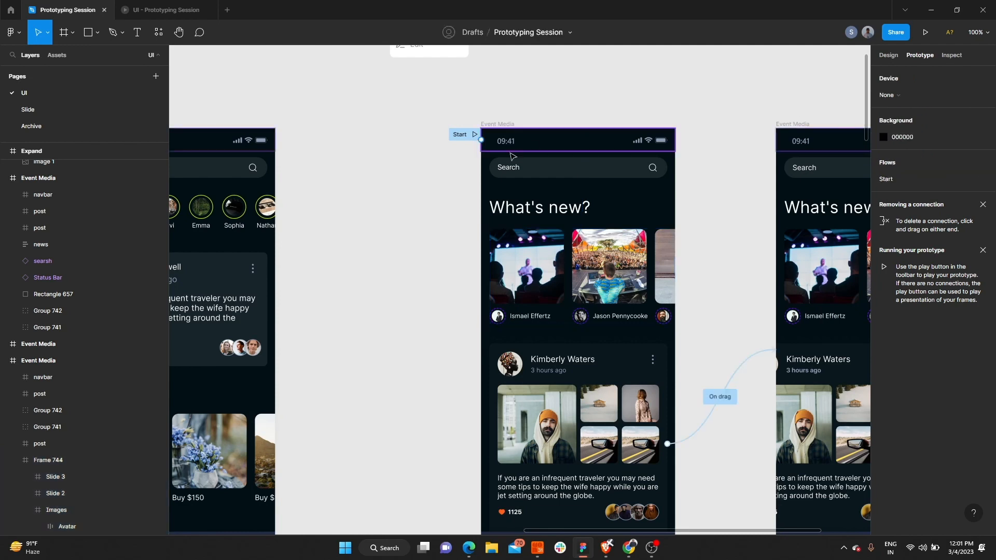
pyautogui.click(472, 135)
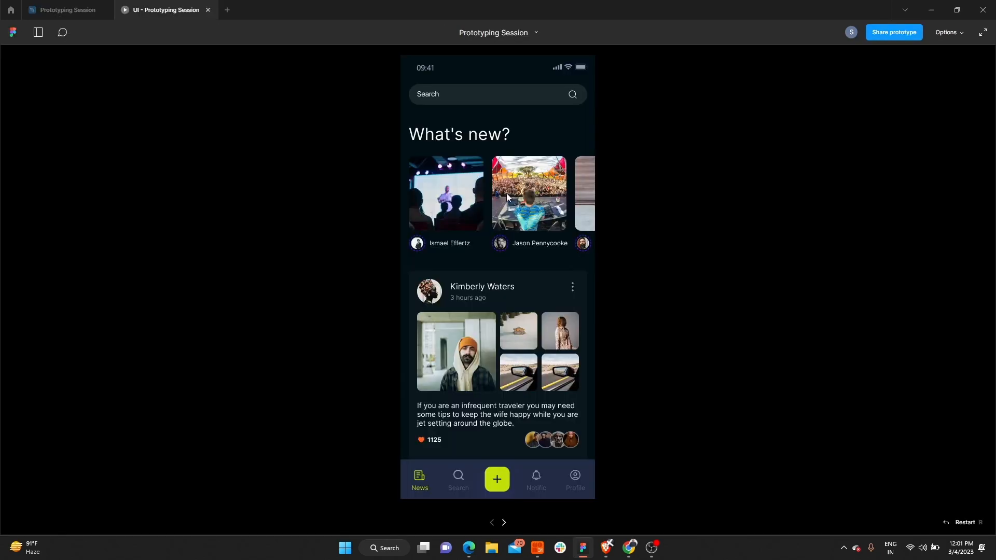
pyautogui.click(533, 136)
pyautogui.moveTo(448, 179); pyautogui.dragTo(592, 231)
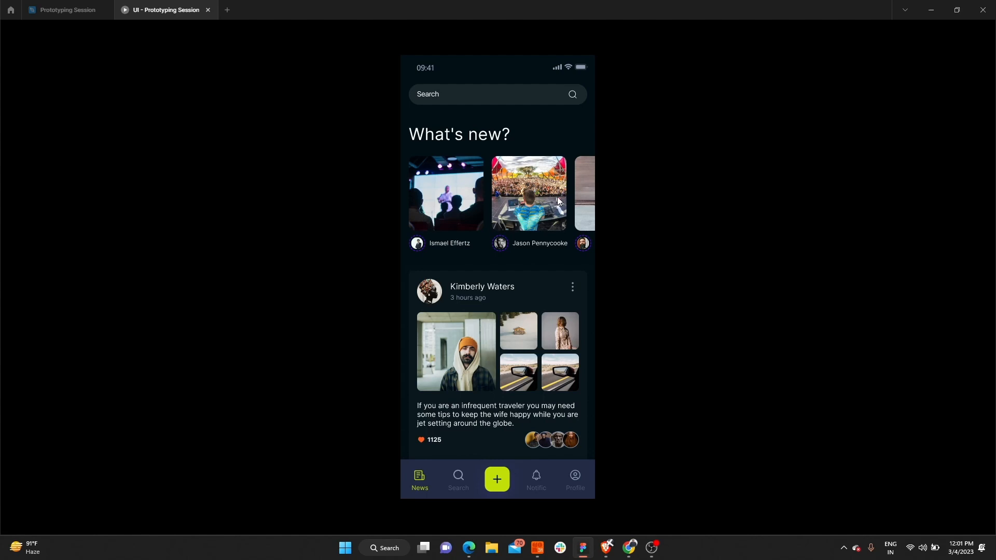
pyautogui.click(68, 10)
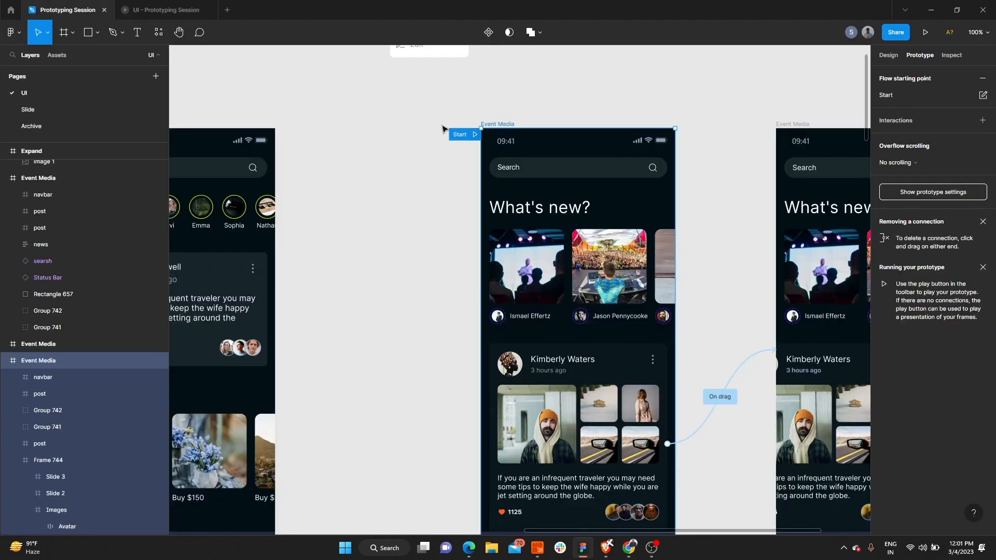
# Examine how the event card frame's right edge aligns with the starting frame and check its overflow scrolling option.
pyautogui.scroll(-2, 407, 196)
pyautogui.scroll(2, 571, 291)
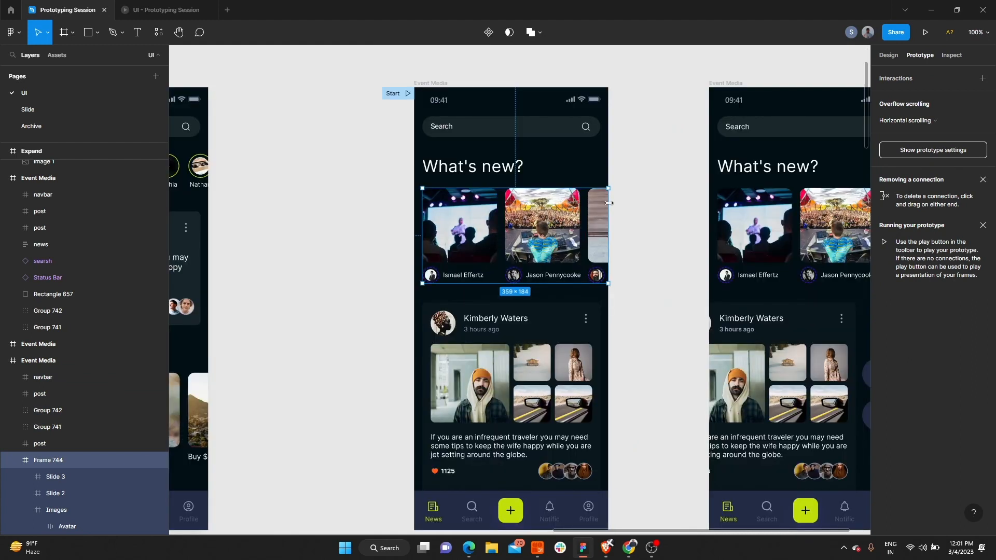
pyautogui.scroll(10, 607, 197)
pyautogui.scroll(3, 625, 133)
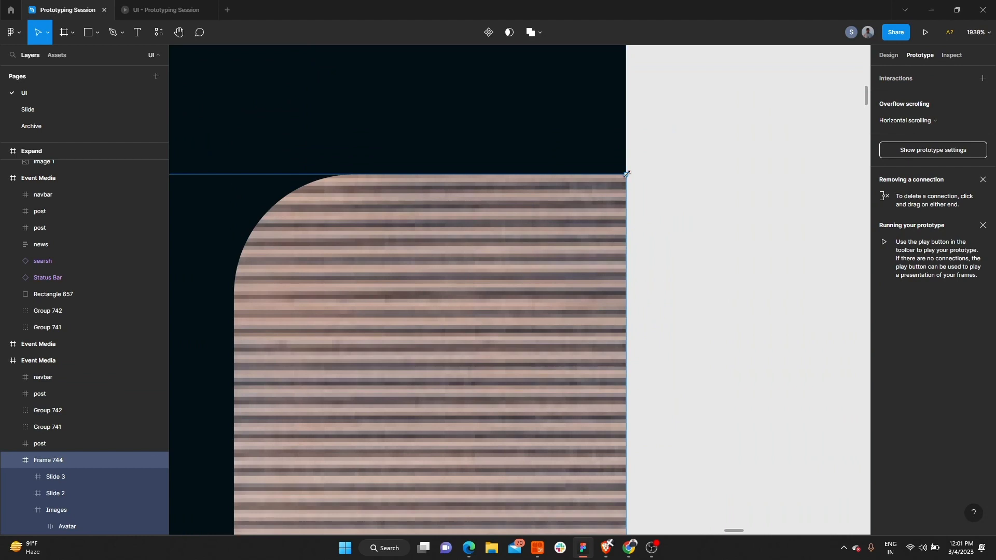
pyautogui.scroll(3, 635, 213)
pyautogui.scroll(-8, 638, 219)
pyautogui.scroll(-10, 635, 218)
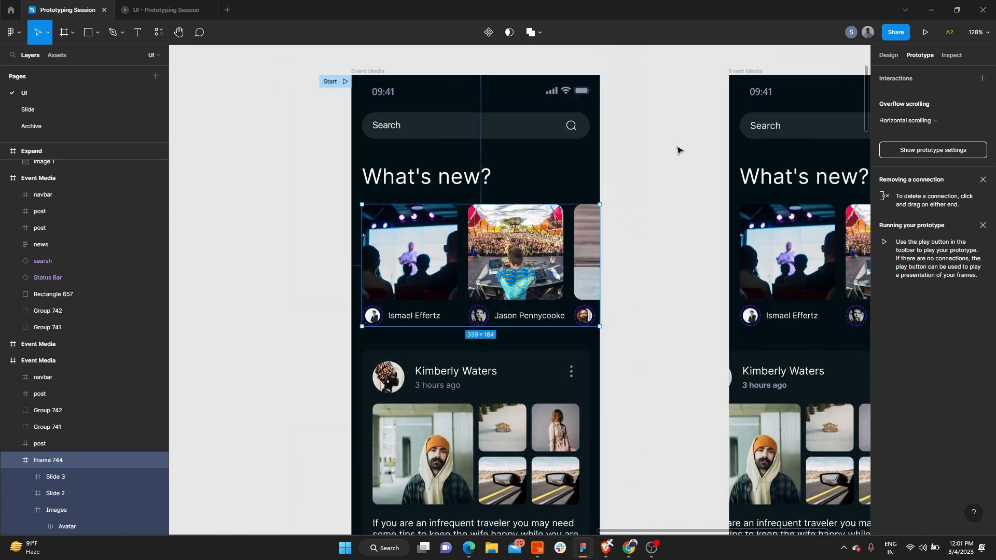
pyautogui.click(927, 122)
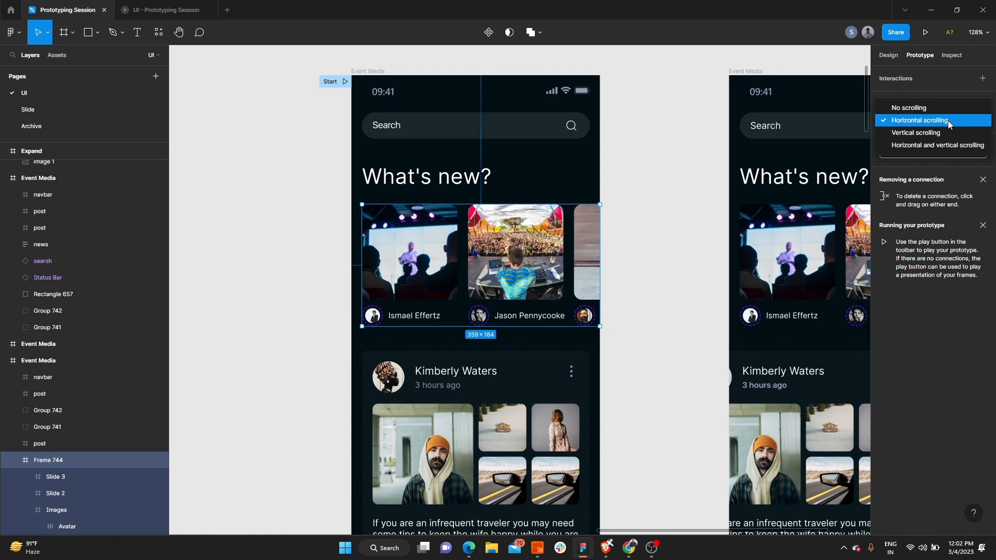
pyautogui.click(948, 120)
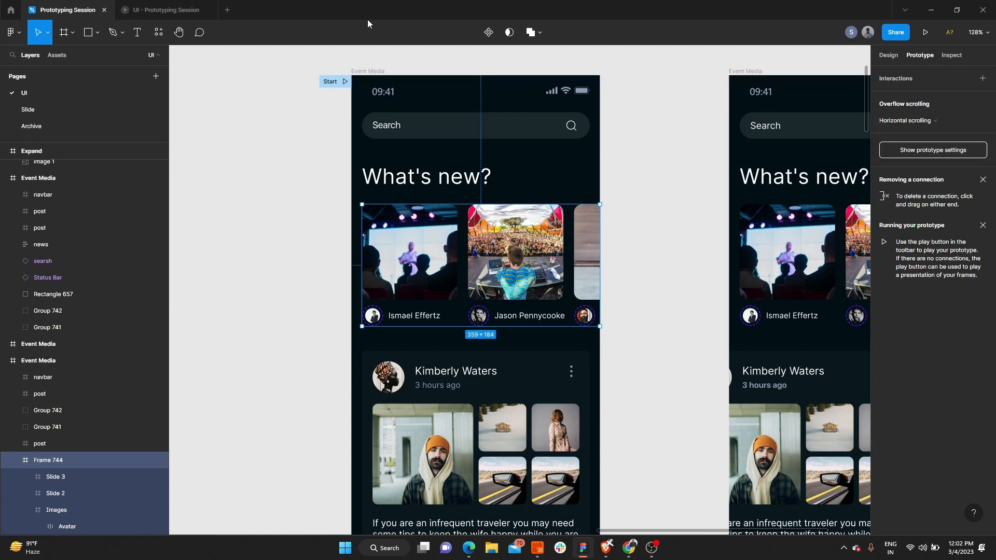
# Try the horizontal card swipe once more in the open prototype preview and go back to the design file.
pyautogui.click(194, 3)
pyautogui.moveTo(546, 181); pyautogui.dragTo(581, 194)
pyautogui.click(98, 5)
# Turn off Clip content for the starting Event Media frame to expose the second post below it.
pyautogui.scroll(-3, 409, 265)
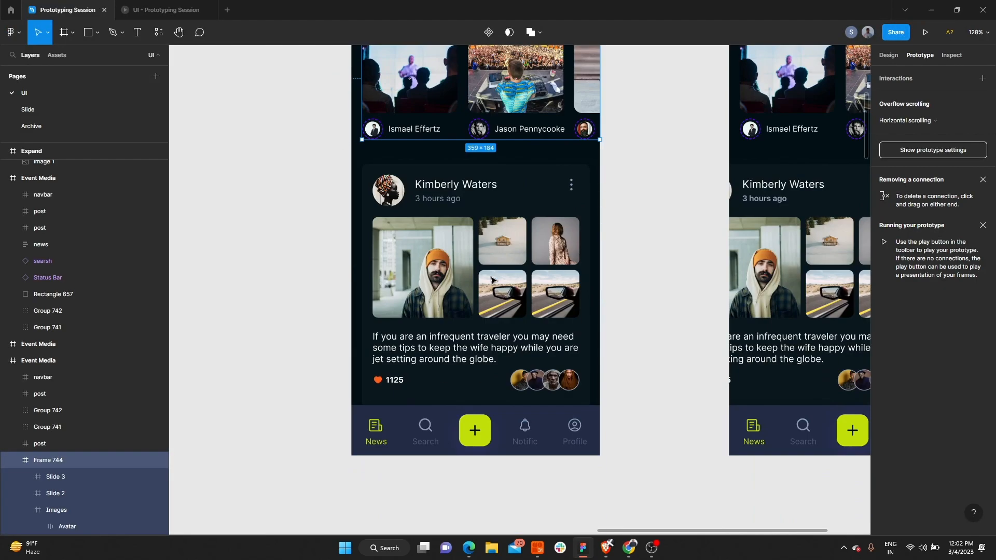
pyautogui.click(516, 258)
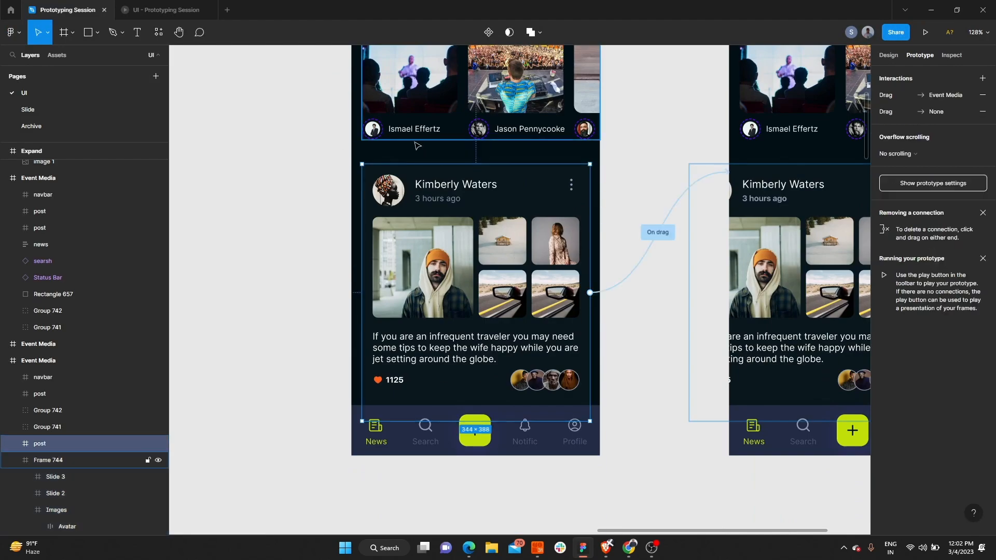
pyautogui.scroll(-3, 469, 252)
pyautogui.scroll(2, 465, 107)
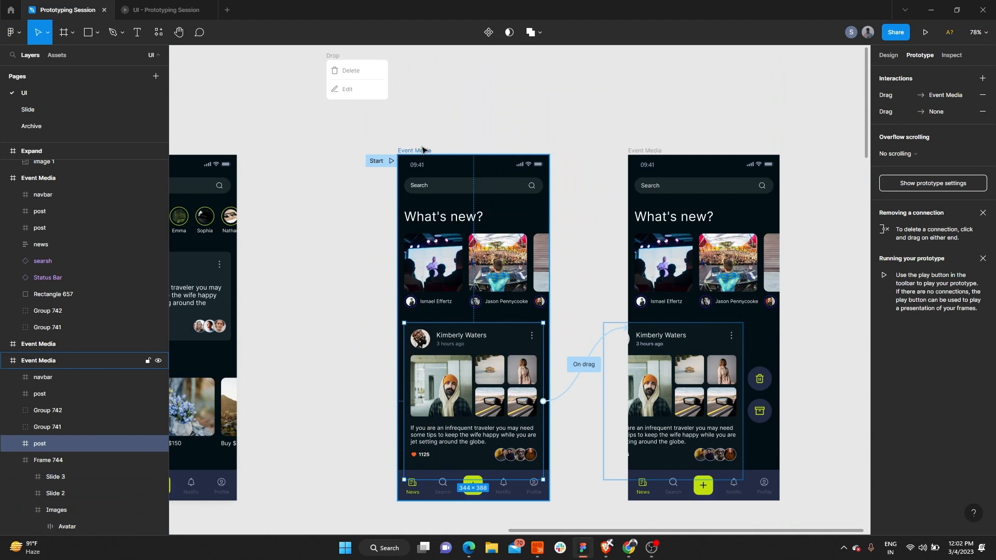
pyautogui.click(425, 149)
pyautogui.scroll(-2, 433, 150)
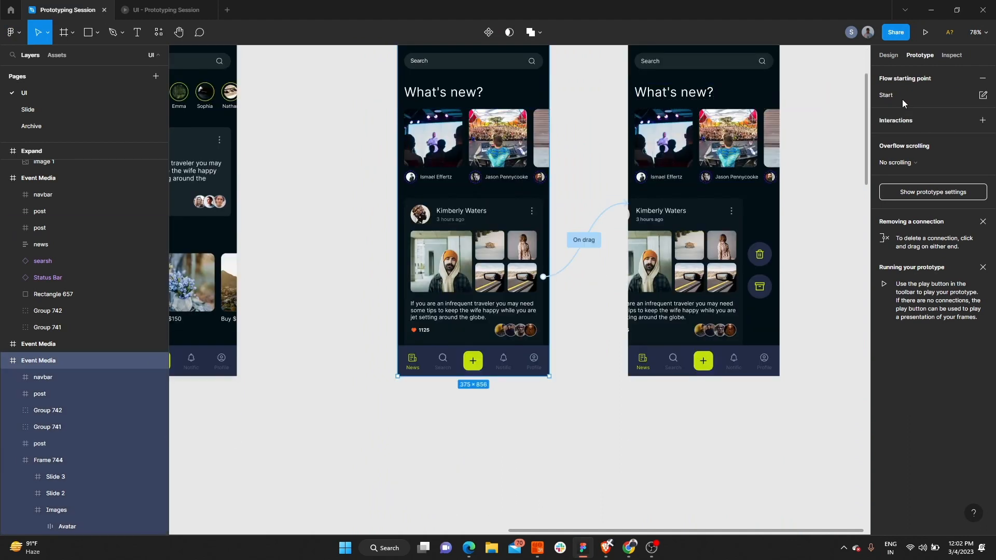
pyautogui.click(881, 56)
pyautogui.click(883, 166)
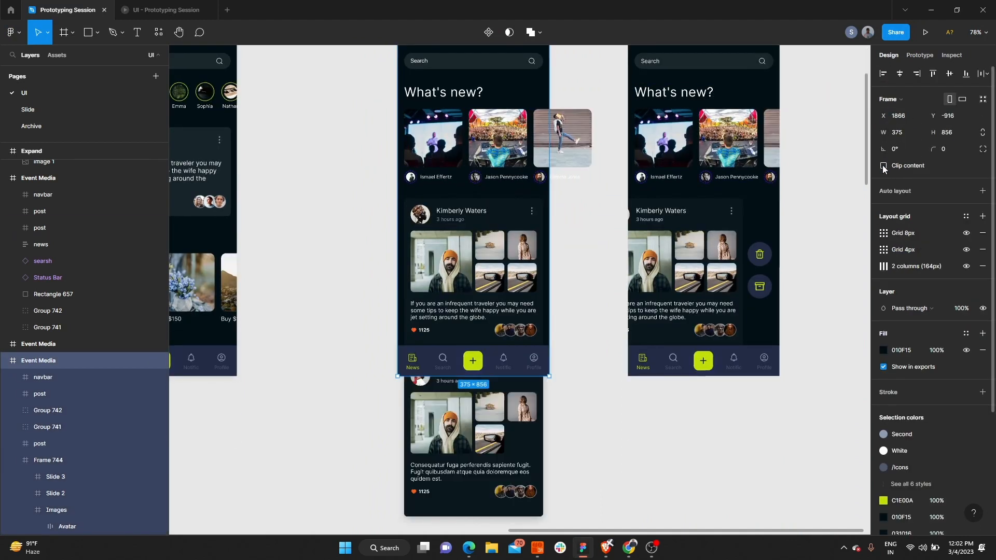
# Select both posts in the starting Event Media frame and wrap them in a new frame with Frame selection.
pyautogui.click(500, 410)
pyautogui.keyDown('shift'); pyautogui.click(501, 296); pyautogui.keyUp('shift')
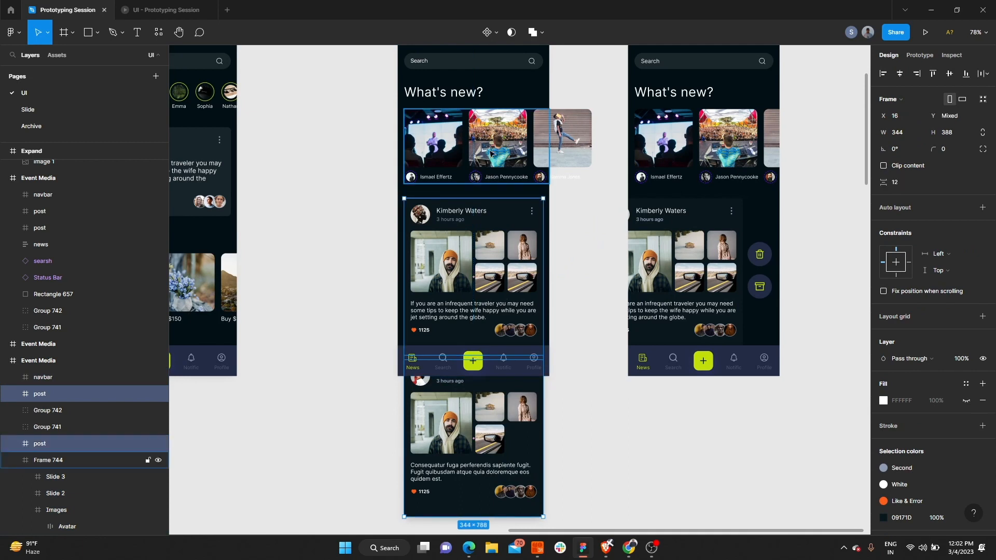
pyautogui.rightClick(500, 290)
pyautogui.click(532, 346)
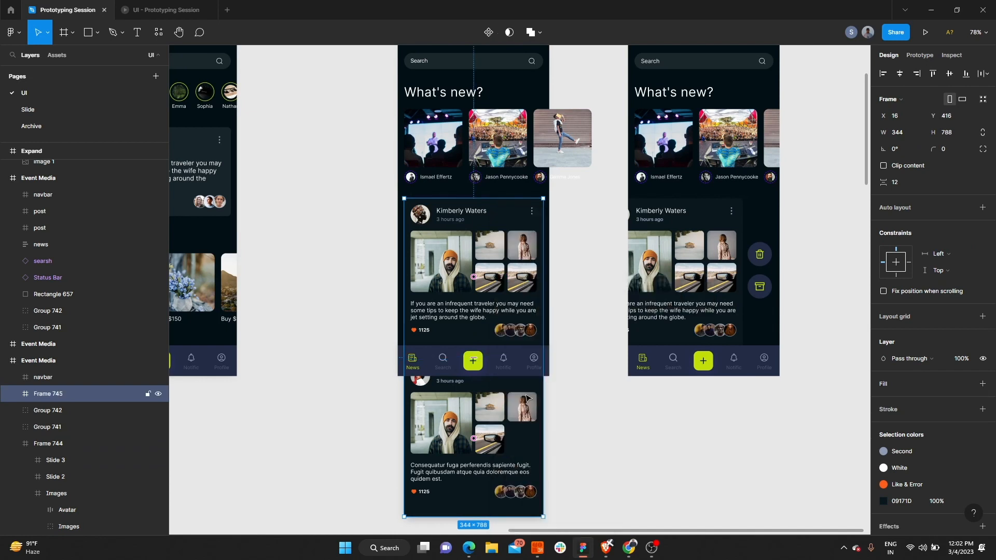
# Shorten the frame around the two posts to a height of 364, ending at the navbar's upper edge.
pyautogui.scroll(-3, 527, 399)
pyautogui.moveTo(502, 454); pyautogui.dragTo(506, 284)
pyautogui.scroll(5, 409, 275)
pyautogui.scroll(-5, 386, 322)
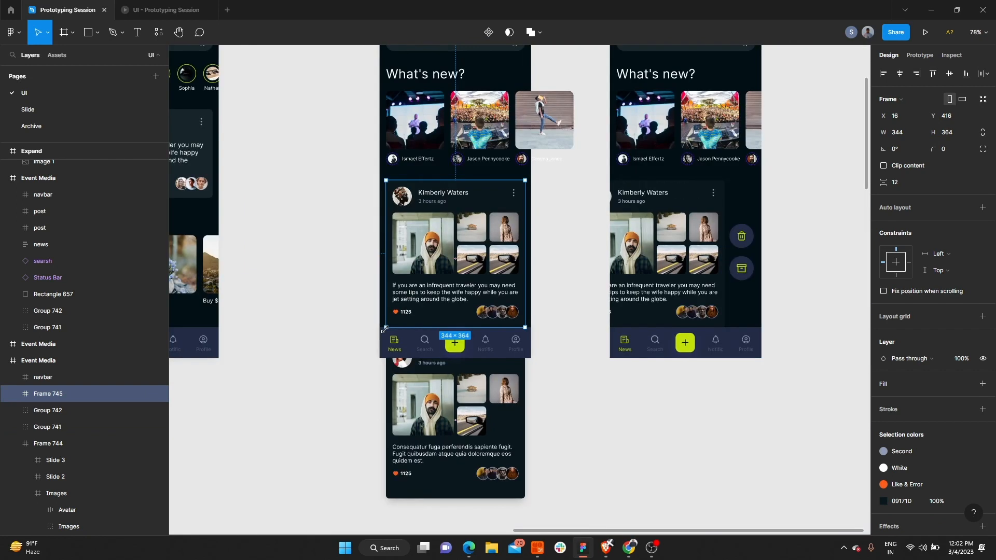
pyautogui.scroll(3, 511, 249)
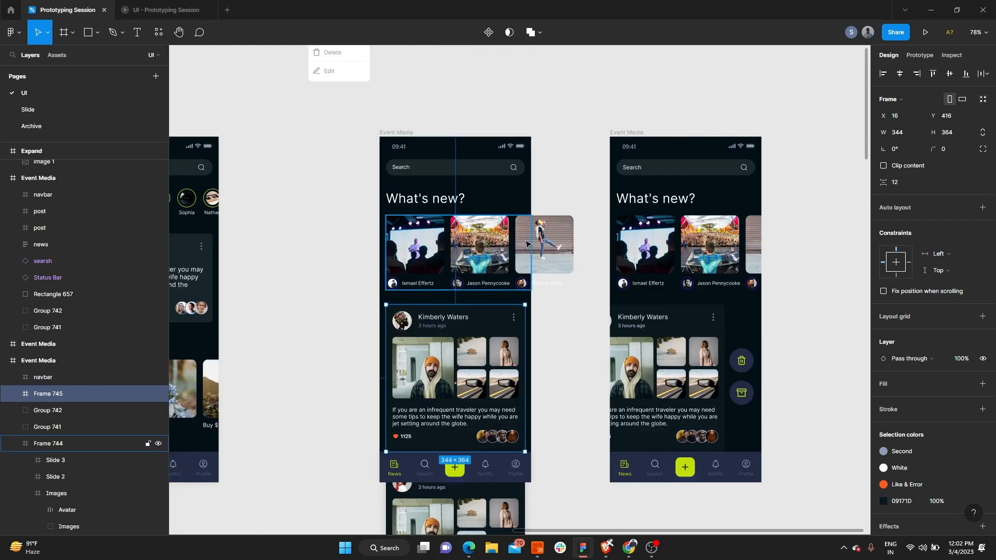
pyautogui.scroll(-2, 527, 243)
pyautogui.scroll(-3, 395, 272)
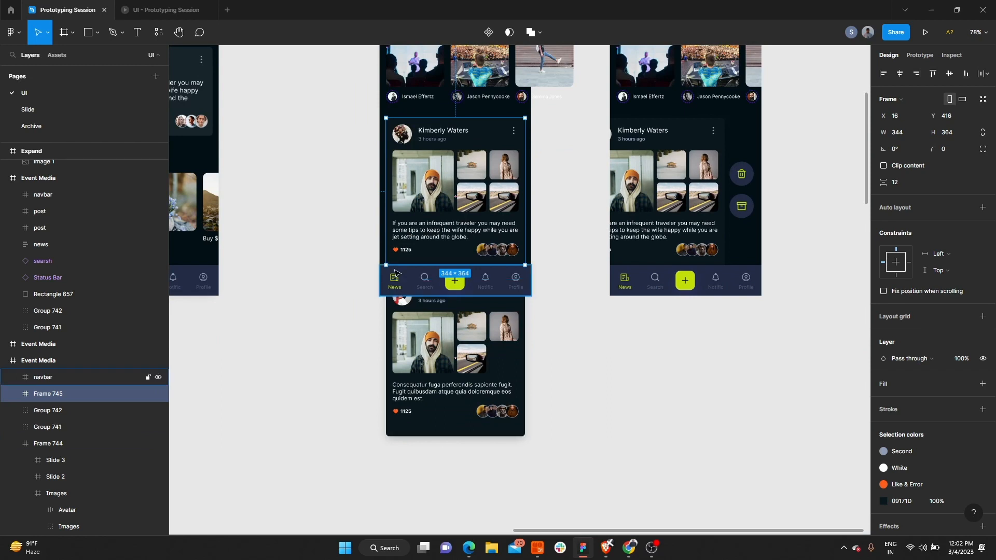
pyautogui.scroll(15, 395, 271)
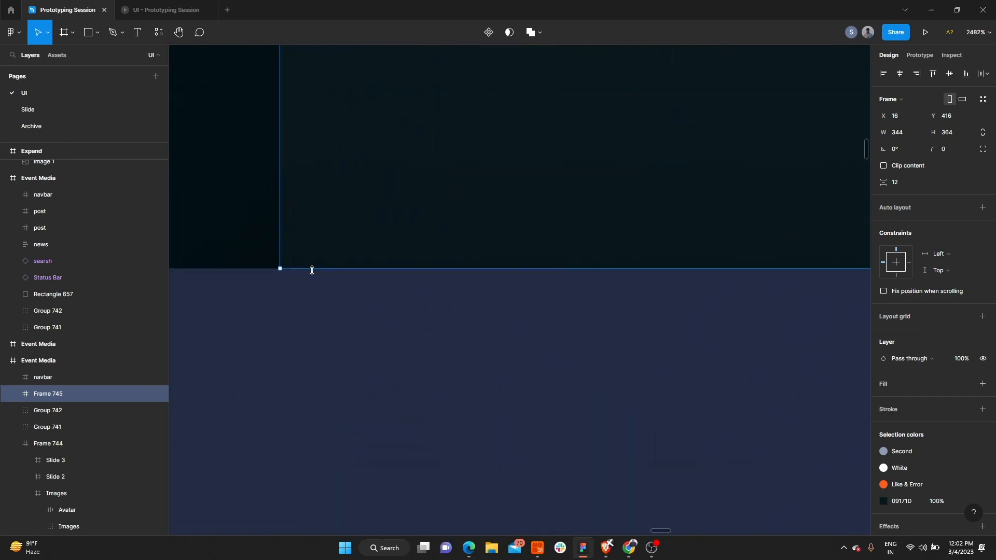
pyautogui.scroll(-15, 381, 300)
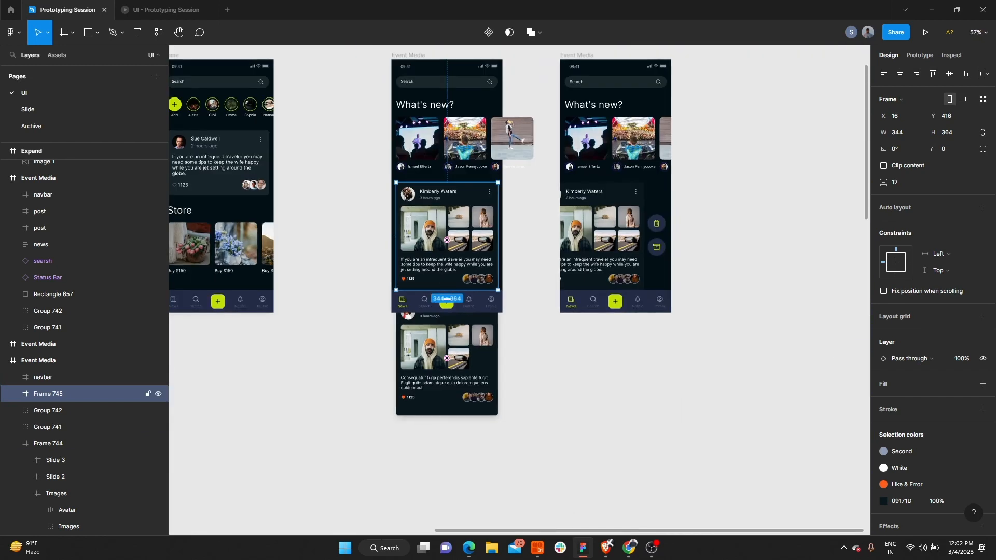
# Turn Clip content back on for the starting Event Media frame and set its posts frame to Vertical scrolling.
pyautogui.click(400, 56)
pyautogui.click(883, 165)
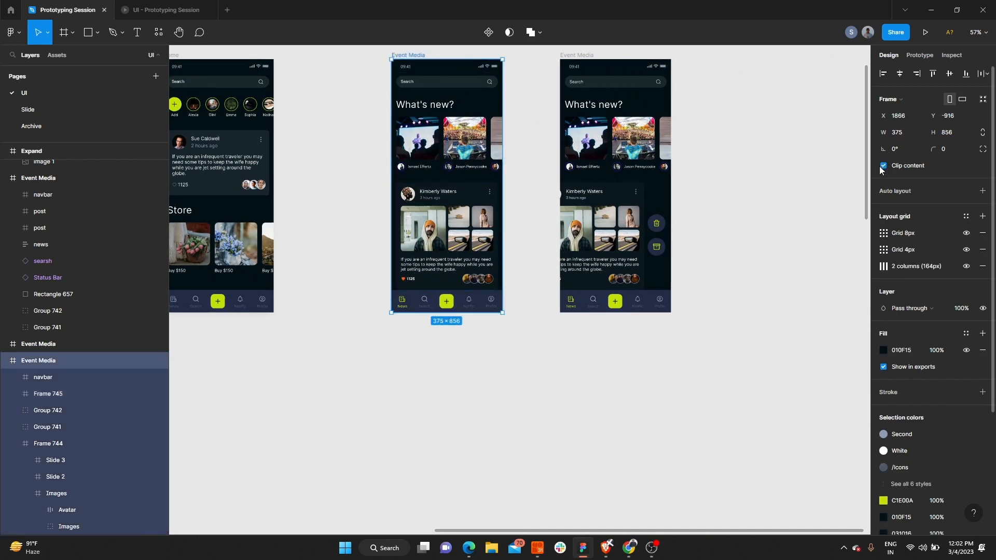
pyautogui.click(499, 223)
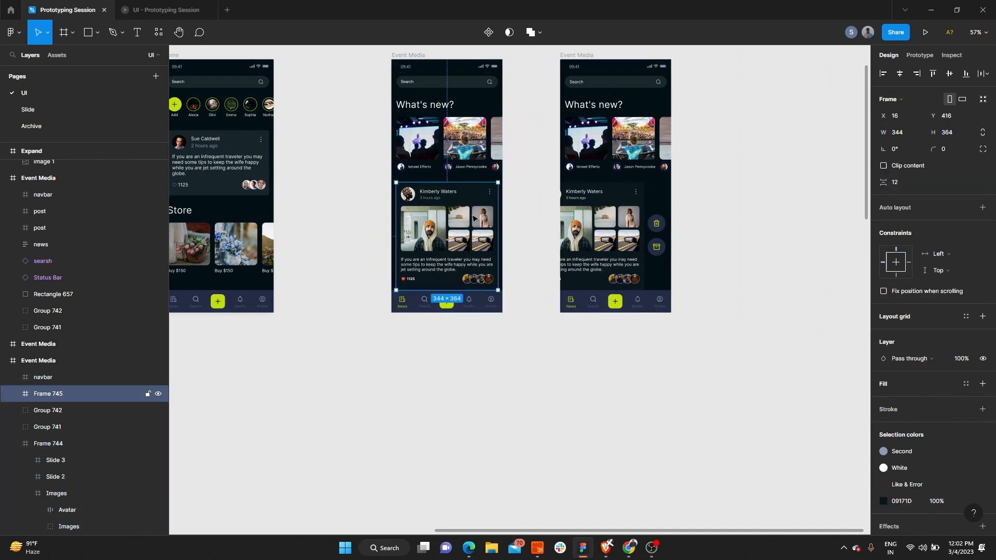
pyautogui.click(917, 55)
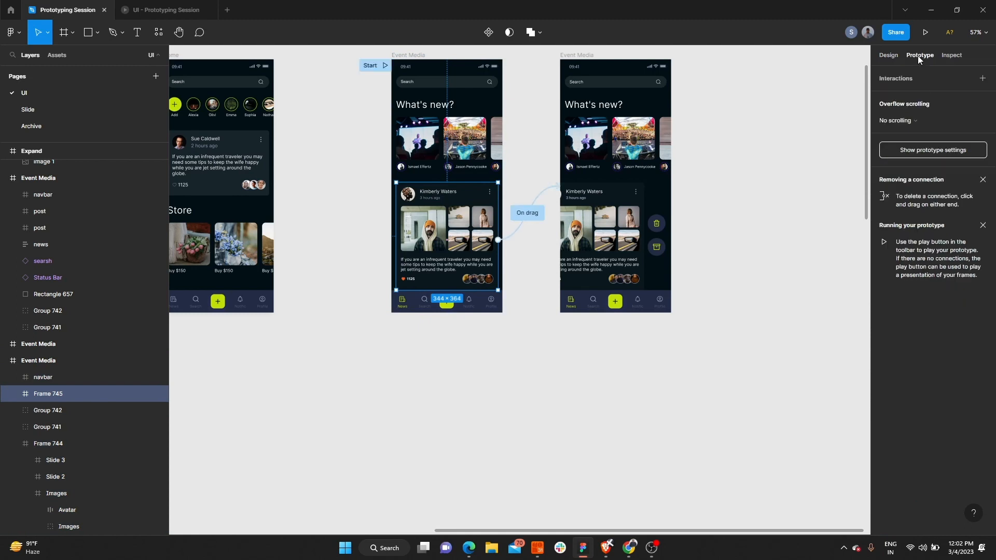
pyautogui.click(921, 121)
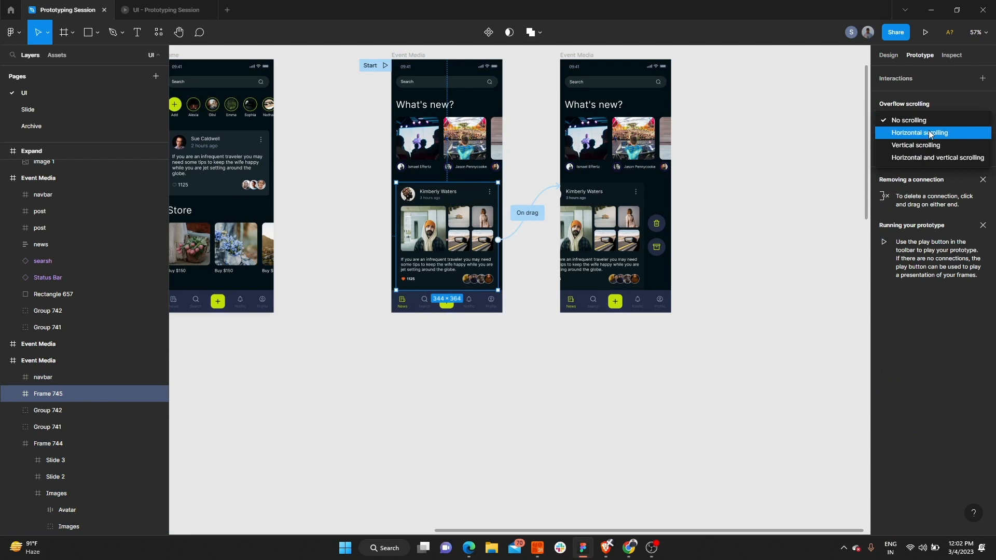
pyautogui.click(933, 143)
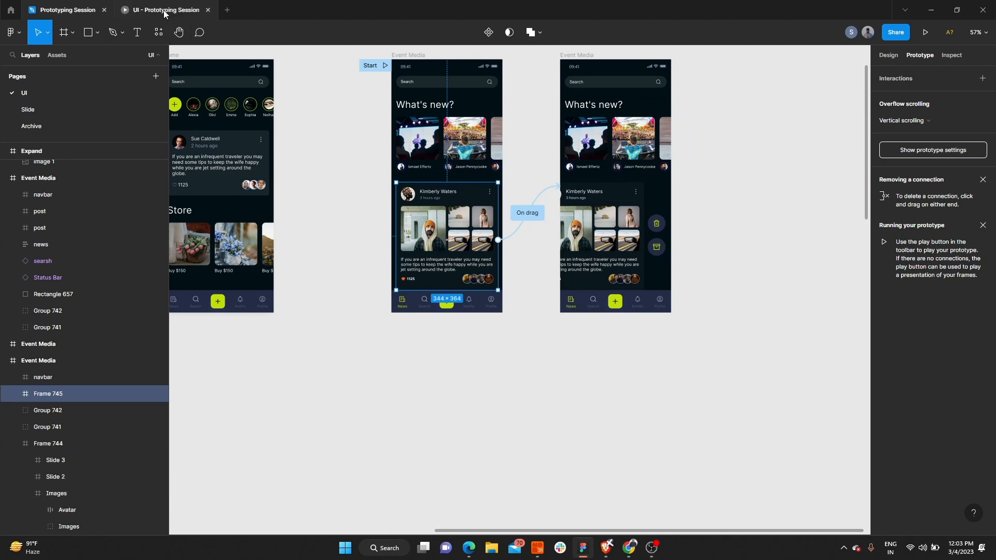
# Play the prototype from the starting Event Media screen, try scrolling its posts, and return to the design file.
pyautogui.click(384, 66)
pyautogui.moveTo(521, 371); pyautogui.dragTo(522, 396)
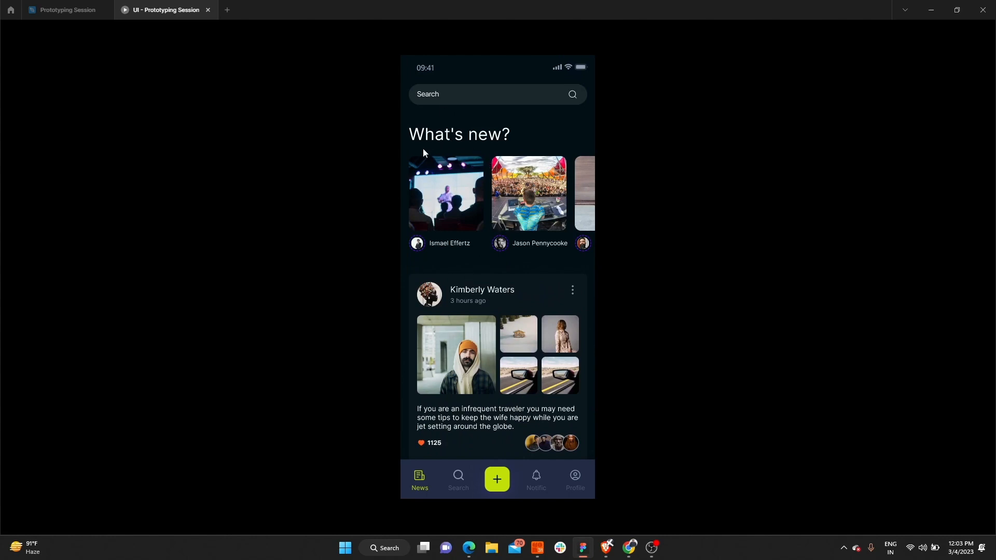
pyautogui.click(68, 10)
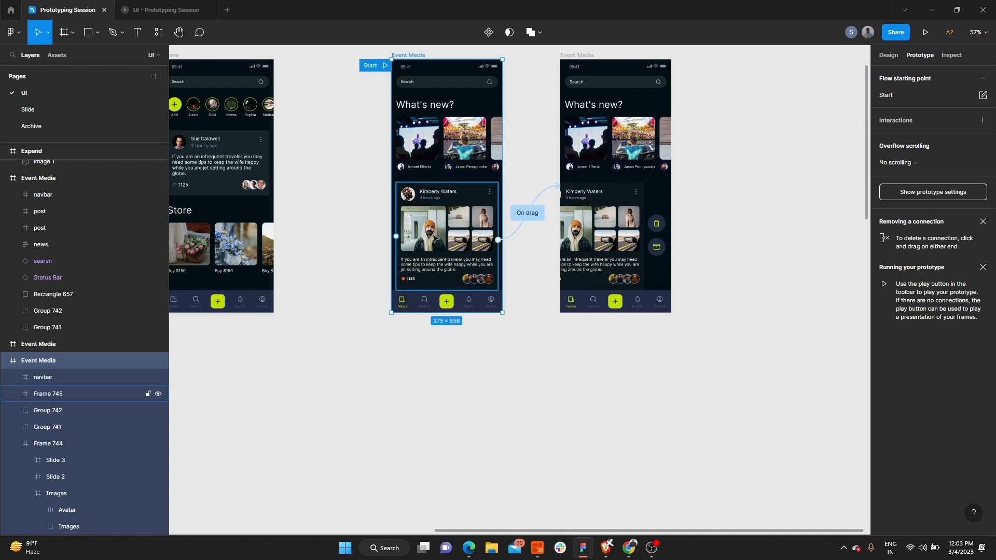
# Try the posts frame higher at Y 352, undo that move, and turn on Clip content for the frame.
pyautogui.click(888, 54)
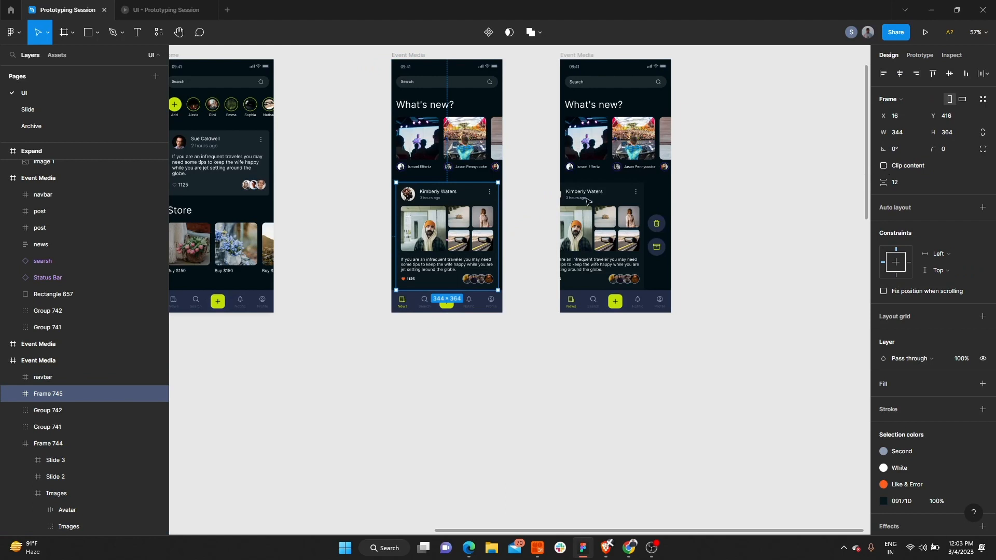
pyautogui.scroll(5, 455, 179)
pyautogui.moveTo(455, 244); pyautogui.dragTo(451, 215)
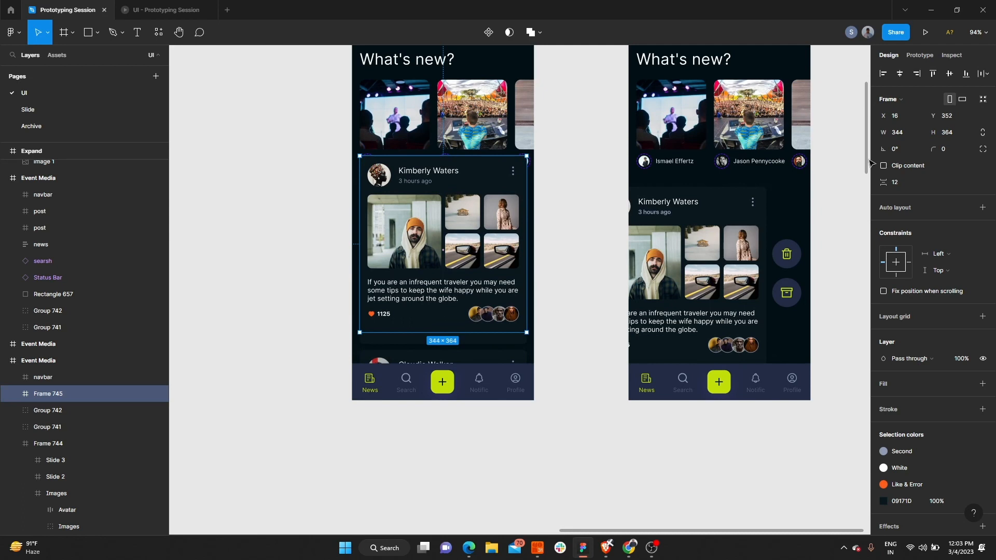
pyautogui.hotkey('ctrl', 'z')
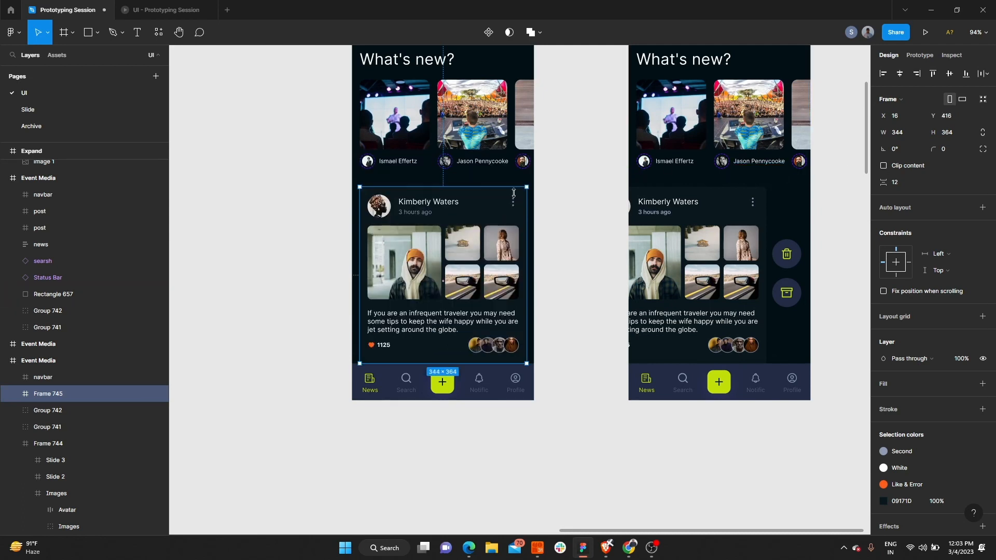
pyautogui.click(883, 165)
# Test the vertical scrolling of the Event Media posts up and down in the prototype preview and return to the design file.
pyautogui.click(178, 7)
pyautogui.scroll(-5, 509, 321)
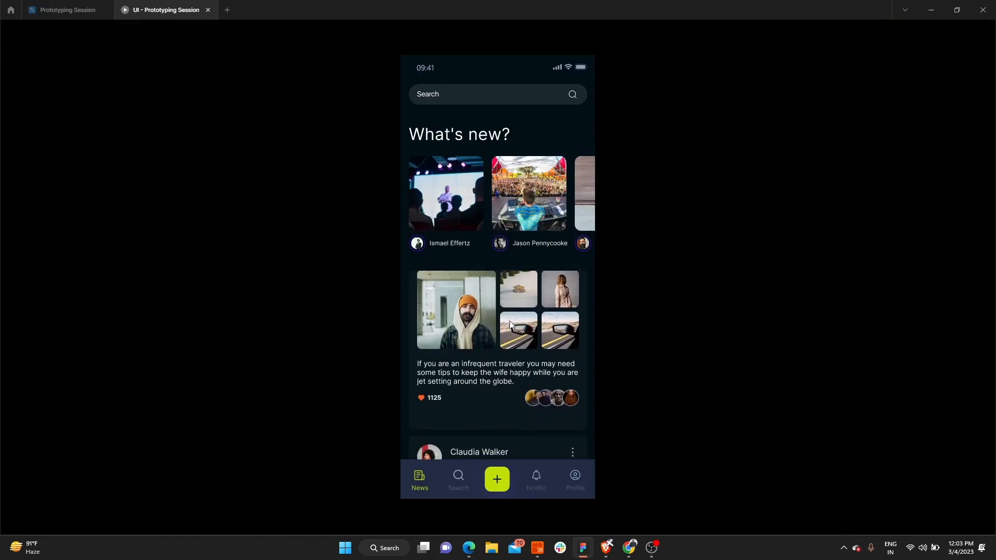
pyautogui.moveTo(515, 282); pyautogui.dragTo(535, 367)
pyautogui.moveTo(559, 292); pyautogui.dragTo(527, 161)
pyautogui.scroll(2, 527, 160)
pyautogui.scroll(-3, 539, 232)
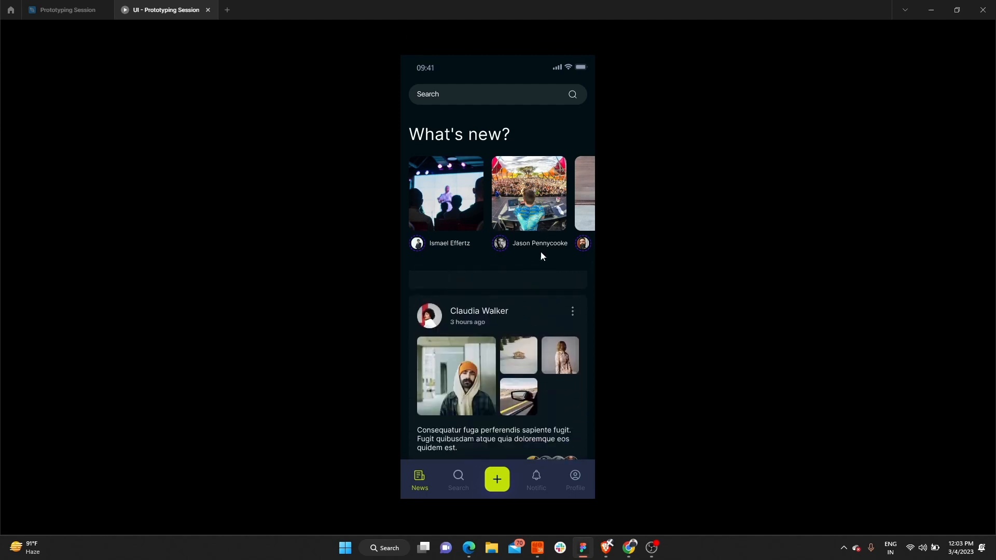
pyautogui.scroll(3, 537, 319)
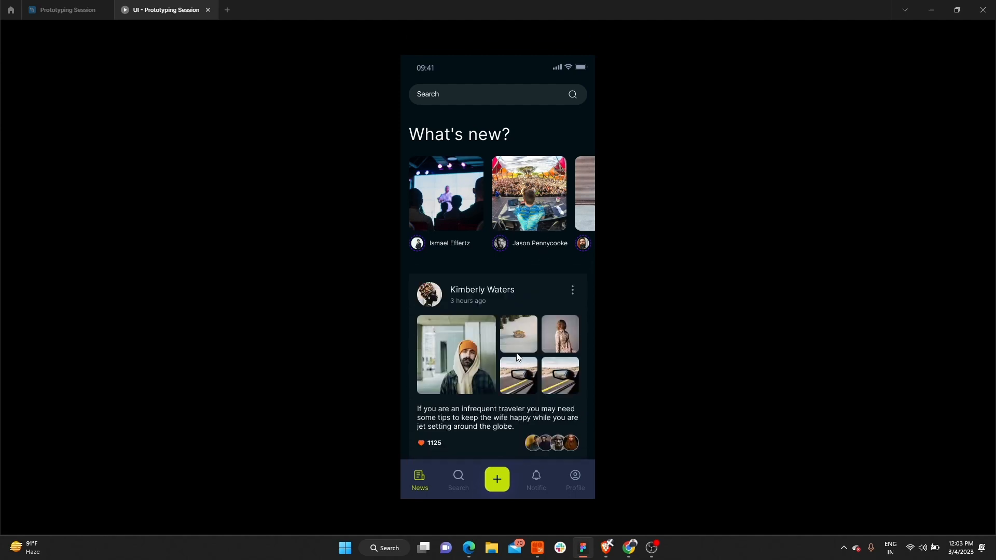
pyautogui.scroll(-1, 515, 353)
pyautogui.scroll(1, 516, 352)
pyautogui.click(81, 5)
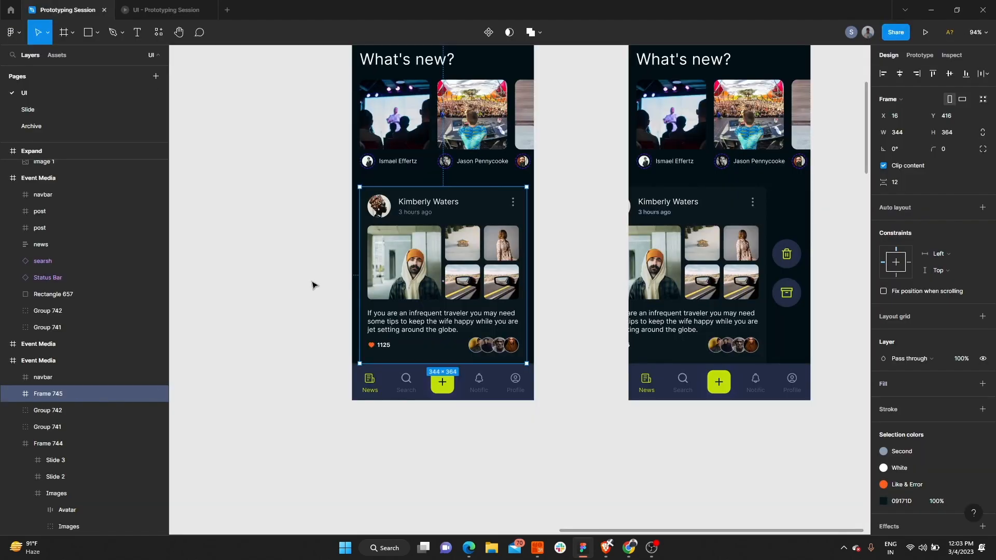
# Review the available Overflow scrolling options for the What's new cards frame in the starting Event Media screen.
pyautogui.scroll(5, 311, 285)
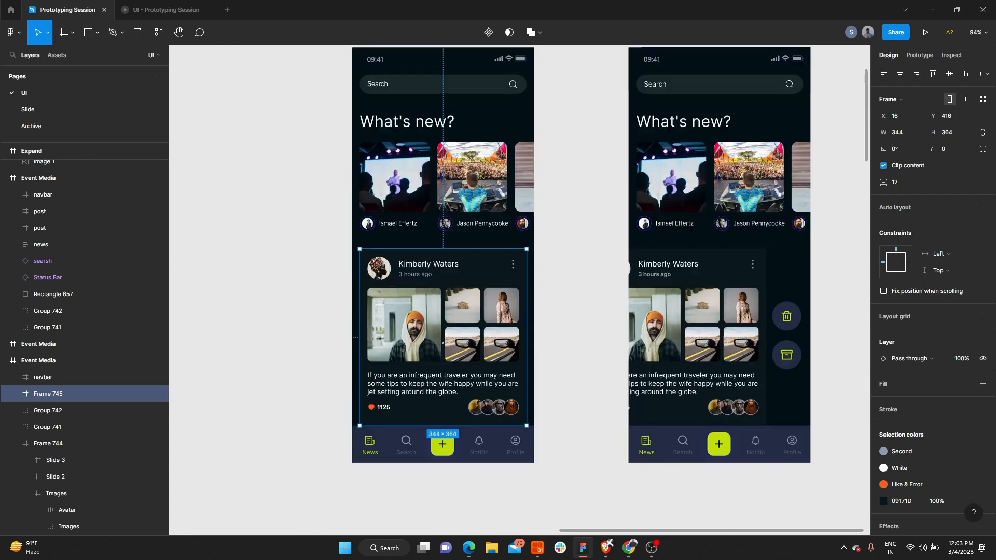
pyautogui.click(312, 272)
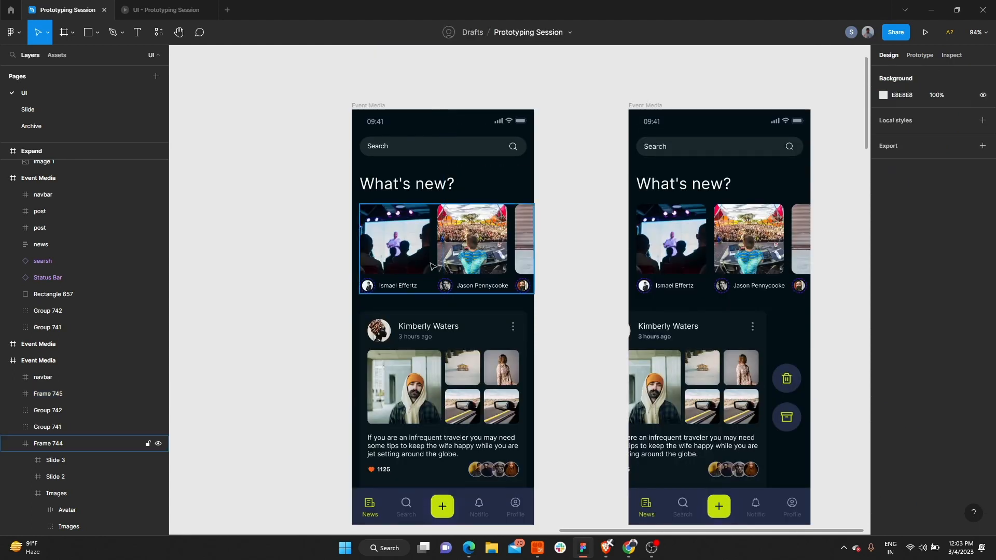
pyautogui.click(369, 244)
pyautogui.click(932, 55)
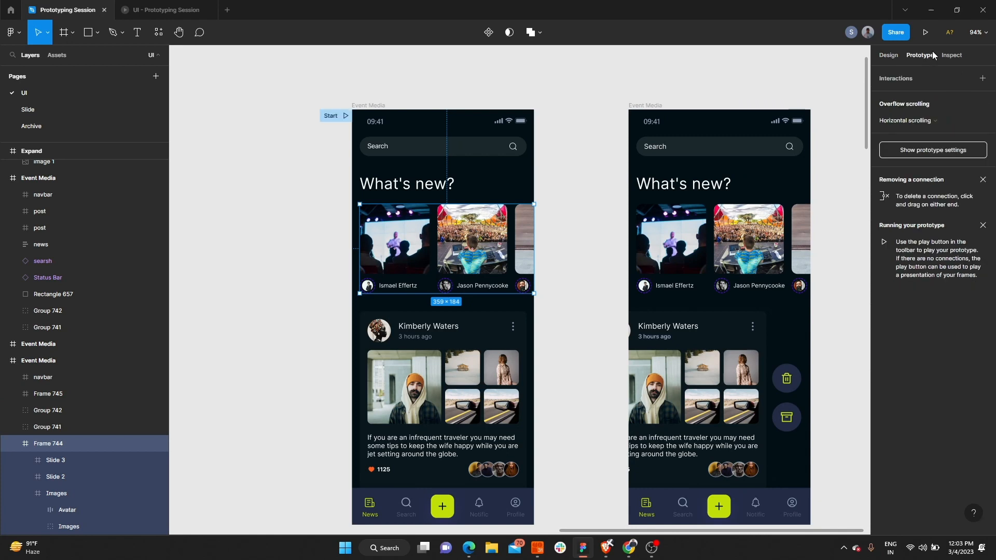
pyautogui.click(927, 121)
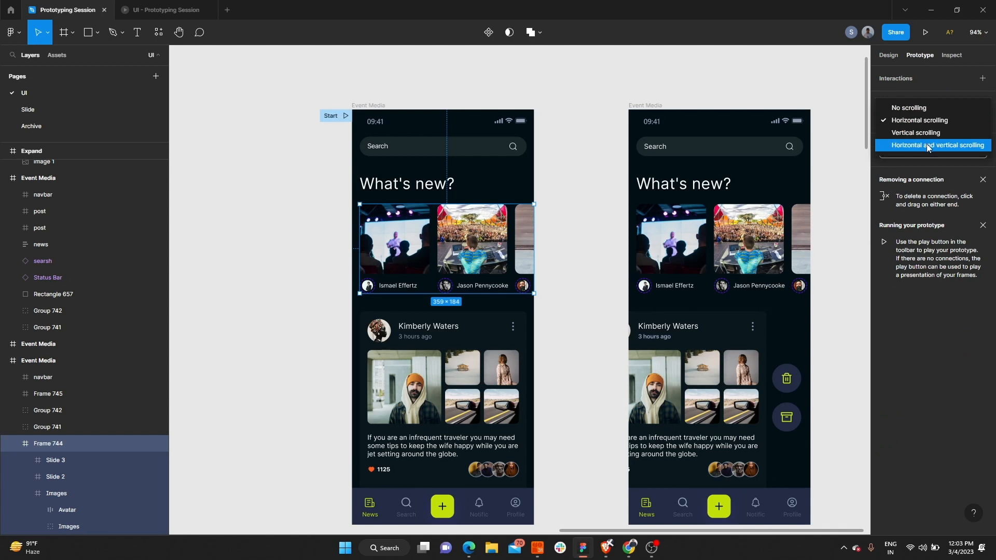
pyautogui.click(616, 89)
pyautogui.click(563, 260)
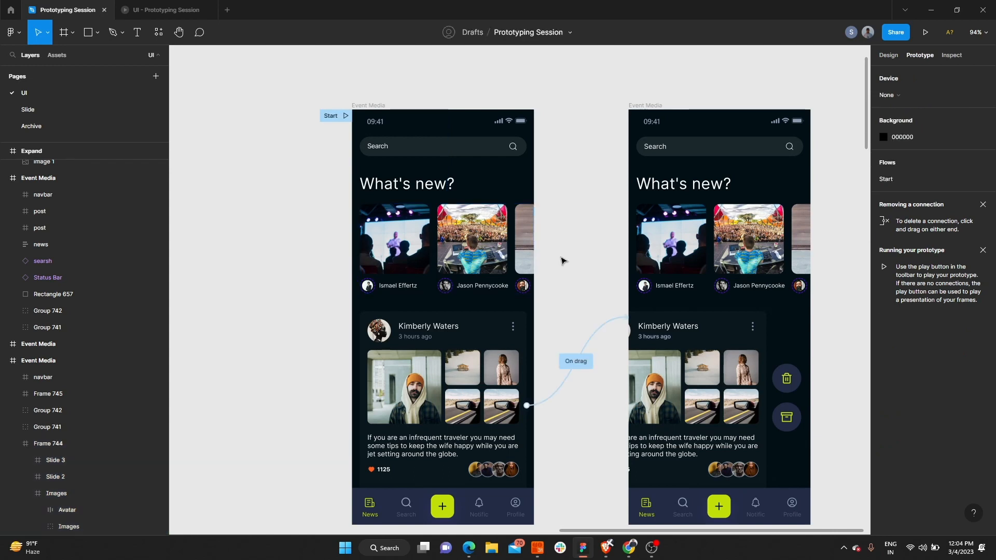
# Delete the On drag connection from the starting Event Media post to the second Event Media screen.
pyautogui.scroll(-5, 518, 253)
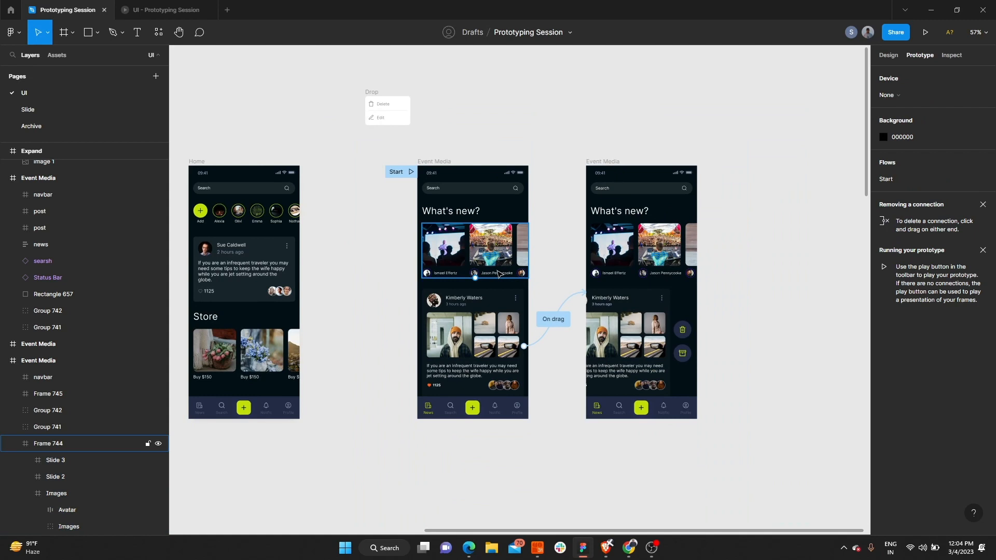
pyautogui.click(559, 323)
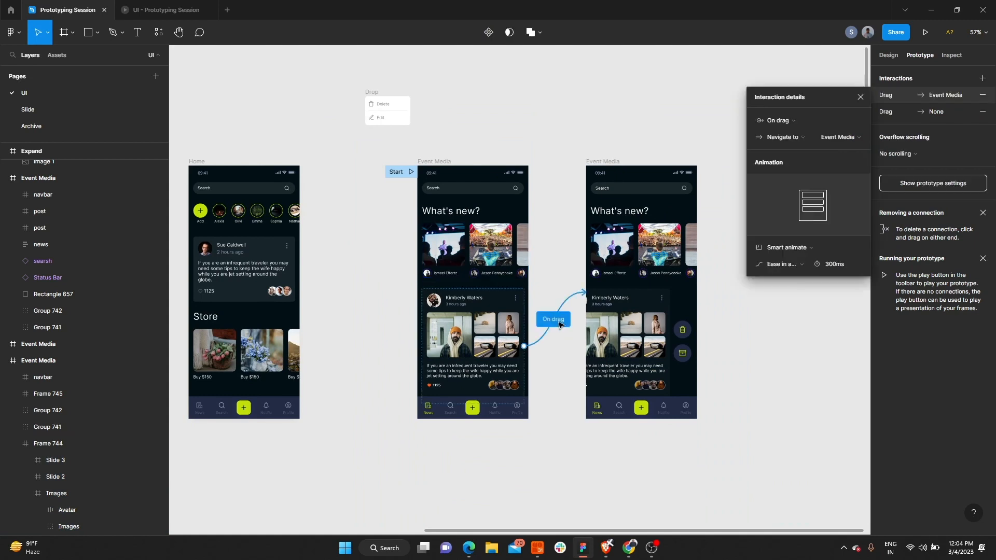
pyautogui.press('Delete')
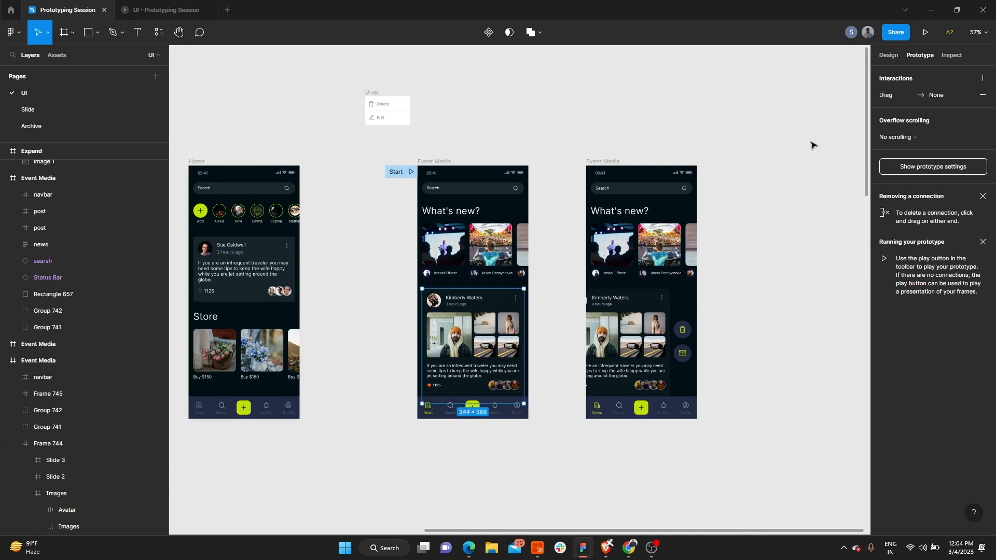
pyautogui.click(535, 150)
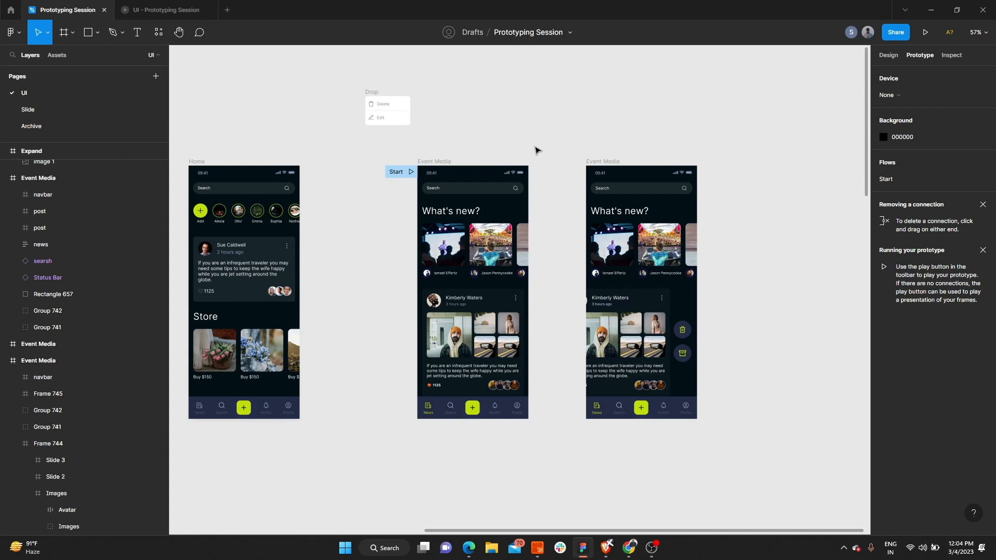
# Examine the Home screen's post with its three-dot more icon and the separate Drop menu frame on the canvas.
pyautogui.scroll(10, 313, 227)
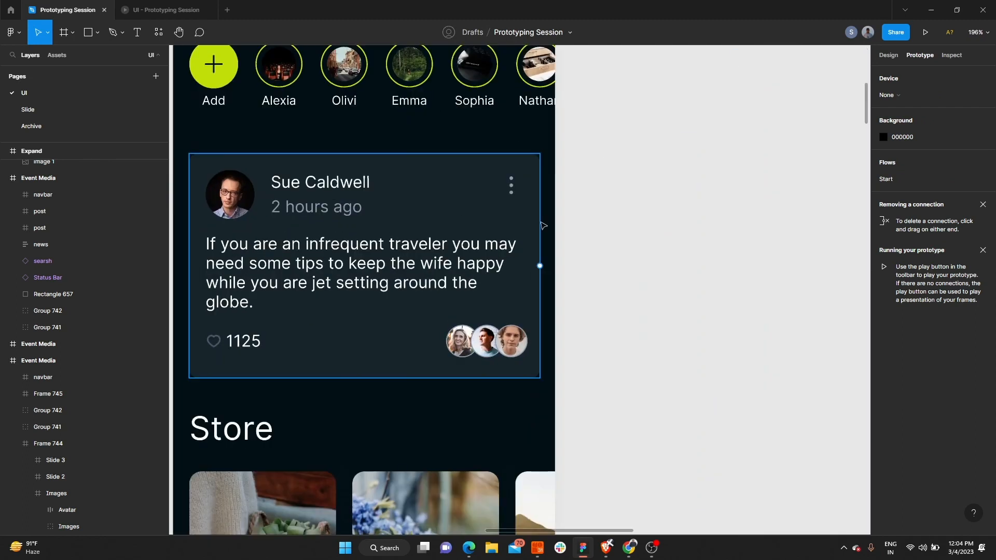
pyautogui.scroll(-5, 543, 225)
pyautogui.doubleClick(549, 206)
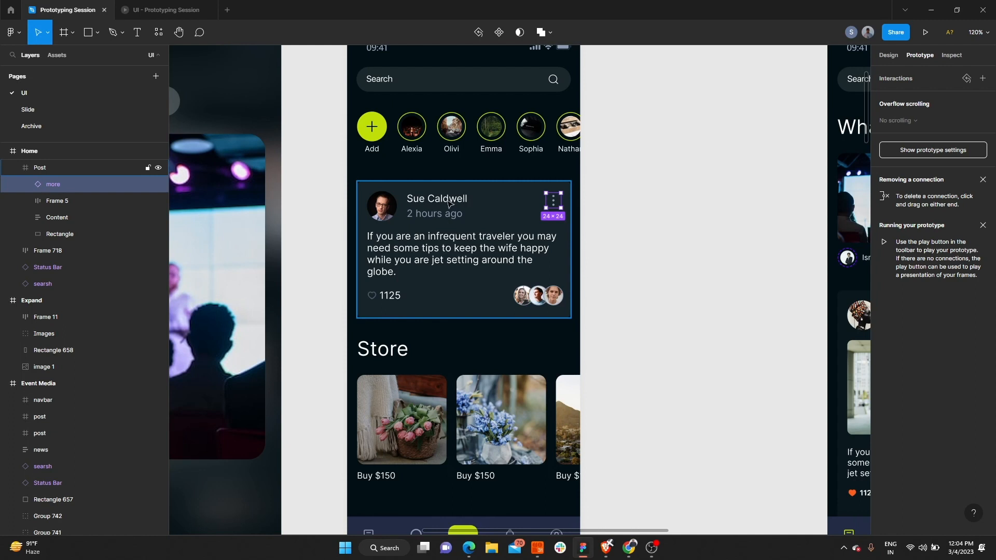
pyautogui.hscroll(3, 450, 249)
pyautogui.scroll(-5, 544, 221)
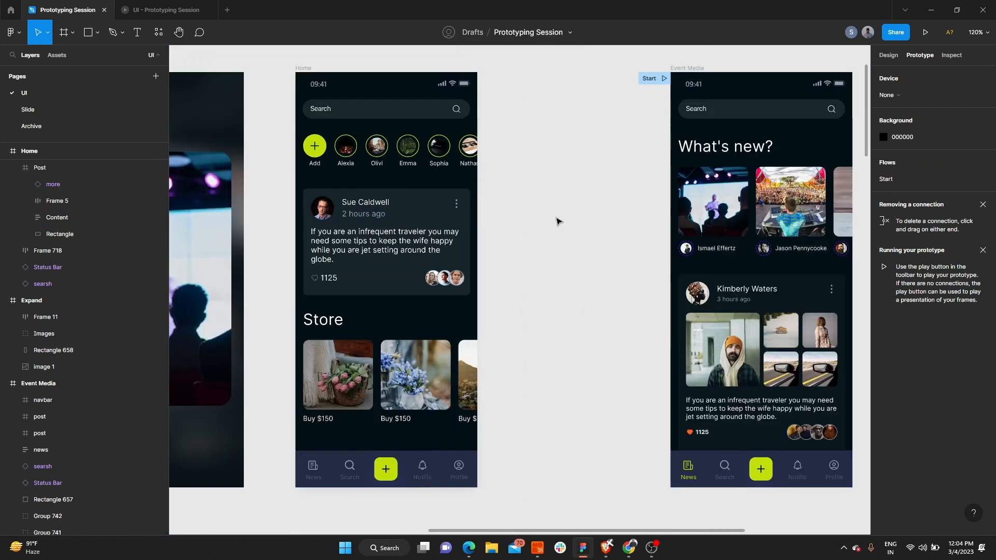
pyautogui.click(445, 151)
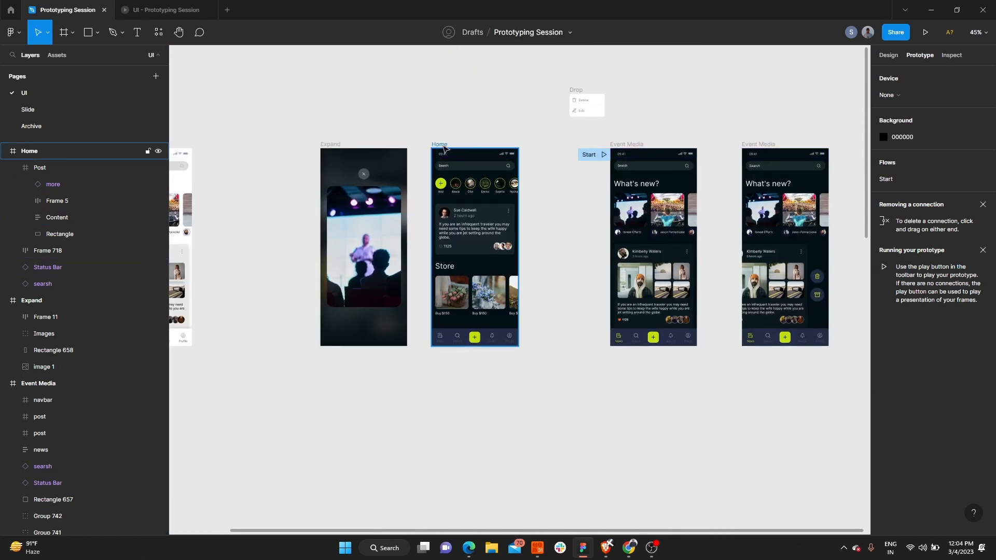
pyautogui.scroll(3, 467, 156)
pyautogui.click(587, 144)
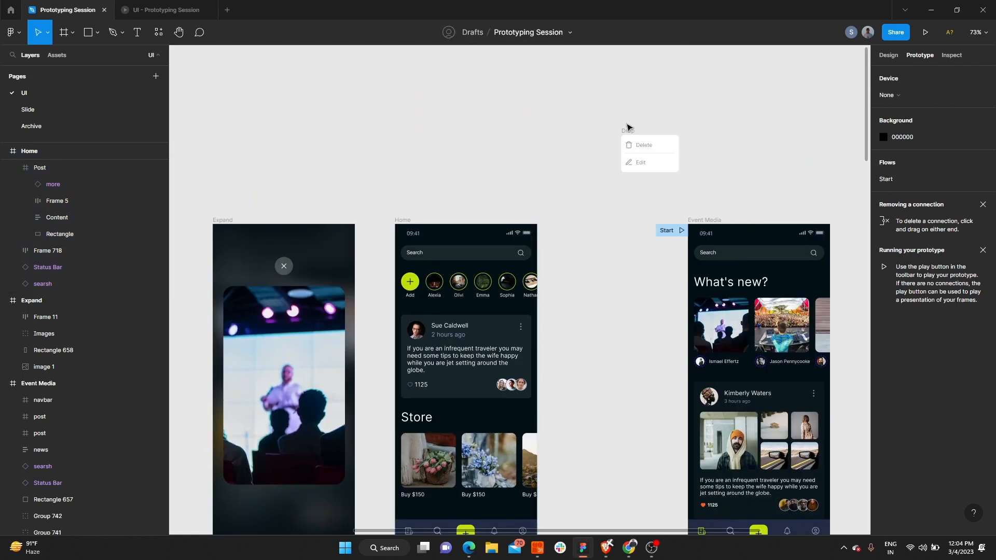
# Try the Drop menu under the more icon of the Home post, and move it out onto the canvas above Home.
pyautogui.moveTo(632, 129); pyautogui.dragTo(478, 331)
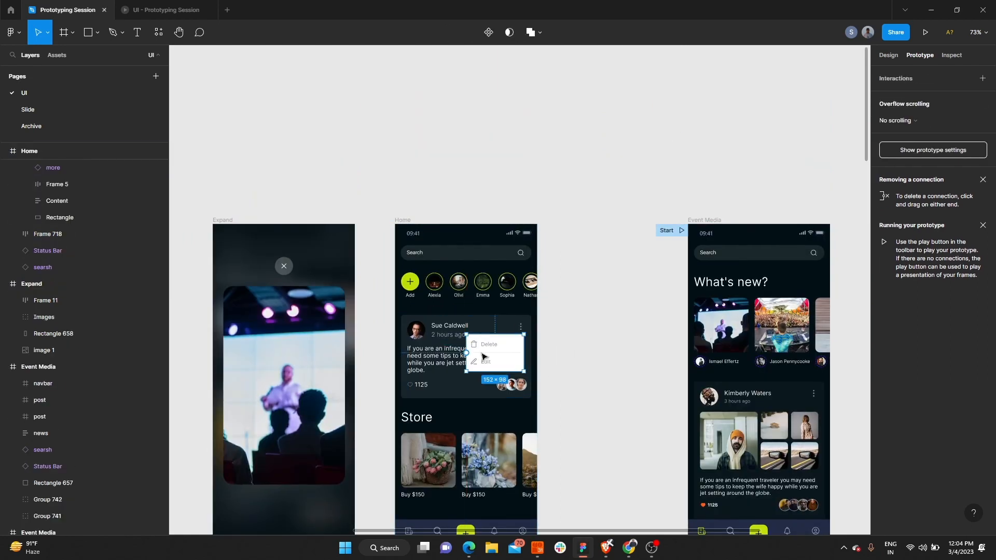
pyautogui.scroll(5, 477, 331)
pyautogui.scroll(-5, 508, 332)
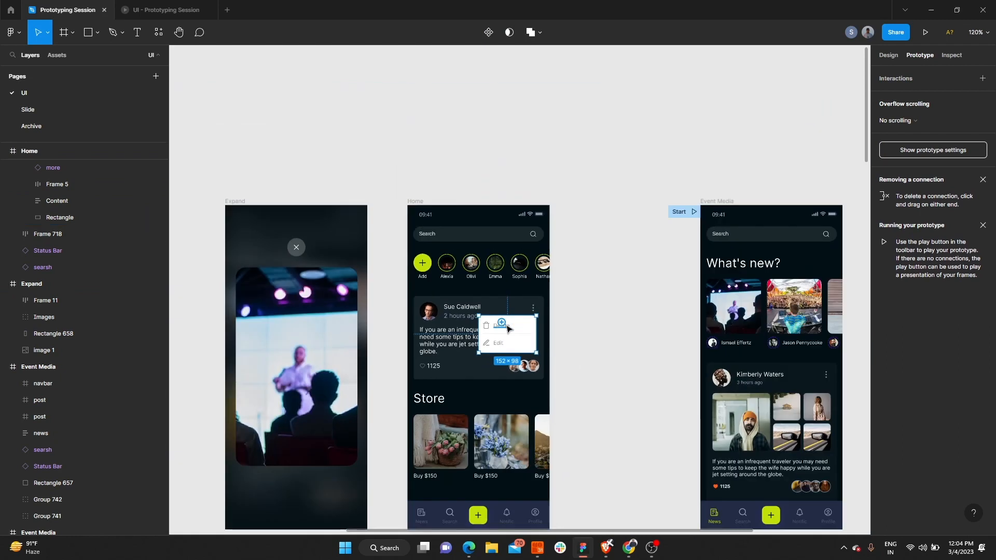
pyautogui.moveTo(508, 332); pyautogui.dragTo(543, 138)
pyautogui.click(608, 207)
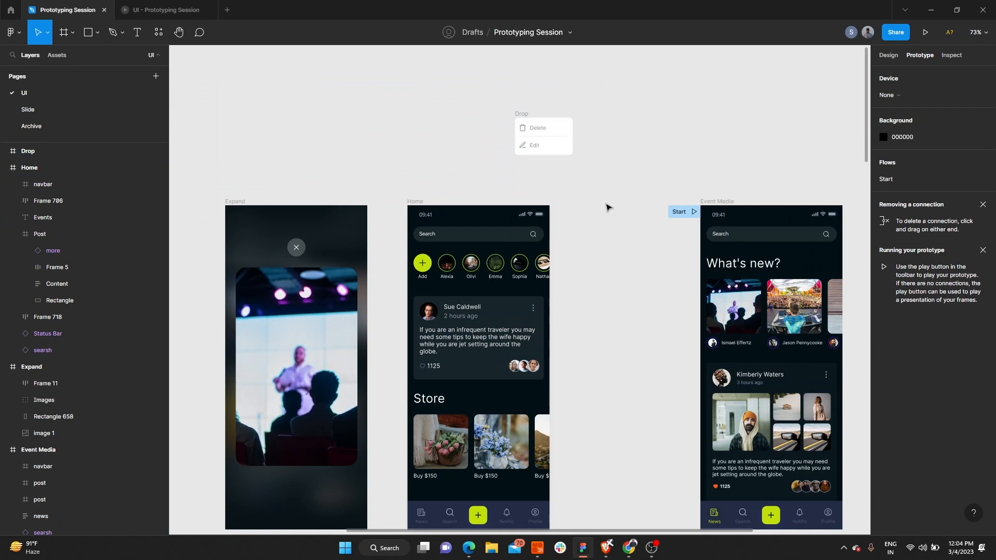
# Select the three-dot more icon in the Home screen's post as the source of a prototype interaction.
pyautogui.scroll(-3, 535, 235)
pyautogui.doubleClick(536, 252)
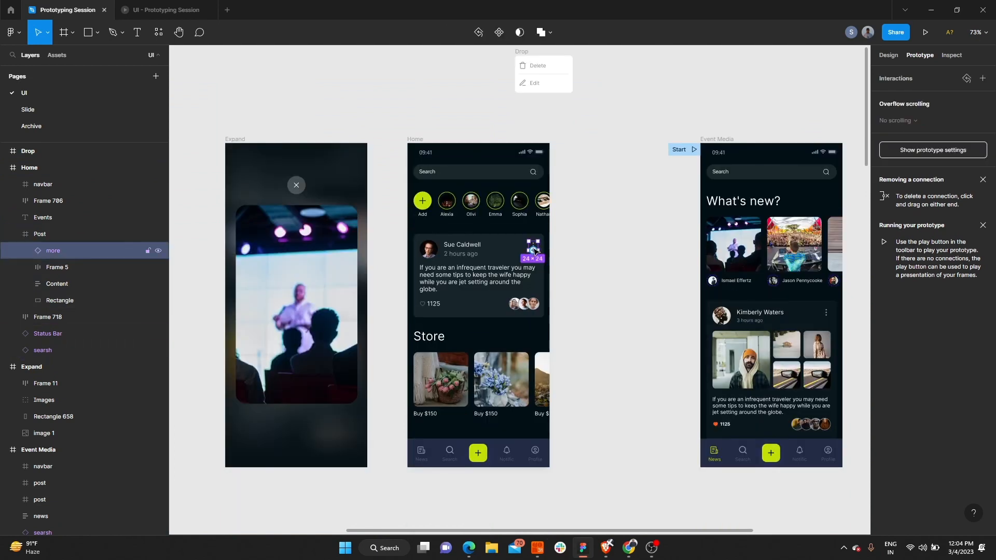
pyautogui.scroll(5, 528, 248)
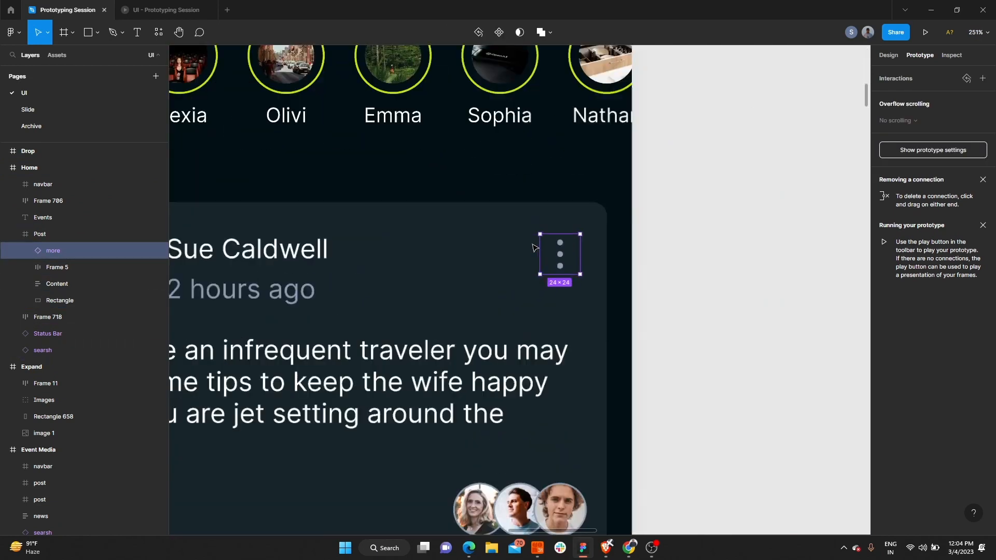
pyautogui.scroll(-6, 569, 258)
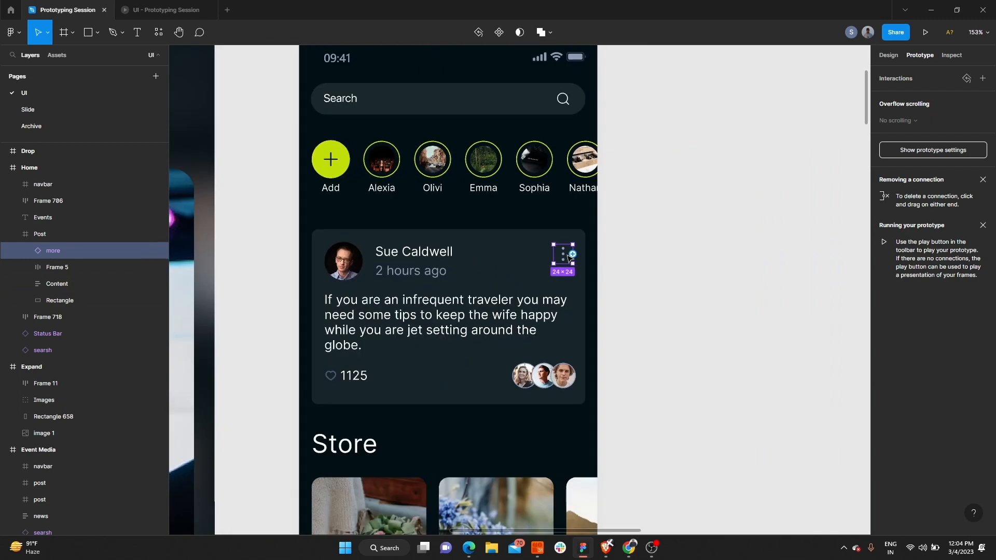
# Connect the more icon on the Home frame's post to the Drop frame, keeping the On click trigger and Dissolve animation.
pyautogui.scroll(3, 771, 121)
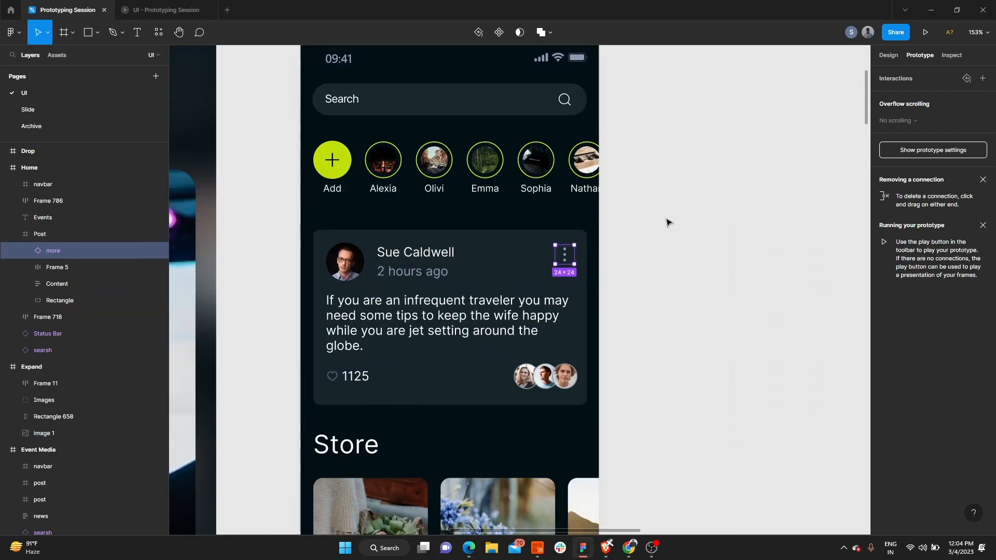
pyautogui.moveTo(574, 254); pyautogui.dragTo(595, 182)
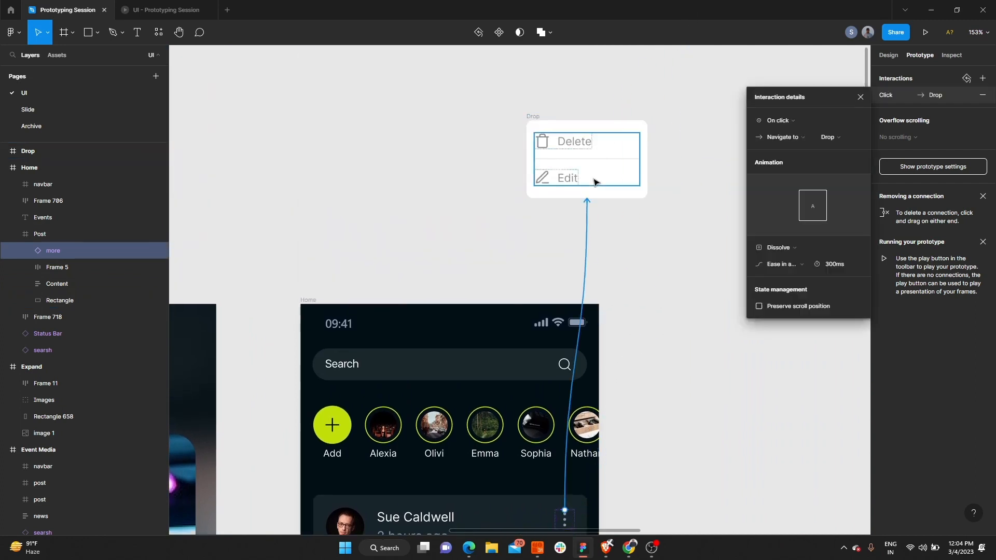
pyautogui.scroll(-4, 482, 107)
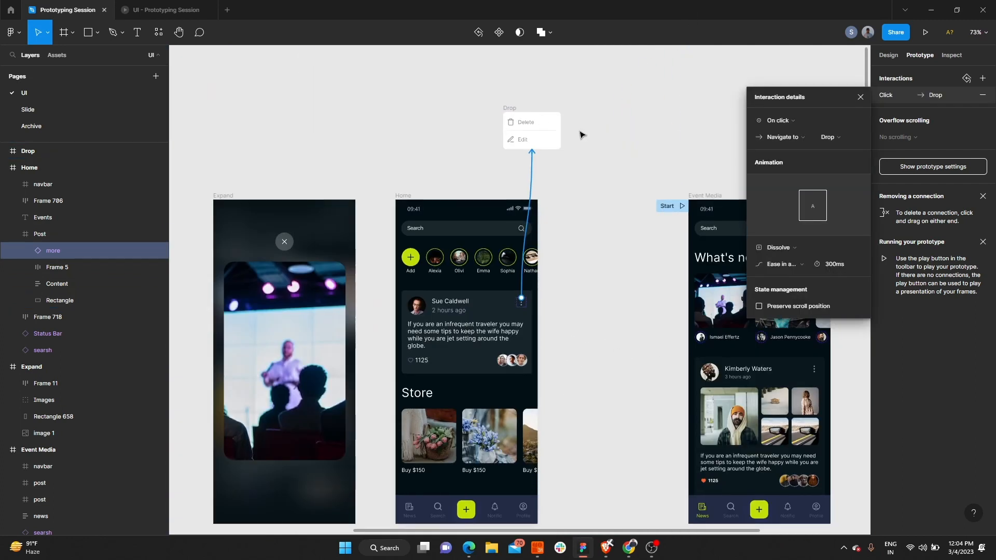
pyautogui.click(778, 121)
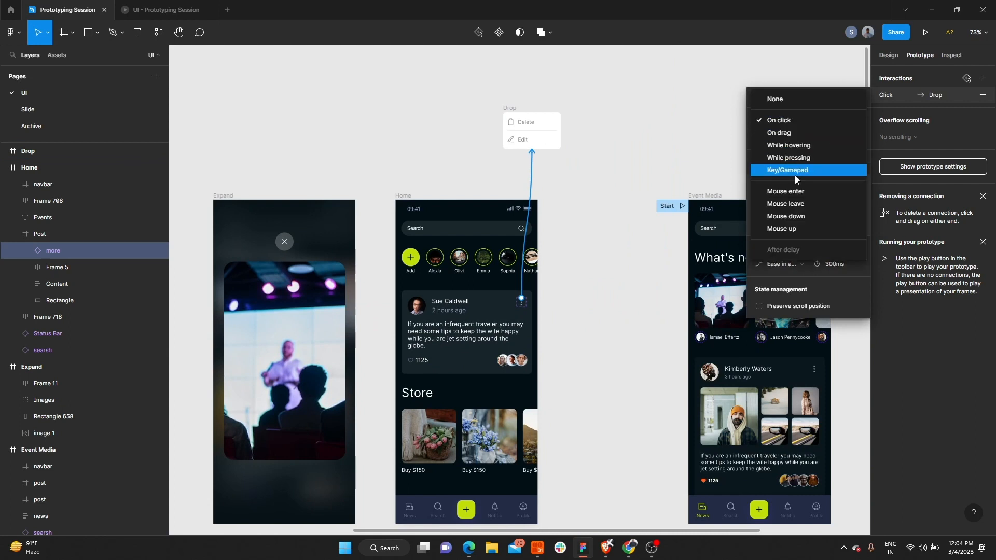
pyautogui.click(805, 123)
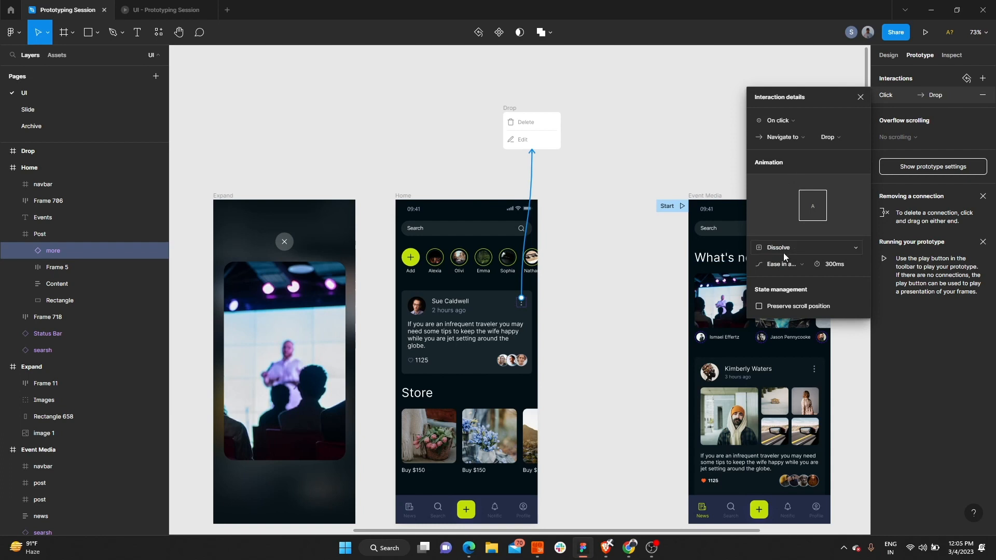
pyautogui.click(786, 247)
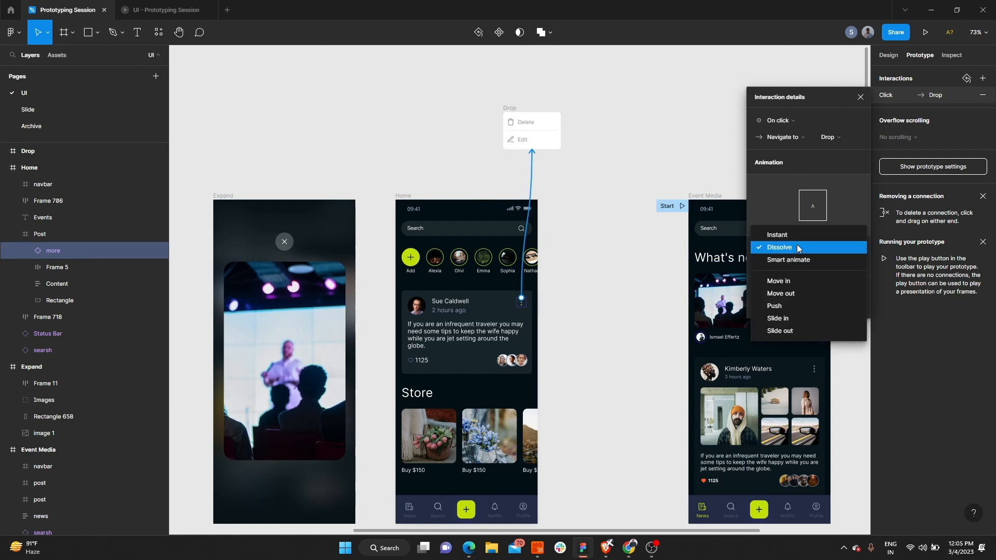
pyautogui.click(796, 247)
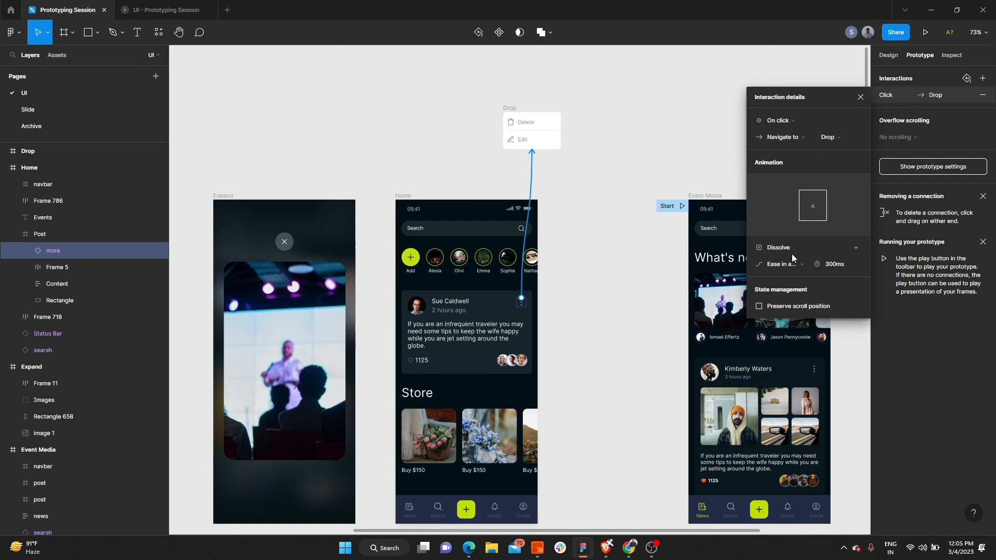
# Change the more icon's interaction from navigating to Open overlay, keeping Drop as the destination.
pyautogui.click(831, 139)
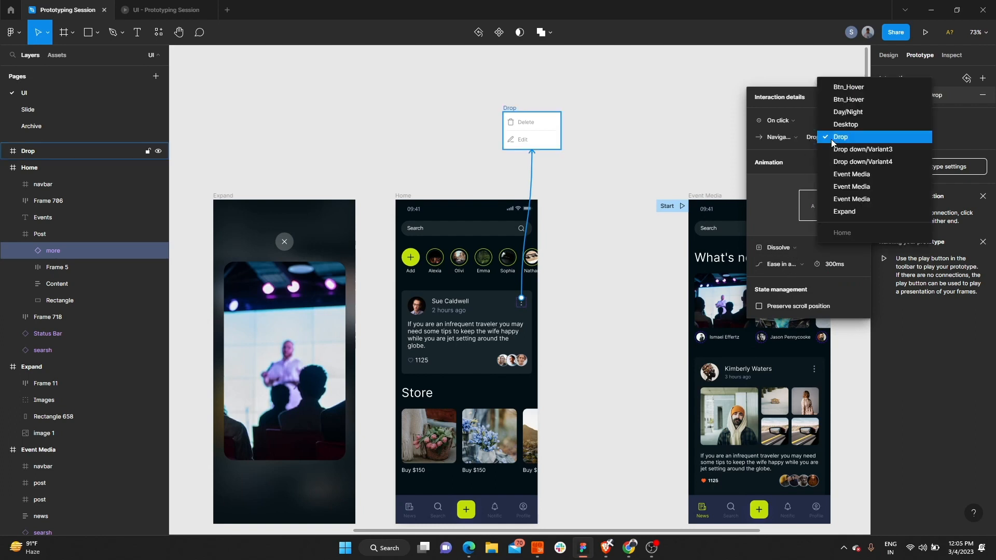
pyautogui.click(794, 138)
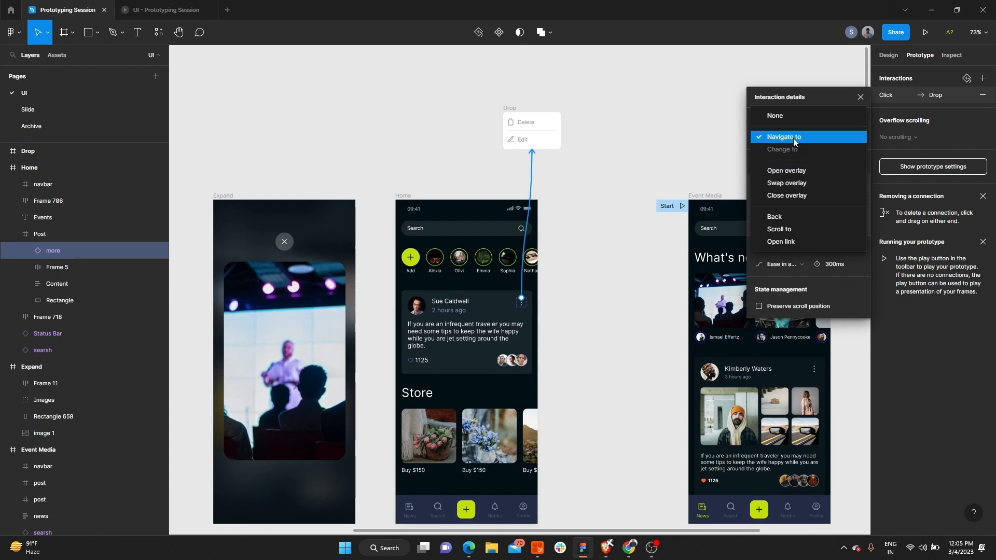
pyautogui.click(787, 170)
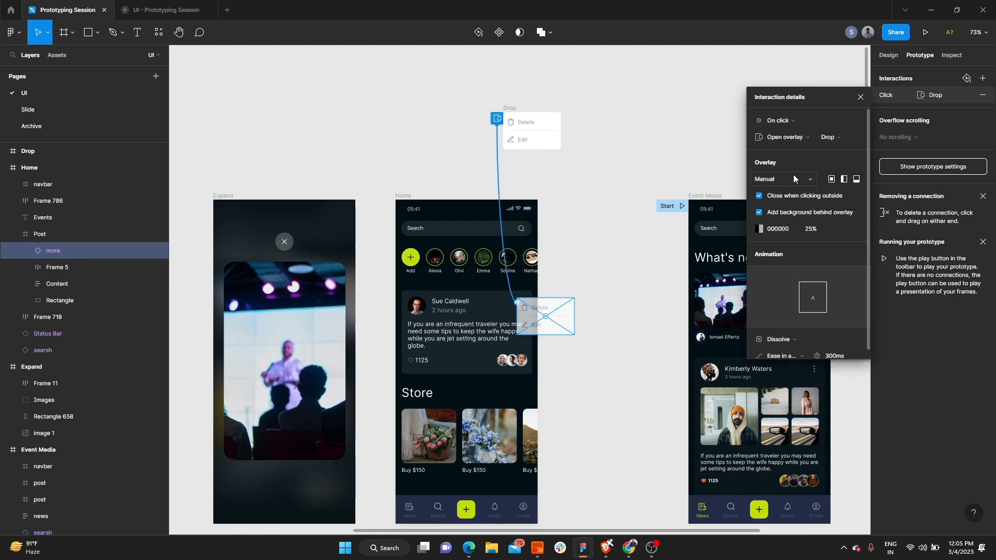
# Try the Centered position for the Drop overlay.
pyautogui.scroll(-2, 540, 296)
pyautogui.scroll(5, 531, 262)
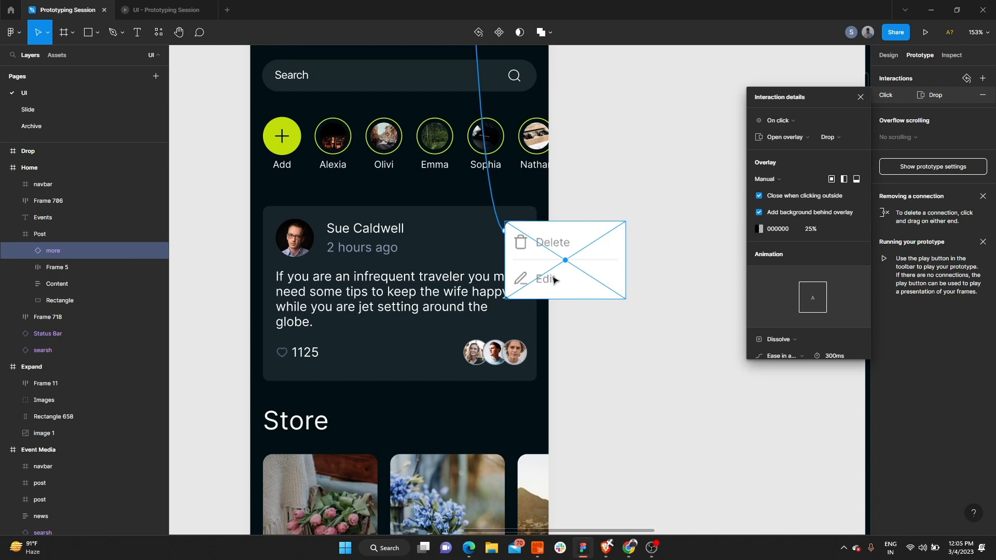
pyautogui.click(779, 180)
pyautogui.click(785, 83)
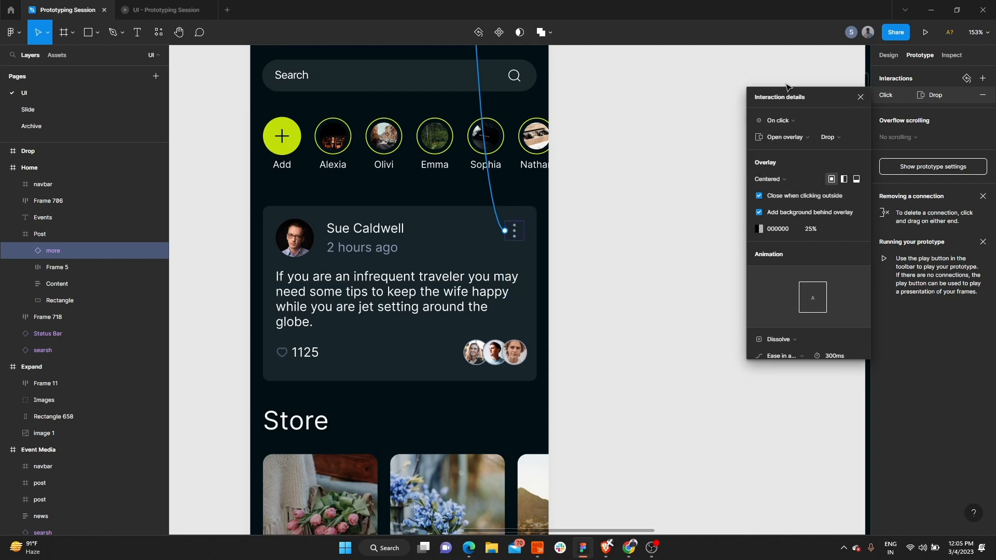
pyautogui.hscroll(3, 601, 299)
pyautogui.scroll(-5, 488, 334)
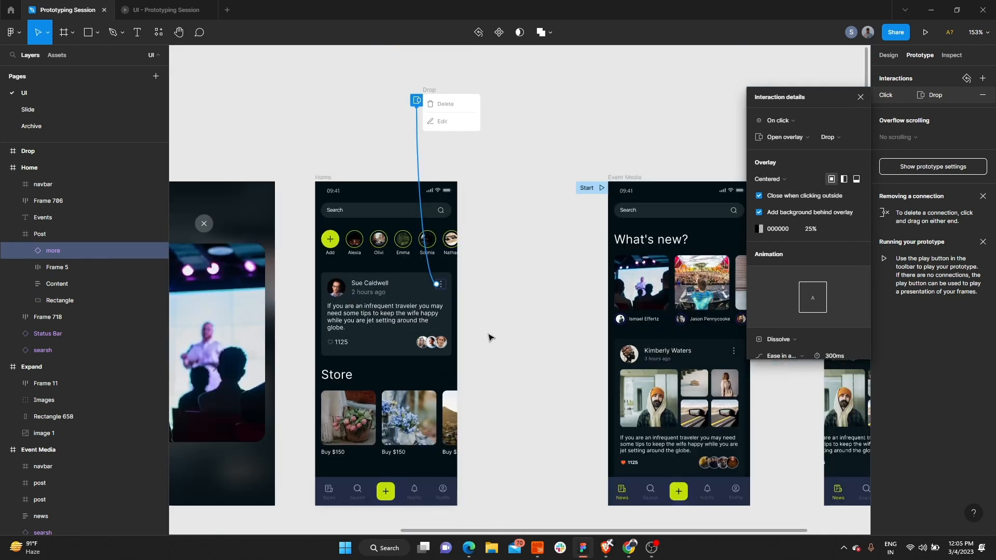
# Set the overlay position to Manual and place the Drop menu directly below the post's more icon.
pyautogui.click(774, 180)
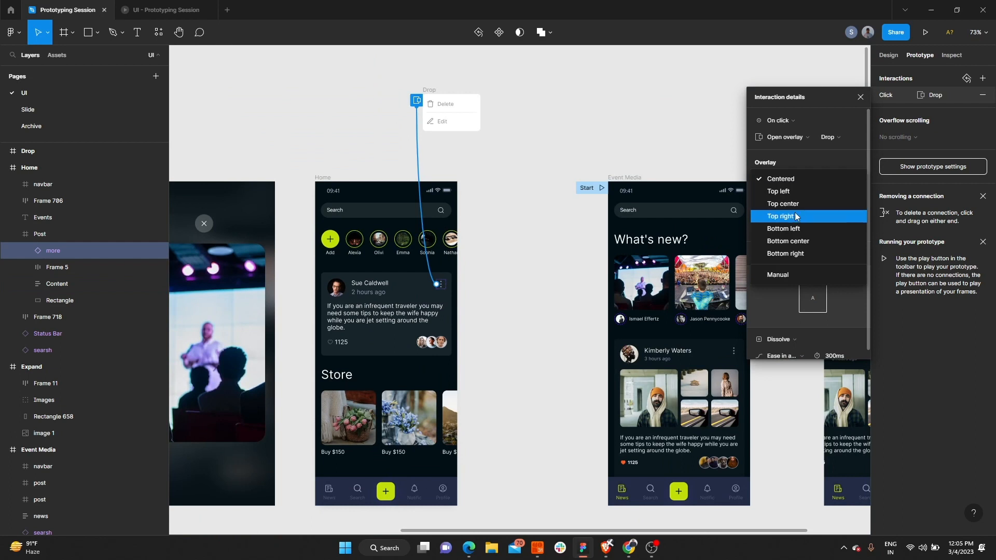
pyautogui.click(788, 274)
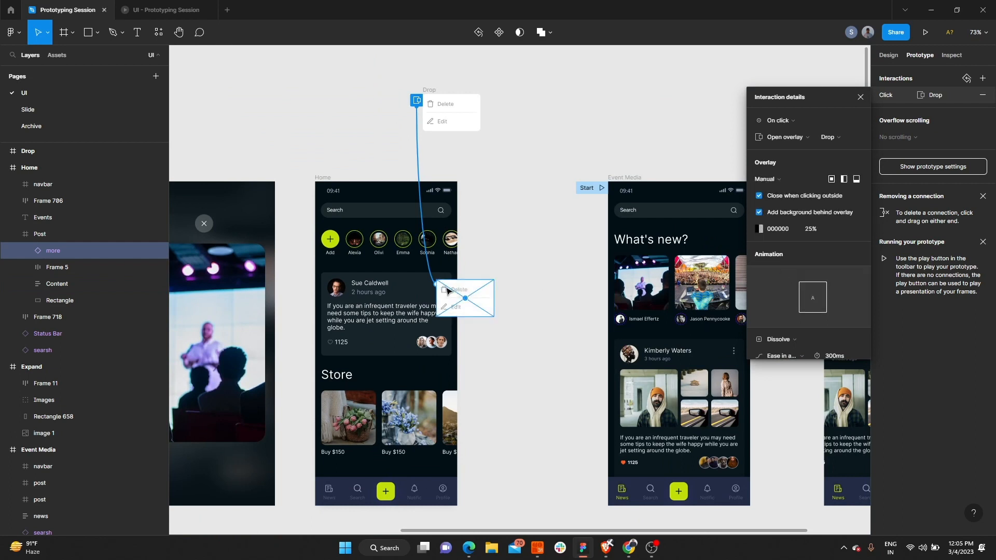
pyautogui.scroll(3, 441, 288)
pyautogui.click(785, 184)
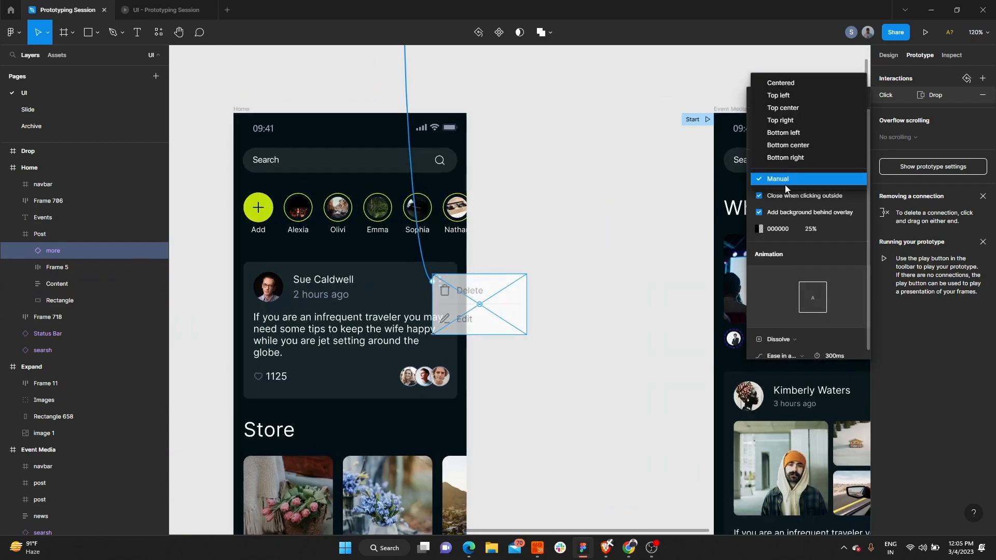
pyautogui.click(773, 179)
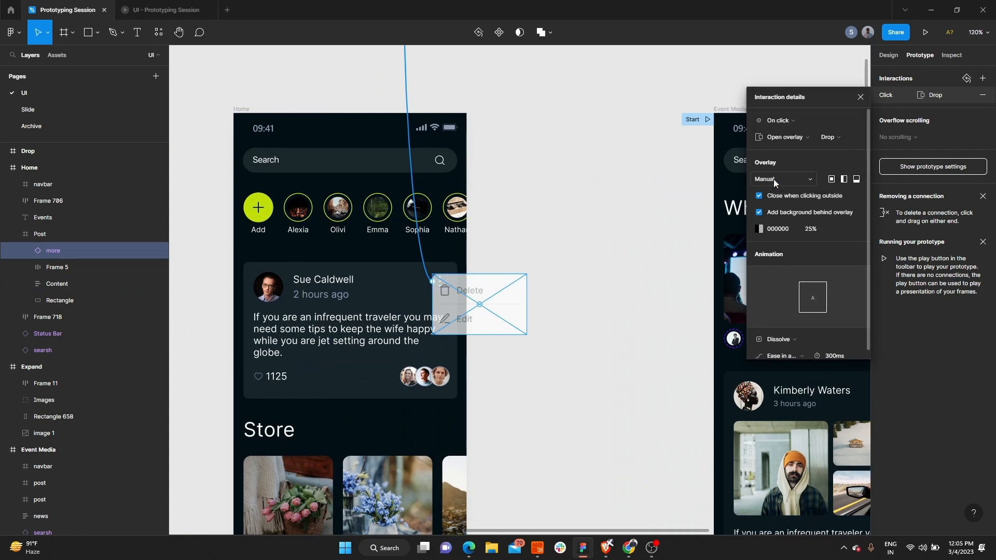
pyautogui.moveTo(489, 300); pyautogui.dragTo(412, 319)
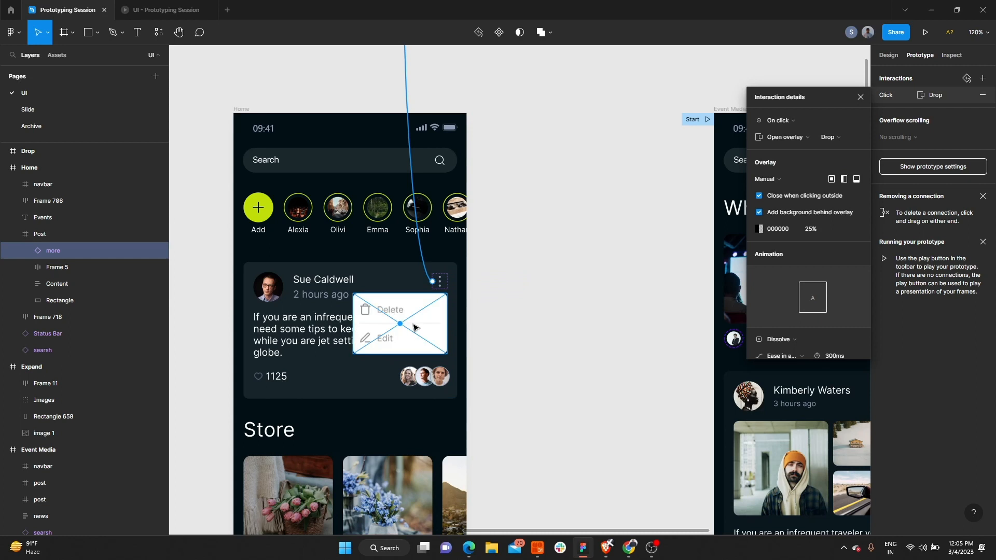
# Move the Start flow starting point from the Event Media frame to the Home frame.
pyautogui.click(510, 302)
pyautogui.hotkey('shift', '1')
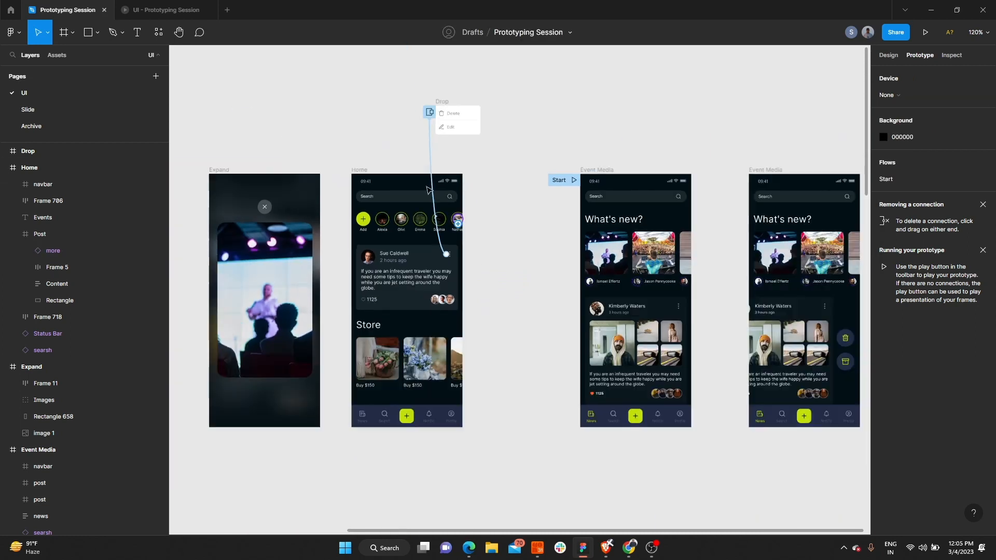
pyautogui.moveTo(560, 180); pyautogui.dragTo(328, 181)
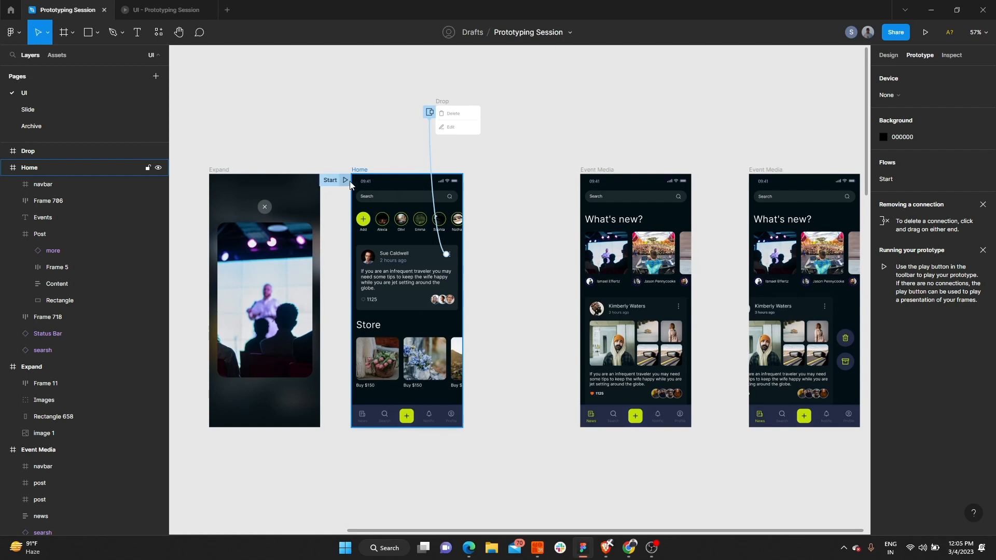
# Run the prototype from the Home frame, test opening and dismissing the post's more menu, and return to the design file.
pyautogui.click(346, 181)
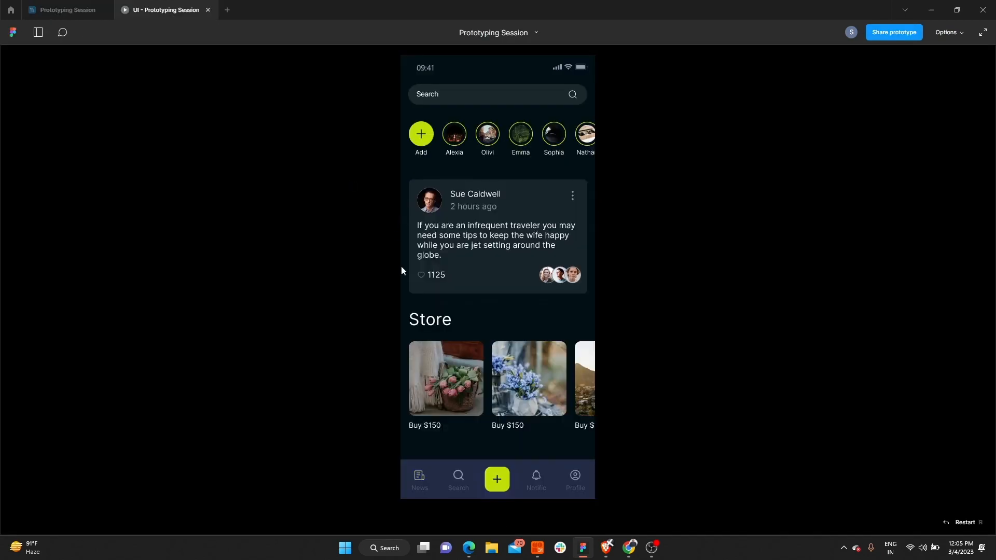
pyautogui.click(575, 200)
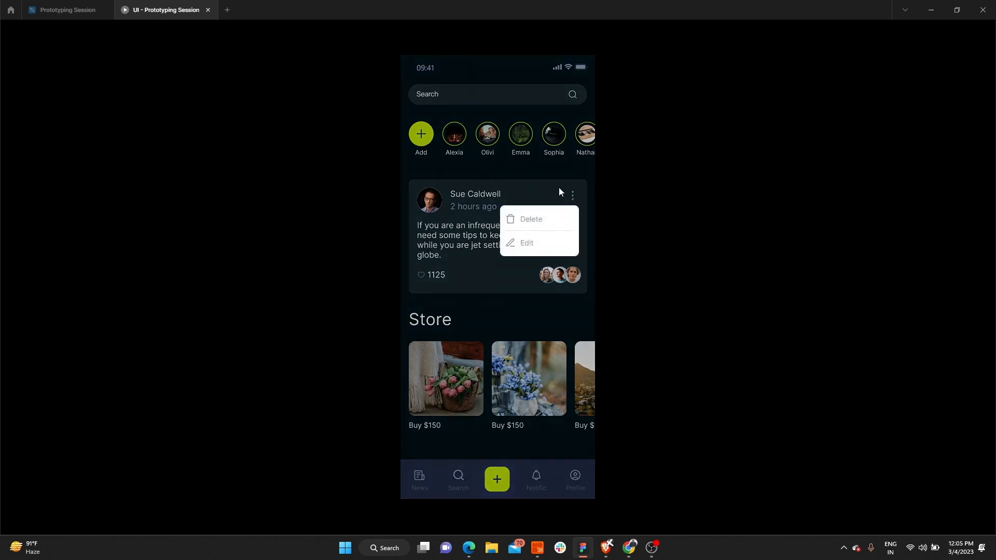
pyautogui.click(552, 191)
pyautogui.click(572, 195)
pyautogui.click(67, 9)
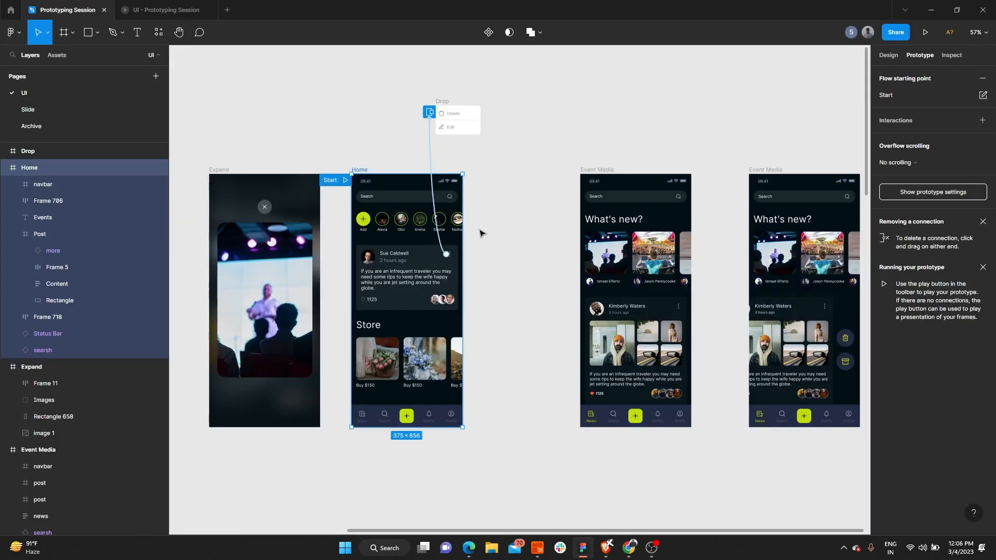
# Keep the more icon's overlay position Manual and disable both Close when clicking outside and Add background behind overlay.
pyautogui.click(442, 245)
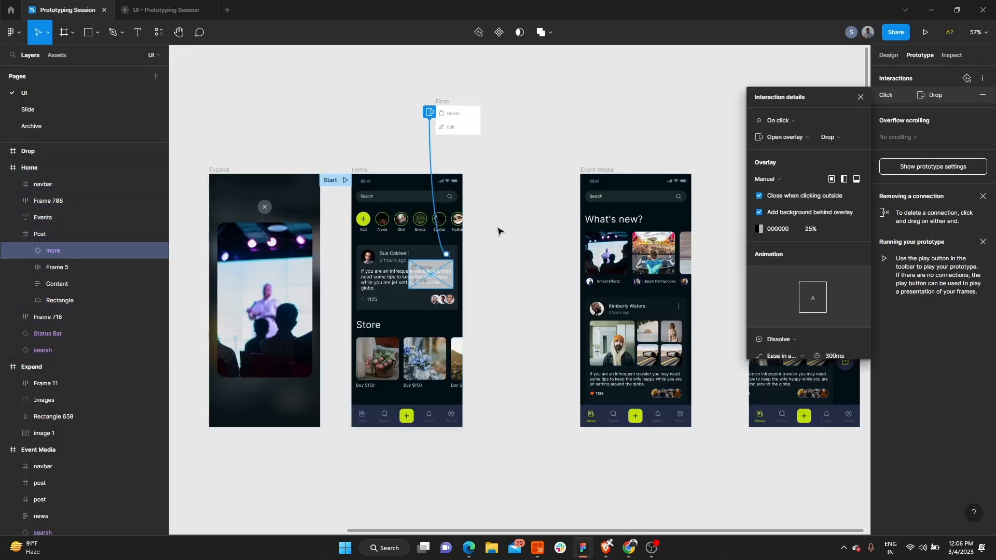
pyautogui.click(779, 179)
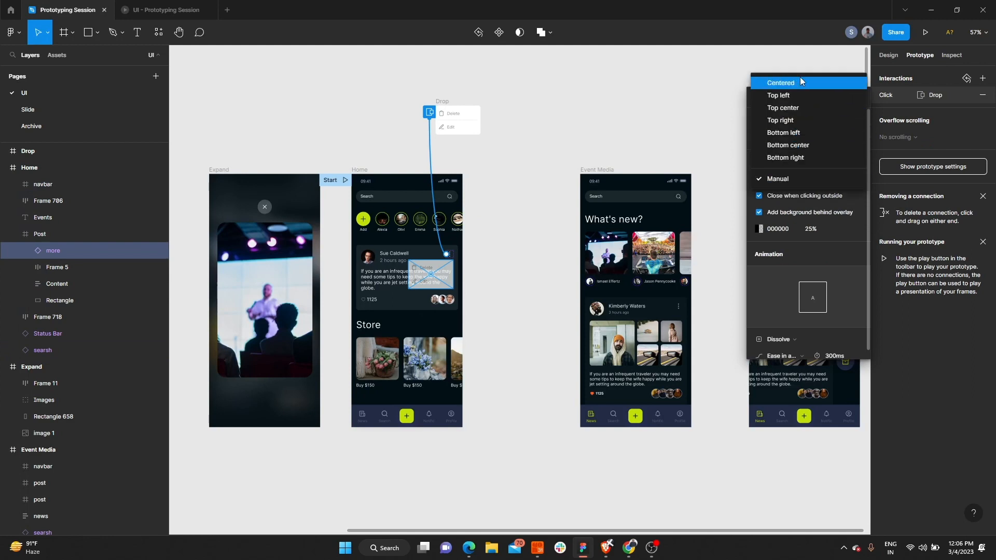
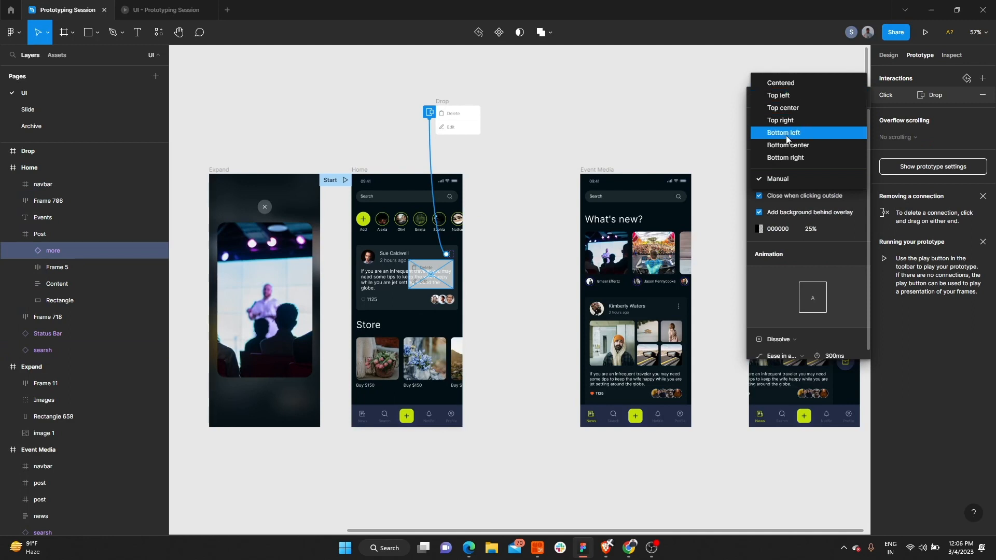
pyautogui.click(784, 179)
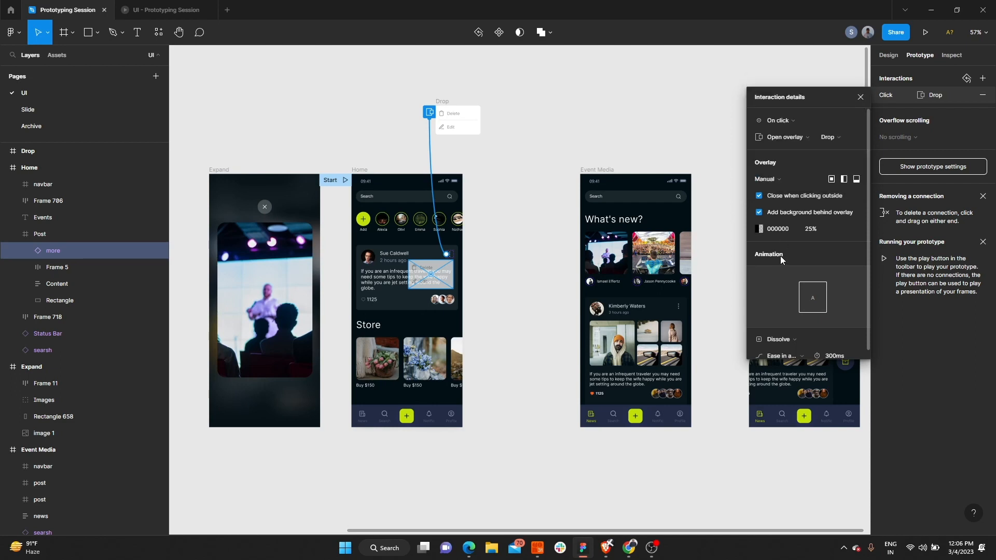
pyautogui.click(759, 213)
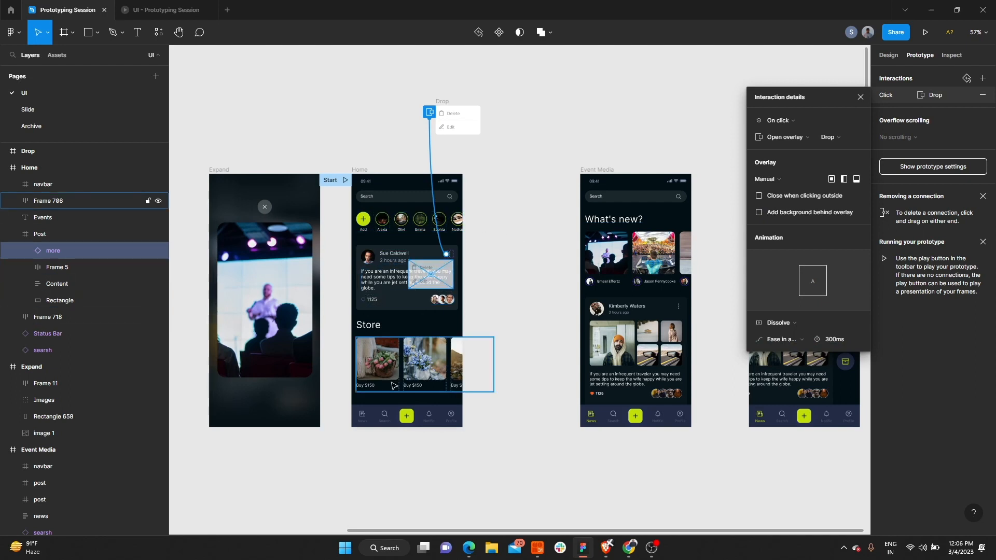
# Test the more menu in the prototype preview, and re-enable Close when clicking outside for the overlay in the design file.
pyautogui.click(166, 10)
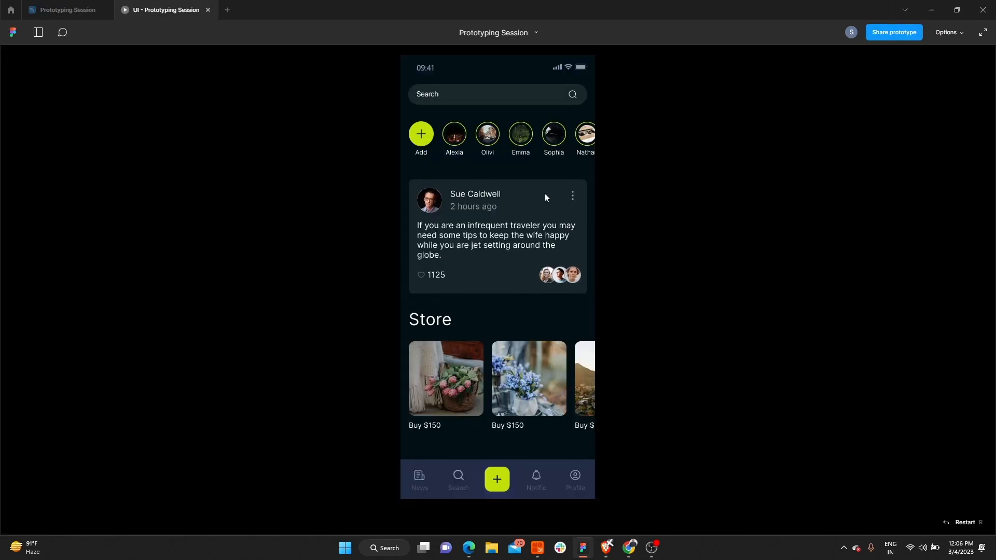
pyautogui.click(574, 196)
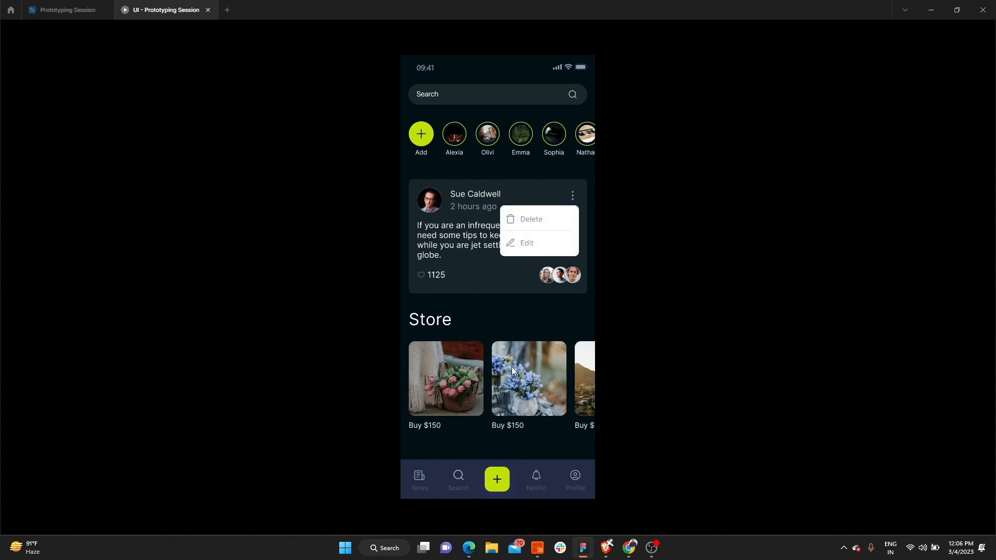
pyautogui.click(67, 9)
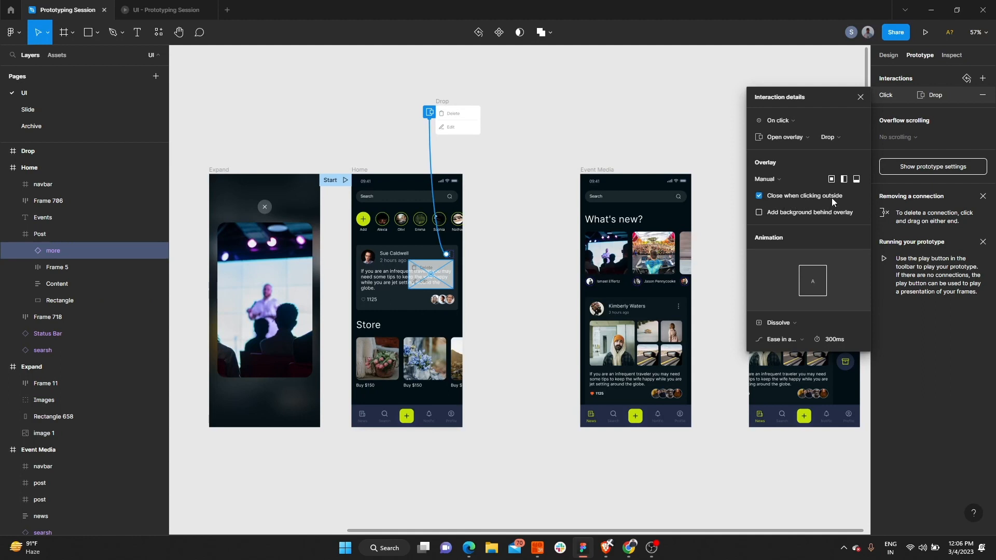
# Test in the prototype preview that the more menu opens and closes when clicking outside it.
pyautogui.click(172, 10)
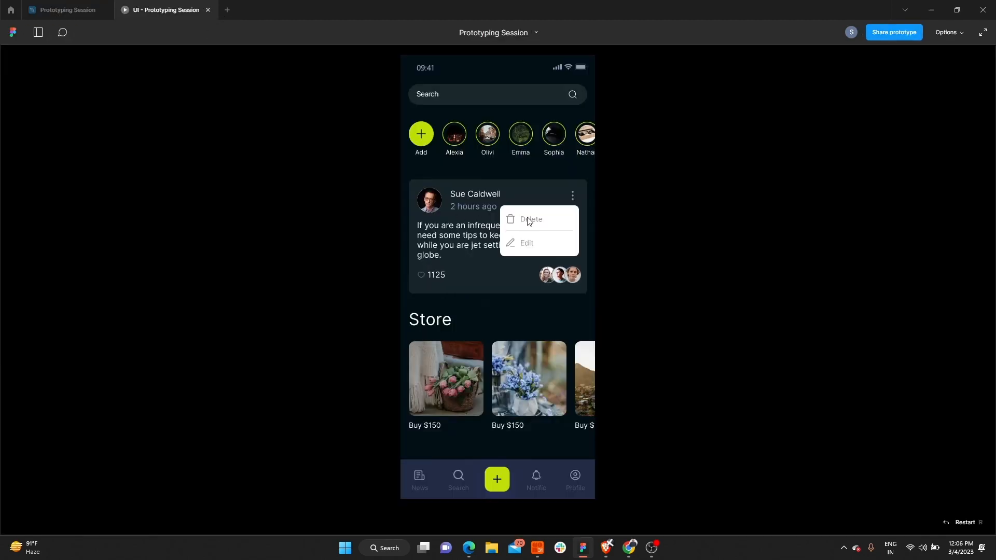
pyautogui.click(421, 206)
pyautogui.click(573, 199)
pyautogui.click(559, 164)
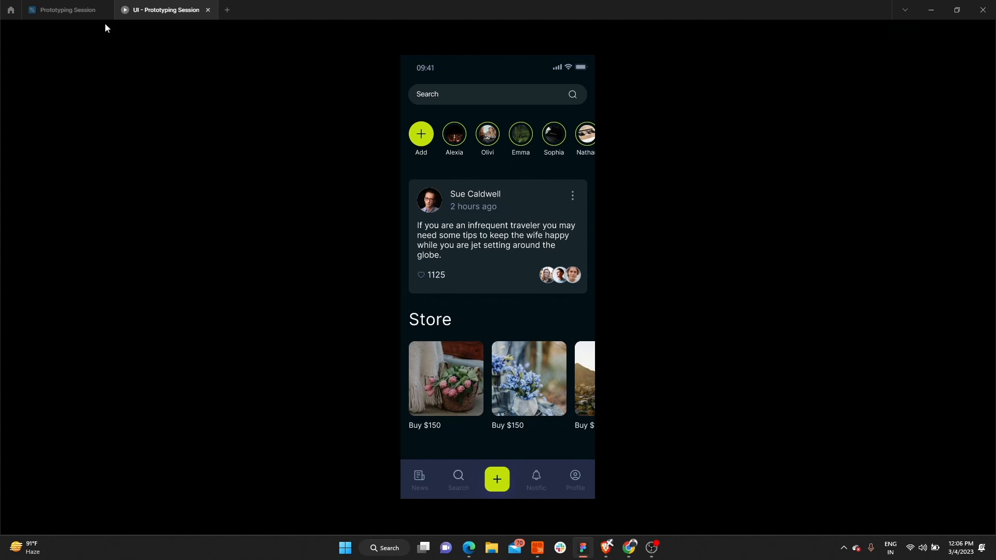
# Return to the design file and re-enable Add background behind overlay for the more icon's interaction.
pyautogui.click(75, 10)
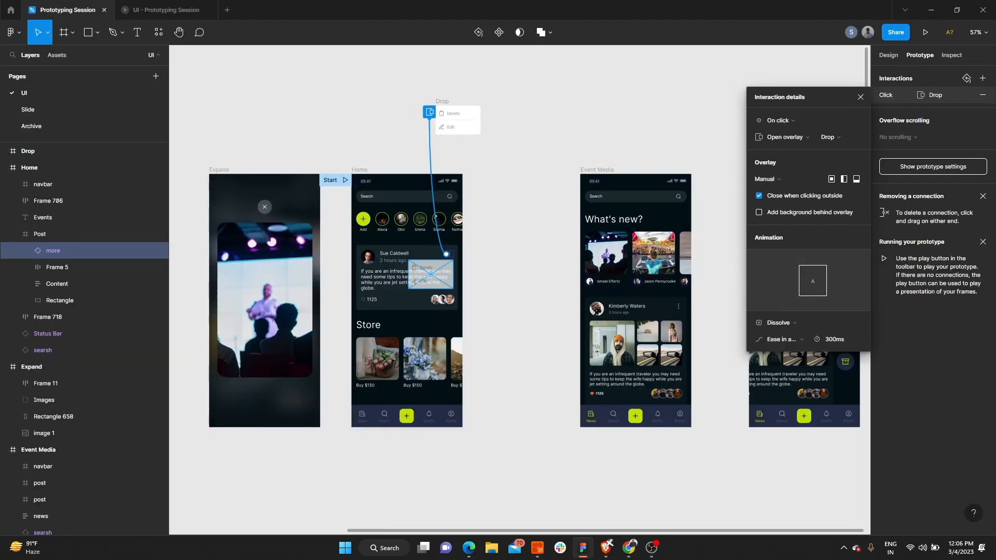
pyautogui.click(759, 213)
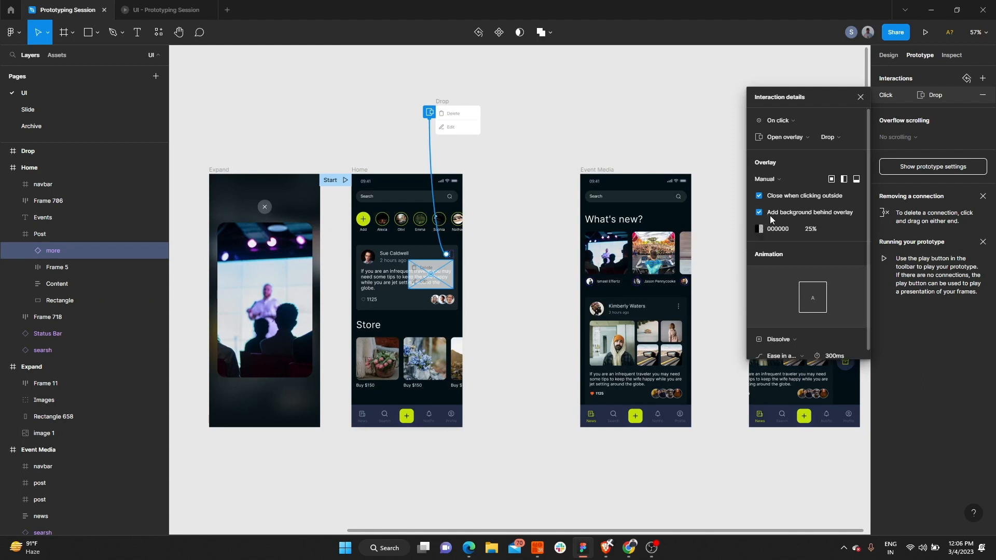
# Set the more icon's overlay background colour to light grey CECECE, keeping 25% opacity.
pyautogui.click(760, 228)
pyautogui.click(760, 228)
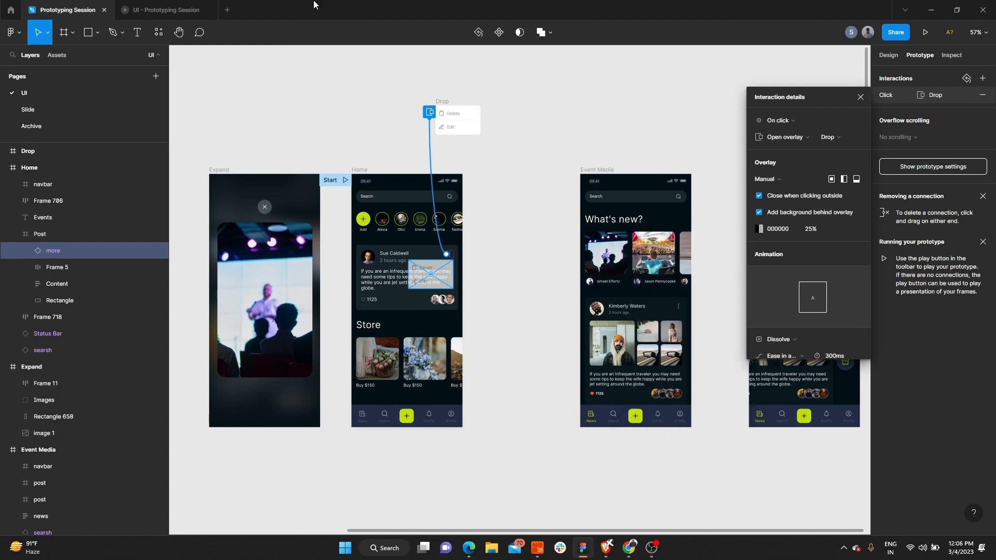
pyautogui.click(760, 229)
pyautogui.moveTo(675, 286); pyautogui.dragTo(588, 265)
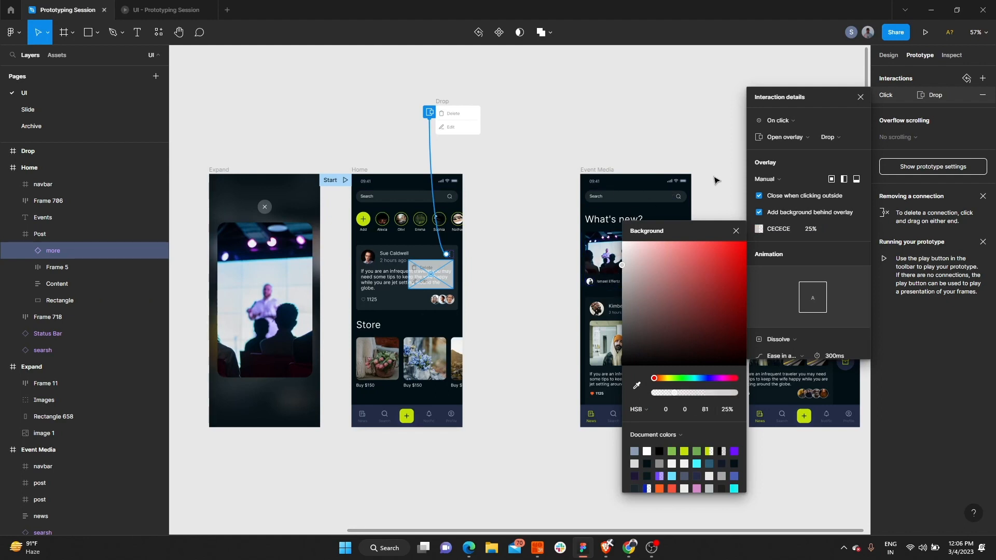
pyautogui.click(735, 230)
# Test the more menu's background in the prototype preview, and return to the design file to close the interaction details.
pyautogui.click(161, 10)
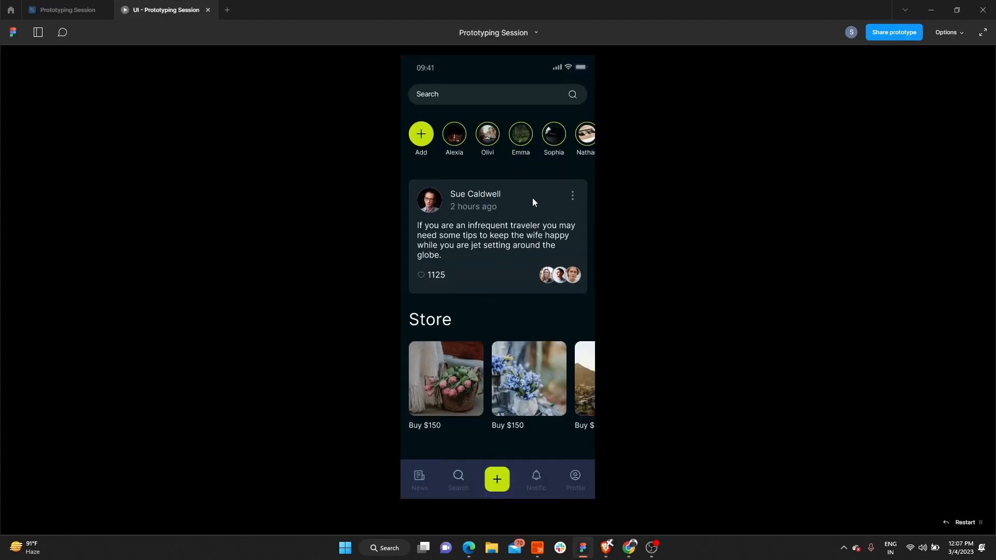
pyautogui.click(571, 197)
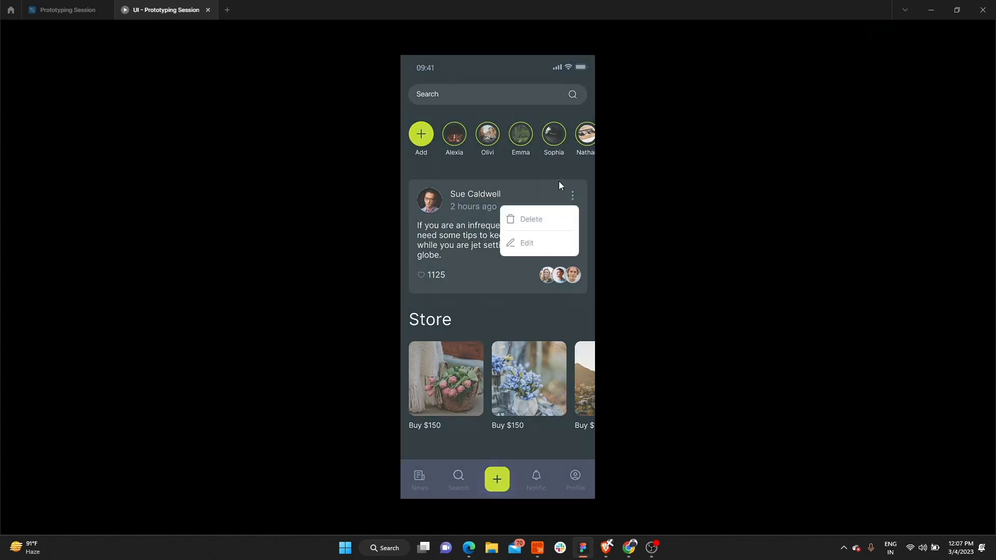
pyautogui.click(87, 4)
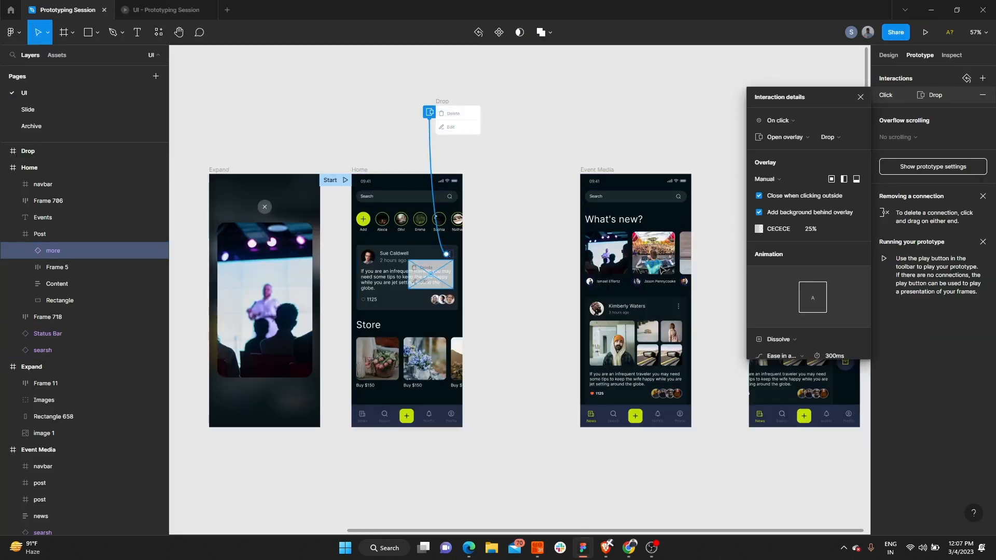
pyautogui.scroll(-1, 810, 222)
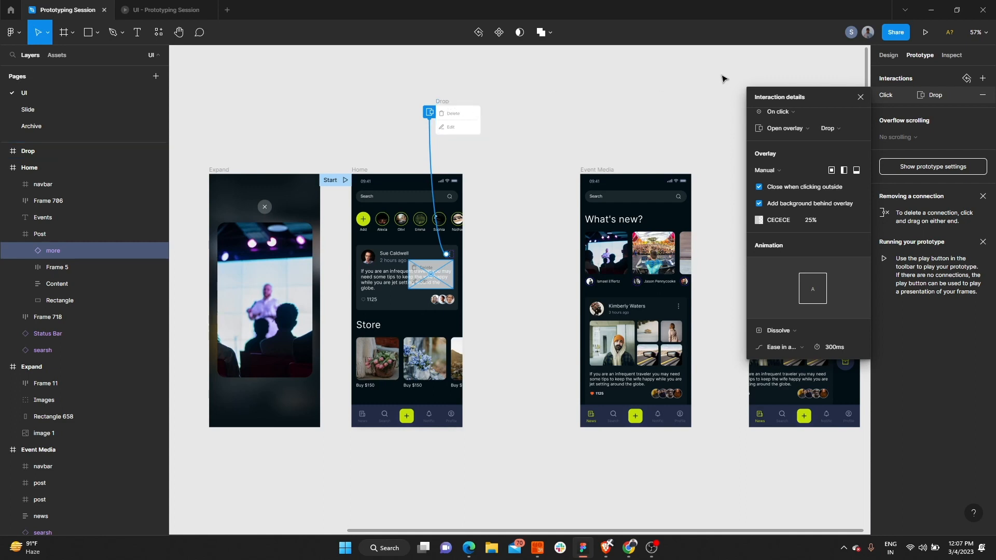
pyautogui.click(860, 98)
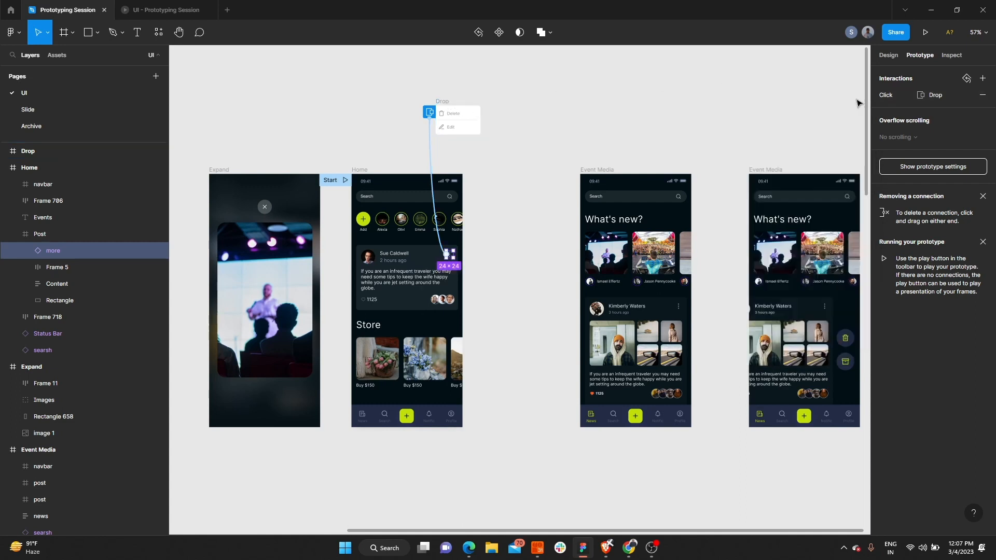
# Delete the Drop menu frame from the canvas and undo the deletion.
pyautogui.click(449, 104)
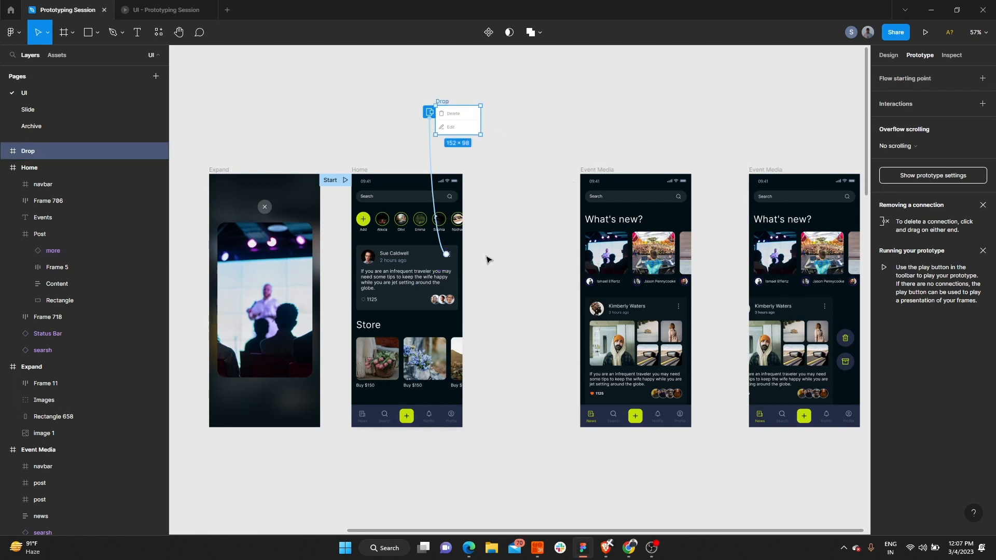
pyautogui.scroll(-3, 487, 258)
pyautogui.press('Delete')
pyautogui.scroll(-3, 482, 237)
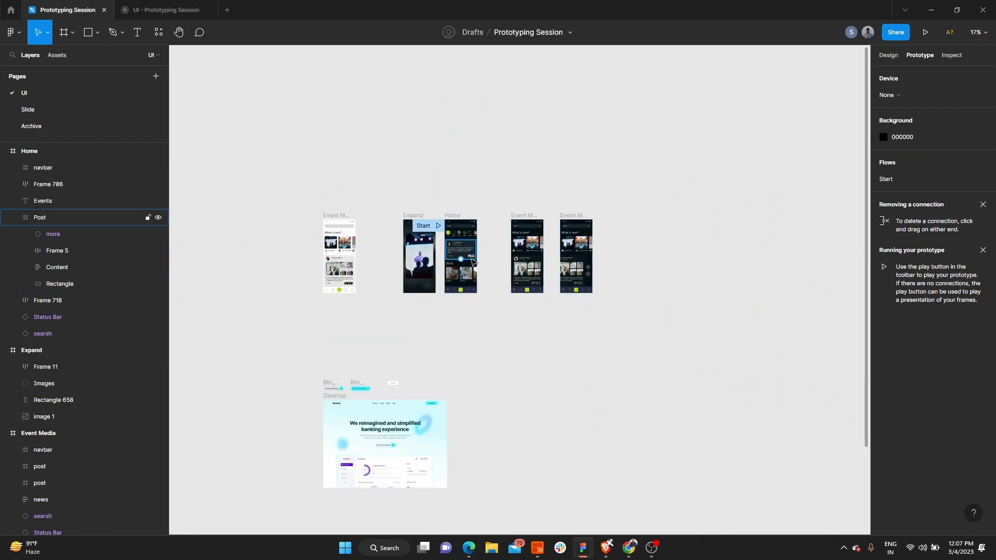
pyautogui.scroll(-3, 473, 262)
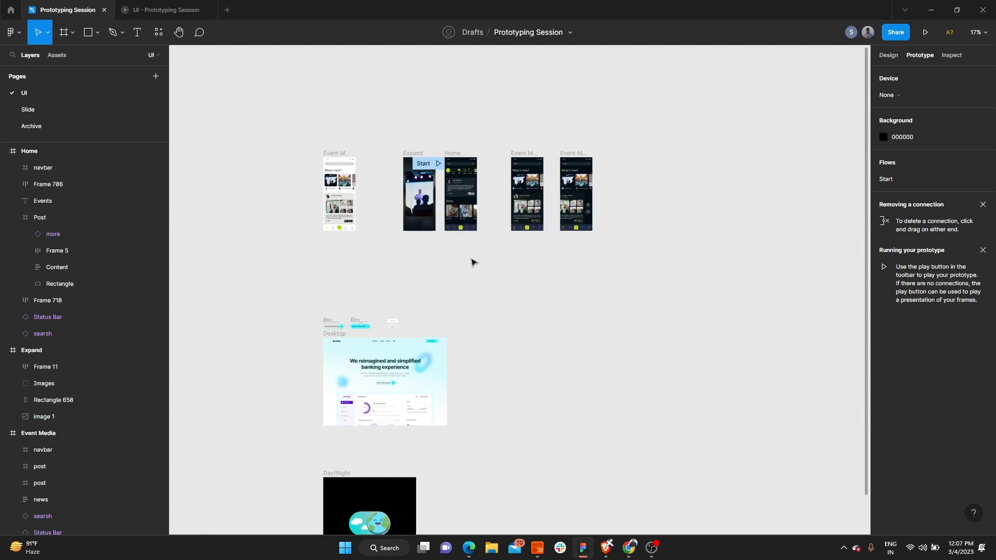
pyautogui.scroll(10, 514, 261)
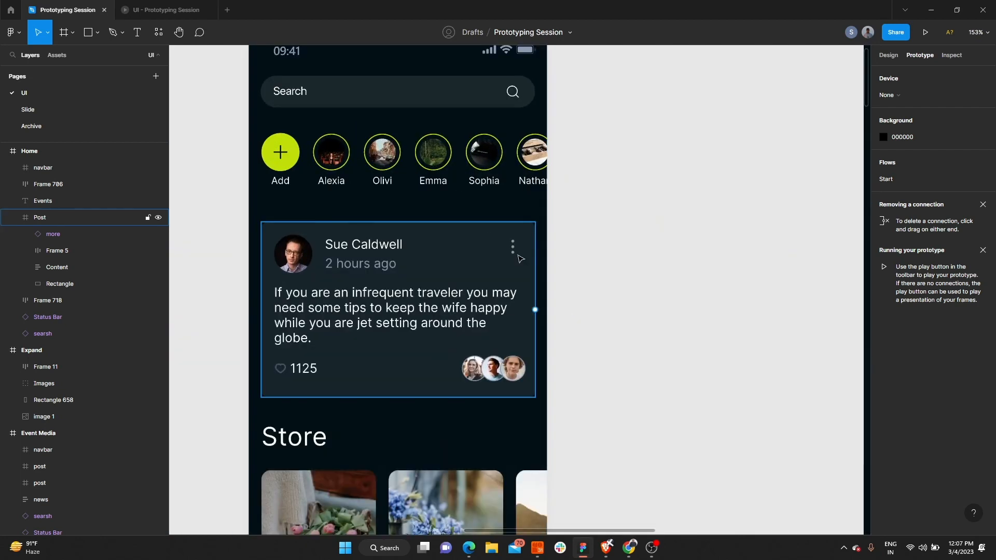
pyautogui.doubleClick(518, 255)
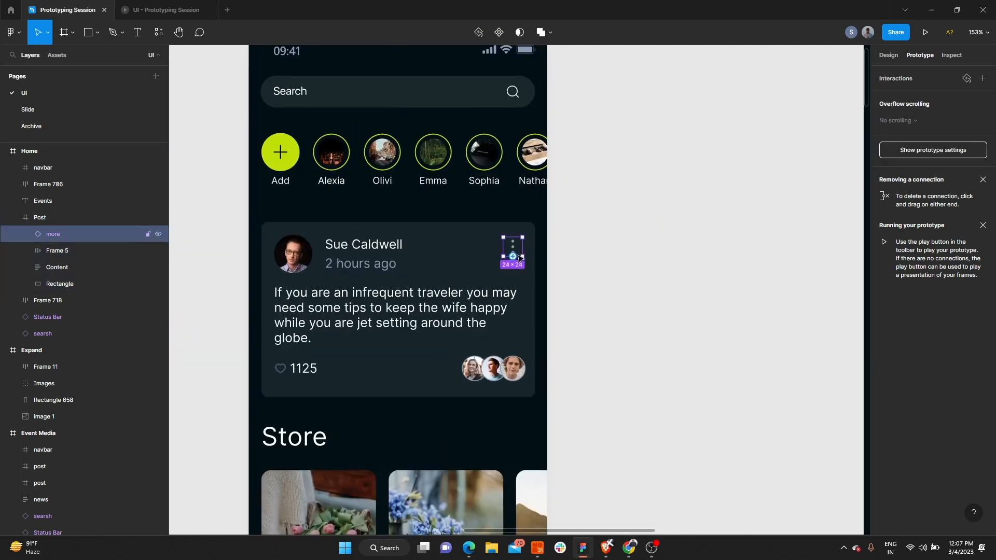
pyautogui.scroll(-5, 521, 259)
pyautogui.scroll(-3, 520, 258)
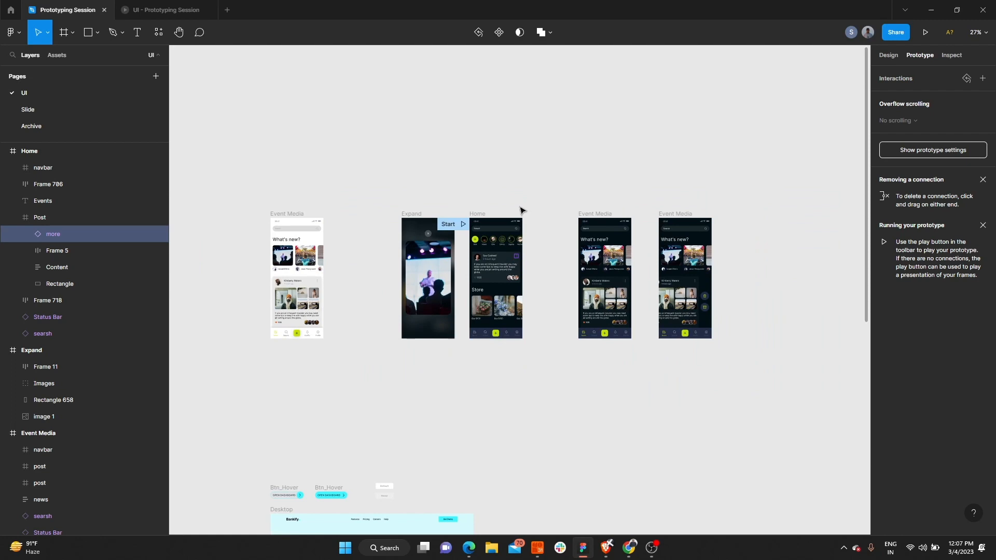
pyautogui.scroll(5, 521, 209)
pyautogui.press('Escape')
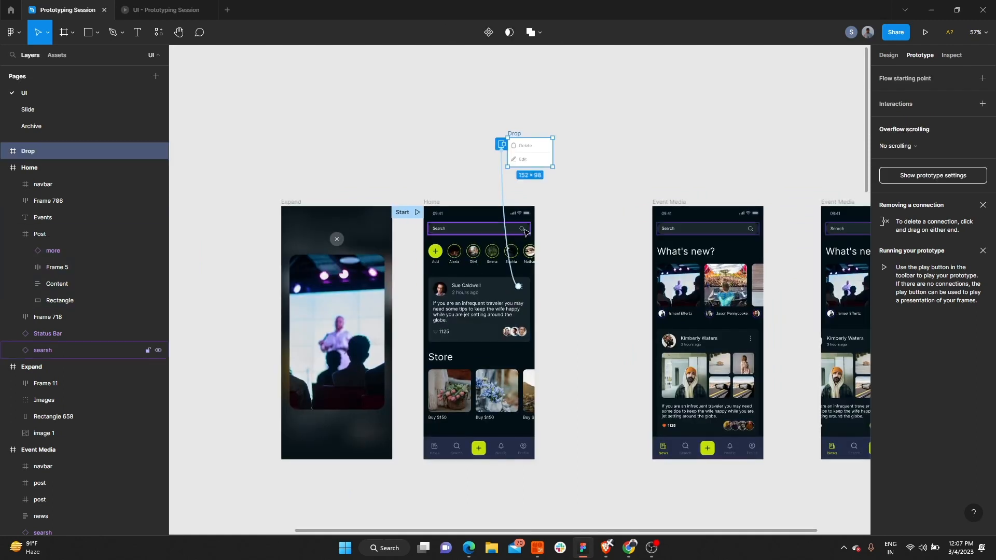
# Open the interaction linking the more icon to Drop, keep the Dissolve animation and set its easing to Gentle.
pyautogui.click(503, 192)
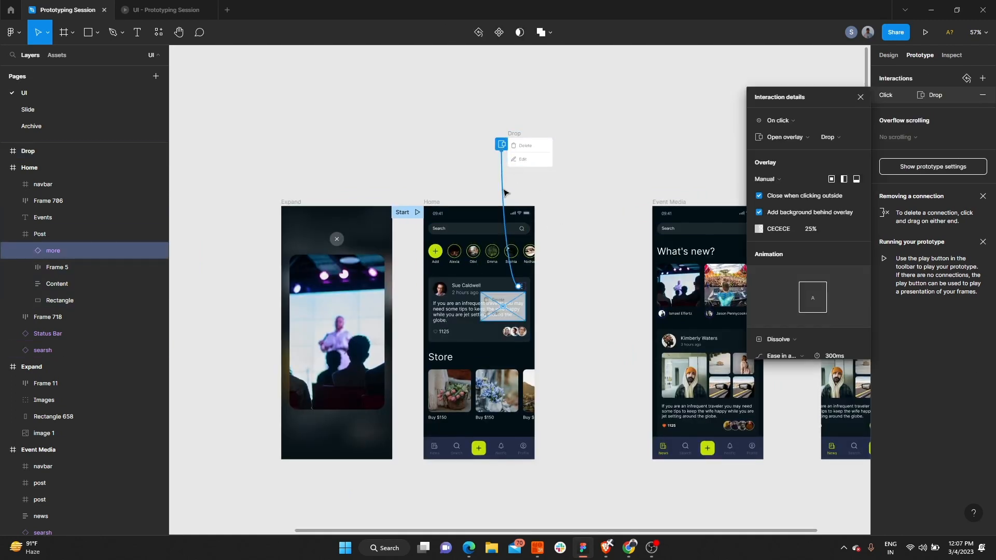
pyautogui.click(797, 339)
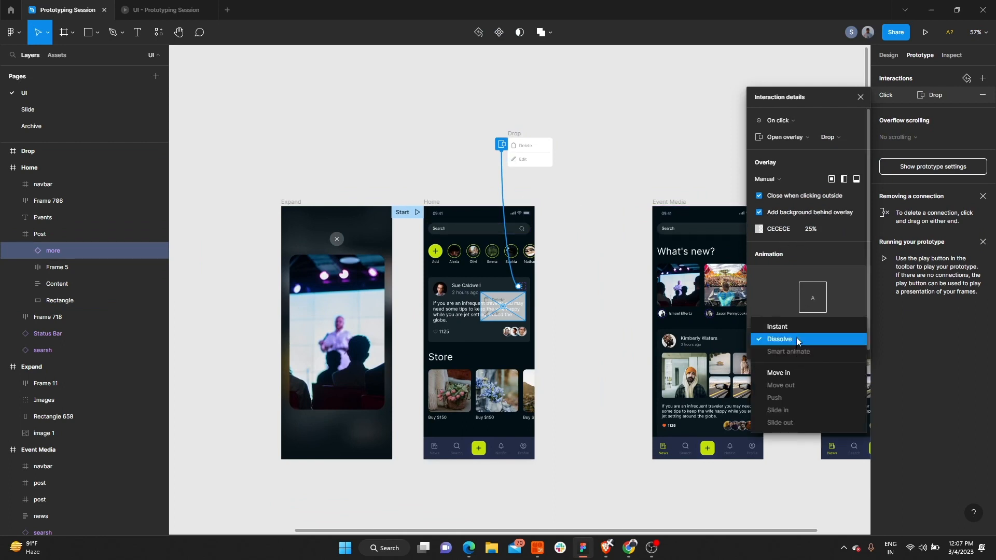
pyautogui.click(795, 337)
pyautogui.scroll(-1, 796, 298)
pyautogui.click(798, 348)
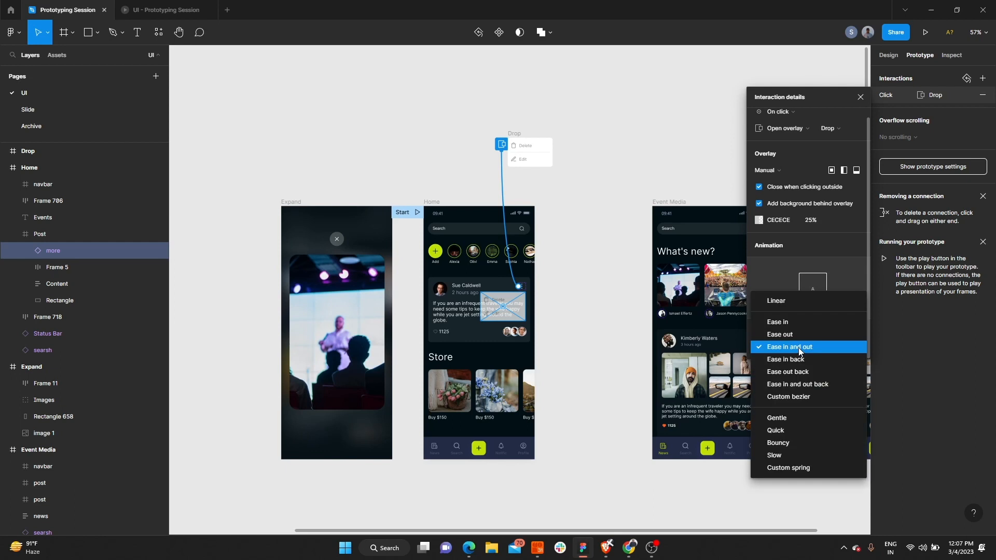
pyautogui.click(791, 419)
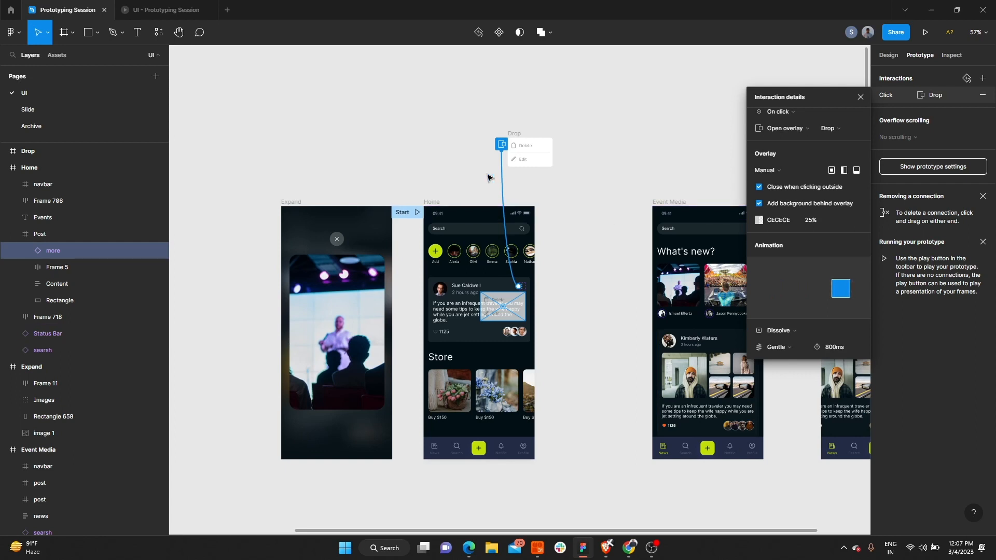
# Test the Gentle easing of the more menu by opening and closing it in the prototype preview.
pyautogui.click(171, 10)
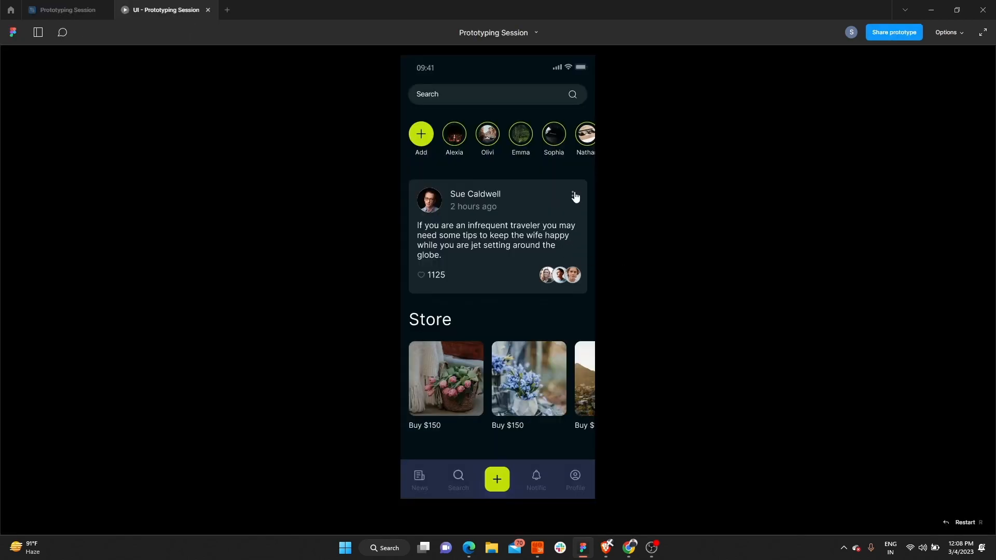
pyautogui.click(573, 196)
pyautogui.click(574, 195)
pyautogui.click(574, 194)
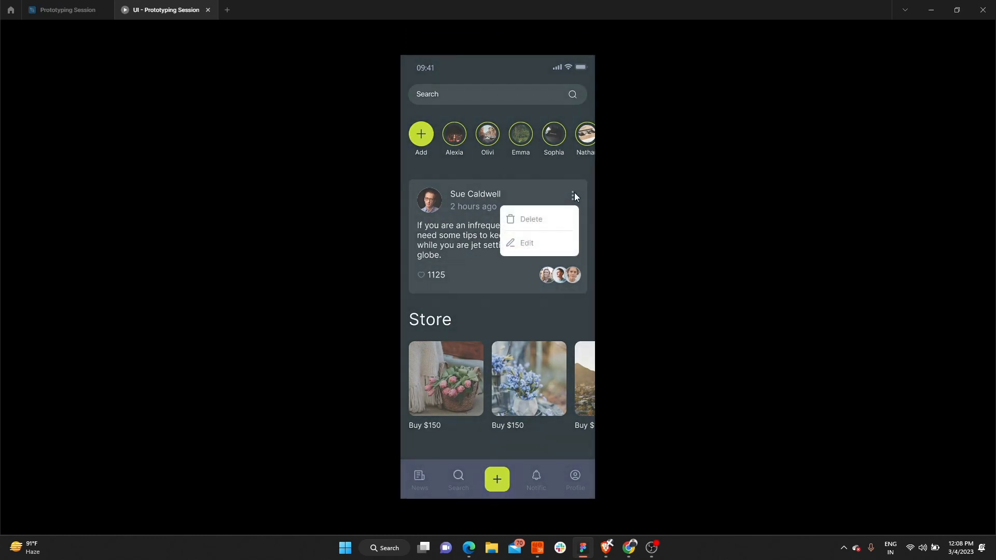
# Return to the design file and set the overlay animation's duration to 300 ms.
pyautogui.click(76, 6)
pyautogui.click(849, 349)
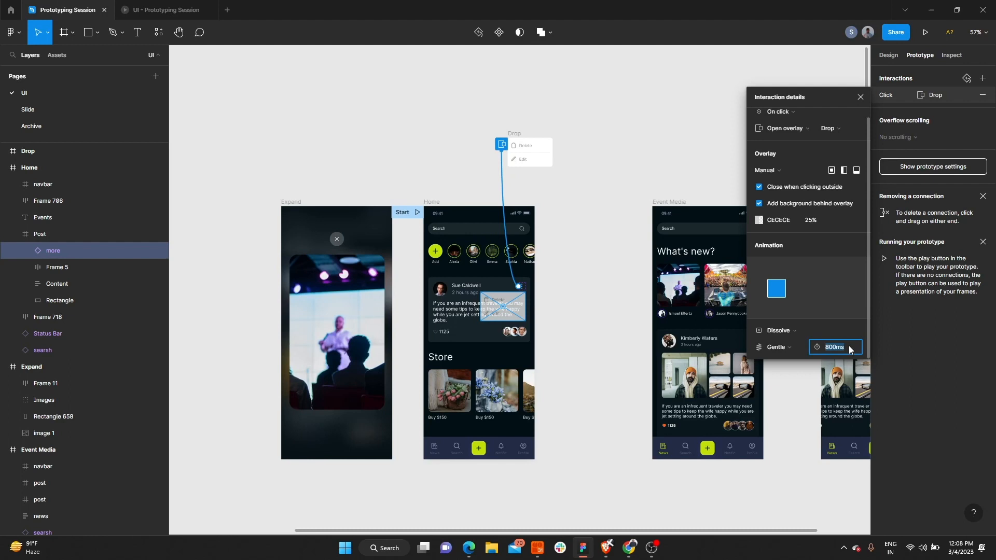
pyautogui.write('3')
pyautogui.press('Return')
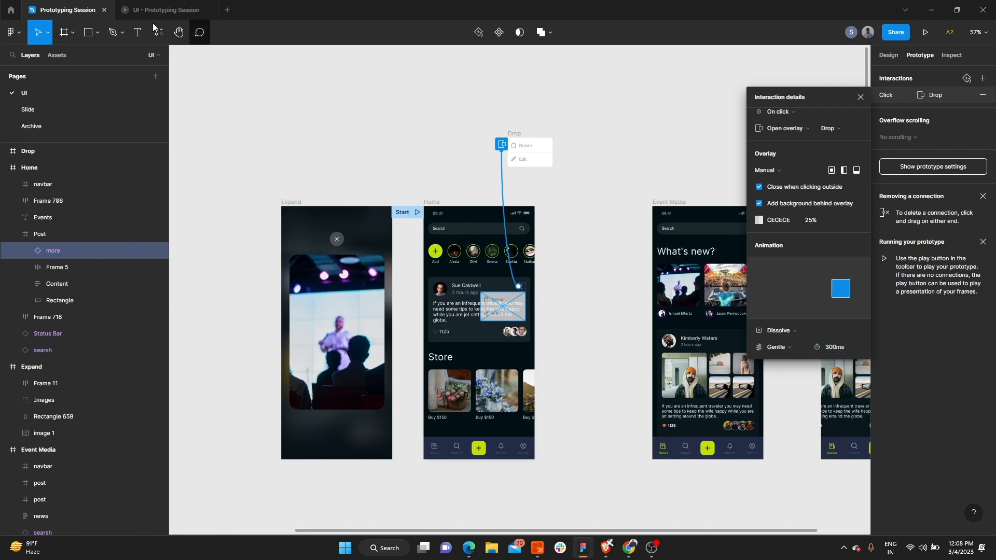
# Test the 300 ms animation by opening and closing the more menu in the prototype preview.
pyautogui.click(148, 5)
pyautogui.click(572, 196)
pyautogui.click(574, 192)
pyautogui.click(574, 193)
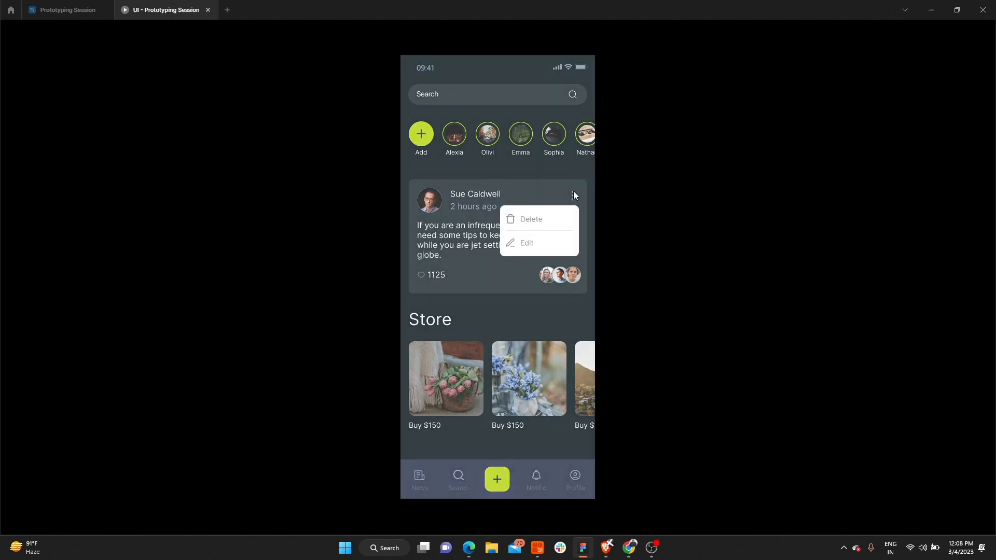
# In the design file, disable Add background behind overlay and set the overlay's Dissolve animation easing to Slow.
pyautogui.click(67, 10)
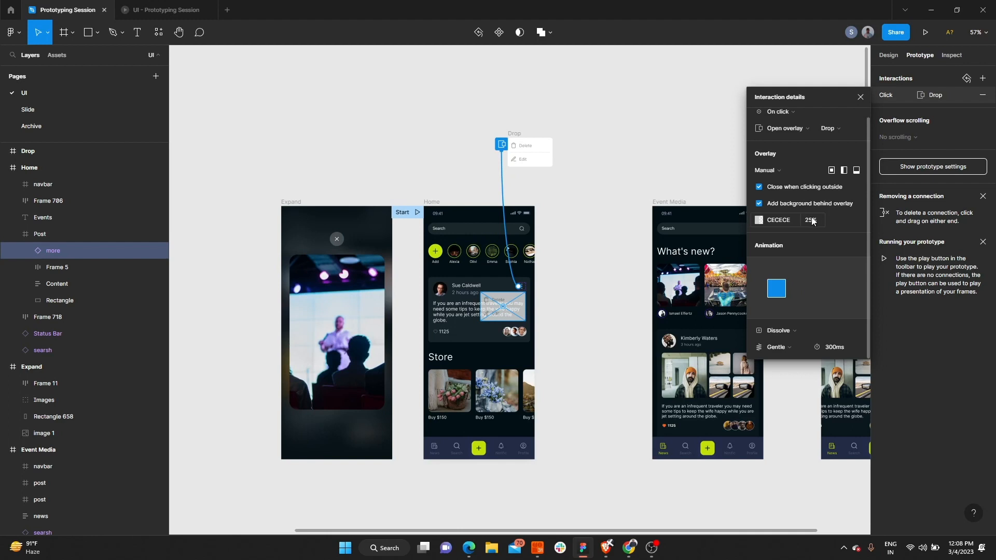
pyautogui.click(759, 204)
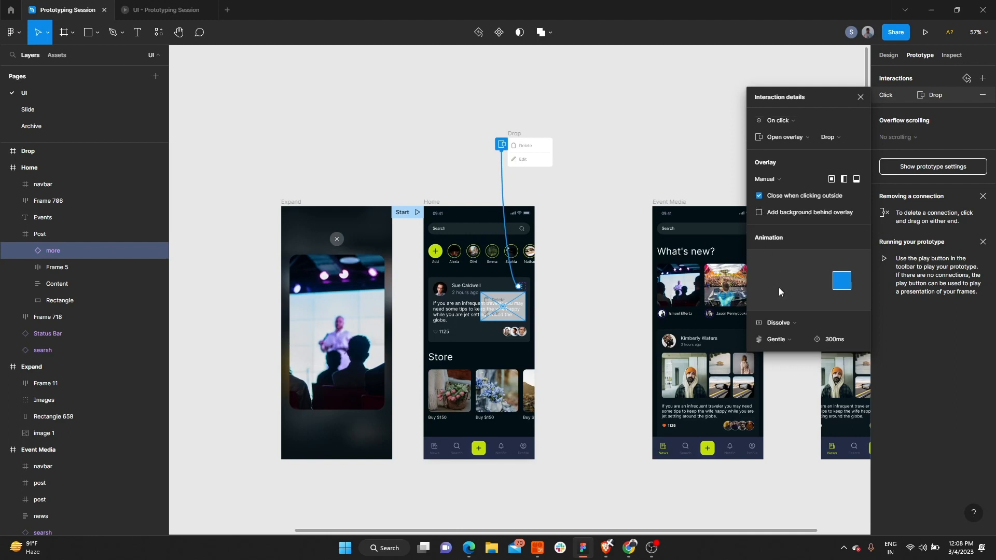
pyautogui.click(780, 323)
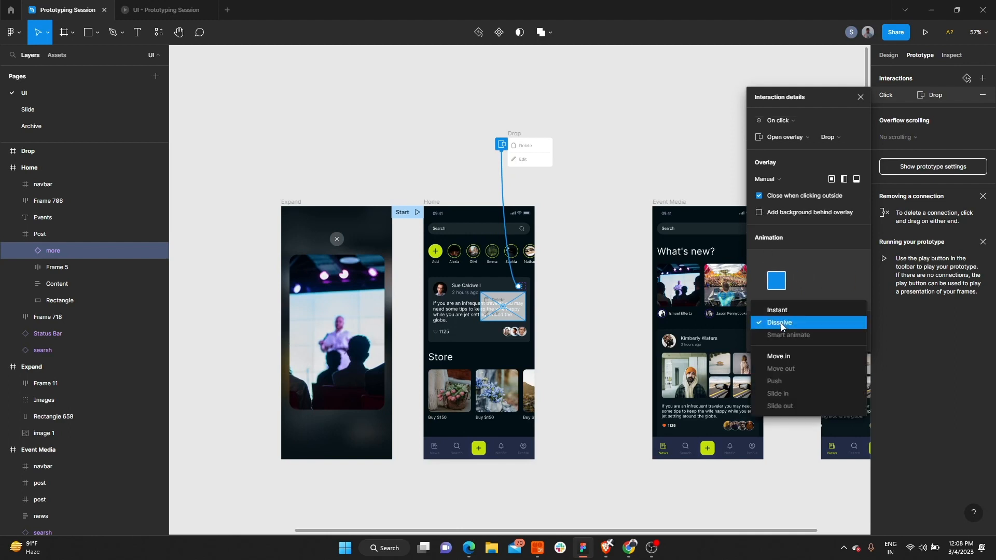
pyautogui.click(780, 323)
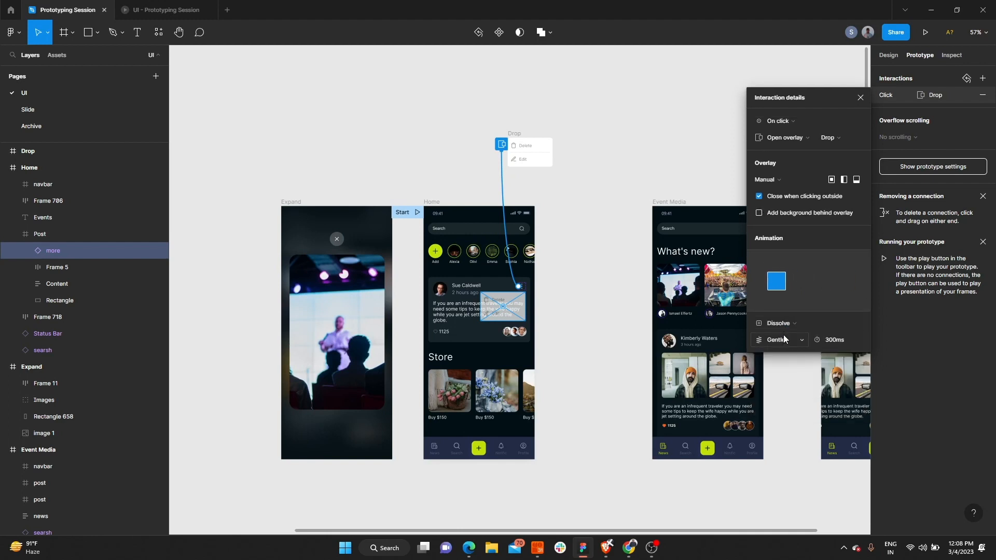
pyautogui.click(792, 322)
pyautogui.click(792, 322)
pyautogui.click(788, 338)
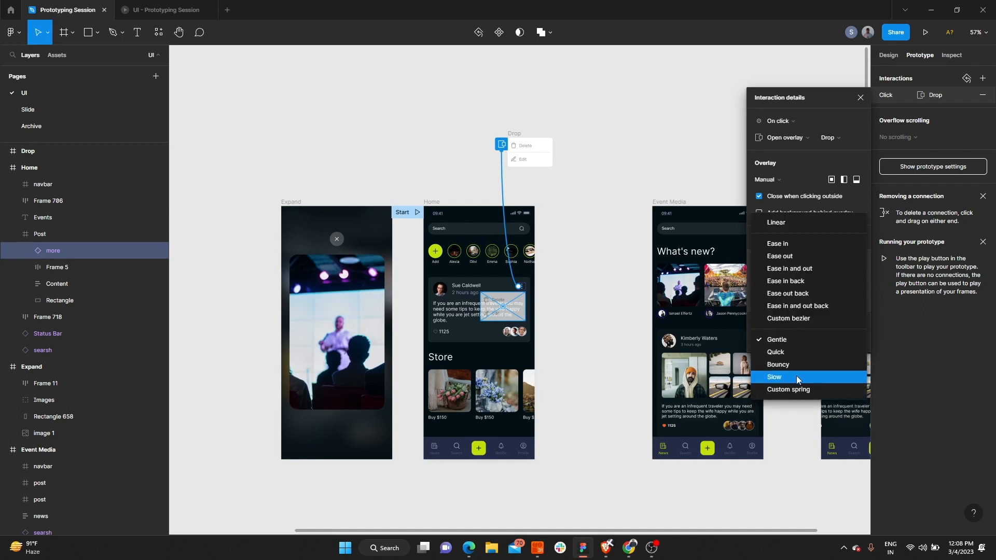
pyautogui.click(796, 379)
# Test the Slow easing by repeatedly opening and closing the more menu in the prototype preview.
pyautogui.hotkey('ctrl', 'alt', 'Return')
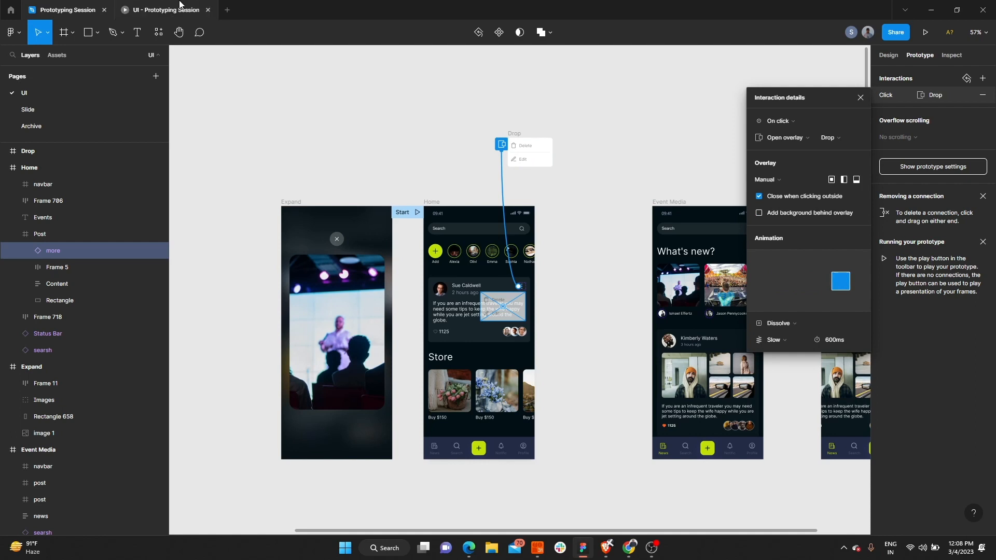
pyautogui.click(567, 189)
pyautogui.click(573, 195)
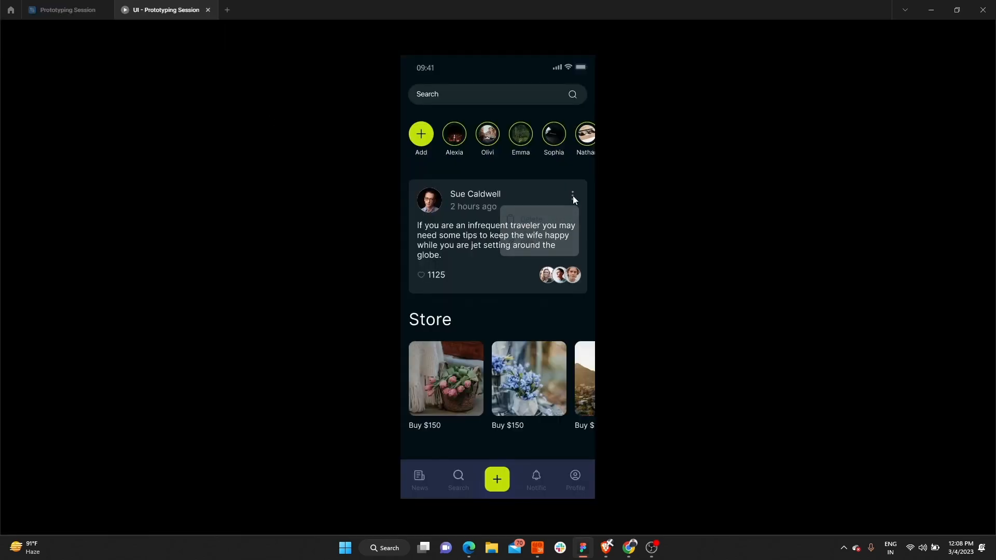
pyautogui.click(573, 195)
pyautogui.click(571, 195)
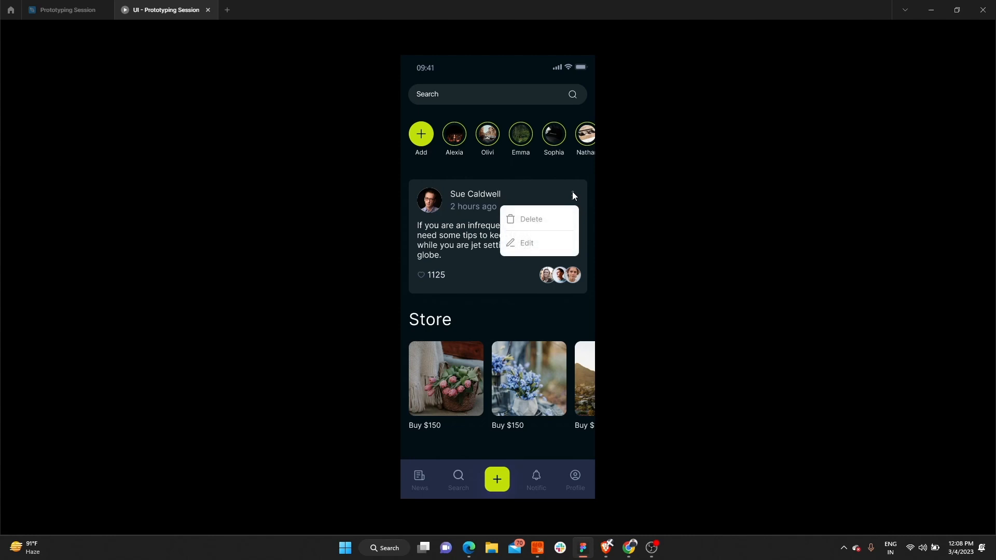
pyautogui.click(574, 190)
pyautogui.click(575, 196)
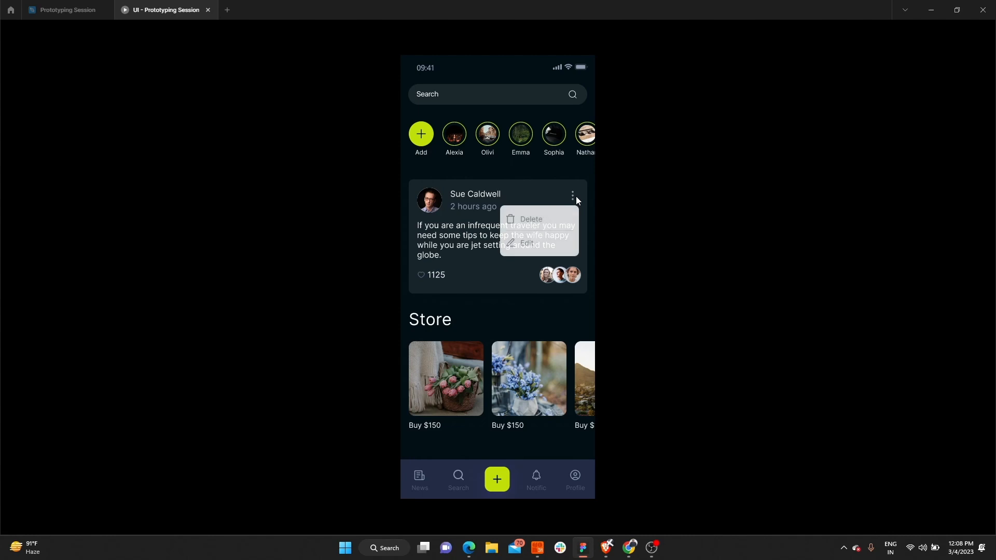
# Return to the design file and set the overlay animation's easing to Bouncy.
pyautogui.click(68, 9)
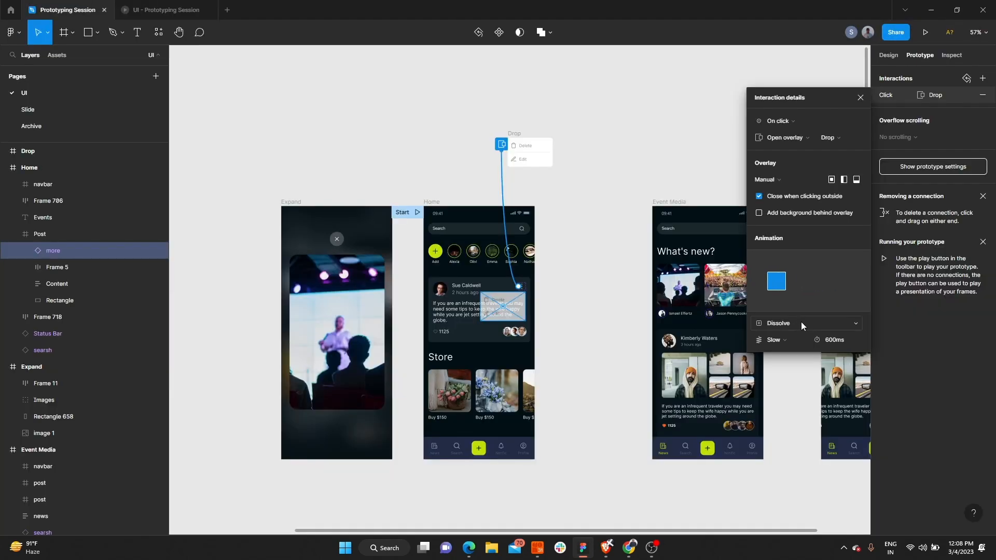
pyautogui.click(790, 339)
pyautogui.click(791, 329)
# Retest the more menu with the Bouncy easing in the prototype preview.
pyautogui.click(134, 7)
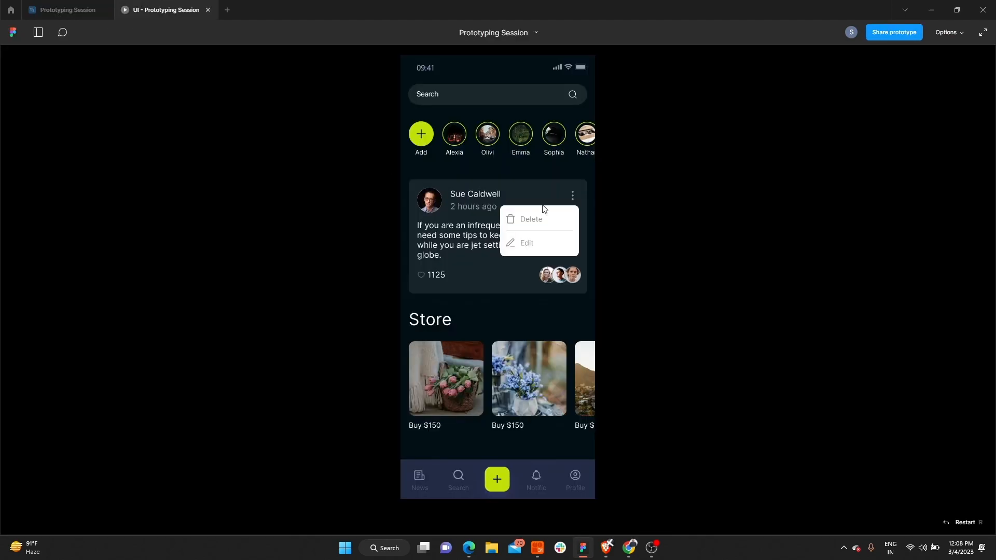
pyautogui.click(570, 195)
pyautogui.click(573, 197)
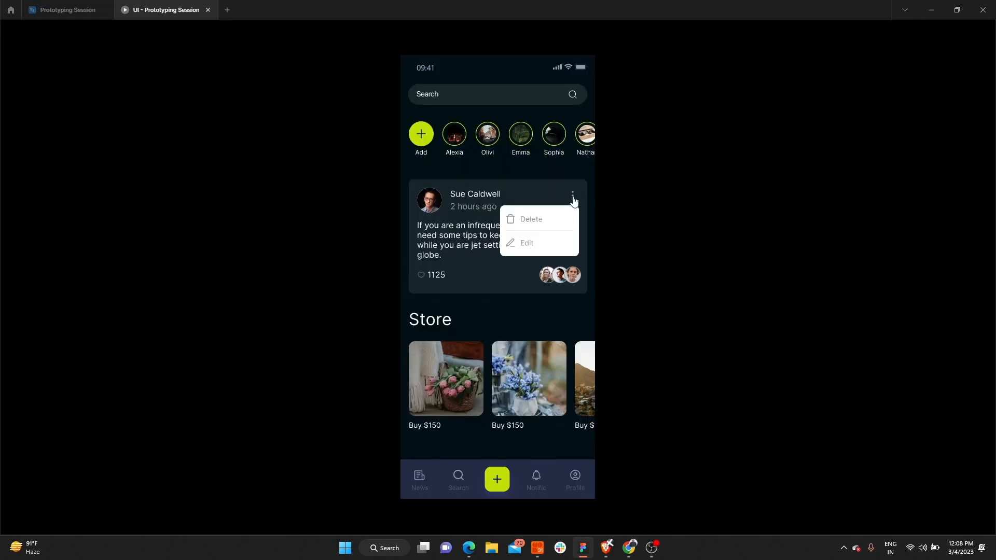
# Toggle the post's more menu again in the prototype preview and return to the design file.
pyautogui.click(573, 197)
pyautogui.click(573, 197)
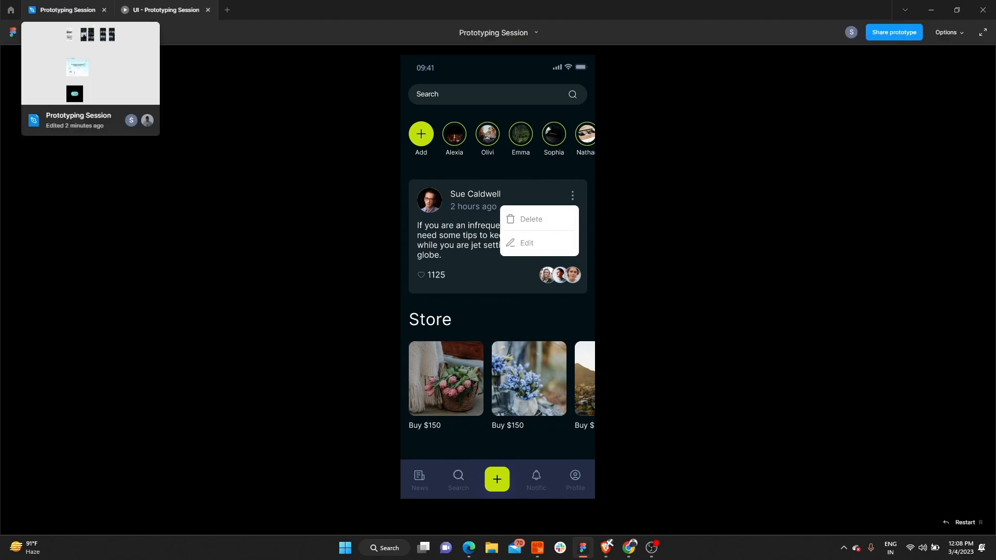
pyautogui.click(99, 8)
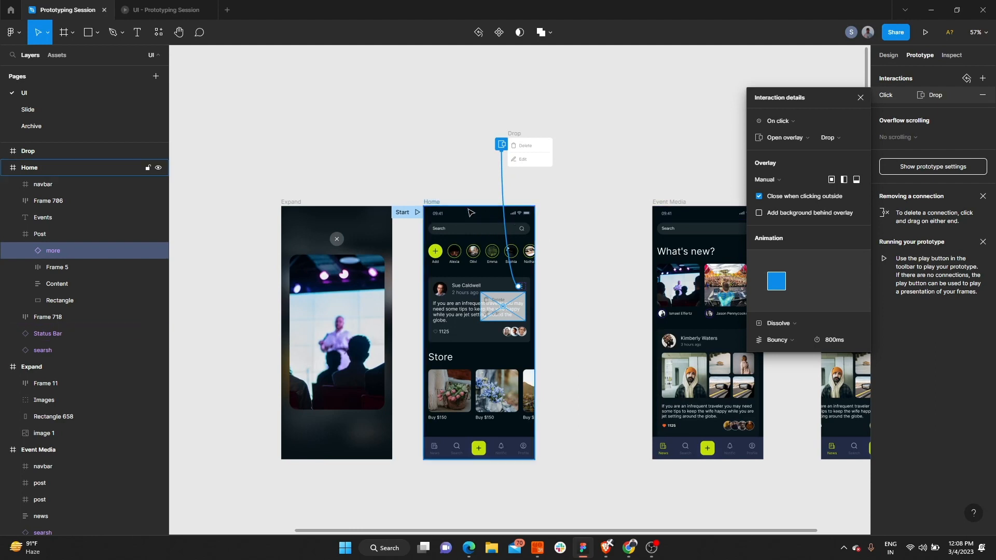
# Delete the Drop frame placed above the Home screen.
pyautogui.scroll(-3, 471, 212)
pyautogui.click(533, 269)
pyautogui.click(506, 166)
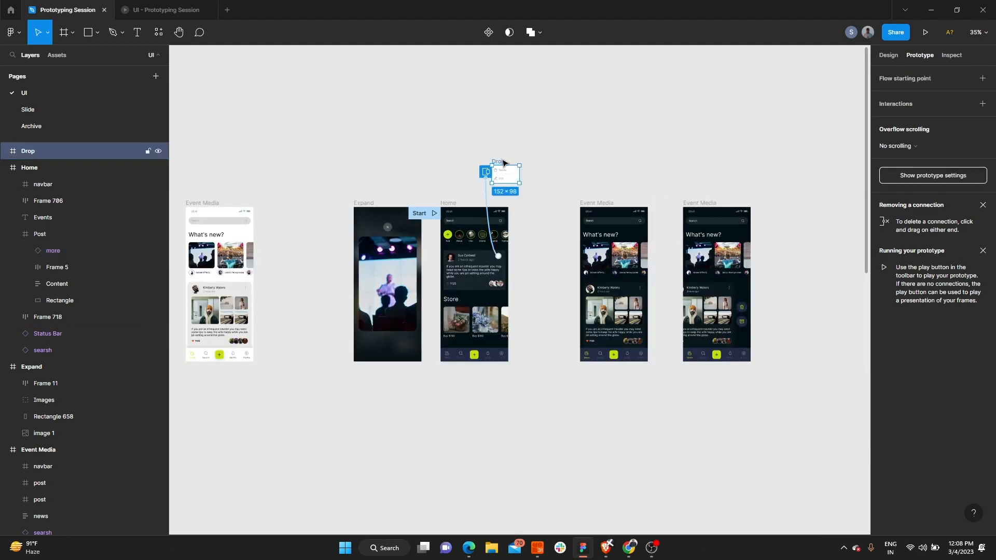
pyautogui.press('Delete')
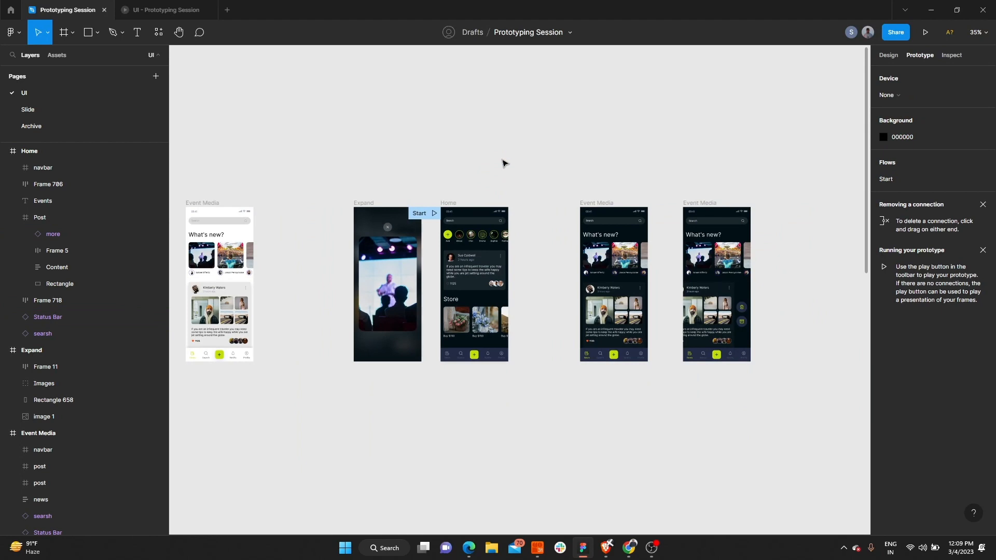
# Run the Bankify Desktop frame in the prototype preview and check the Open Dashboard button's hover effect.
pyautogui.scroll(-6, 540, 253)
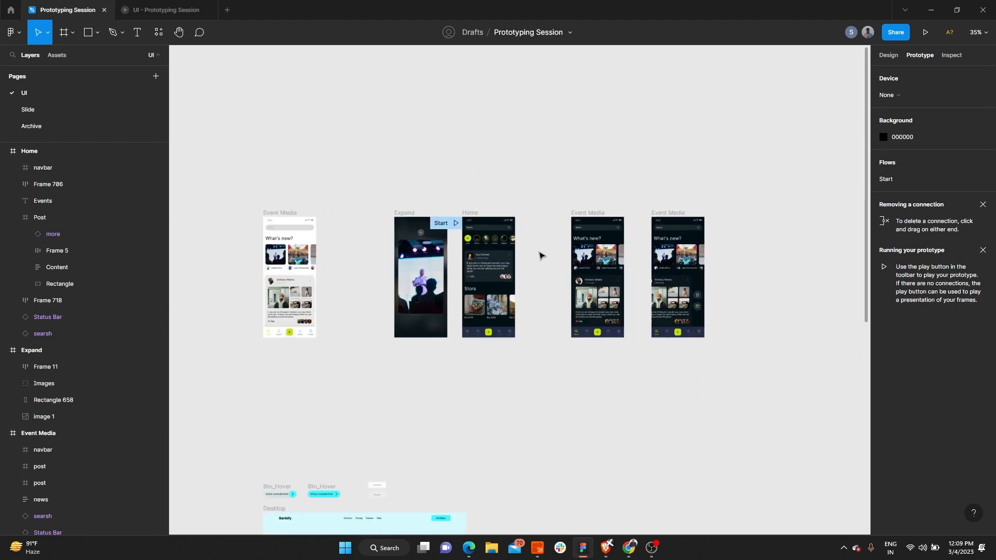
pyautogui.scroll(6, 485, 316)
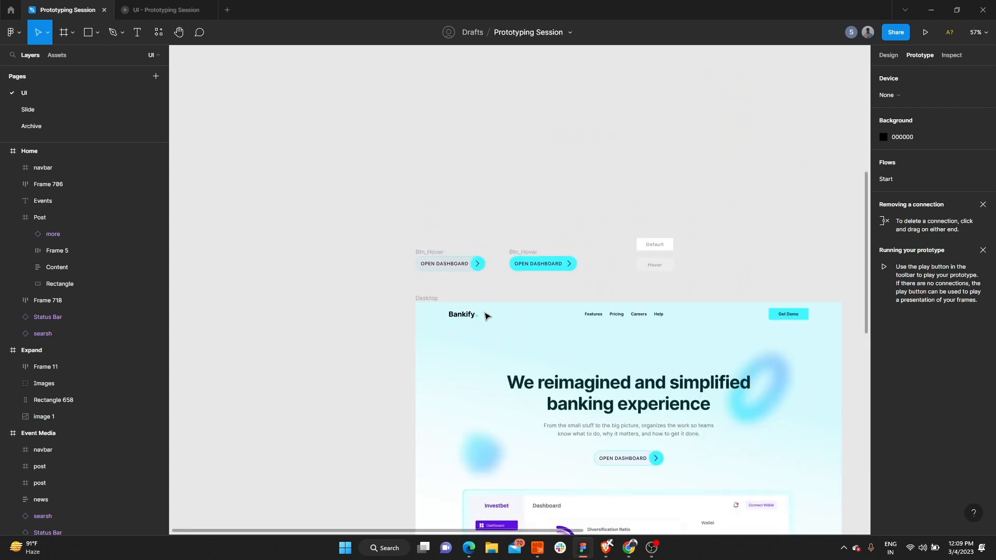
pyautogui.click(428, 298)
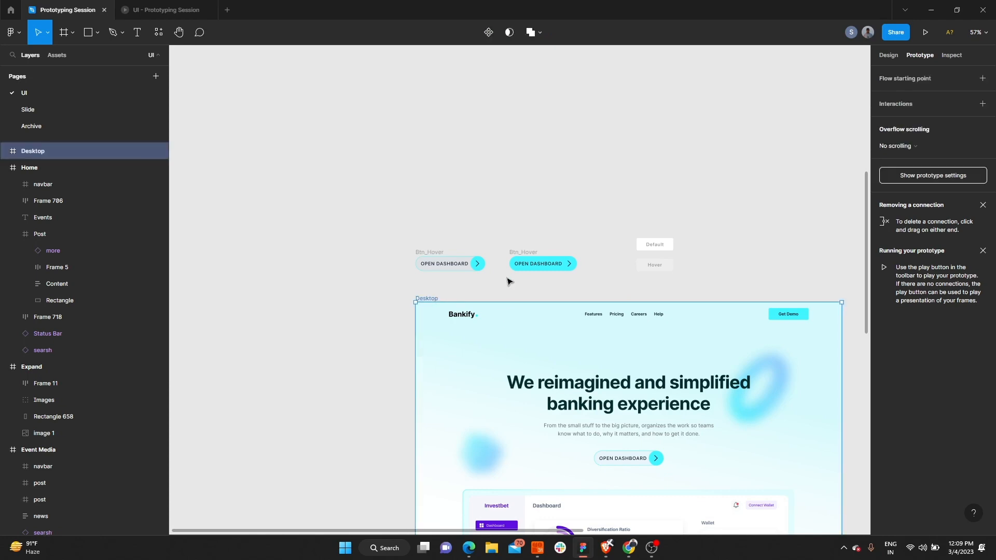
pyautogui.click(926, 33)
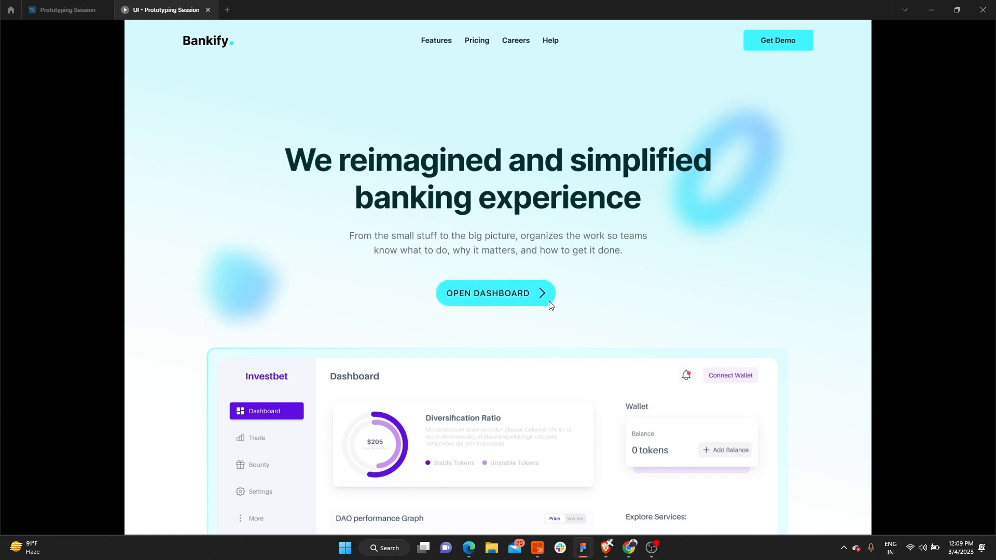
# Return to the design file and delete the Open Dashboard button instance from the Bankify Desktop frame.
pyautogui.click(67, 10)
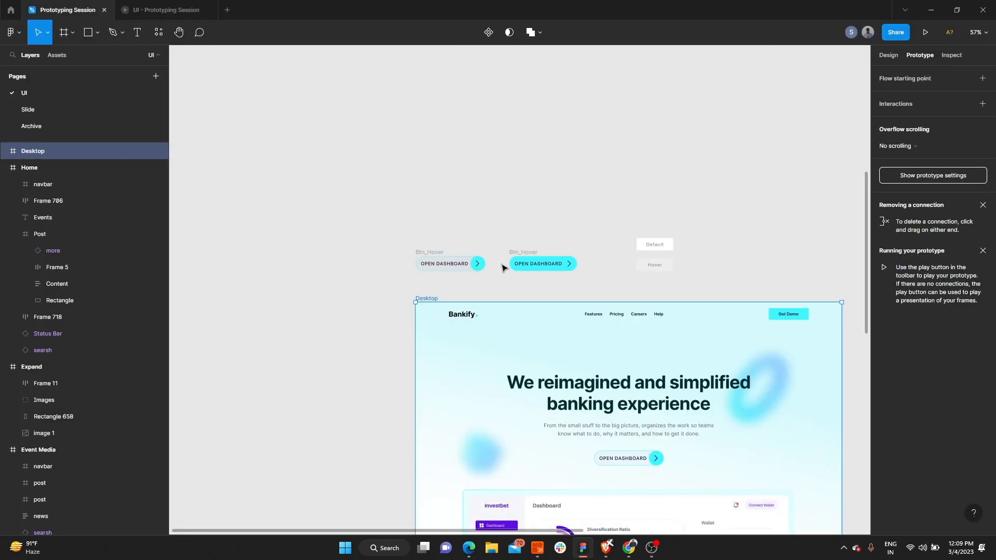
pyautogui.click(646, 460)
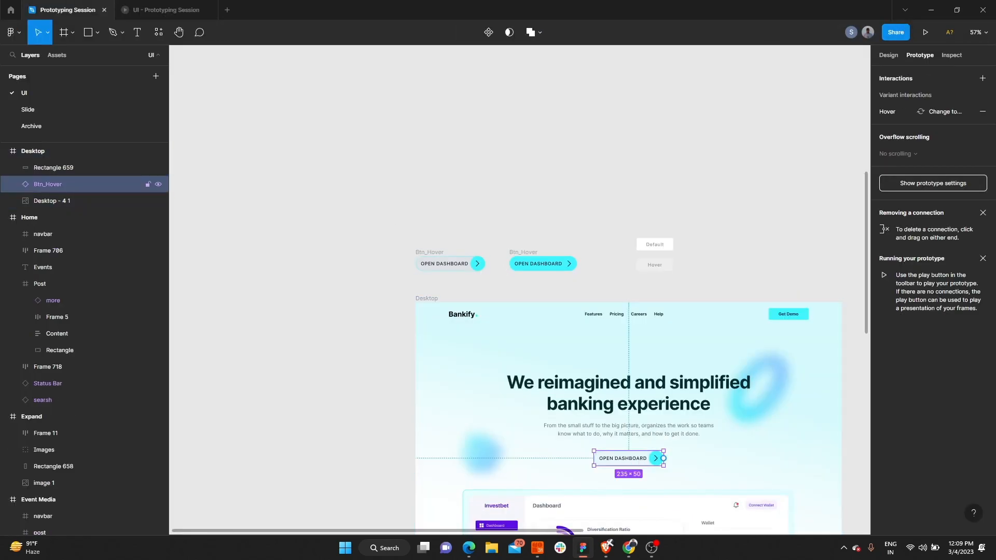
pyautogui.press('Delete')
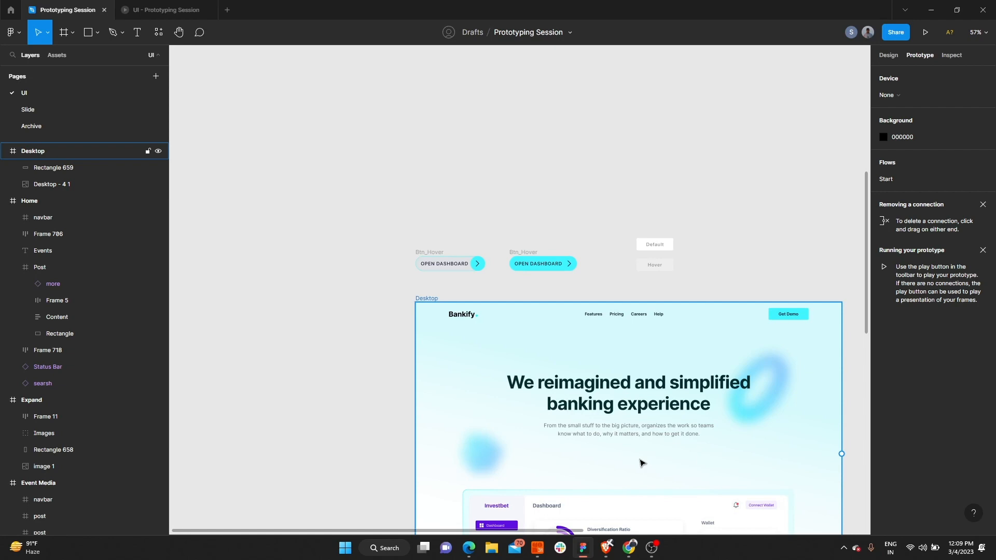
pyautogui.scroll(-4, 642, 462)
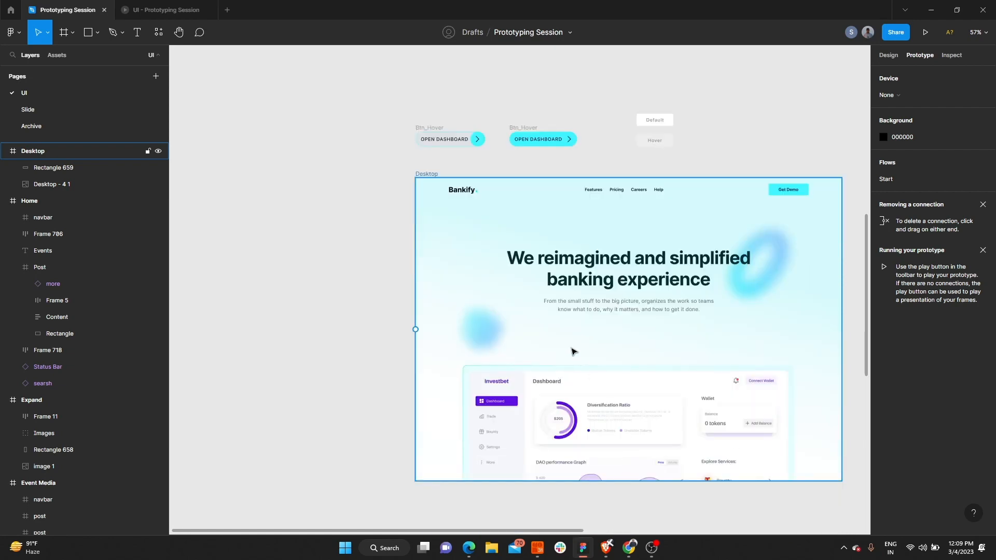
pyautogui.scroll(-5, 518, 367)
pyautogui.scroll(3, 590, 306)
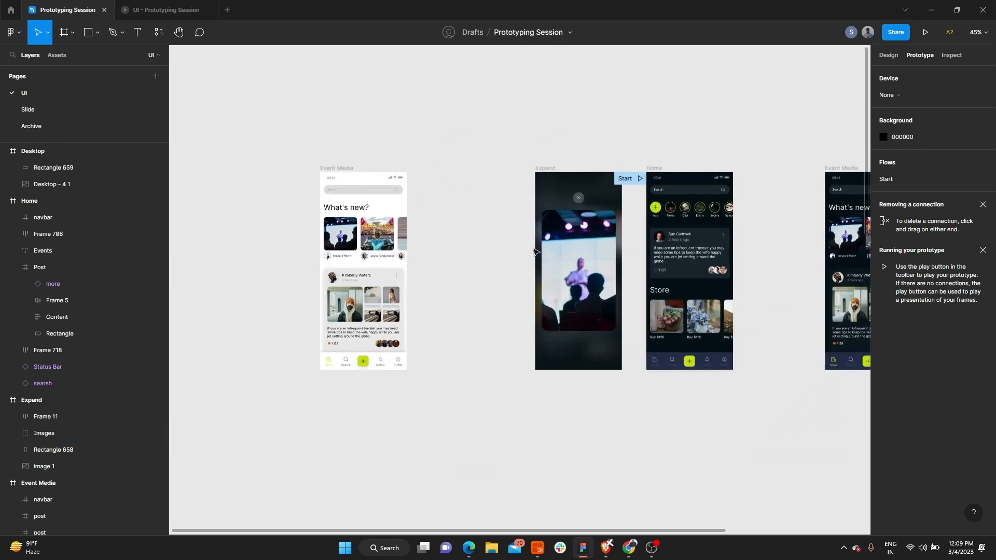
pyautogui.scroll(-6, 580, 311)
pyautogui.scroll(-2, 493, 321)
pyautogui.click(400, 333)
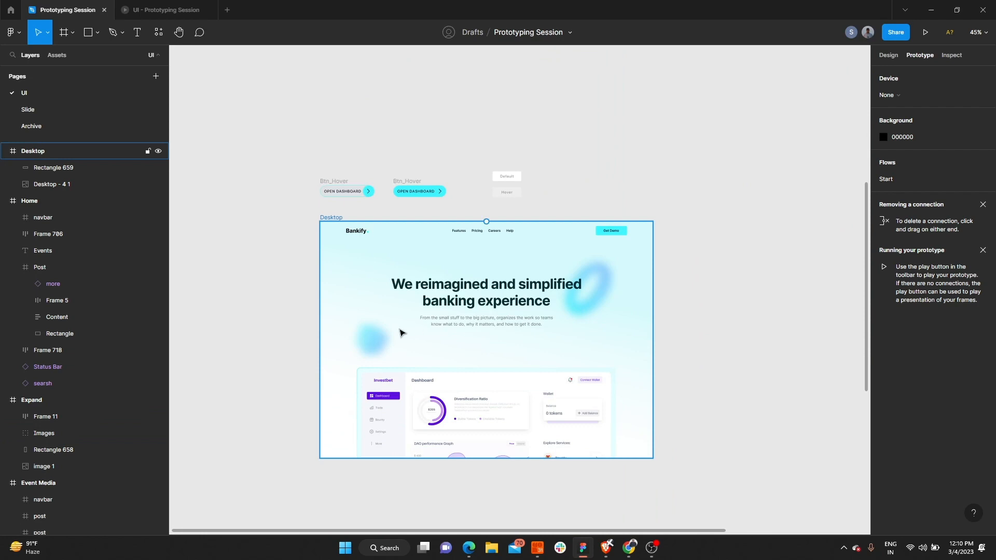
pyautogui.scroll(2, 399, 335)
pyautogui.click(493, 325)
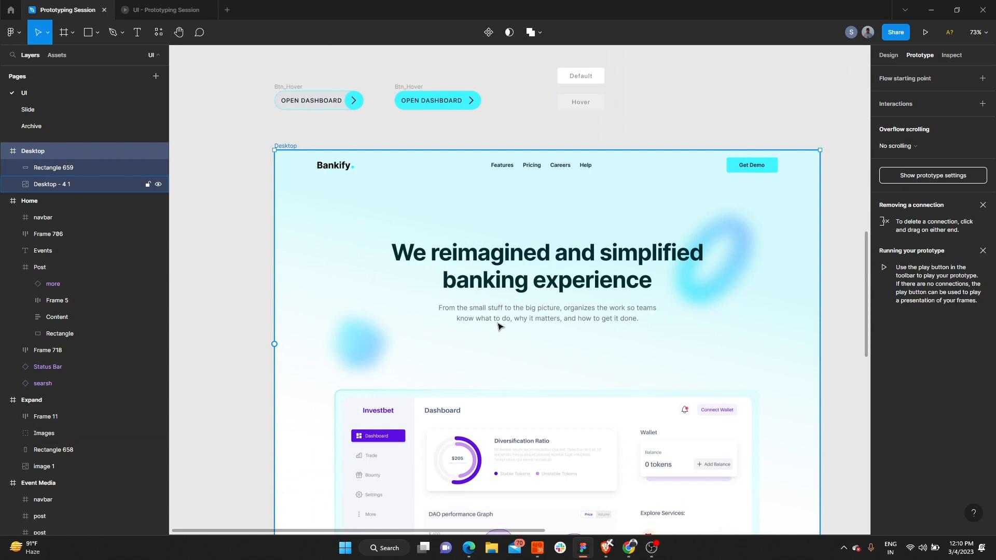
# Examine the outlined and filled Btn_Hover button frames above the Desktop frame and the layers they contain.
pyautogui.scroll(4, 280, 73)
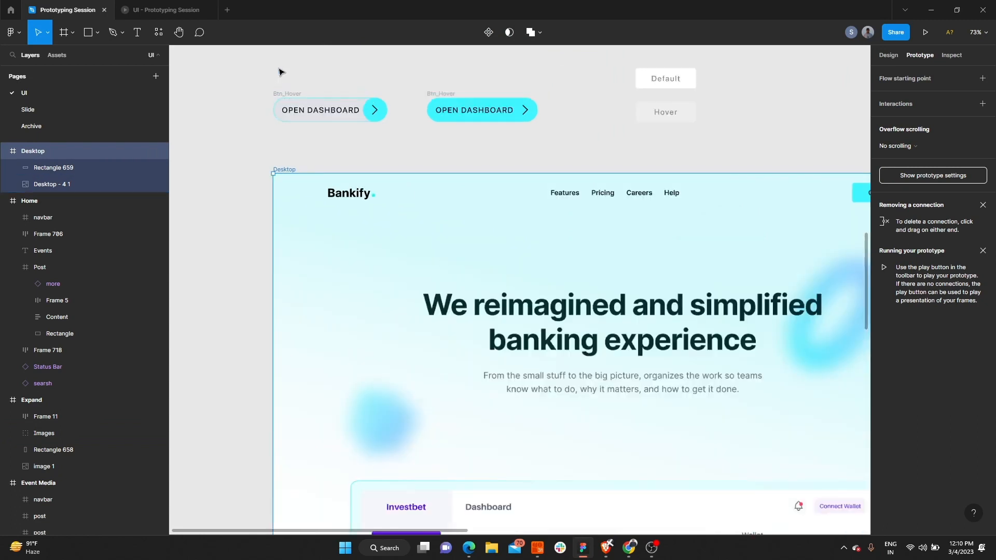
pyautogui.hscroll(2, 407, 118)
pyautogui.scroll(-3, 402, 120)
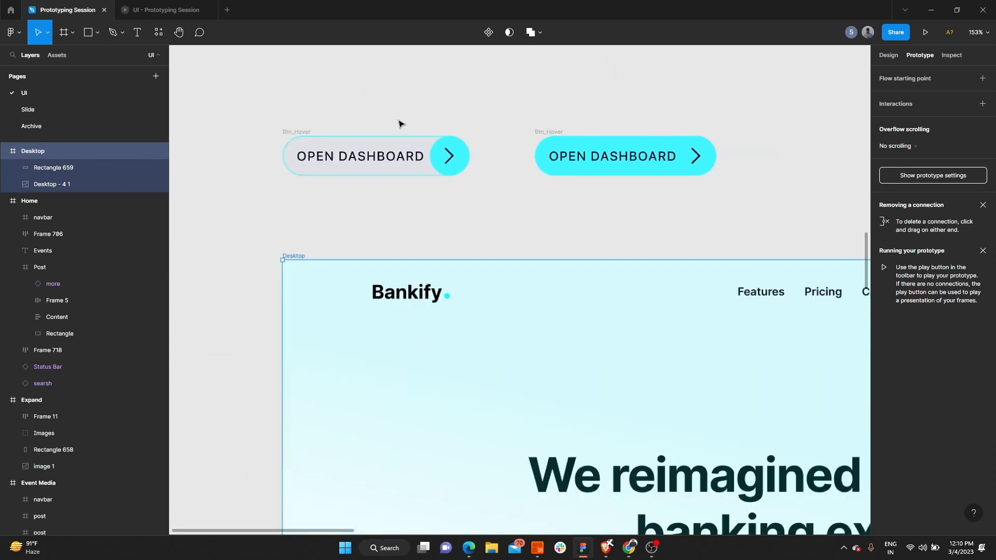
pyautogui.click(312, 136)
pyautogui.scroll(4, 314, 135)
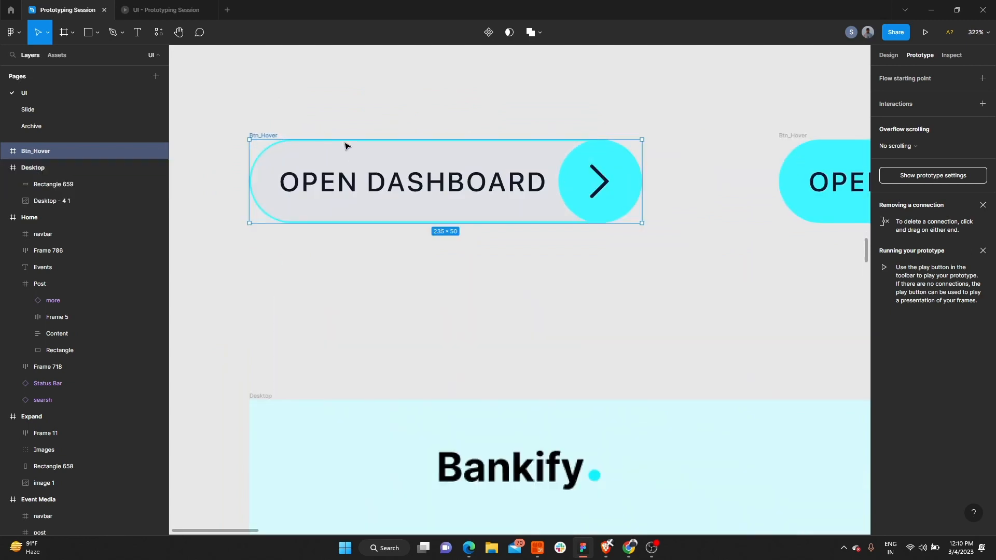
pyautogui.click(376, 182)
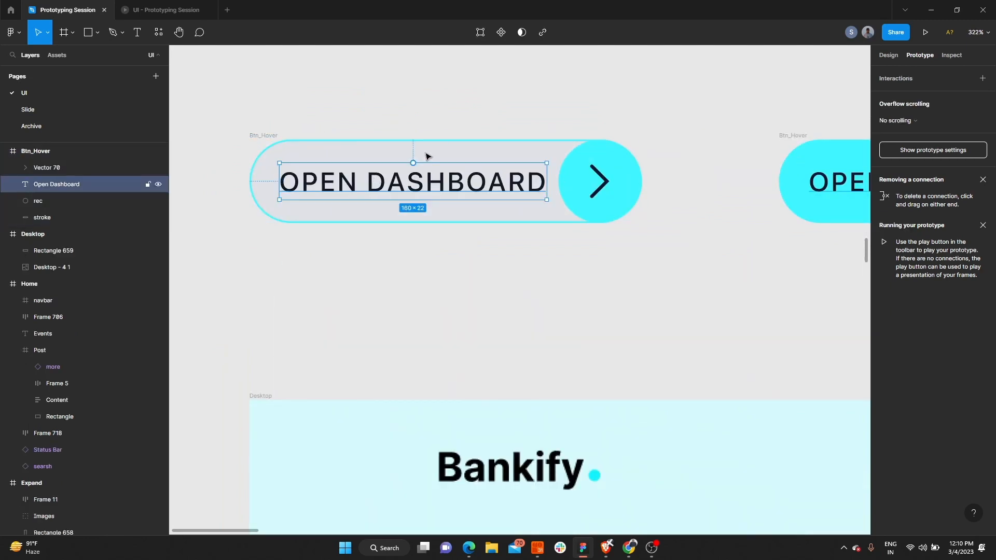
pyautogui.press('Escape')
pyautogui.hscroll(5, 429, 150)
pyautogui.click(578, 156)
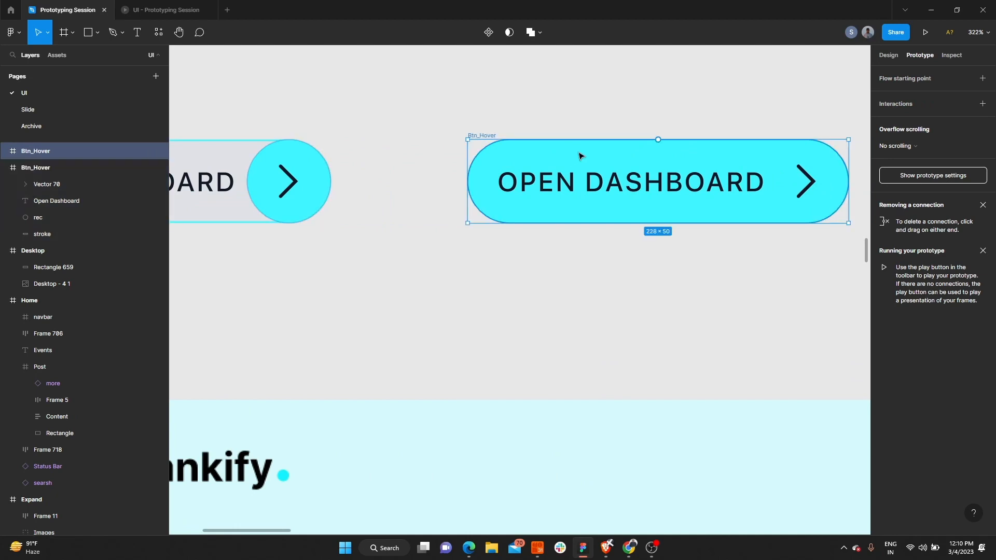
pyautogui.scroll(-3, 579, 156)
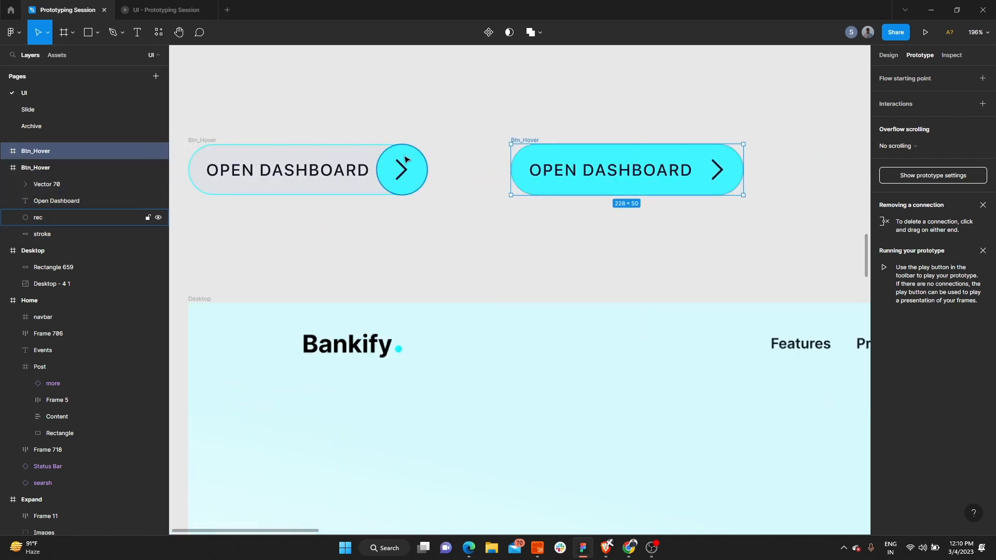
# Shrink the filled button's cyan rec layer to a 50 × 50 circle around the arrow and stretch it back to full width.
pyautogui.click(527, 155)
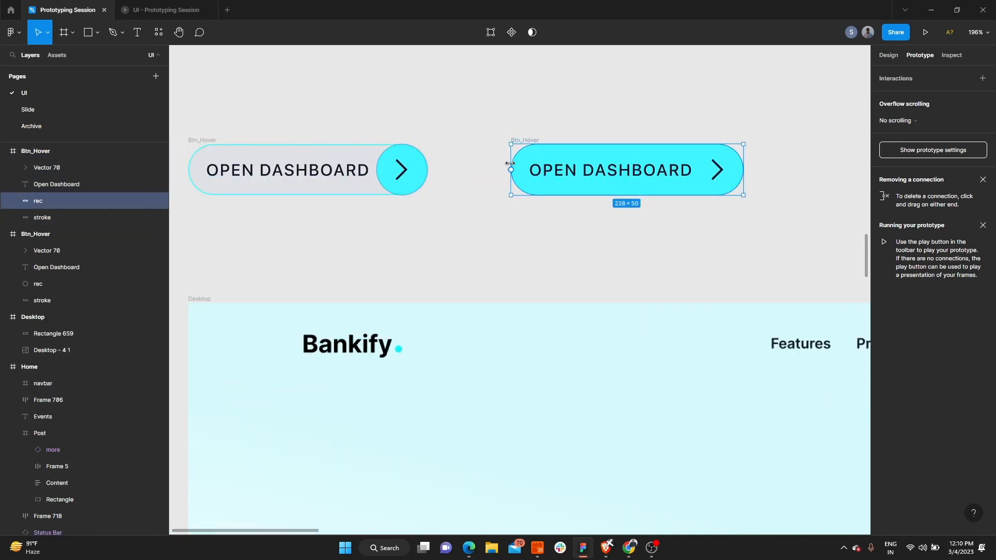
pyautogui.click(888, 54)
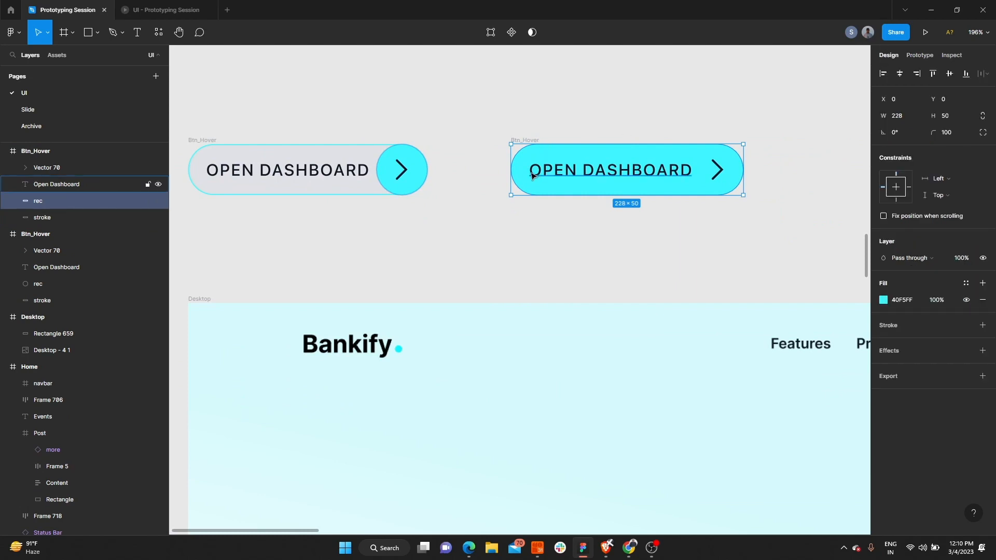
pyautogui.moveTo(517, 174); pyautogui.dragTo(692, 171)
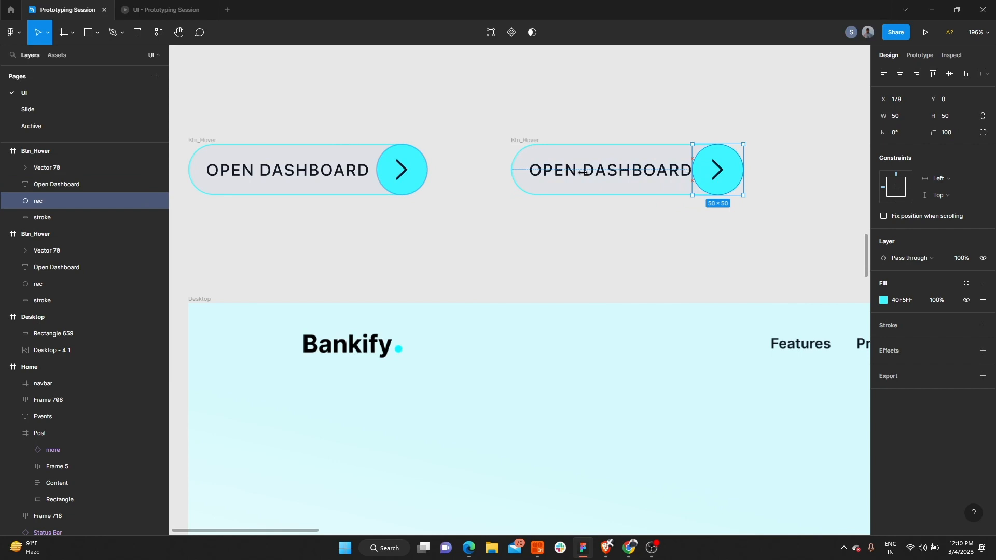
pyautogui.moveTo(689, 170); pyautogui.dragTo(510, 167)
pyautogui.click(495, 170)
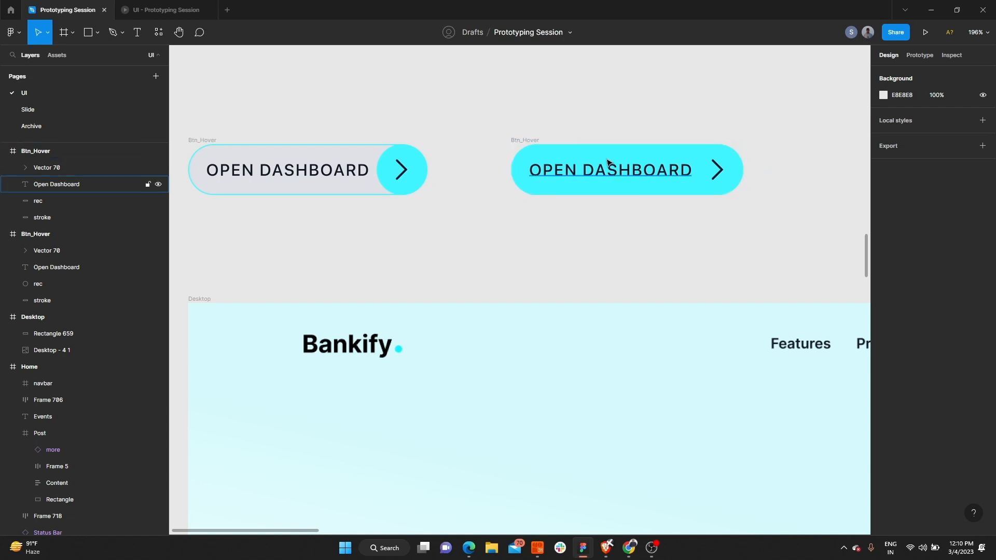
# Try combining the two Btn_Hover frames into a component set and undo it.
pyautogui.scroll(-5, 606, 162)
pyautogui.moveTo(258, 99); pyautogui.dragTo(729, 200)
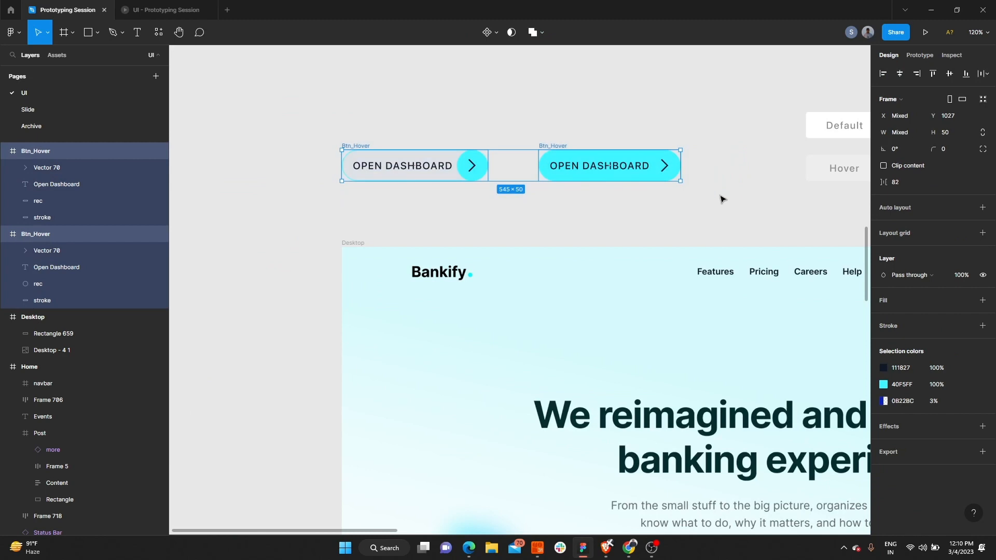
pyautogui.moveTo(301, 106); pyautogui.dragTo(723, 178)
pyautogui.click(722, 178)
pyautogui.click(369, 150)
pyautogui.keyDown('shift'); pyautogui.click(544, 147); pyautogui.keyUp('shift')
pyautogui.click(497, 34)
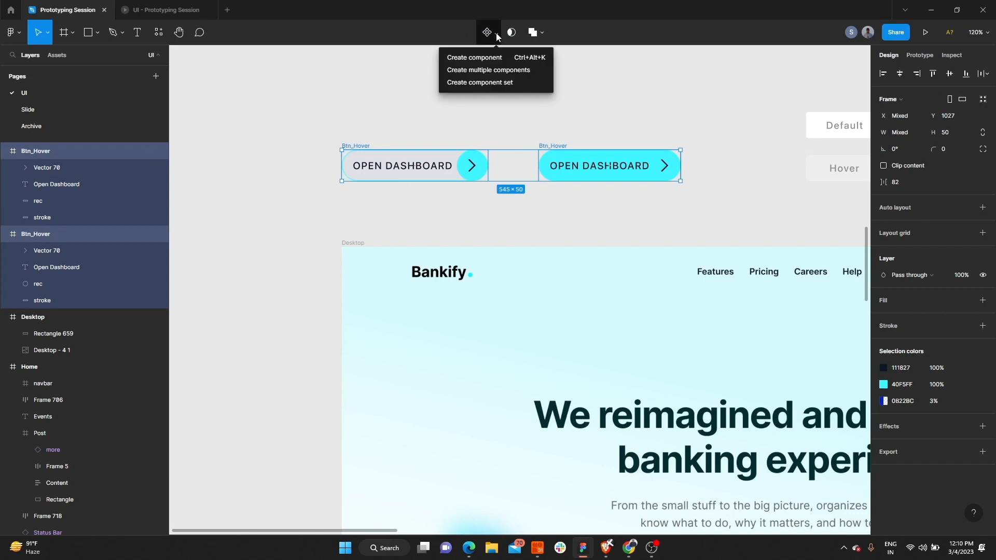
pyautogui.click(506, 82)
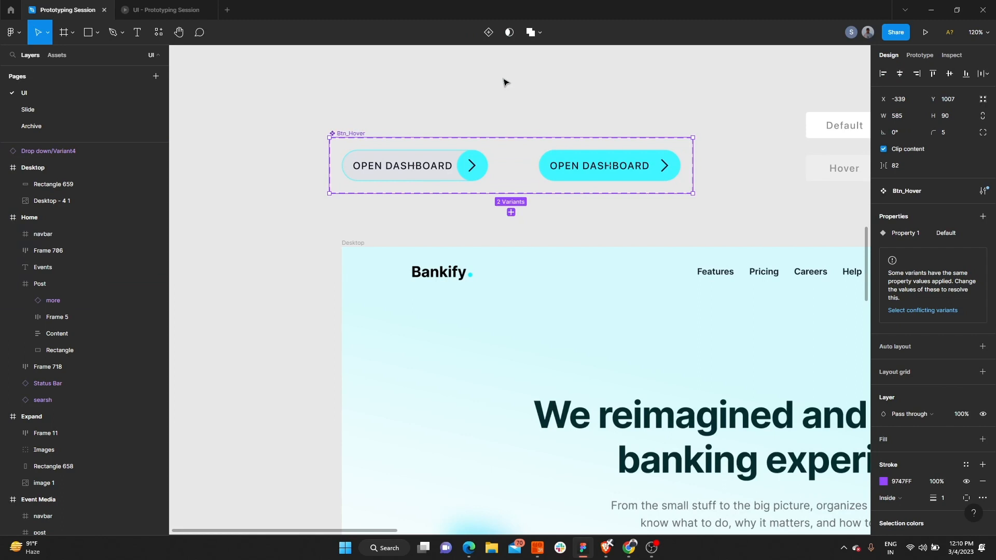
pyautogui.hotkey('ctrl', 'z')
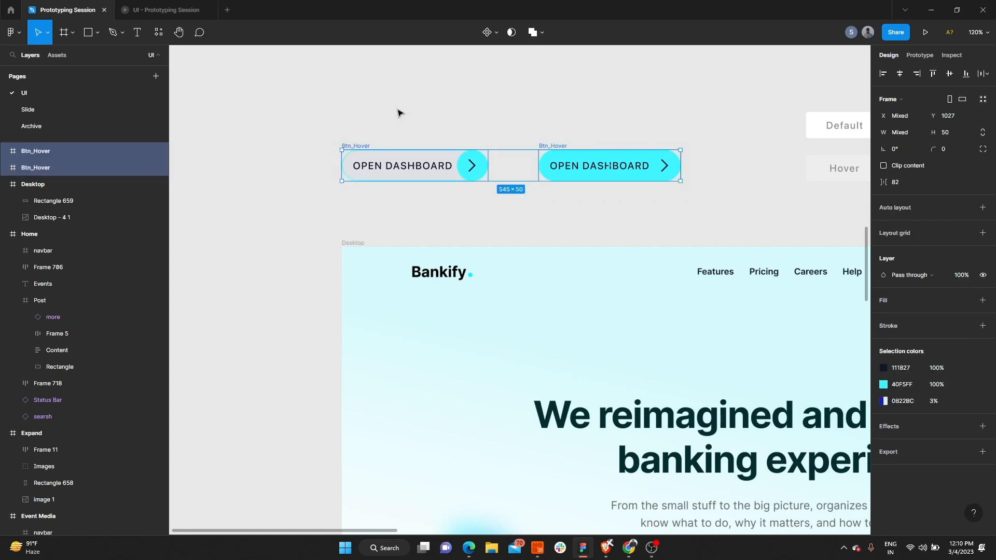
# Select both Btn_Hover frames and create a component set from them.
pyautogui.moveTo(307, 121); pyautogui.dragTo(723, 205)
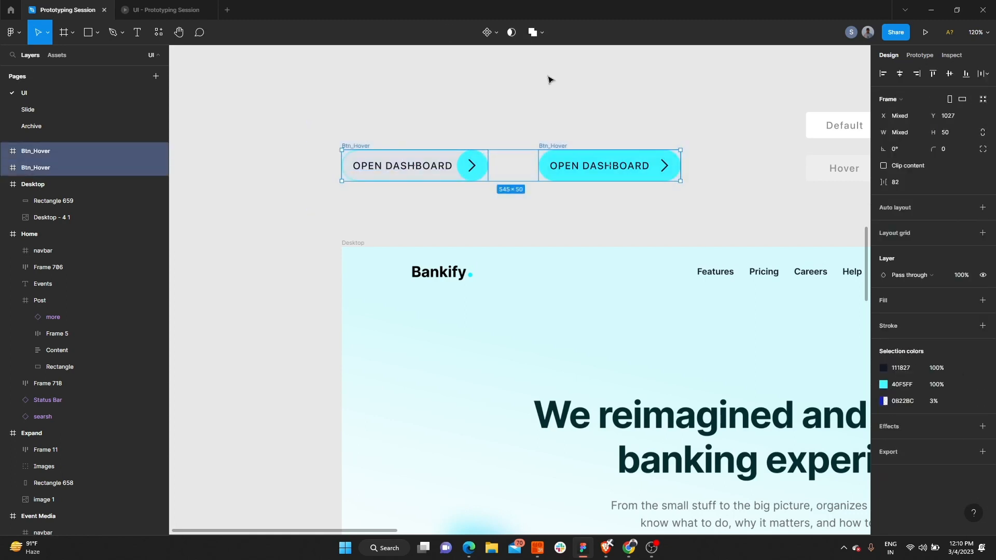
pyautogui.click(497, 35)
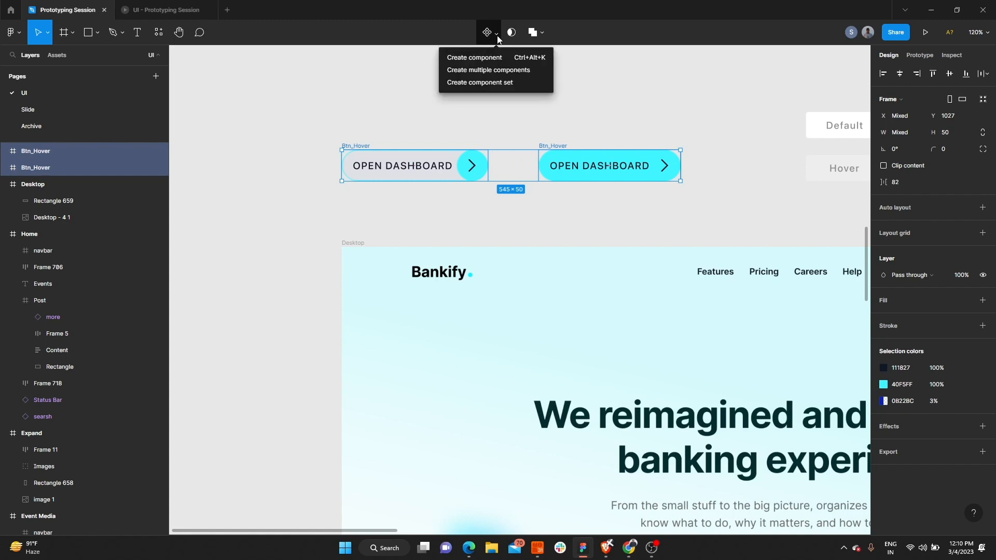
pyautogui.click(495, 82)
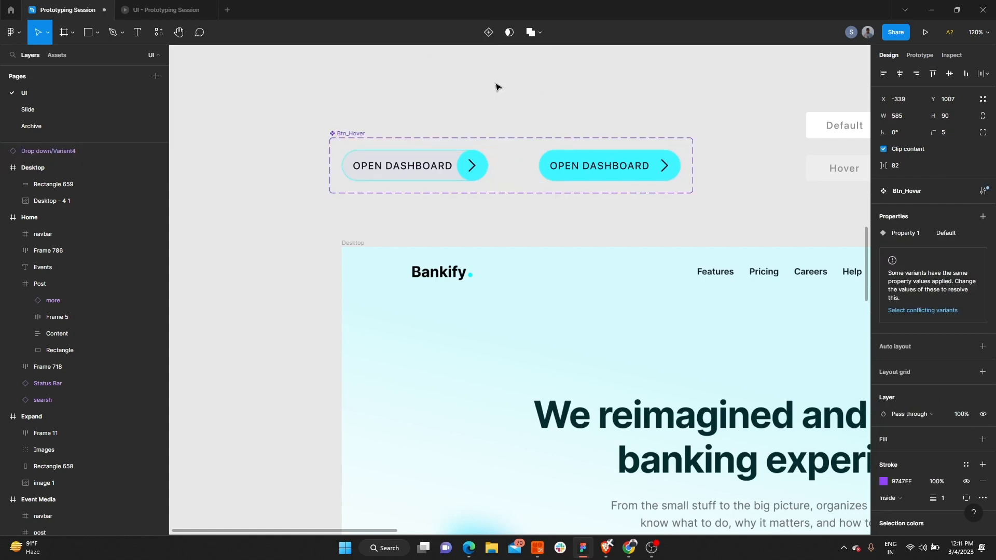
# Connect the outlined Btn_Hover variant to the filled one with a Change to interaction triggered while hovering.
pyautogui.click(919, 56)
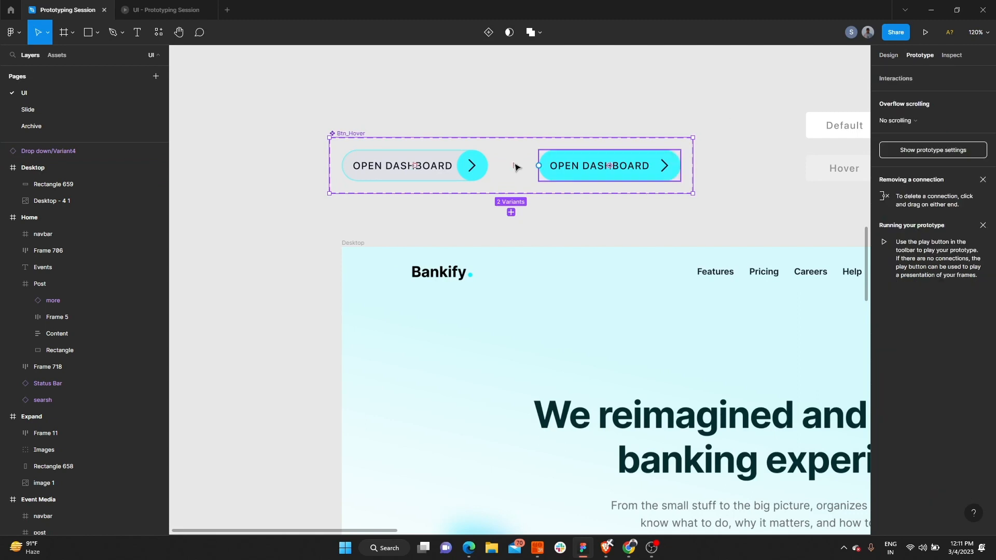
pyautogui.click(485, 165)
pyautogui.moveTo(488, 166); pyautogui.dragTo(548, 168)
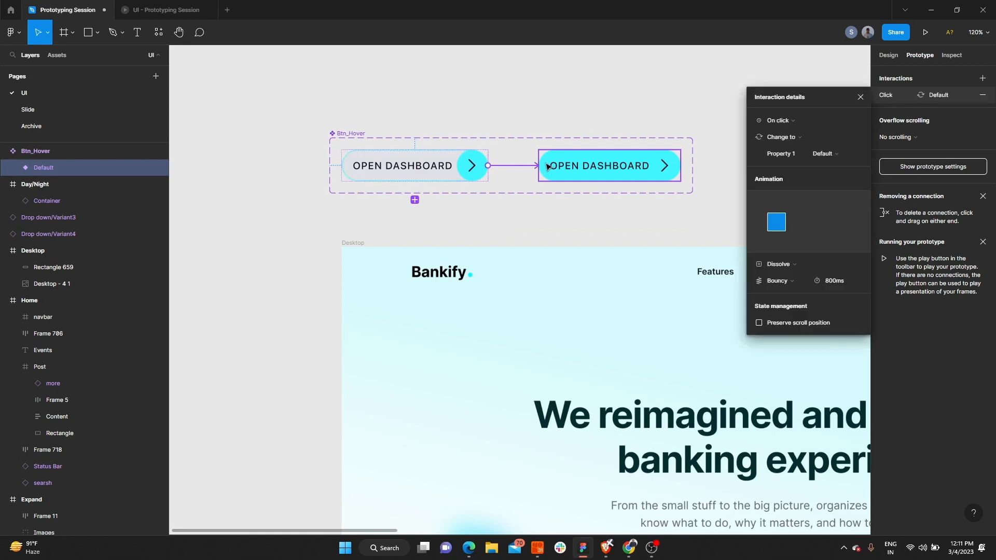
pyautogui.click(781, 120)
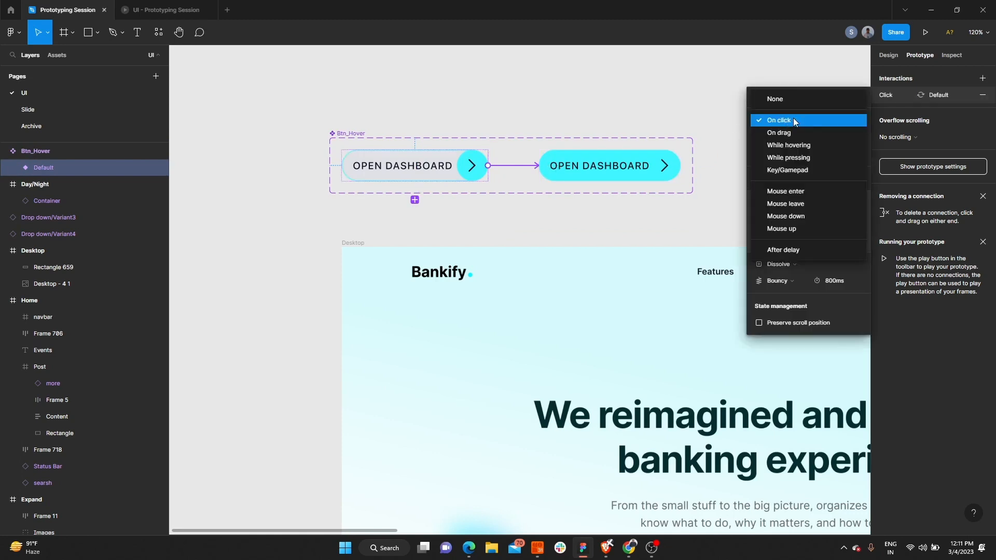
pyautogui.click(796, 146)
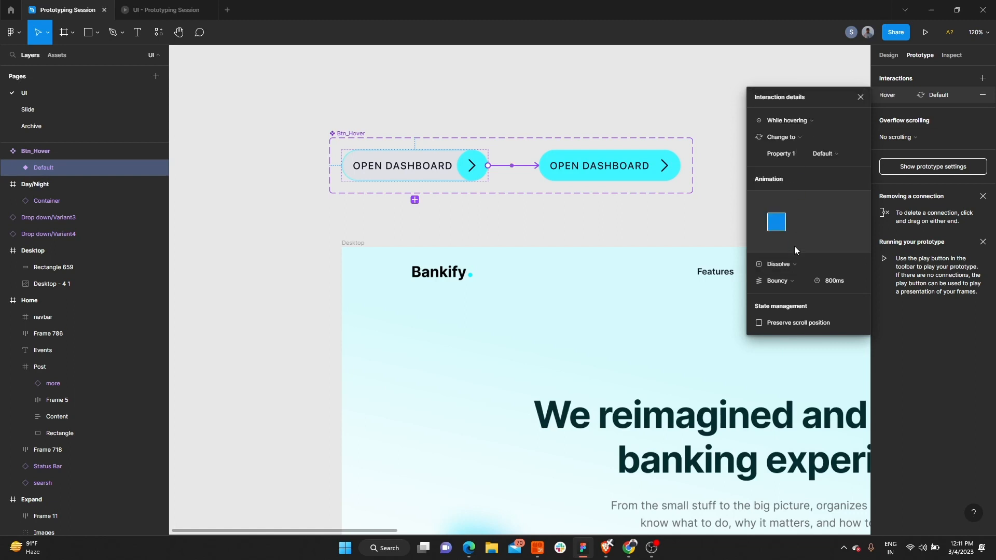
# Set the hover interaction's animation to Smart animate with Ease in and out easing at 300 ms.
pyautogui.click(794, 265)
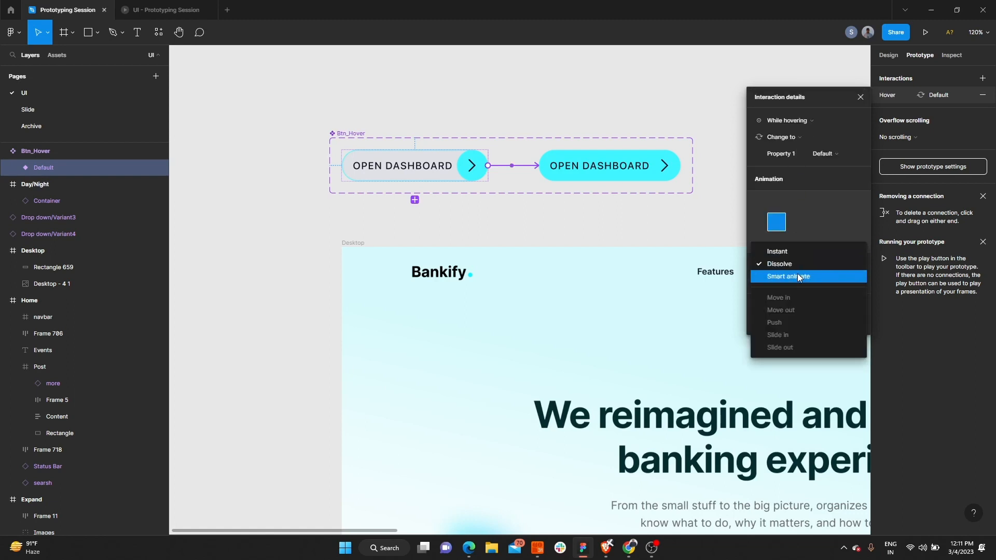
pyautogui.click(799, 277)
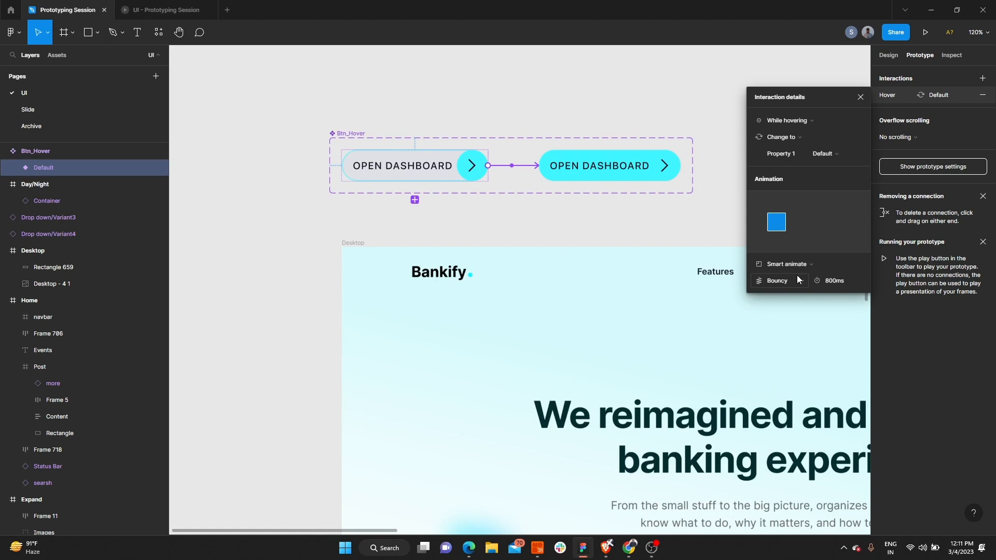
pyautogui.click(796, 279)
pyautogui.click(804, 188)
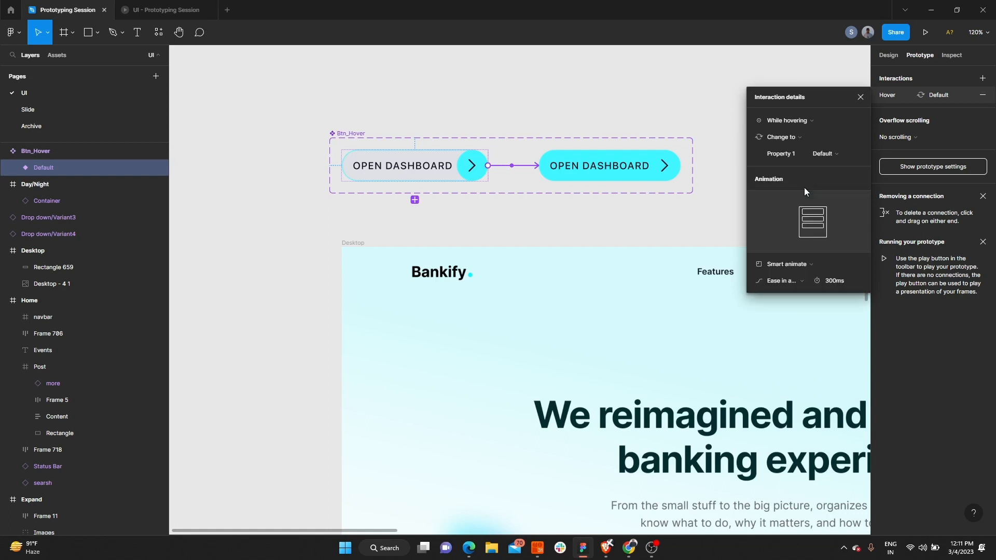
pyautogui.click(634, 94)
# Find the Btn_Hover component in the local assets with "Btn" and place an instance beneath the Desktop frame's hero paragraph.
pyautogui.click(376, 136)
pyautogui.hotkey('shift', '1')
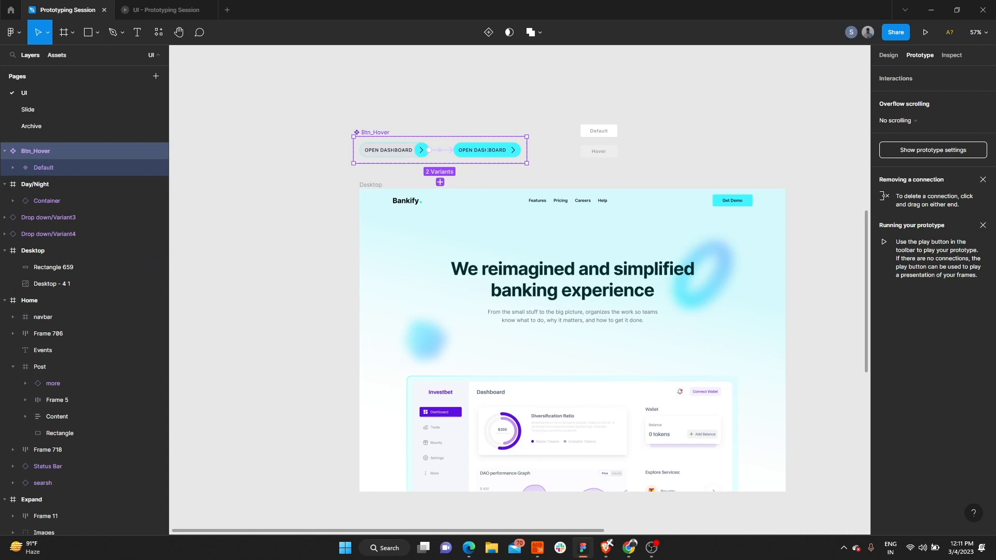
pyautogui.click(54, 58)
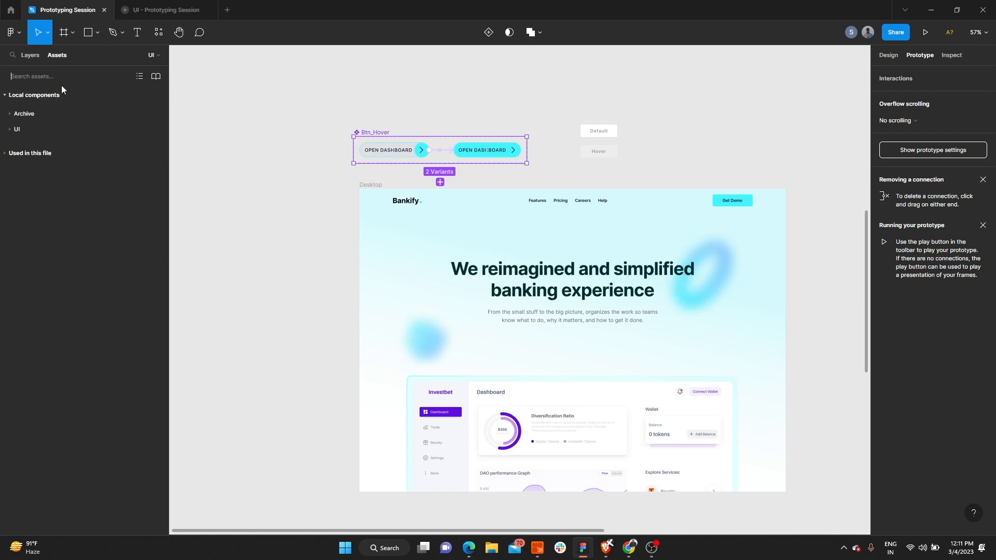
pyautogui.click(55, 78)
pyautogui.write('Btn')
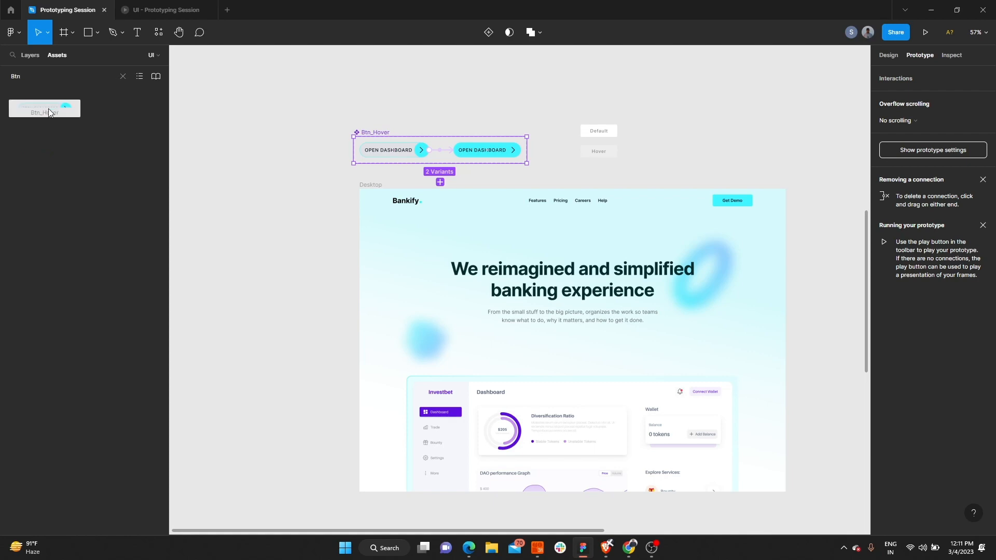
pyautogui.moveTo(48, 108); pyautogui.dragTo(590, 341)
pyautogui.scroll(-2, 726, 285)
pyautogui.click(816, 226)
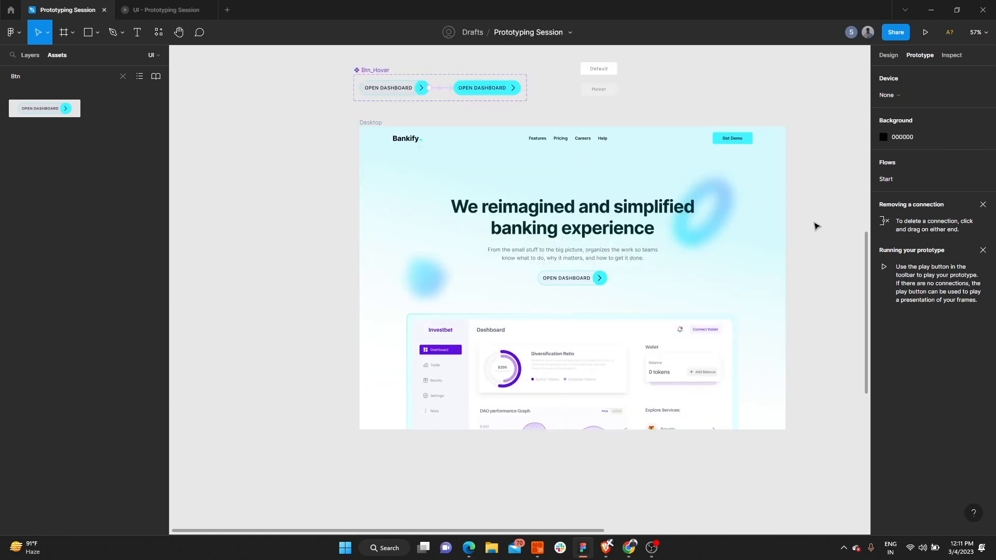
# Preview the Desktop frame as a prototype and test the Open Dashboard button's hover animation.
pyautogui.click(383, 121)
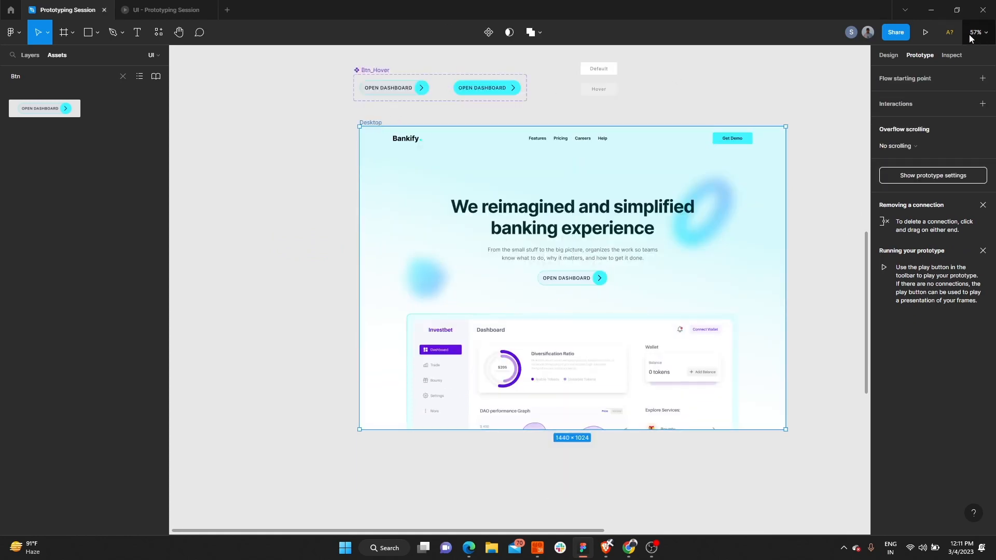
pyautogui.click(931, 33)
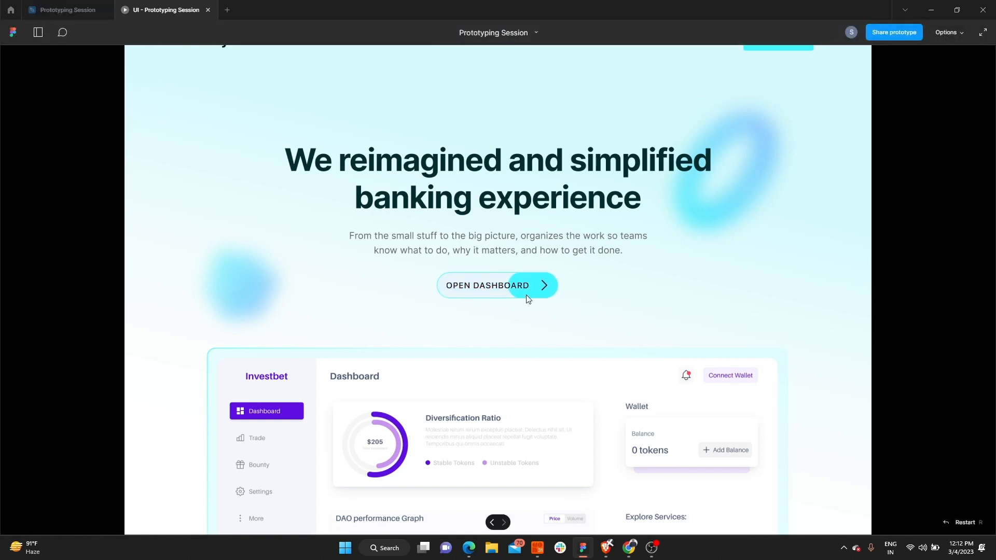
pyautogui.click(72, 10)
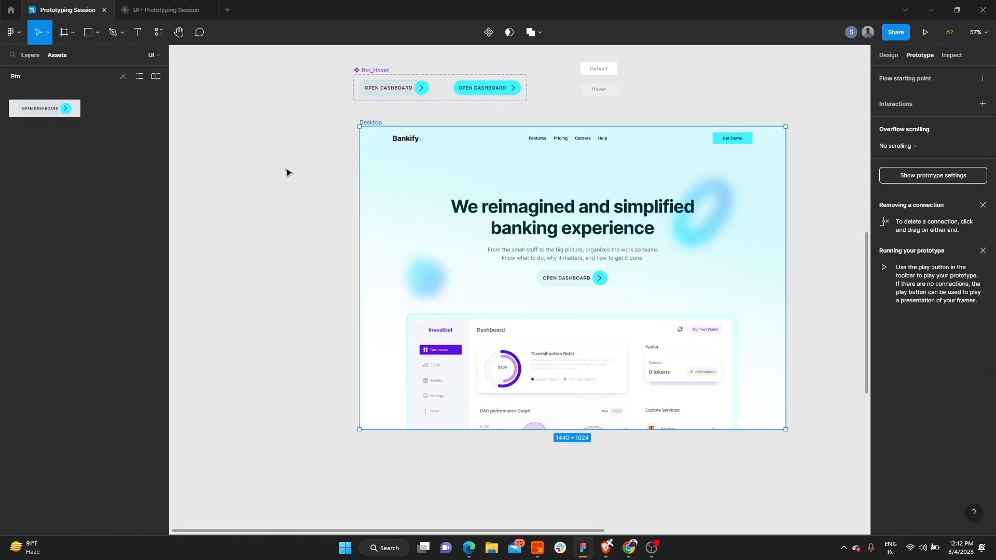
# Examine the two Btn_Hover variants and the hover connection between them.
pyautogui.scroll(2, 285, 168)
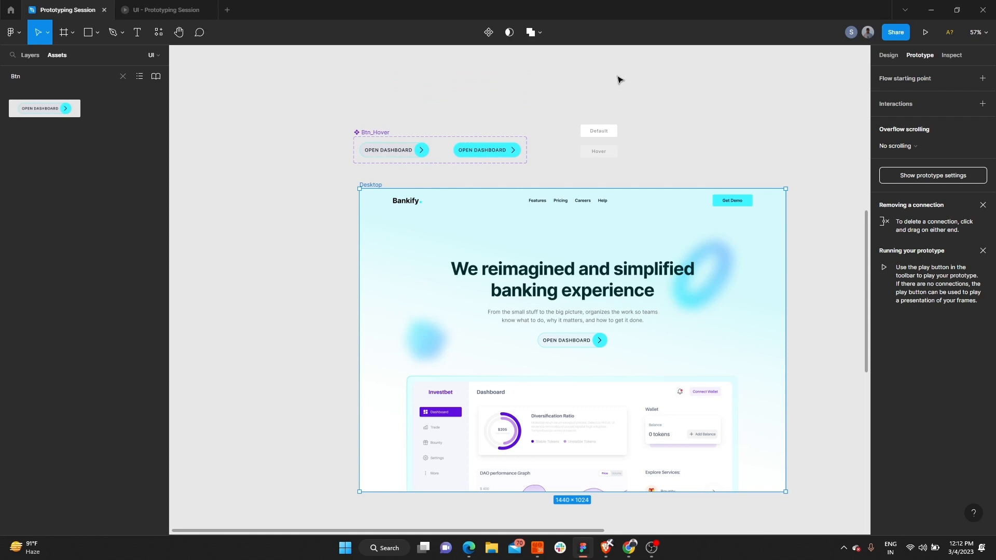
pyautogui.click(426, 157)
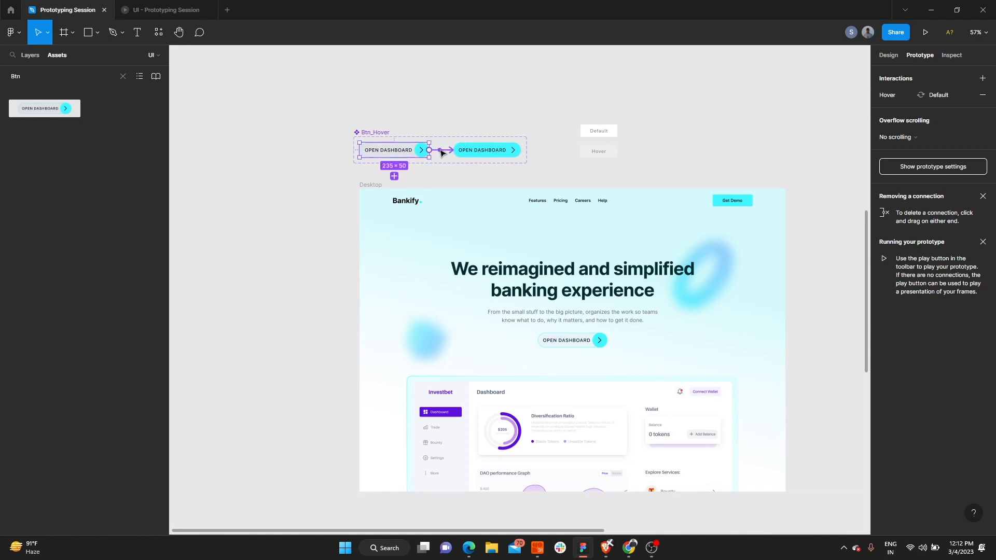
pyautogui.click(444, 116)
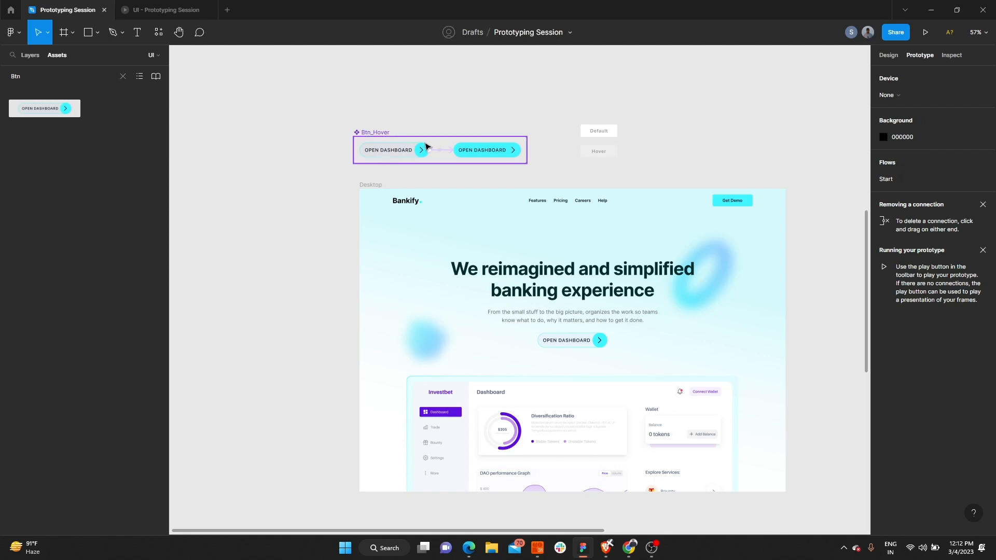
pyautogui.scroll(5, 423, 149)
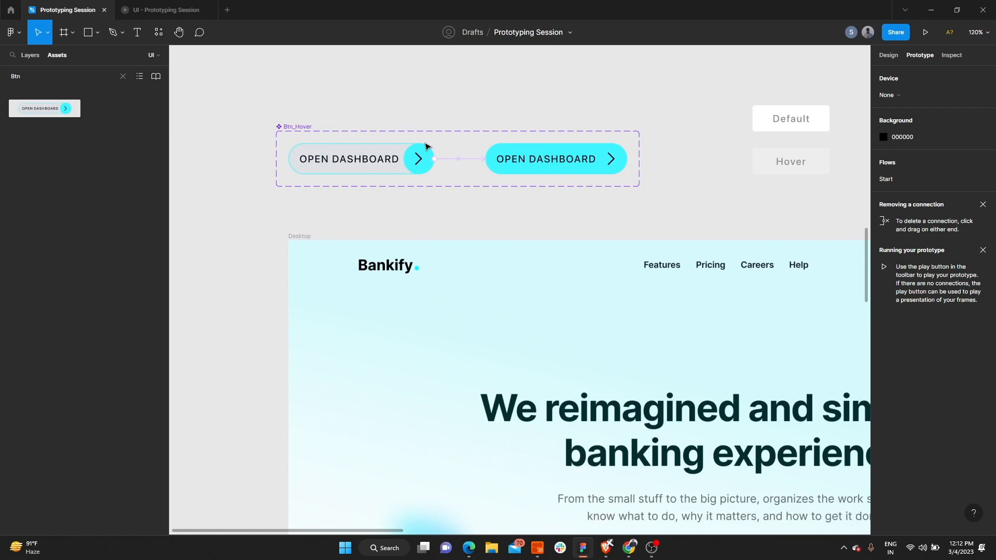
pyautogui.scroll(-5, 342, 130)
pyautogui.scroll(-2, 345, 129)
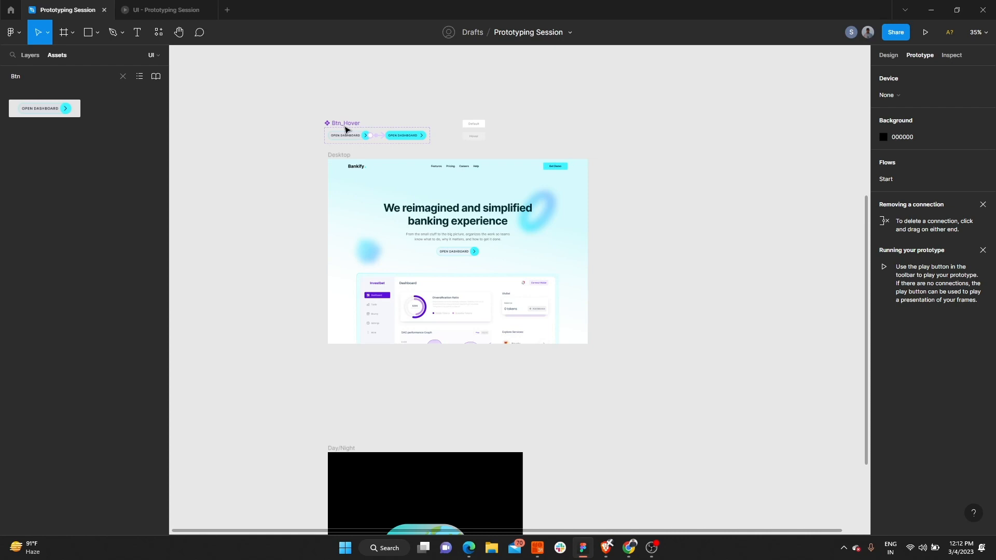
pyautogui.keyDown('ctrl'); pyautogui.scroll(5, 345, 129); pyautogui.keyUp('ctrl')
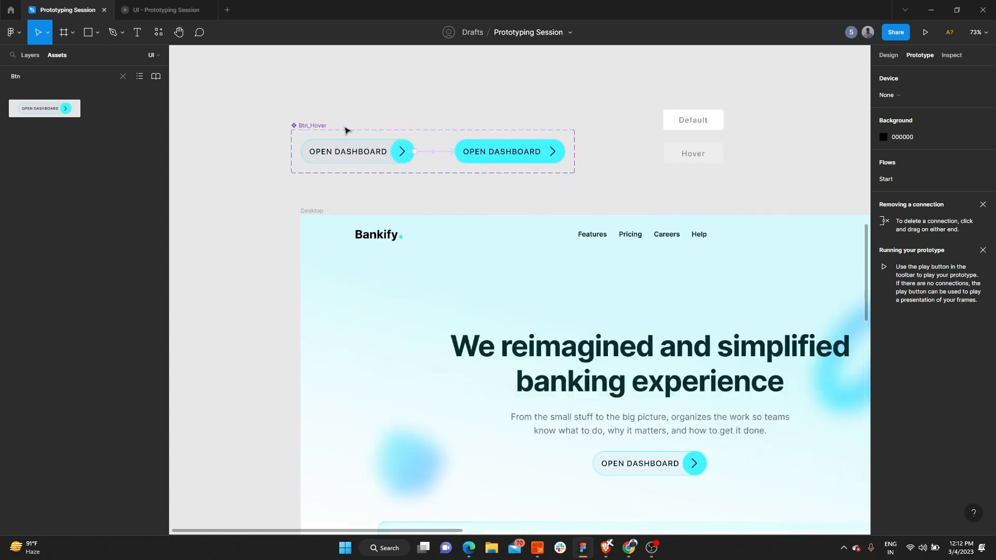
pyautogui.click(503, 158)
pyautogui.moveTo(485, 151)
pyautogui.mouseDown()
pyautogui.moveTo(467, 150)
pyautogui.moveTo(485, 150)
pyautogui.mouseUp()
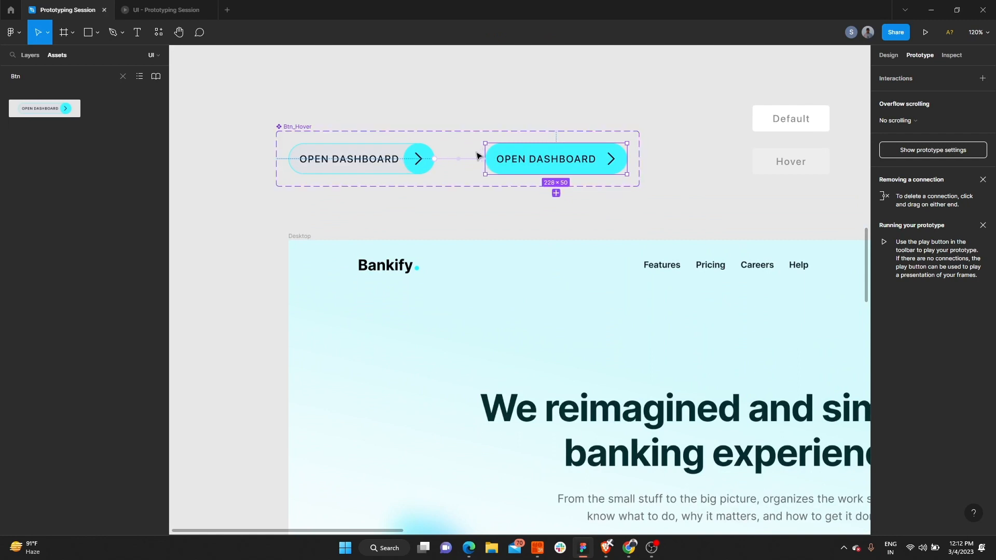
# Check the Open Dashboard button's hover transition once more in the running prototype and return to the design file.
pyautogui.click(453, 118)
pyautogui.click(162, 4)
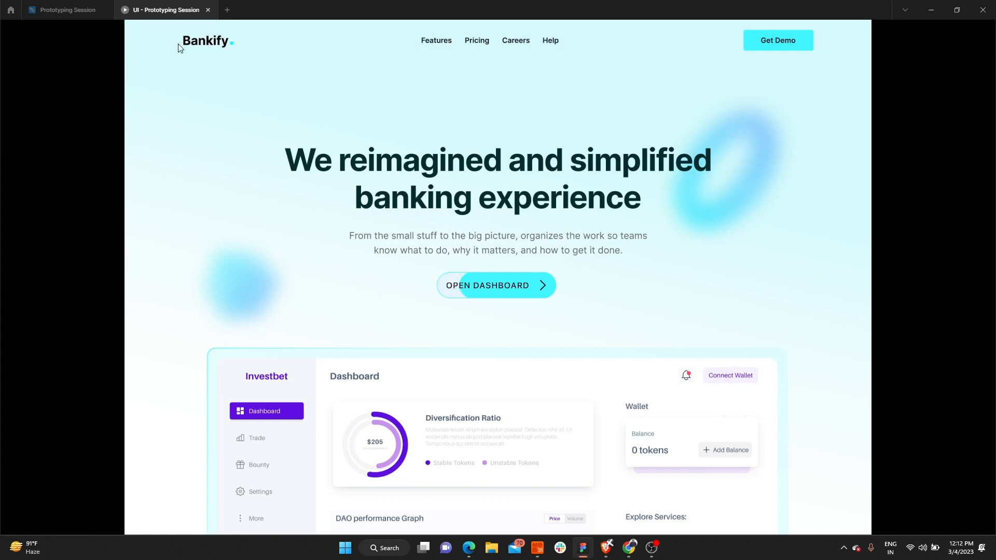
pyautogui.click(61, 5)
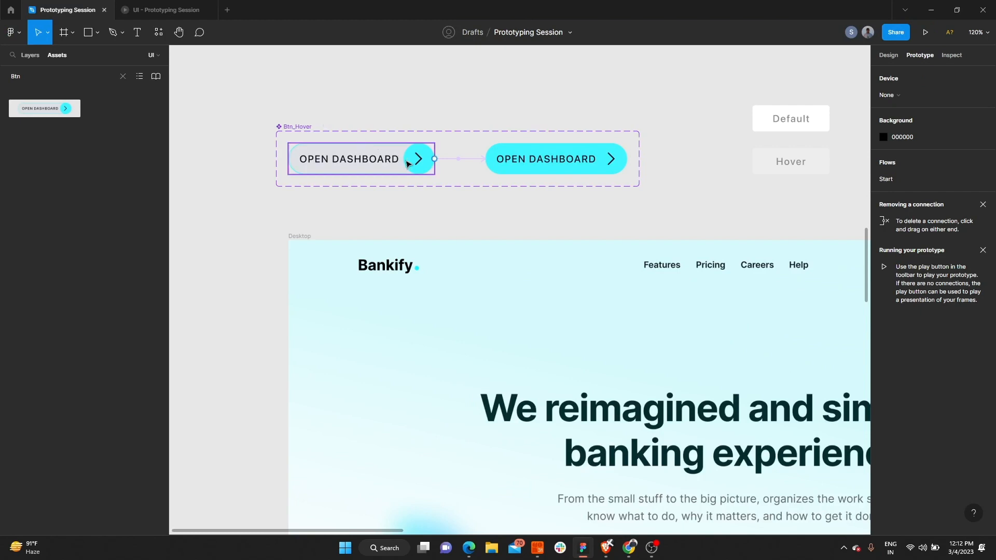
# Examine the cyan rec circle in the outlined variant, including its layer name, design properties and interactions.
pyautogui.doubleClick(407, 161)
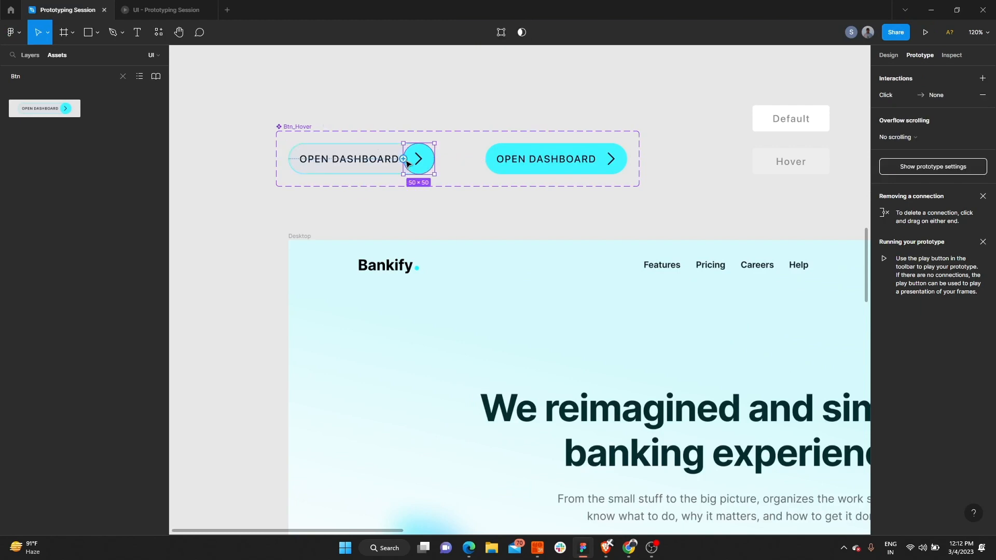
pyautogui.click(32, 56)
pyautogui.scroll(10, 408, 156)
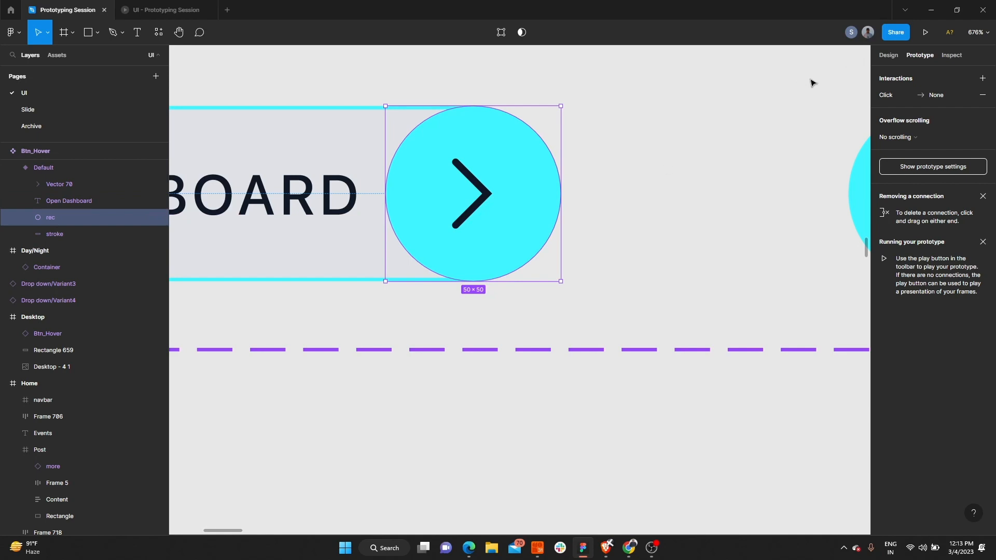
pyautogui.click(888, 55)
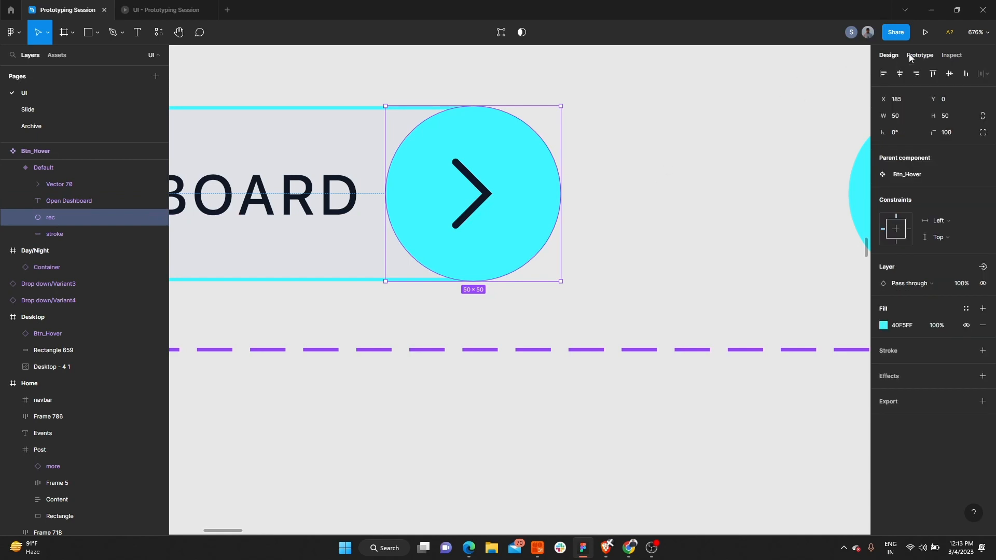
pyautogui.click(911, 57)
pyautogui.scroll(-5, 482, 193)
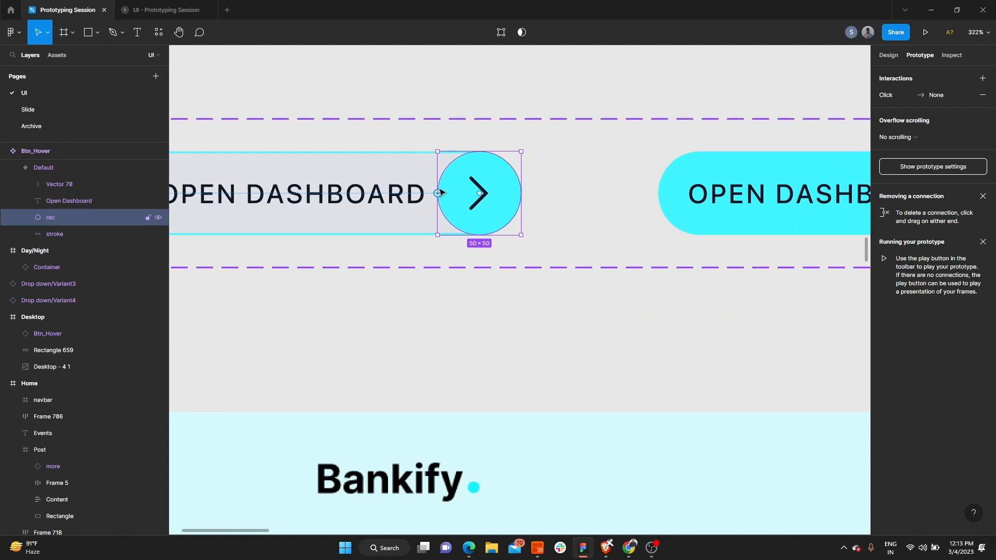
pyautogui.scroll(-3, 440, 192)
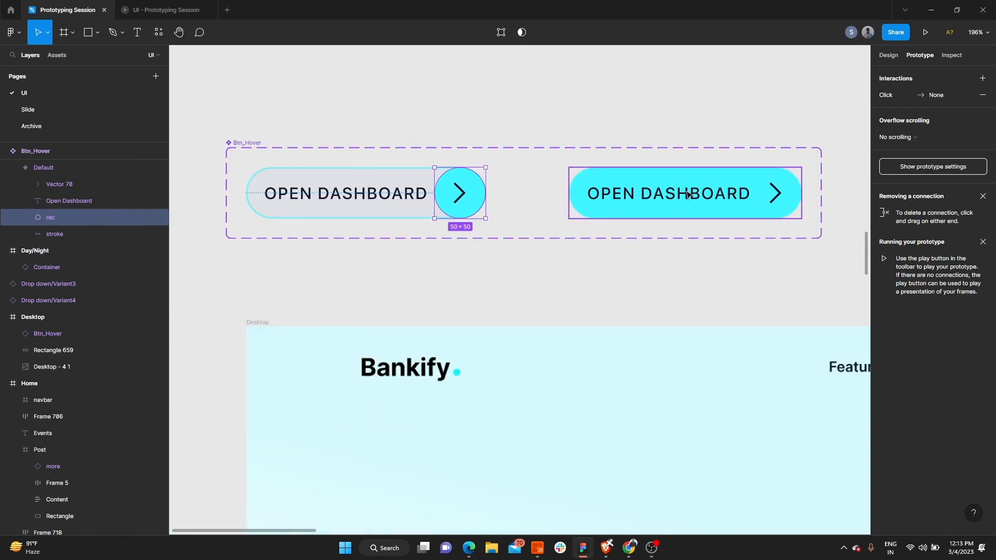
# Rename the filled variant's cyan rec layer to rec1.
pyautogui.click(612, 181)
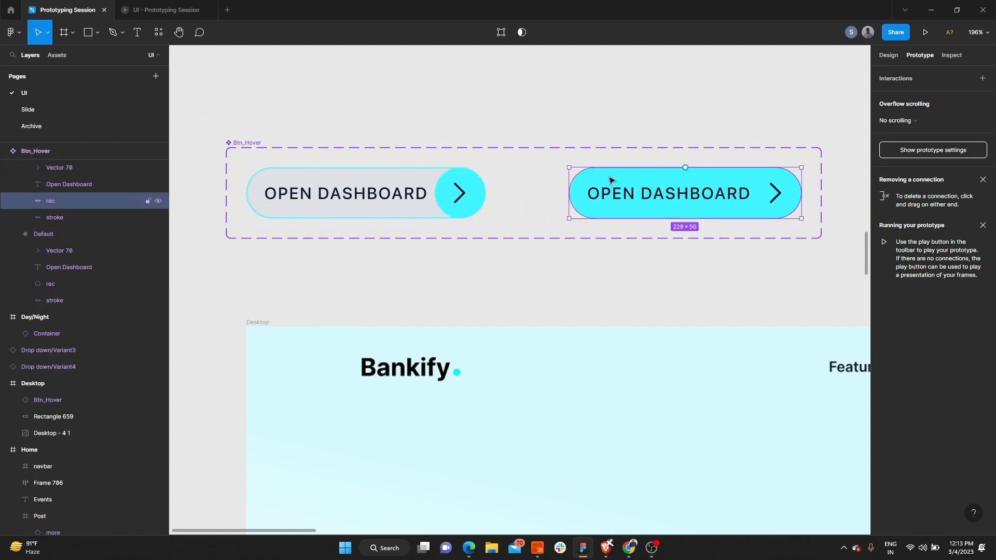
pyautogui.doubleClick(61, 201)
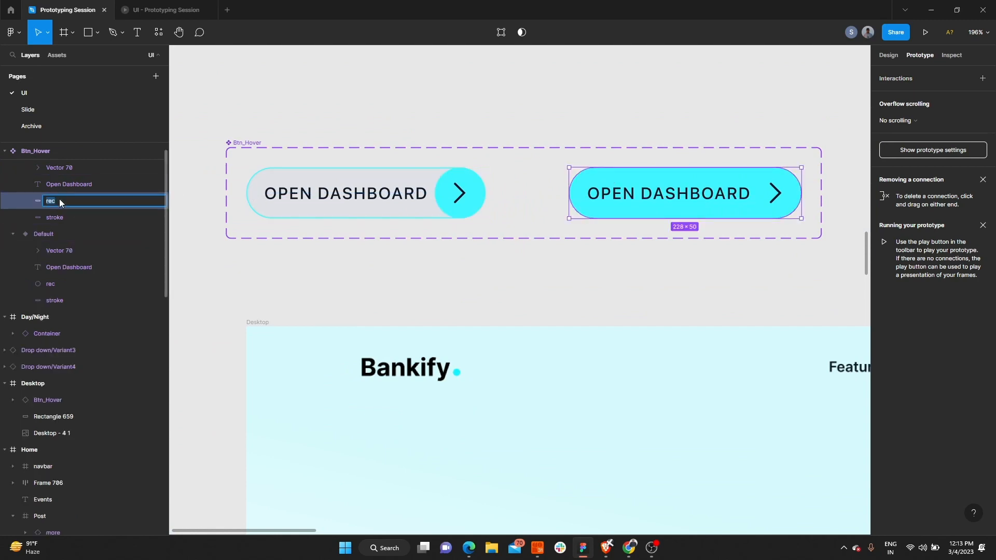
pyautogui.press('Right')
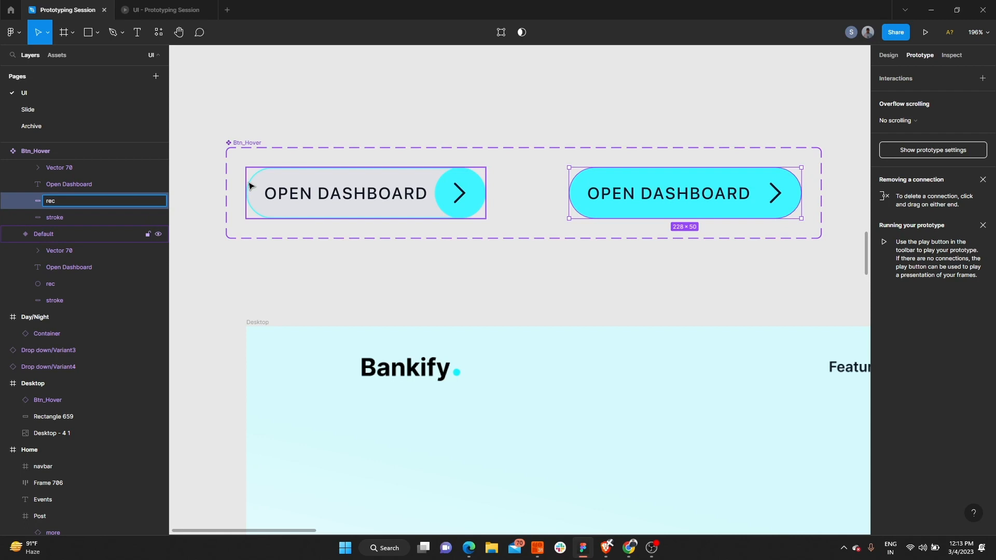
pyautogui.press('Return')
# Test in the prototype preview how the Open Dashboard hover transition behaves with mismatched layer names.
pyautogui.hotkey('shift', '1')
pyautogui.hotkey('ctrl', 'alt', 'Return')
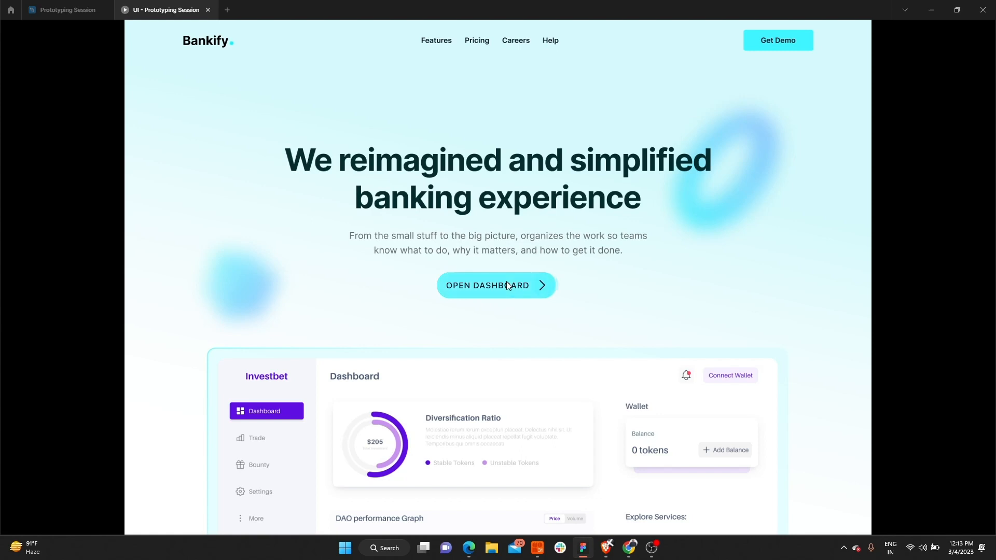
pyautogui.click(89, 5)
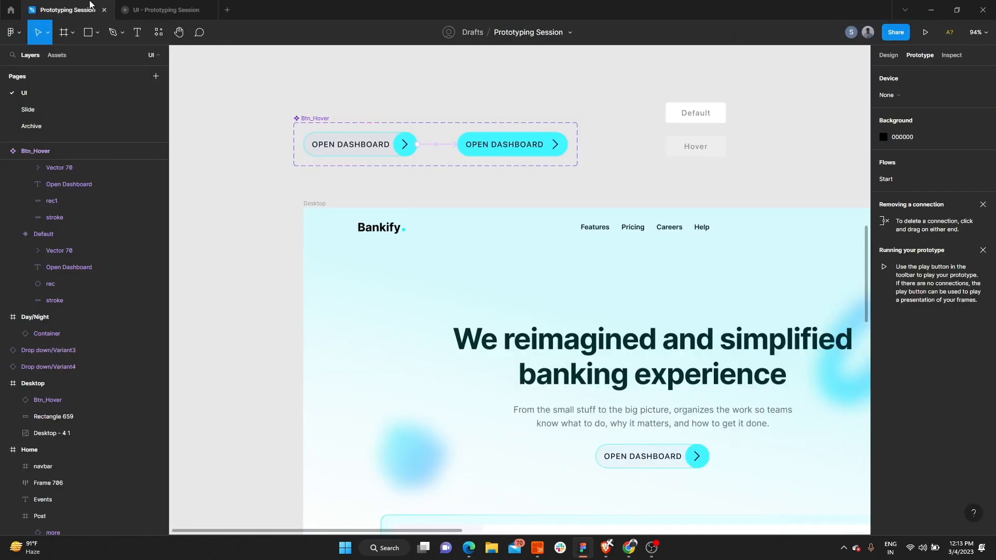
# Rename the filled variant's rec1 layer back to rec and recheck the Open Dashboard hover transition in the prototype preview.
pyautogui.click(490, 145)
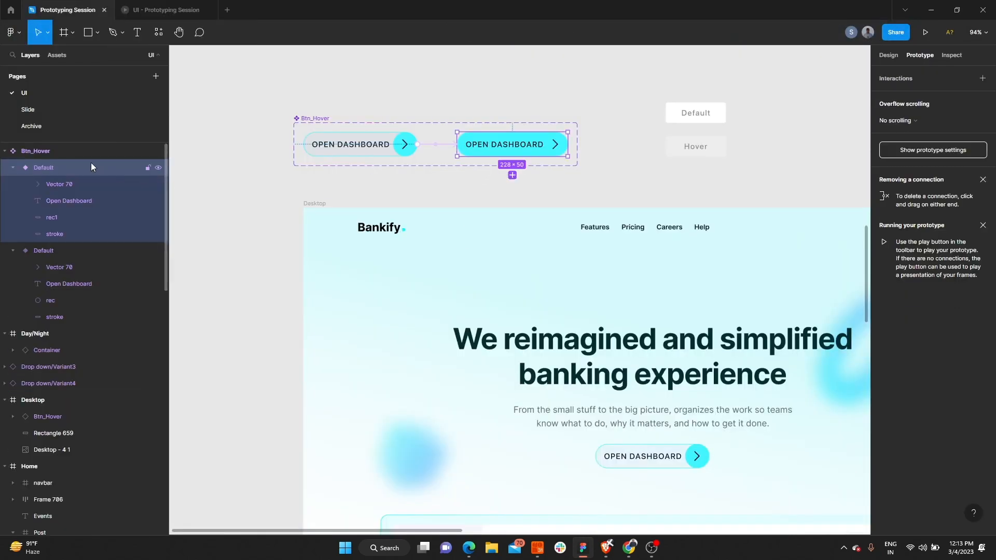
pyautogui.doubleClick(70, 215)
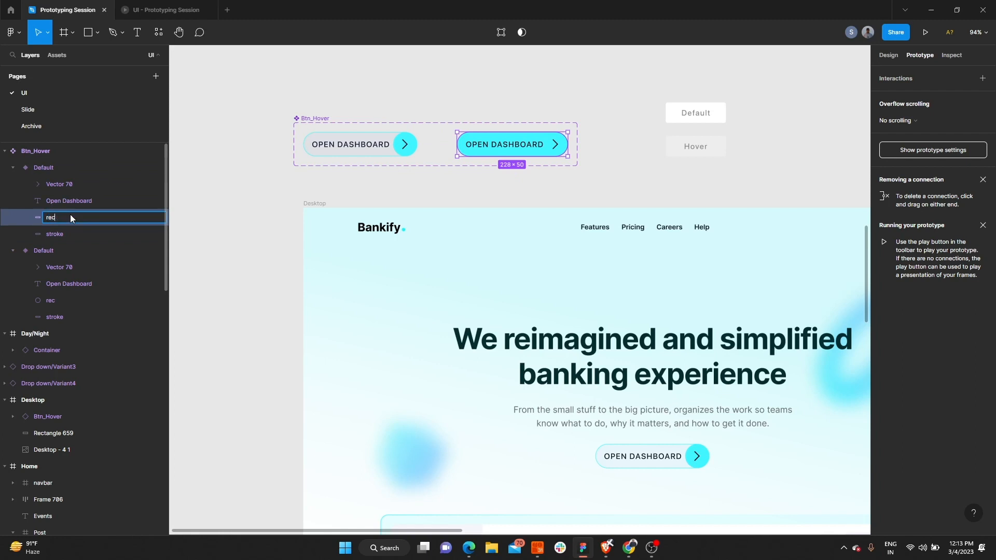
pyautogui.click(335, 103)
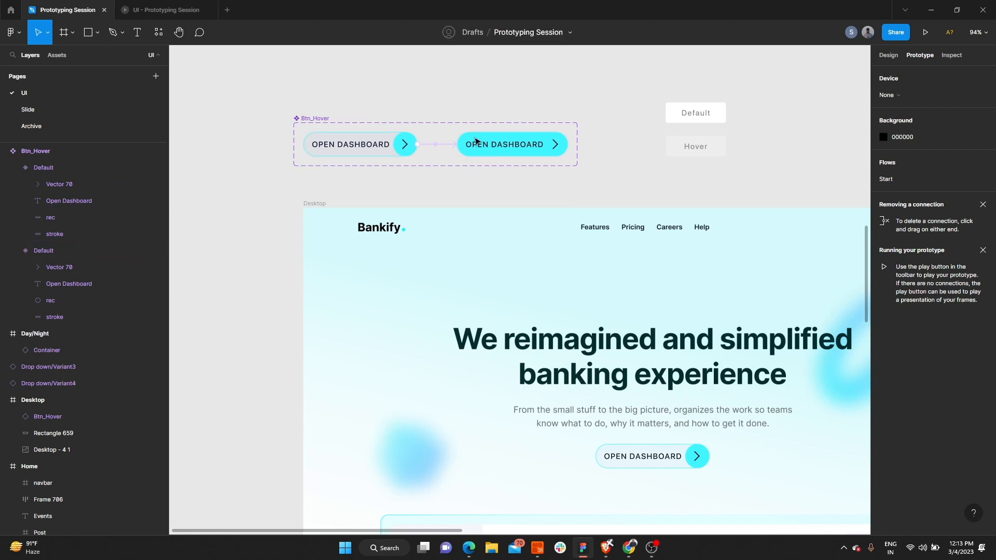
pyautogui.click(166, 10)
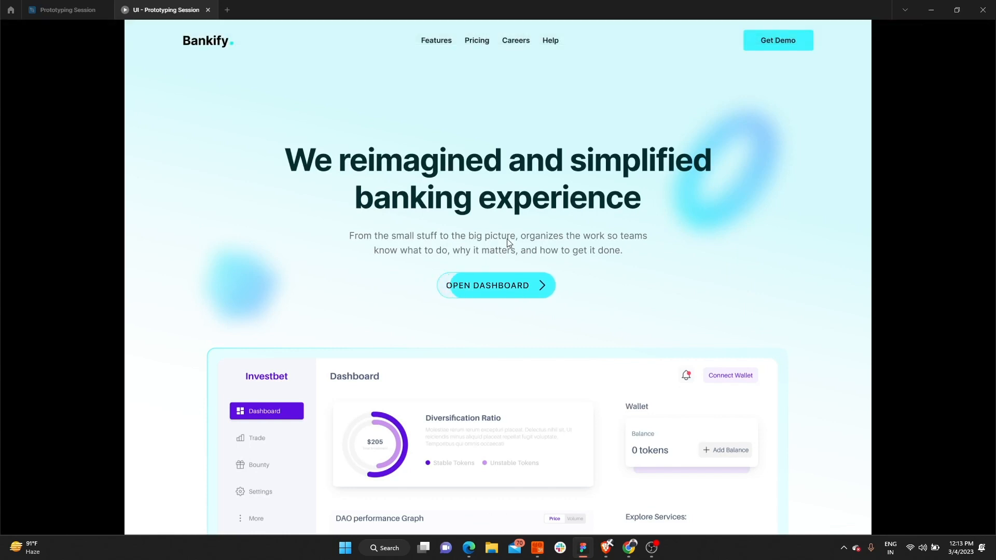
pyautogui.click(78, 10)
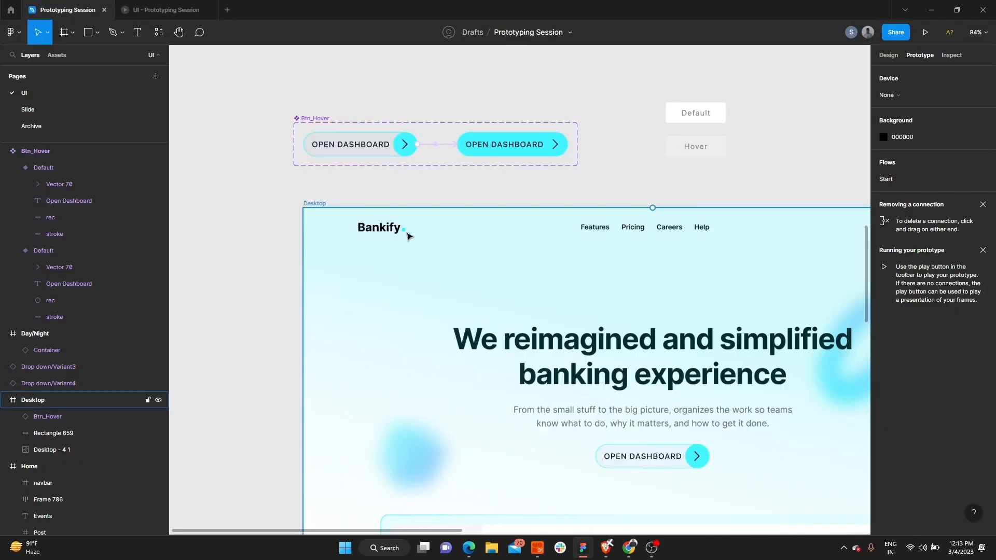
# Detach the Default and Hover drop-down instances beside the Btn_Hover set from their components.
pyautogui.scroll(-5, 362, 249)
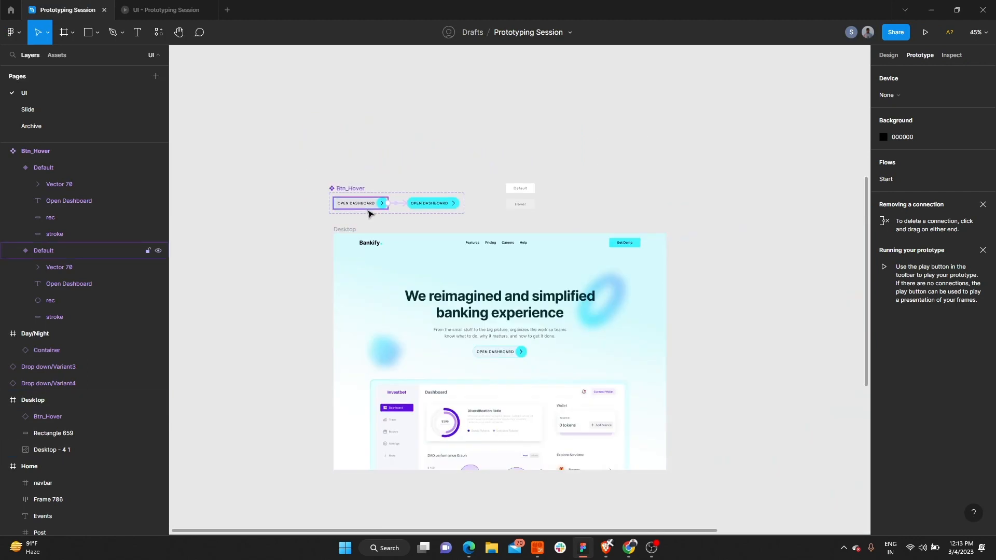
pyautogui.scroll(5, 534, 184)
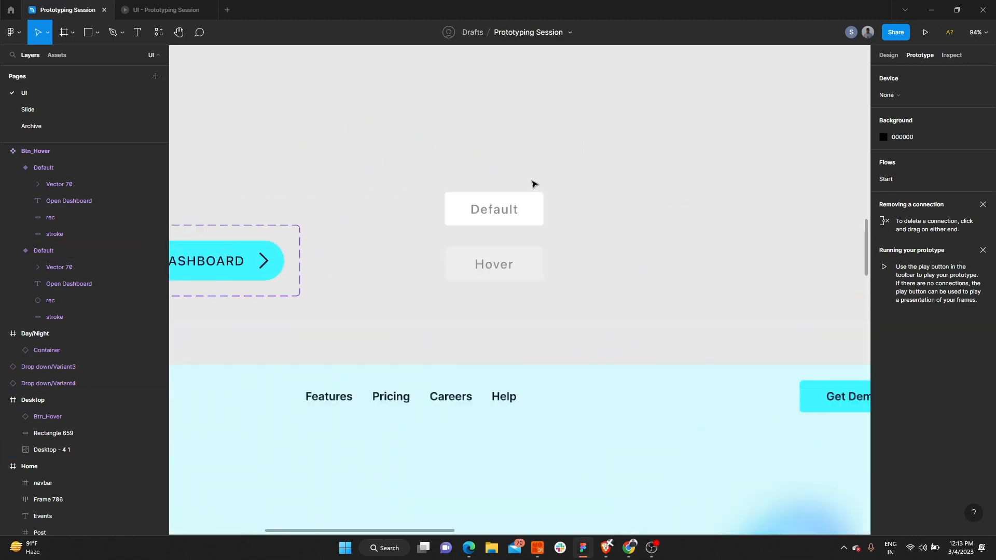
pyautogui.scroll(-2, 657, 204)
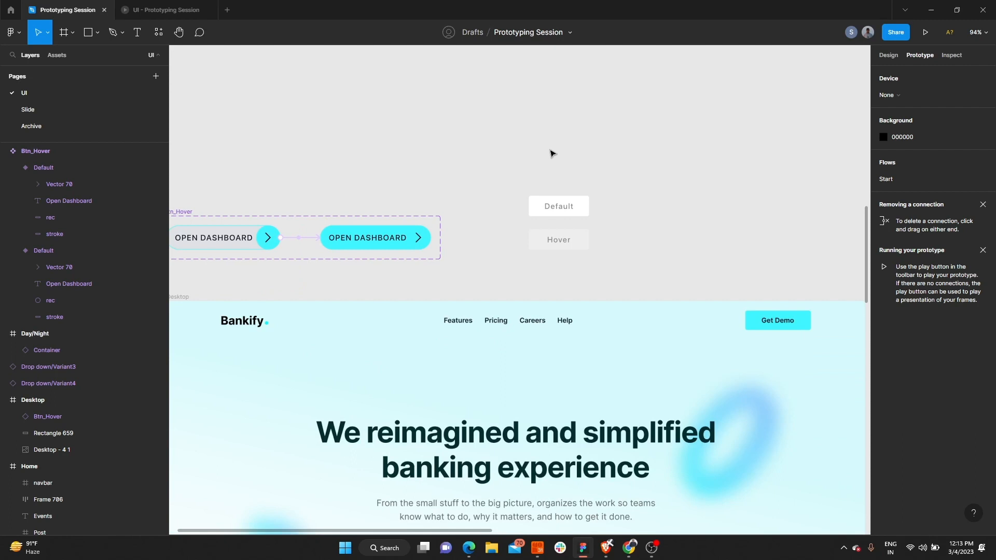
pyautogui.scroll(-5, 506, 173)
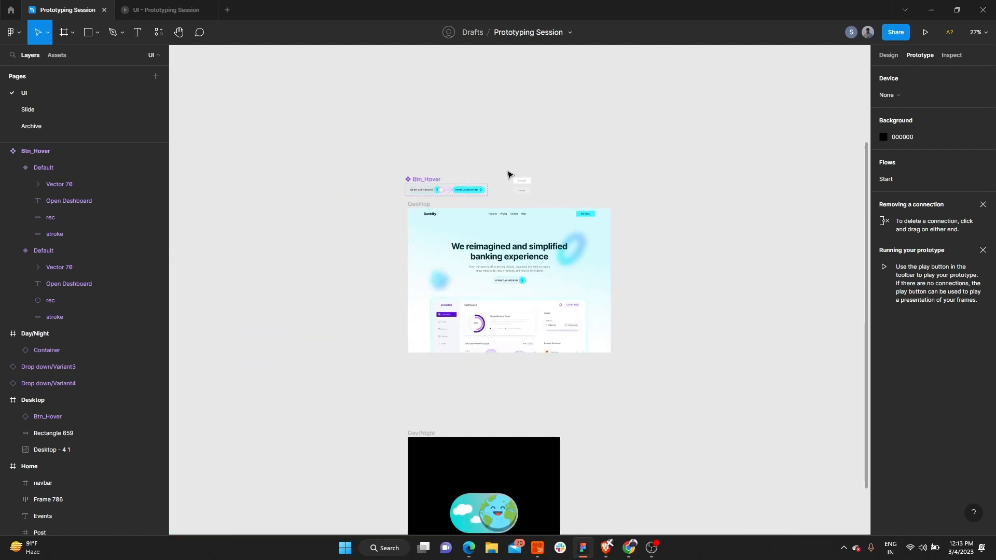
pyautogui.scroll(6, 508, 174)
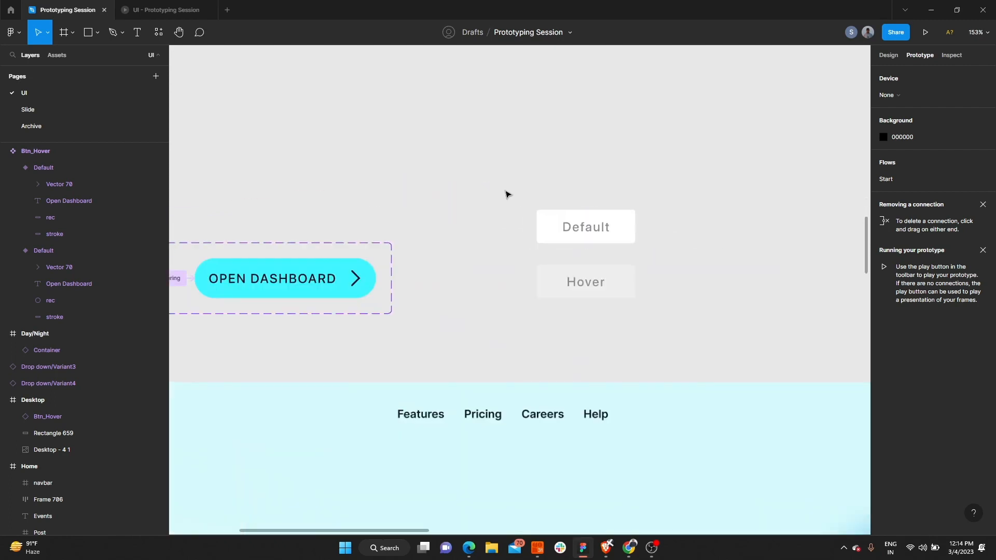
pyautogui.moveTo(499, 175); pyautogui.dragTo(702, 259)
pyautogui.click(701, 260)
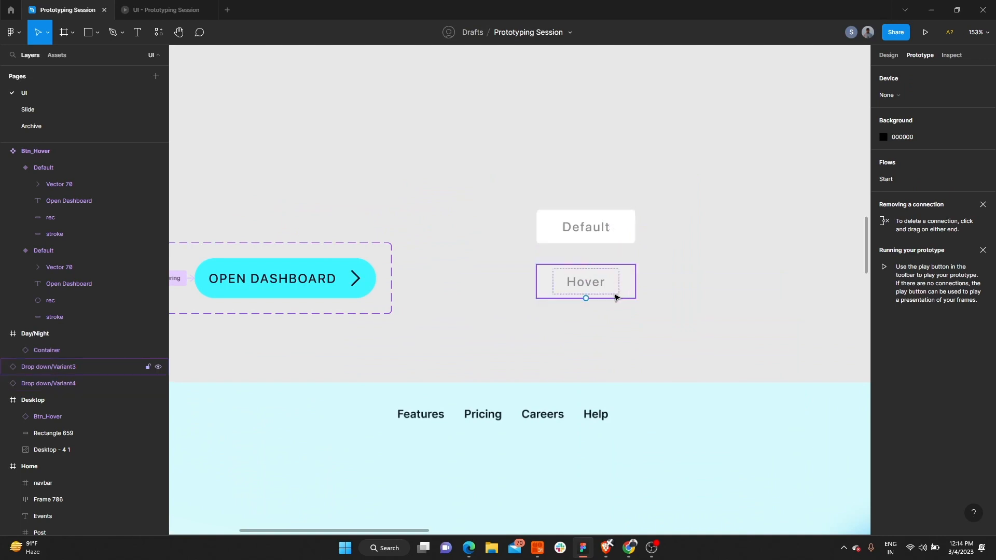
pyautogui.moveTo(520, 168); pyautogui.dragTo(660, 327)
pyautogui.rightClick(612, 249)
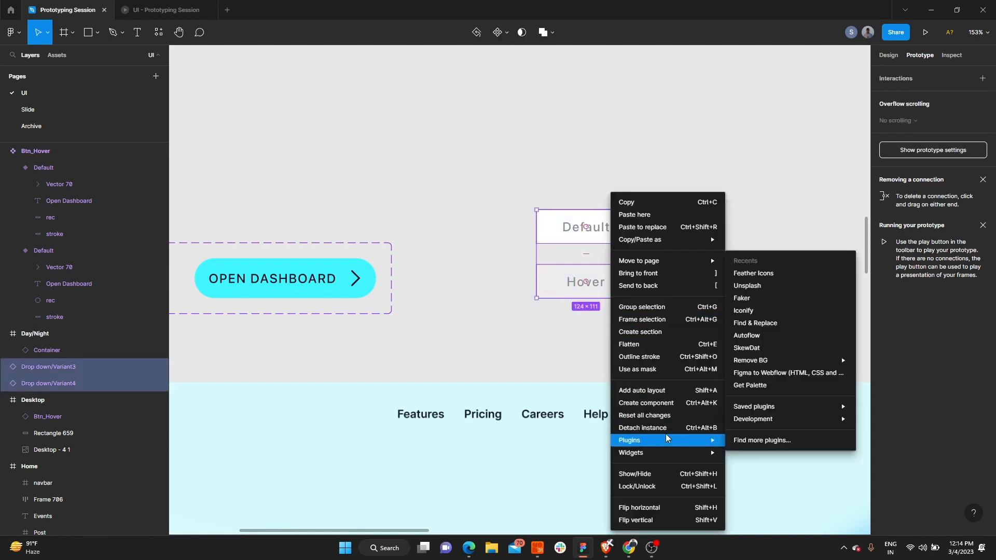
pyautogui.click(667, 428)
pyautogui.click(668, 221)
# Turn the detached Default and Hover frames into a single component set.
pyautogui.moveTo(476, 155); pyautogui.dragTo(678, 291)
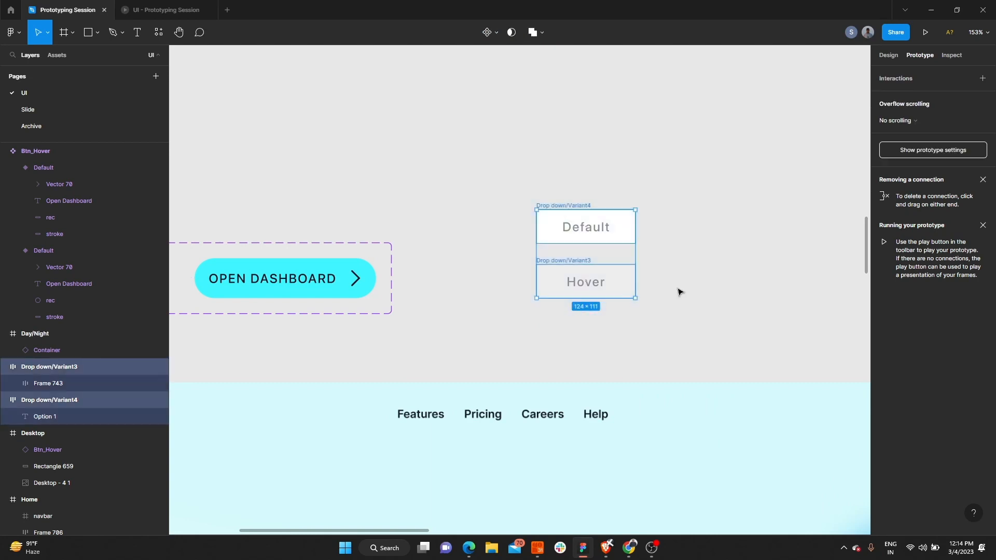
pyautogui.click(499, 33)
pyautogui.click(493, 81)
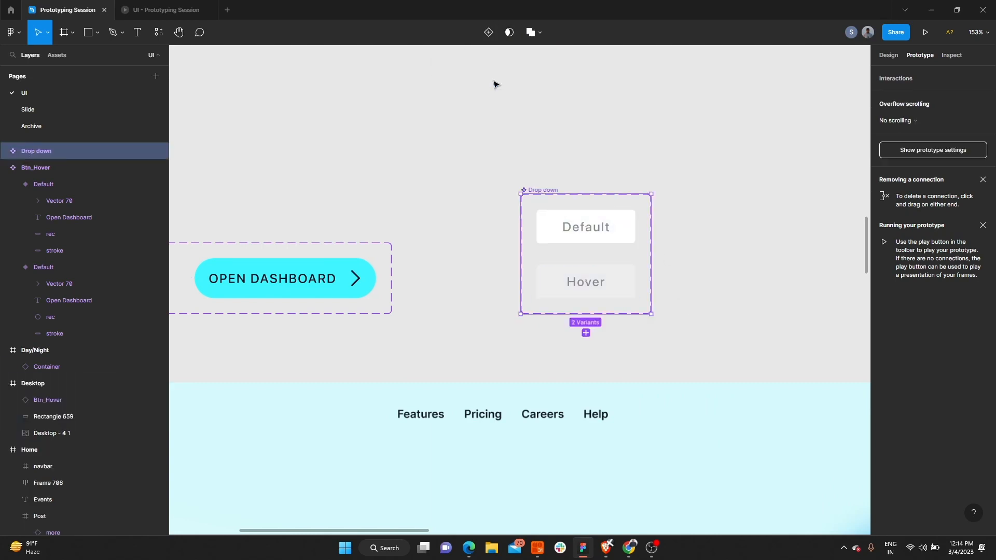
# Connect the Default variant to the Hover variant with a While hovering interaction that changes to Variant3.
pyautogui.click(618, 228)
pyautogui.moveTo(587, 246); pyautogui.dragTo(587, 283)
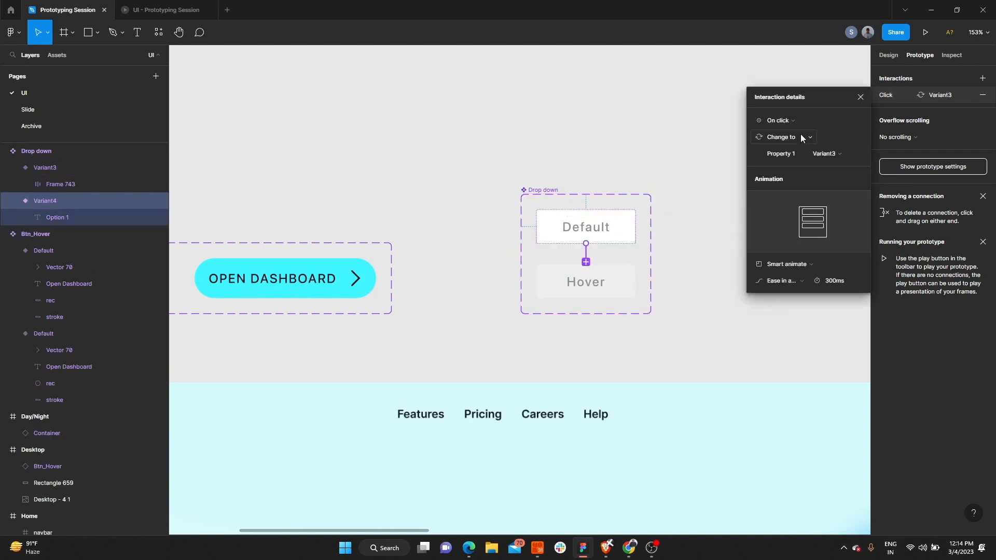
pyautogui.click(795, 119)
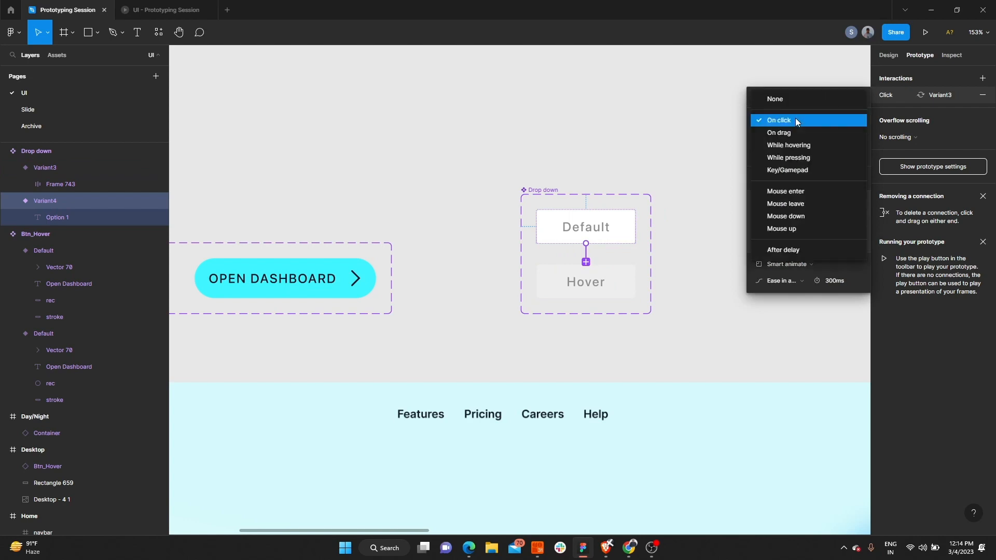
pyautogui.click(805, 145)
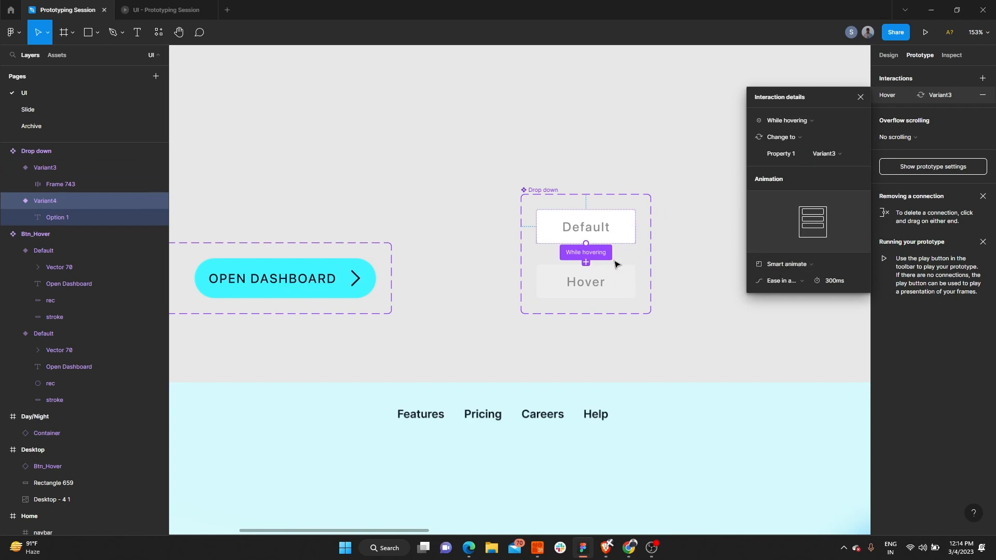
pyautogui.click(733, 255)
# Search the assets for "drop" and place a Drop down instance on the canvas beside its component set.
pyautogui.scroll(-5, 489, 188)
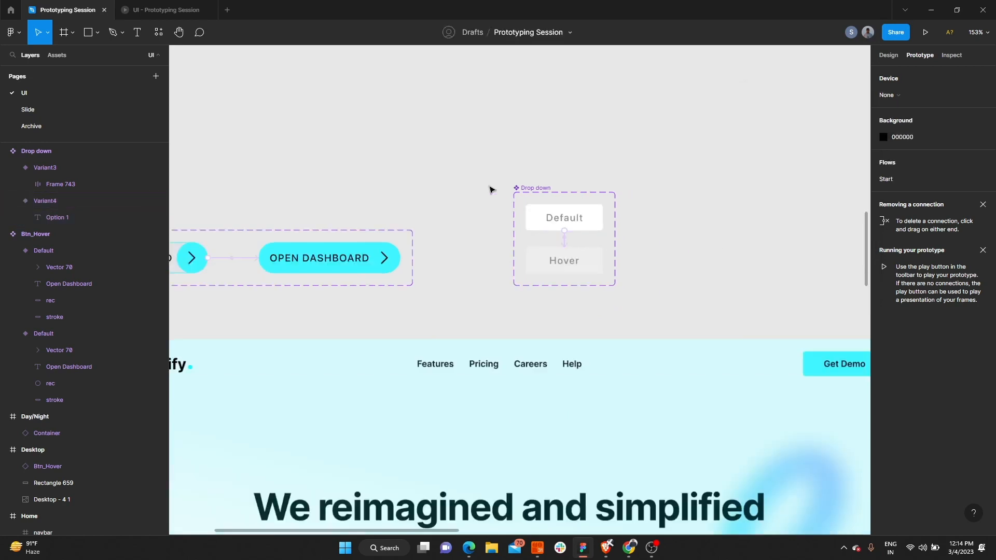
pyautogui.click(55, 57)
pyautogui.press('BackSpace')
pyautogui.write('drop')
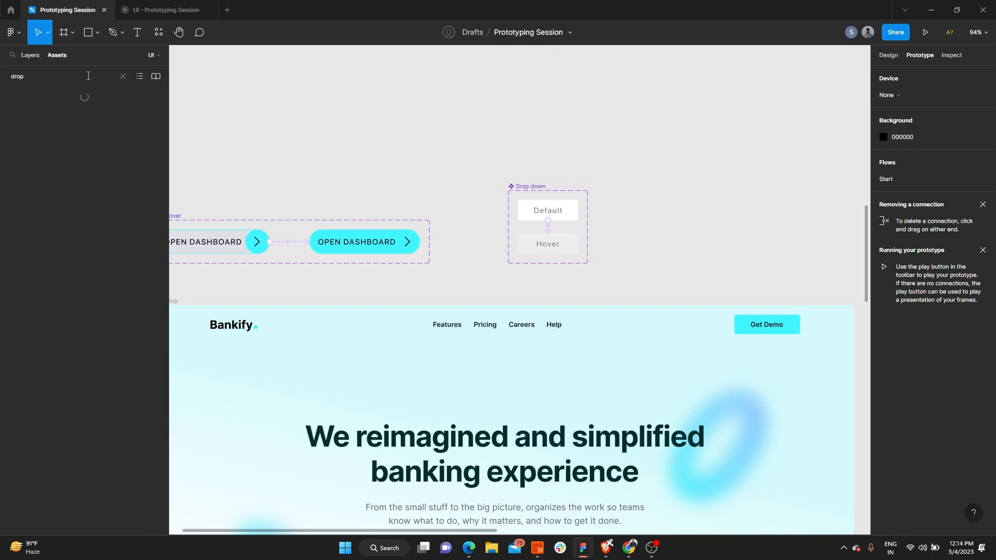
pyautogui.moveTo(40, 124); pyautogui.dragTo(756, 131)
# Duplicate the Default instance into a vertical stack of four touching items.
pyautogui.scroll(5, 772, 123)
pyautogui.hotkey('ctrl', 'd')
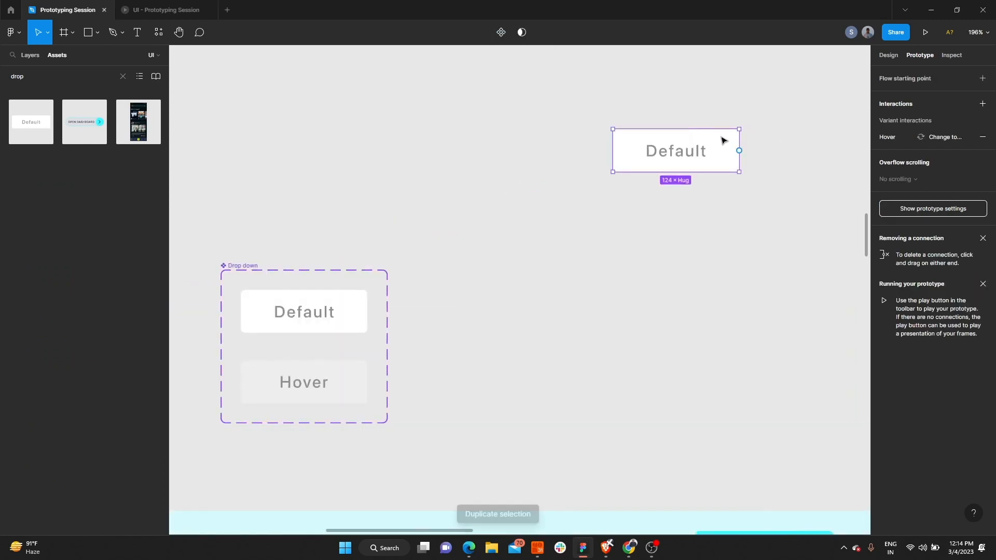
pyautogui.moveTo(700, 156); pyautogui.dragTo(704, 195)
pyautogui.hotkey('ctrl', 'd')
pyautogui.hotkey('ctrl', 'd')
# Wrap the four stacked Default instances in an auto layout frame with centred alignment.
pyautogui.keyDown('shift'); pyautogui.click(667, 227); pyautogui.keyUp('shift')
pyautogui.keyDown('shift'); pyautogui.click(674, 193); pyautogui.keyUp('shift')
pyautogui.keyDown('shift'); pyautogui.click(682, 154); pyautogui.keyUp('shift')
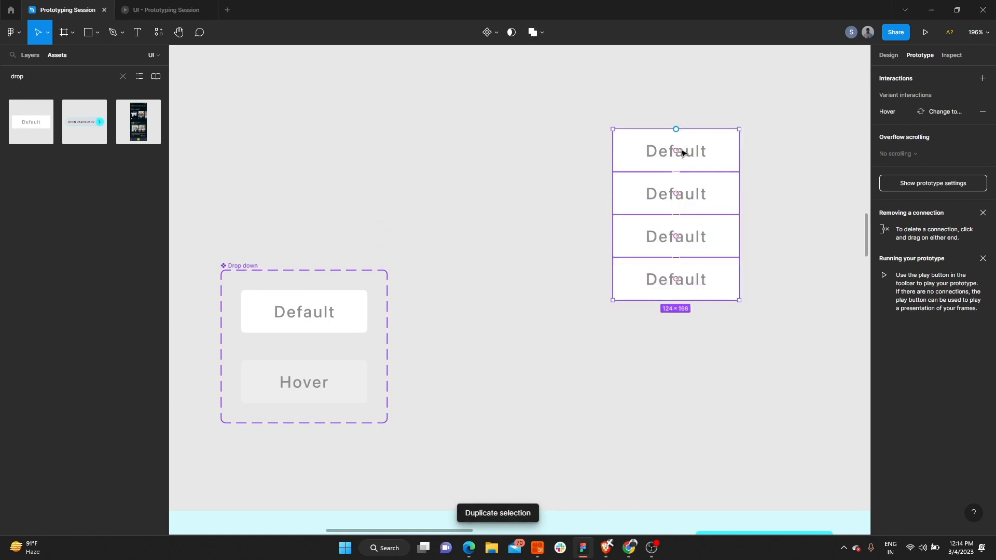
pyautogui.hotkey('shift', 'a')
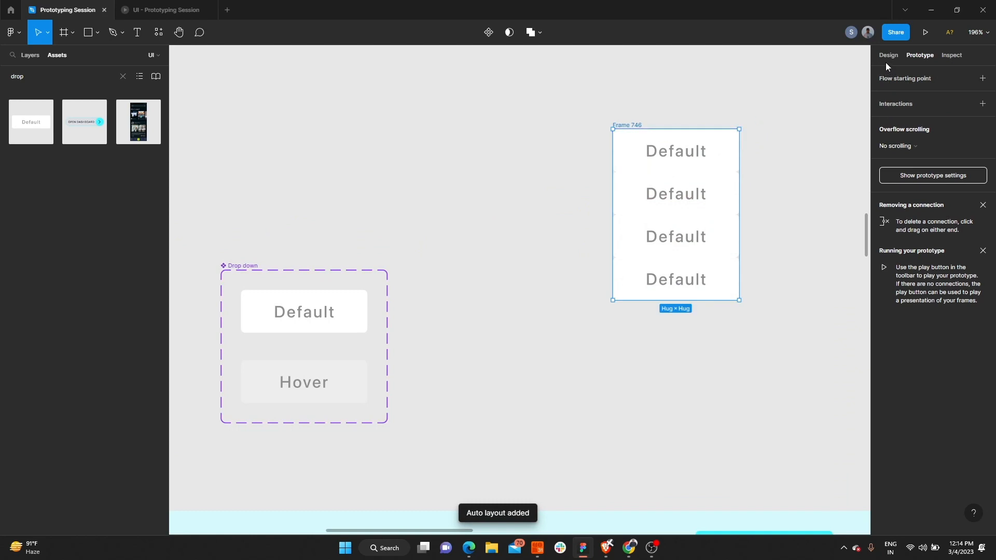
pyautogui.click(887, 56)
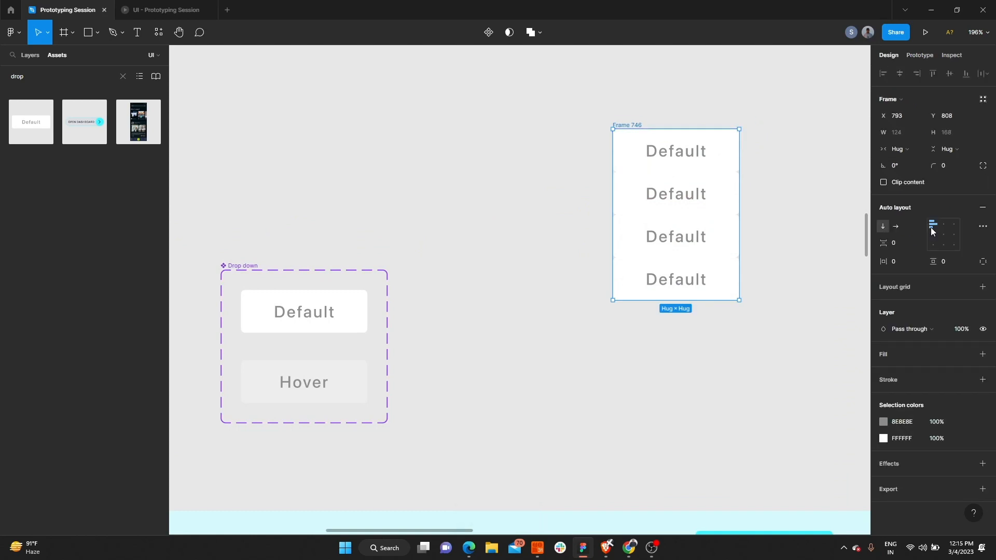
pyautogui.click(942, 234)
# Try a horizontal padding of 16 and a vertical padding of 12 on the auto layout frame.
pyautogui.click(902, 262)
pyautogui.write('16')
pyautogui.press('Return')
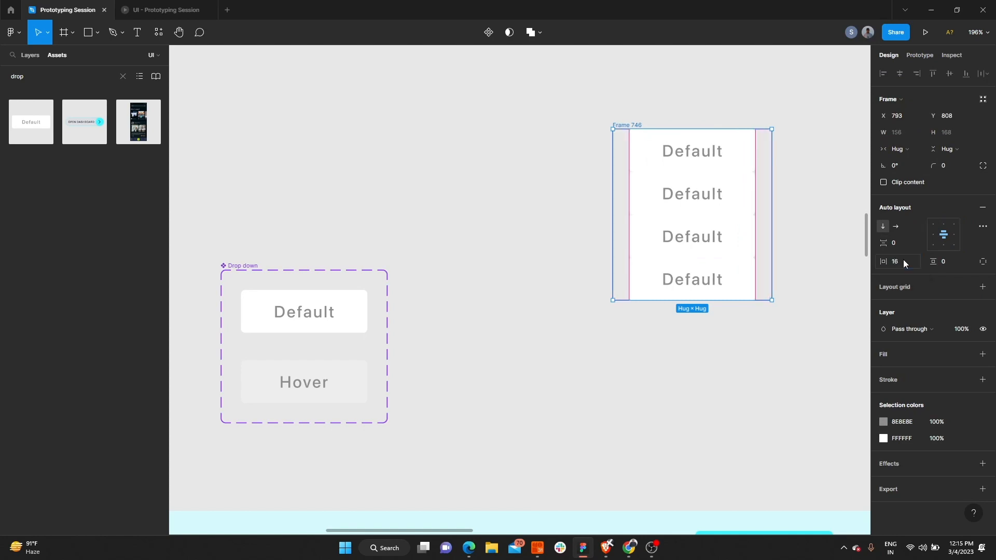
pyautogui.press('Return')
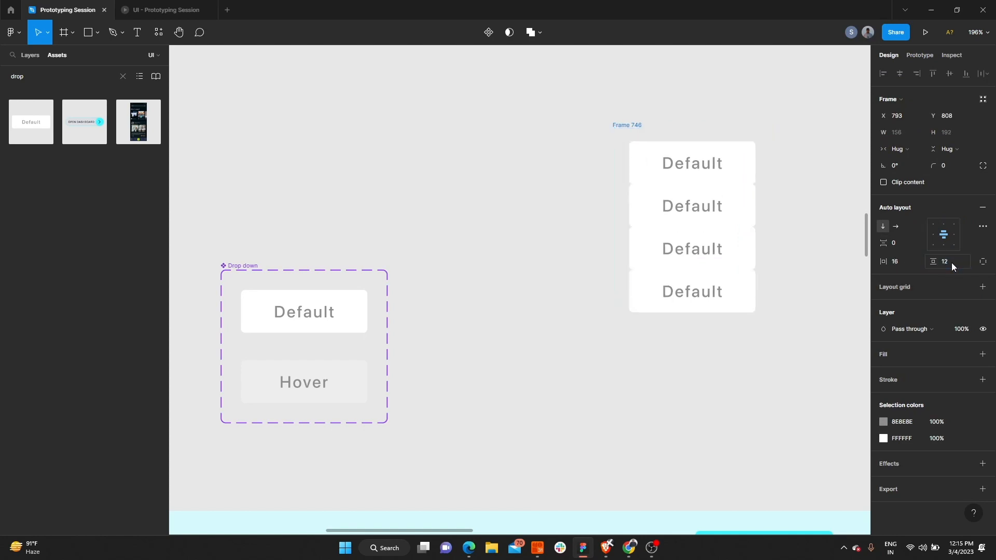
# Set both the horizontal and vertical padding of the auto layout frame to 8.
pyautogui.click(894, 265)
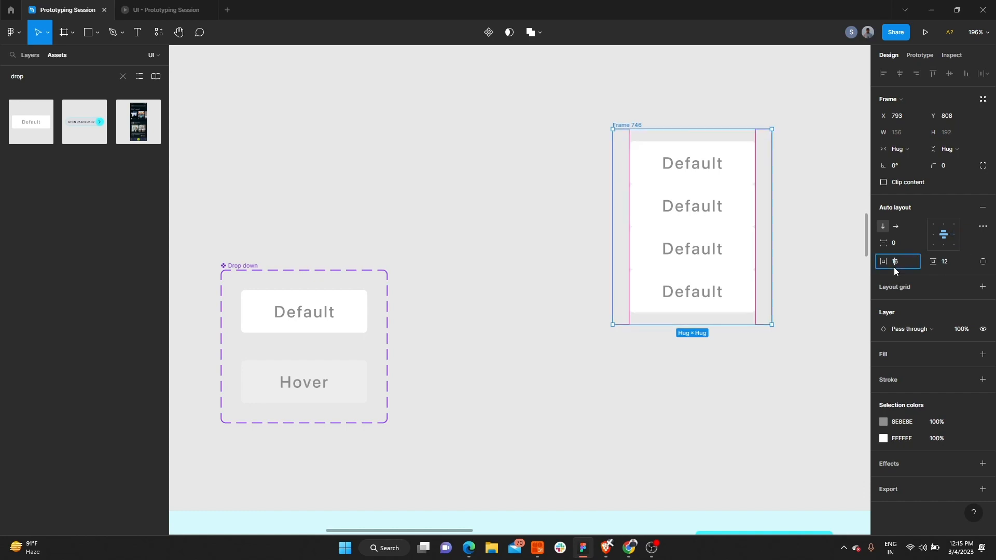
pyautogui.write('8')
pyautogui.press('Return')
pyautogui.click(949, 262)
pyautogui.write('8')
pyautogui.press('Return')
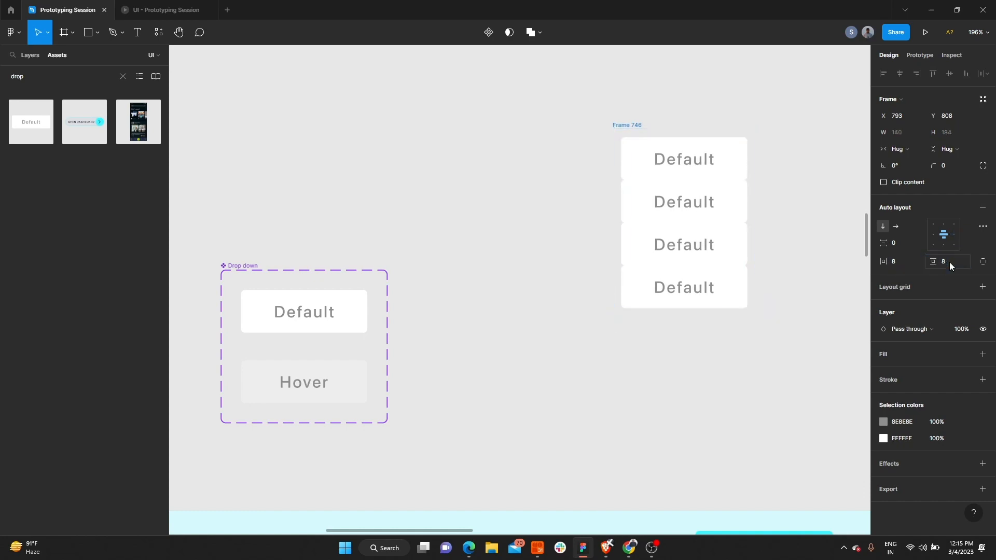
# Add a white FFFFFF fill to the auto layout frame and round its corners.
pyautogui.click(982, 354)
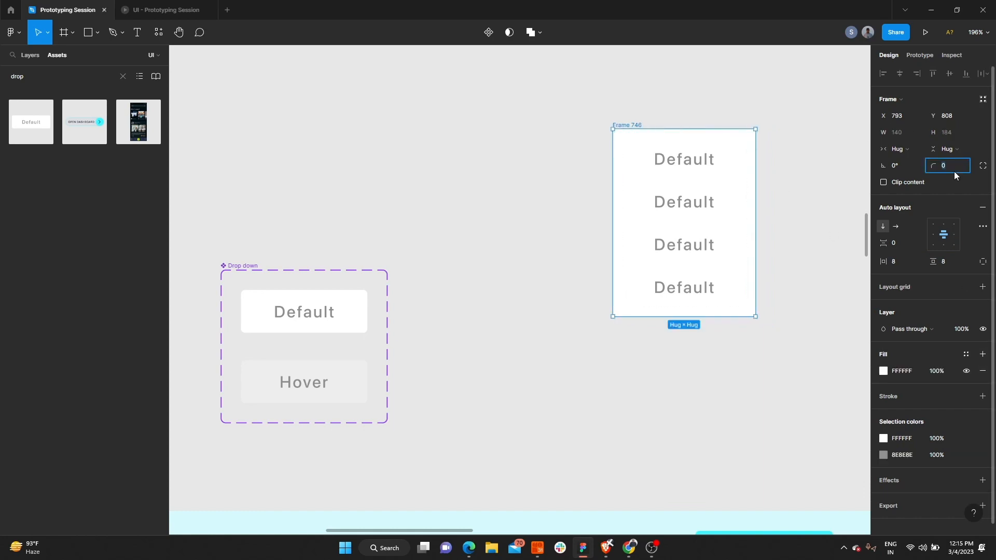
pyautogui.click(541, 175)
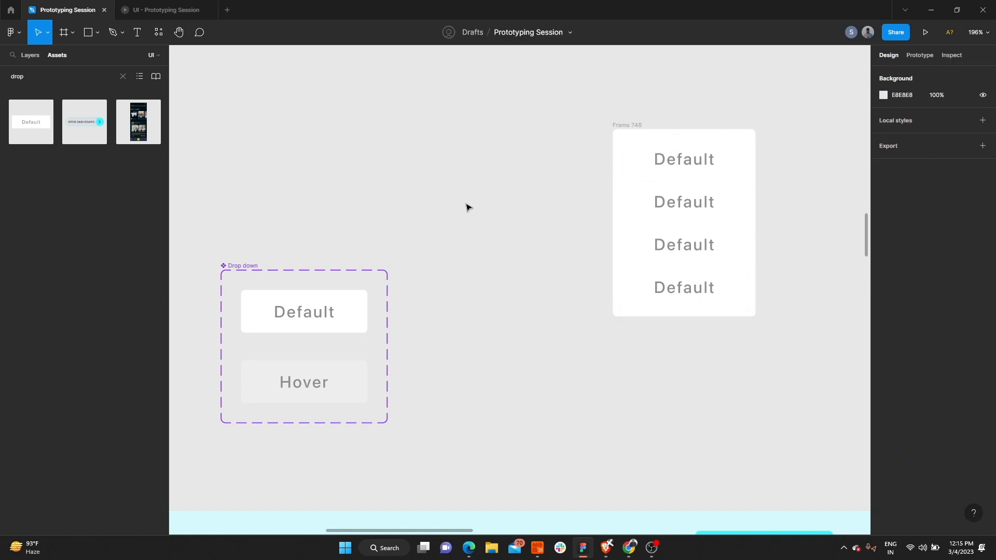
# Draw a new frame of about 500 × 341 beside the white list of Default items.
pyautogui.scroll(-5, 465, 203)
pyautogui.press('super')
pyautogui.write('z')
pyautogui.click(592, 109)
pyautogui.scroll(1, 551, 250)
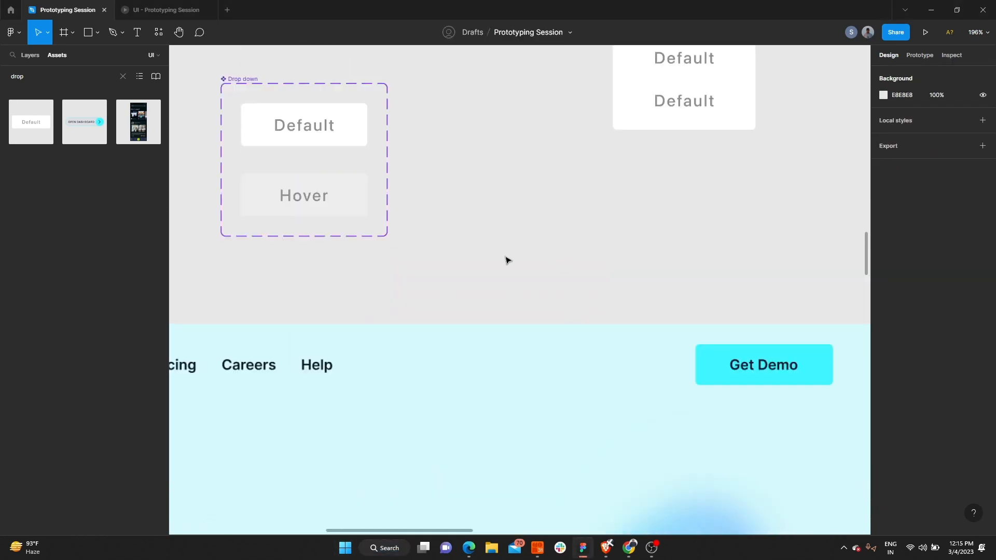
pyautogui.scroll(-4, 505, 257)
pyautogui.scroll(3, 647, 134)
pyautogui.press('f')
pyautogui.moveTo(614, 116)
pyautogui.mouseDown()
pyautogui.moveTo(867, 292)
pyautogui.moveTo(794, 304)
pyautogui.moveTo(764, 317)
pyautogui.moveTo(769, 329)
pyautogui.mouseUp()
pyautogui.click(550, 96)
pyautogui.click(476, 111)
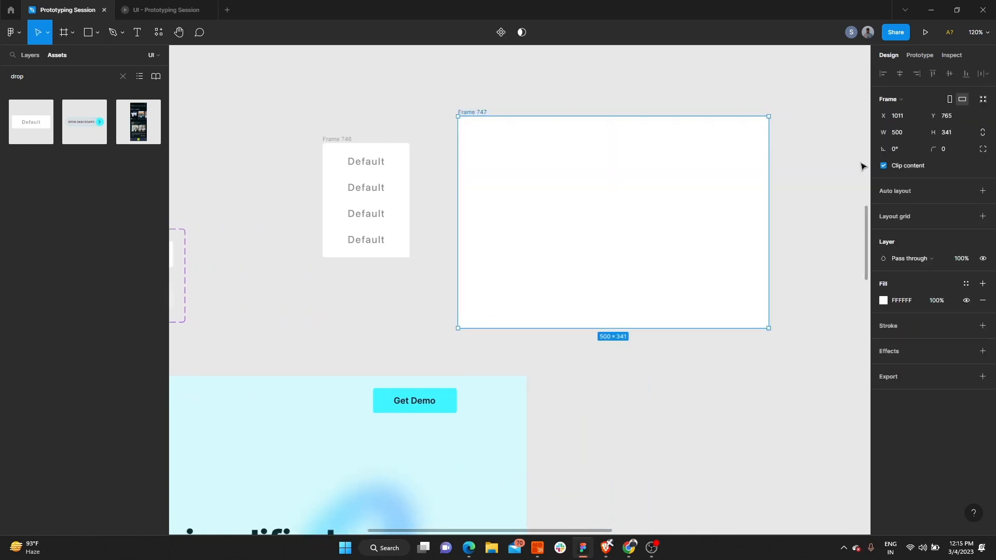
# Fill the new frame with dark grey 414141 and move the list of Default items into its centre.
pyautogui.click(883, 301)
pyautogui.moveTo(763, 331); pyautogui.dragTo(713, 373)
pyautogui.click(678, 359)
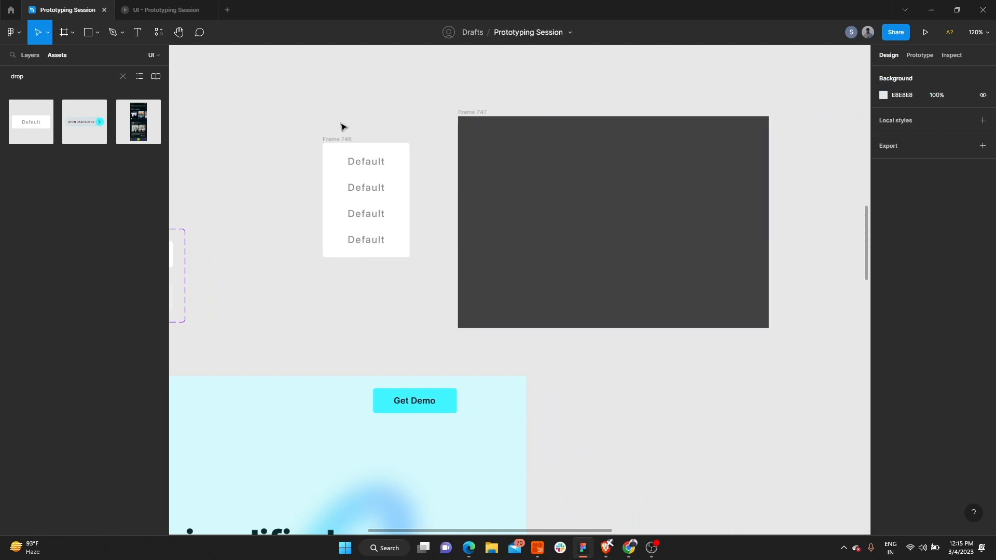
pyautogui.moveTo(341, 138); pyautogui.dragTo(588, 159)
# Run the dark frame as a prototype and test the hover effect on the list items.
pyautogui.click(467, 110)
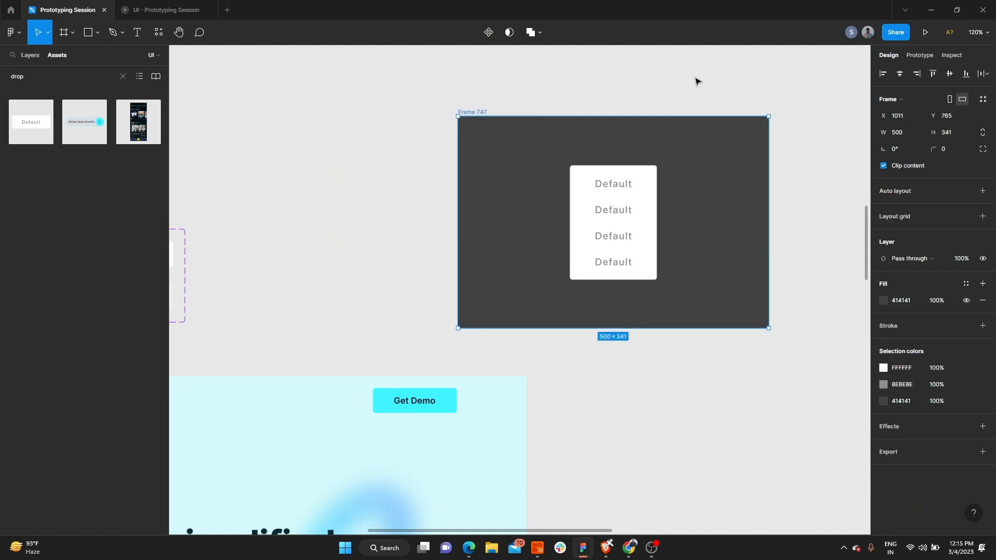
pyautogui.click(924, 32)
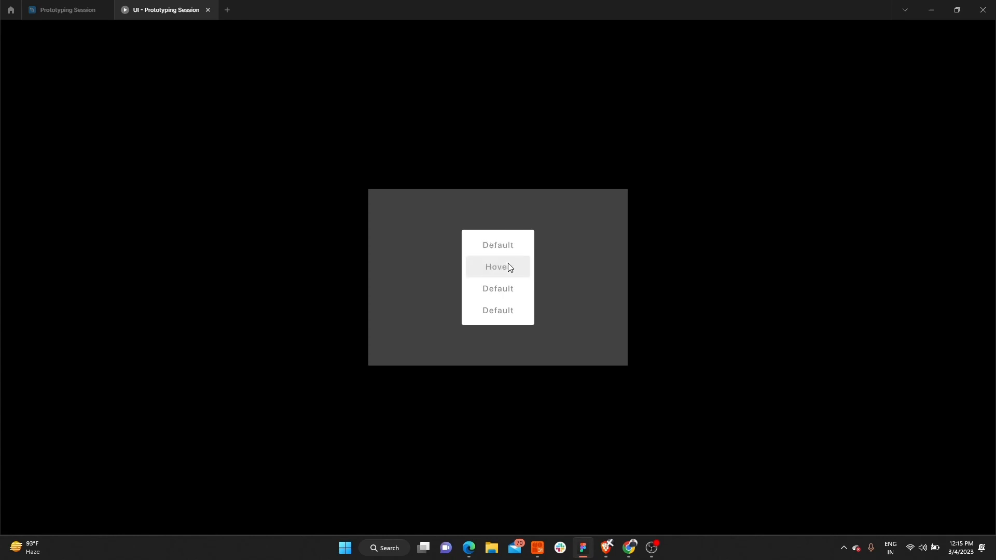
pyautogui.moveTo(94, 4)
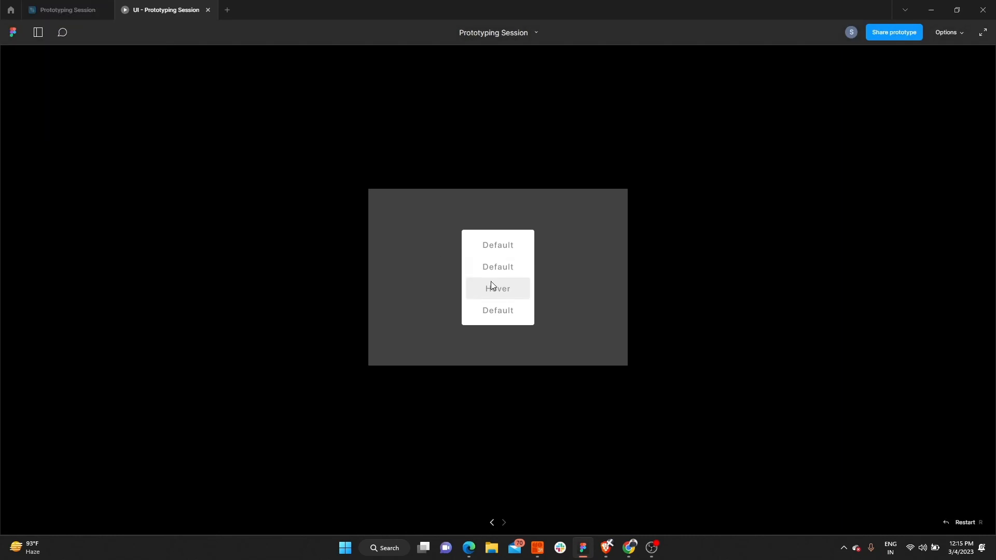
# Return to the design file and compare the drop-down frame with its hover behaviour in the running prototype.
pyautogui.click(76, 10)
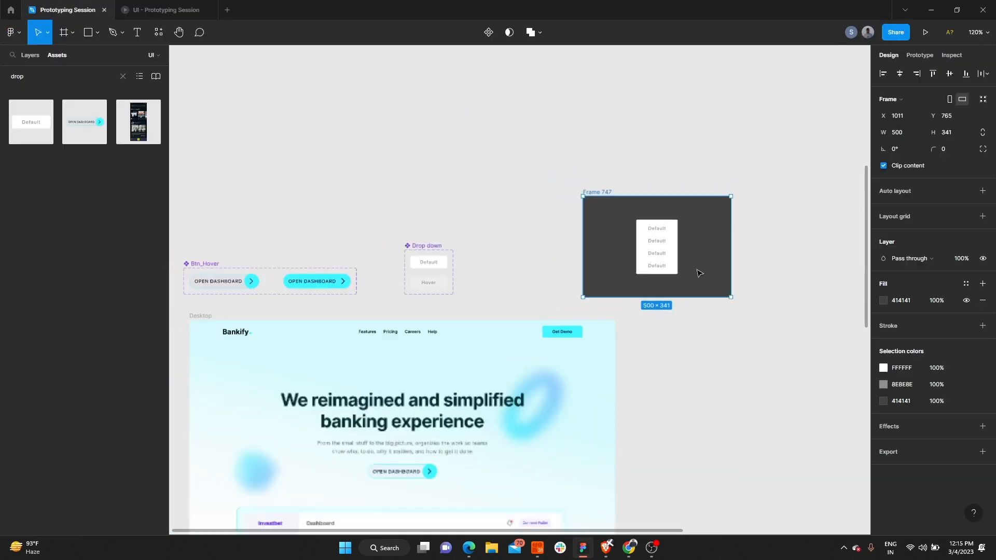
pyautogui.scroll(-5, 695, 272)
pyautogui.scroll(5, 534, 265)
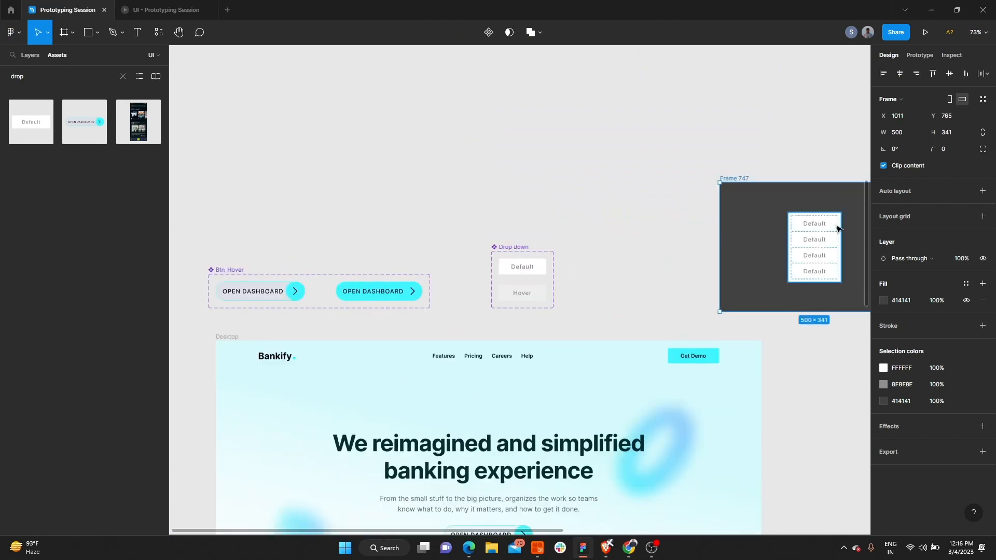
pyautogui.scroll(3, 822, 259)
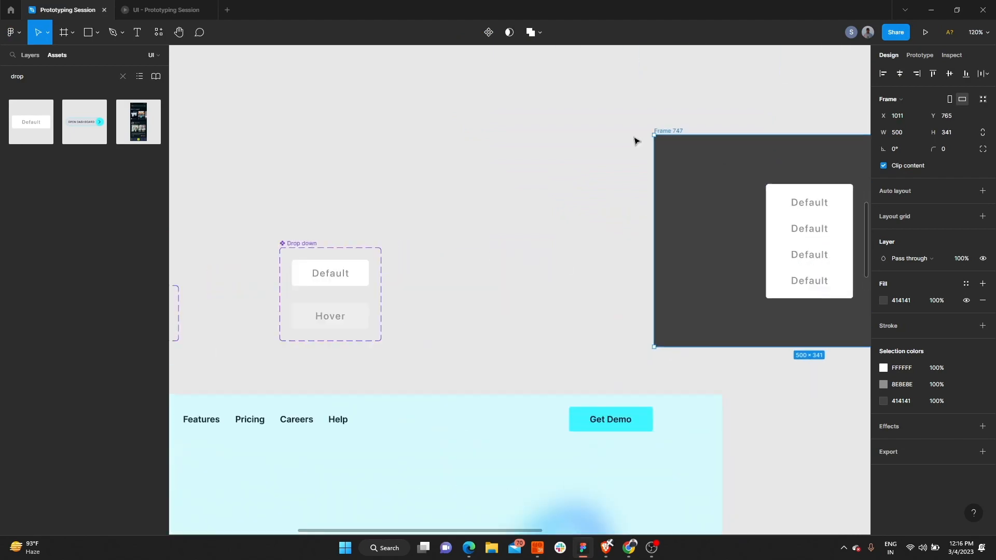
pyautogui.click(191, 6)
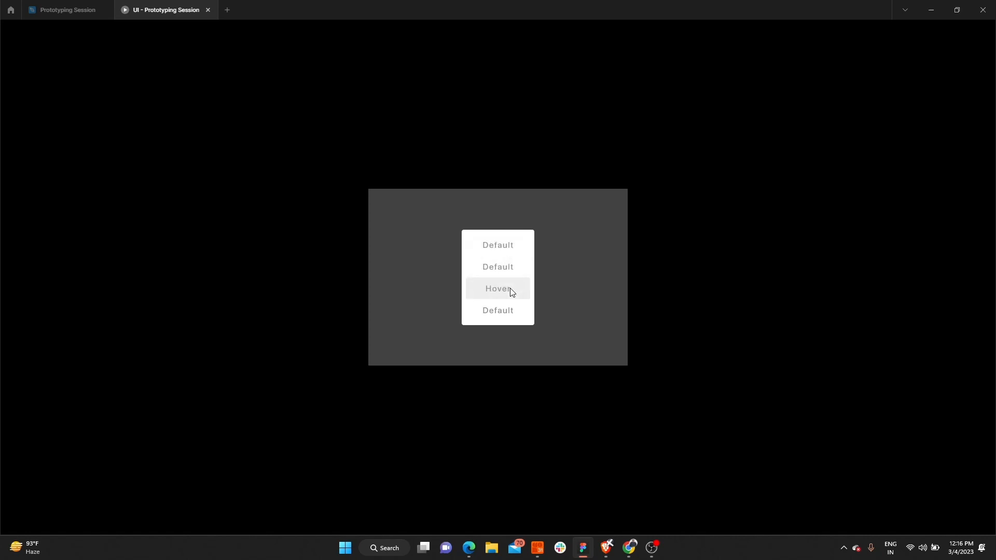
pyautogui.click(87, 6)
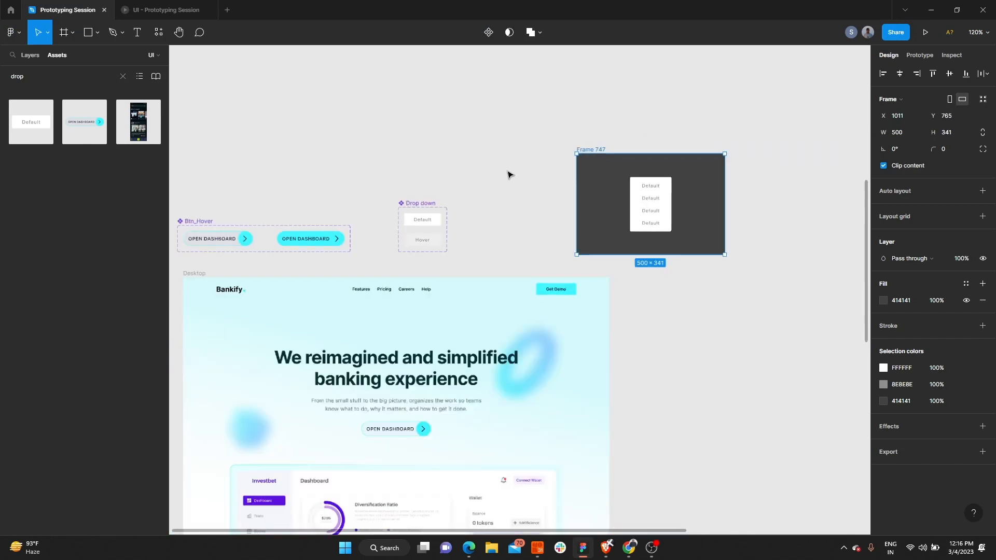
# Delete the dark grey test frame with the drop-down list and clear the component search.
pyautogui.scroll(-8, 507, 171)
pyautogui.click(556, 145)
pyautogui.click(552, 149)
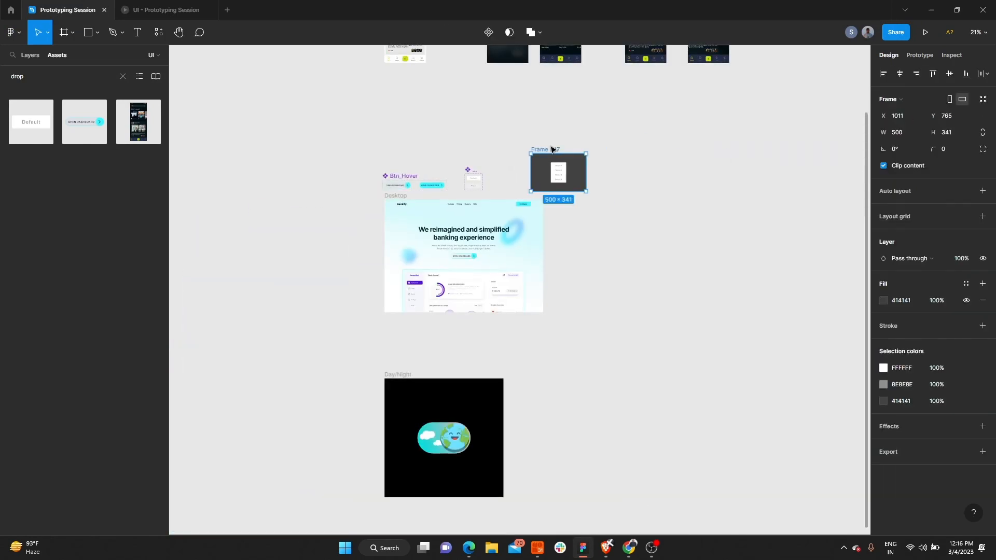
pyautogui.press('Delete')
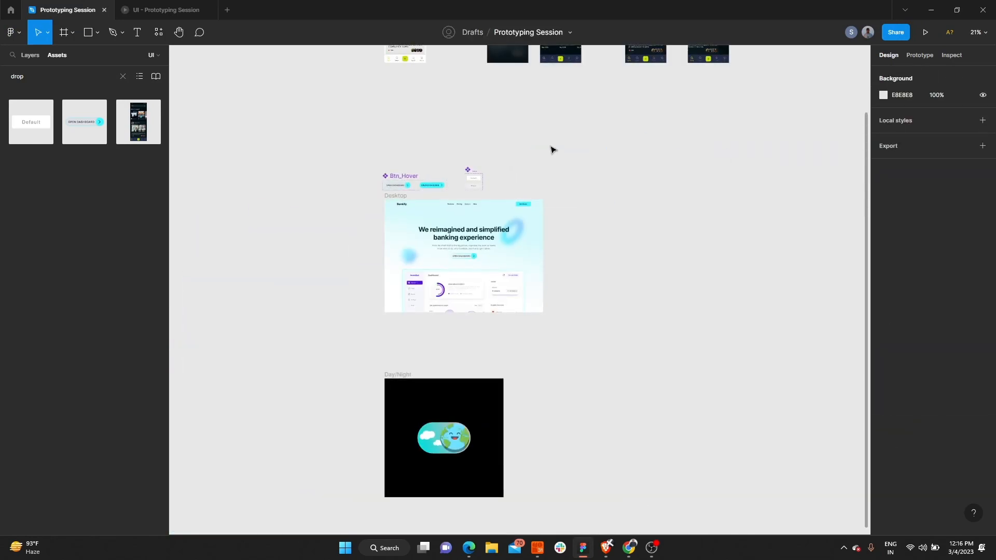
pyautogui.scroll(10, 468, 173)
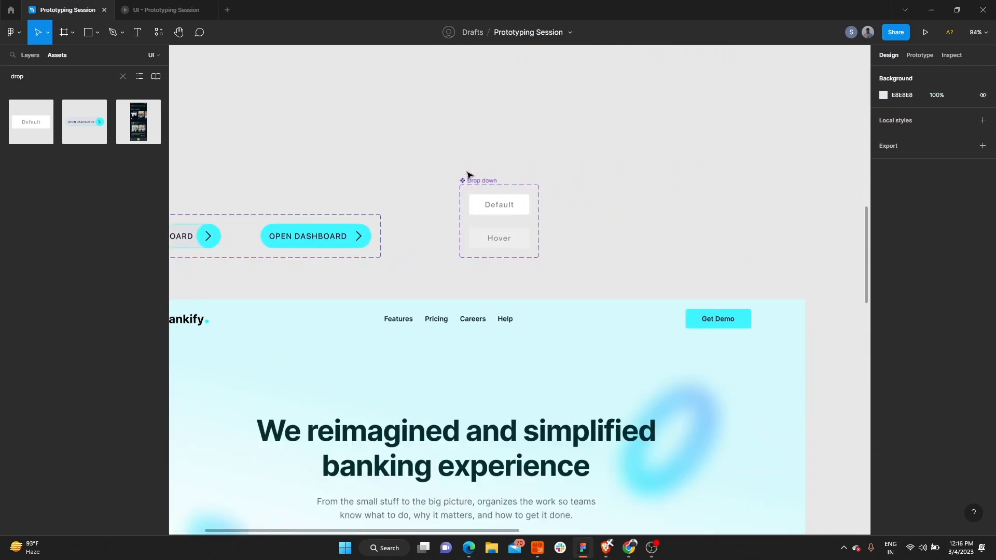
pyautogui.scroll(-4, 581, 208)
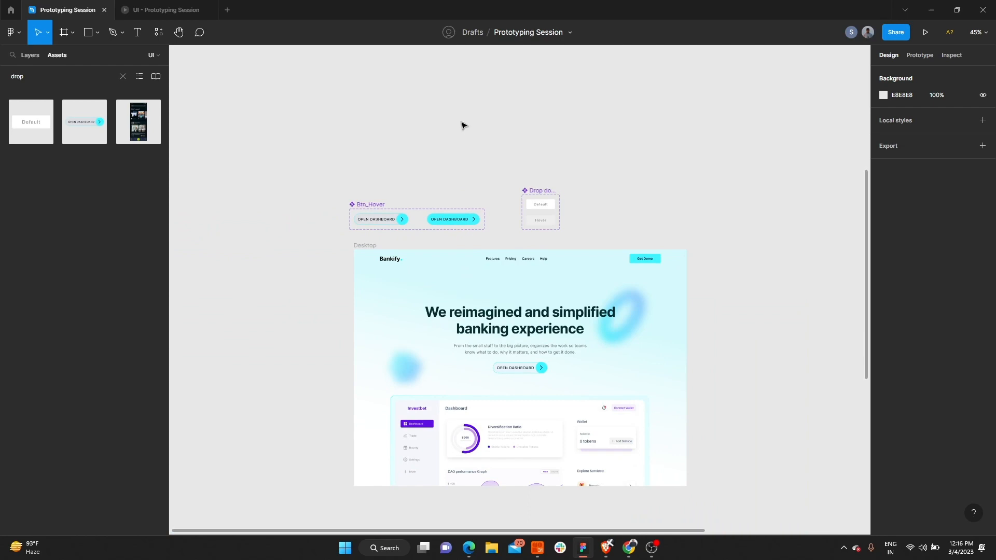
pyautogui.click(123, 77)
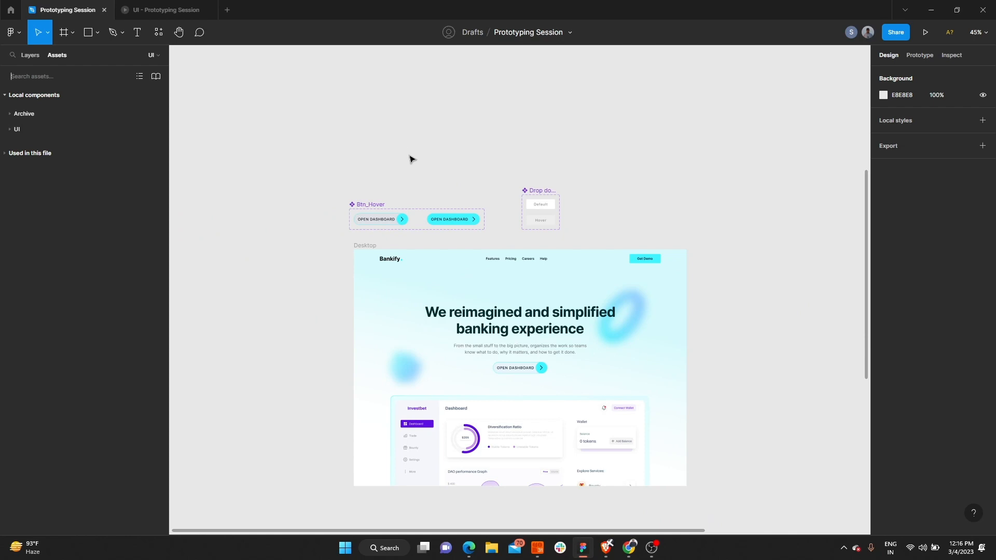
# Run the Day/Night frame as a prototype, test its toggle switch and return to the design file.
pyautogui.scroll(-5, 410, 158)
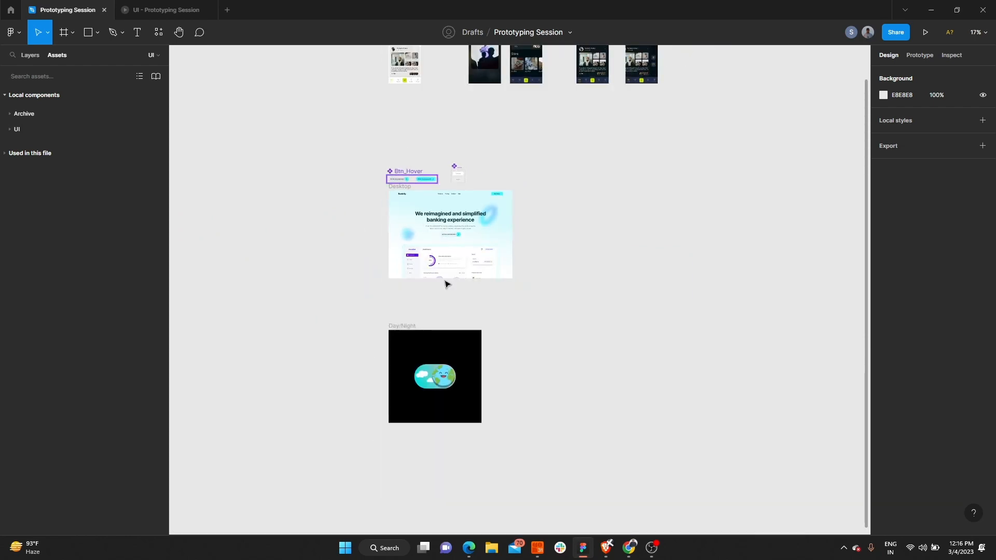
pyautogui.scroll(5, 412, 344)
pyautogui.scroll(-2, 363, 291)
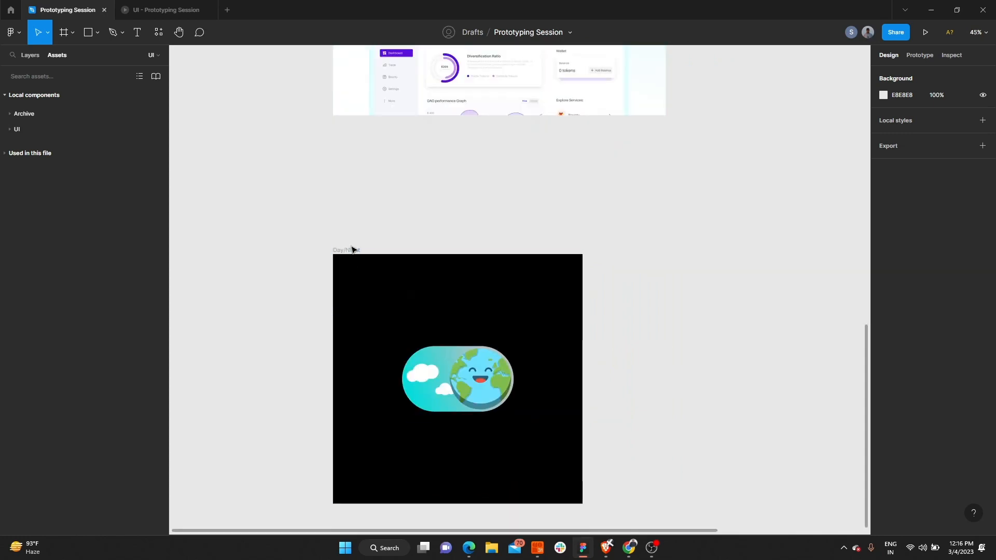
pyautogui.click(351, 250)
pyautogui.click(924, 32)
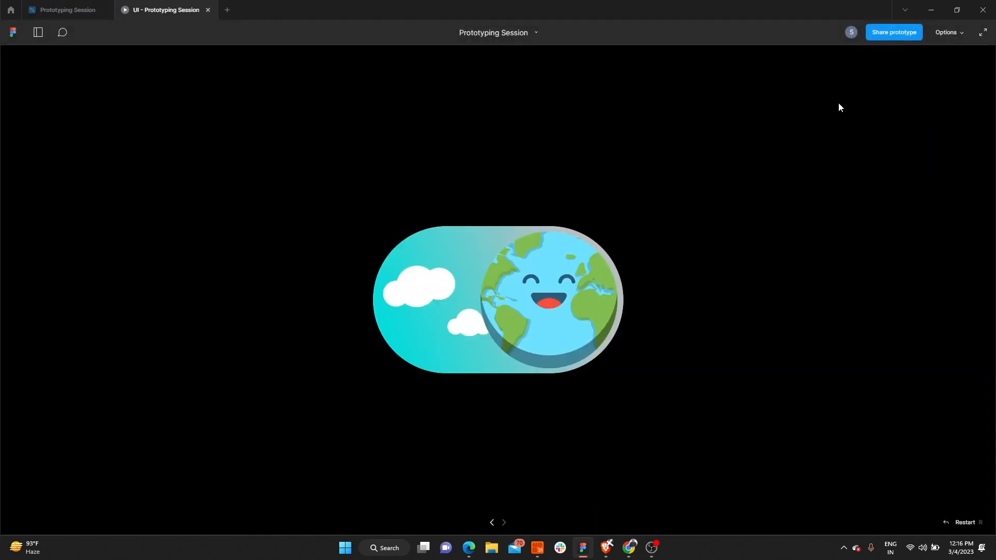
pyautogui.click(565, 281)
pyautogui.click(566, 281)
pyautogui.click(566, 281)
pyautogui.click(565, 281)
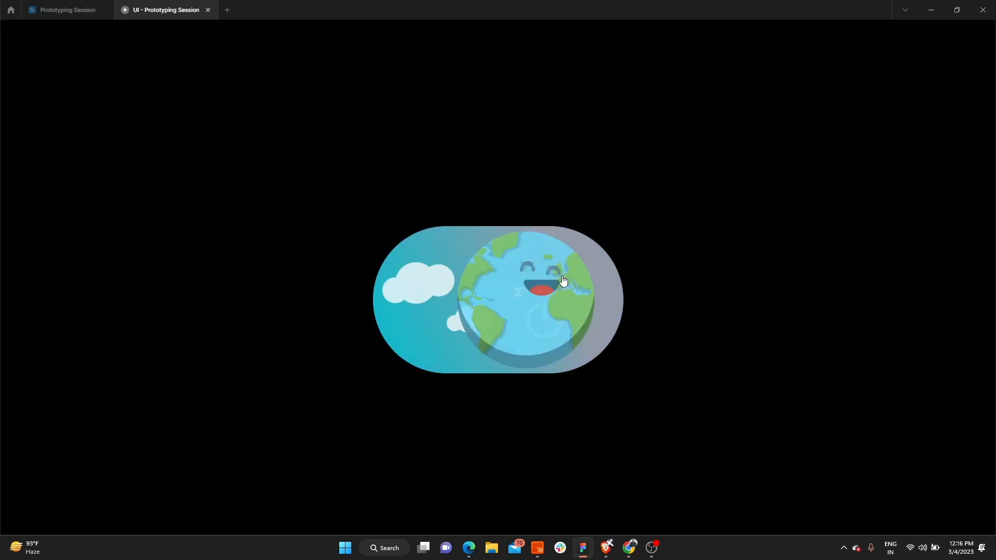
pyautogui.click(61, 5)
# Show the layer list and move the dark Event Media frame to just before the light Event Media frame.
pyautogui.scroll(-3, 487, 211)
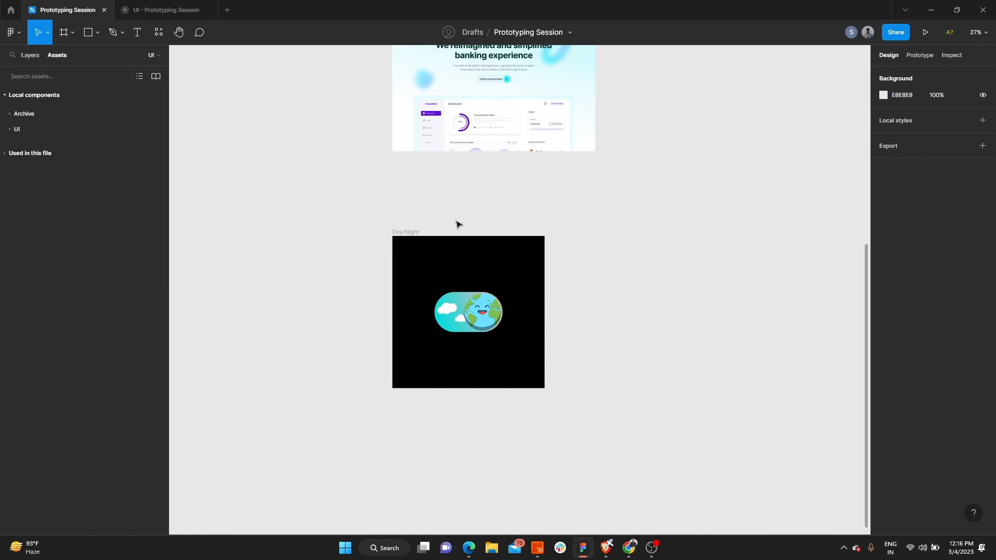
pyautogui.scroll(3, 449, 317)
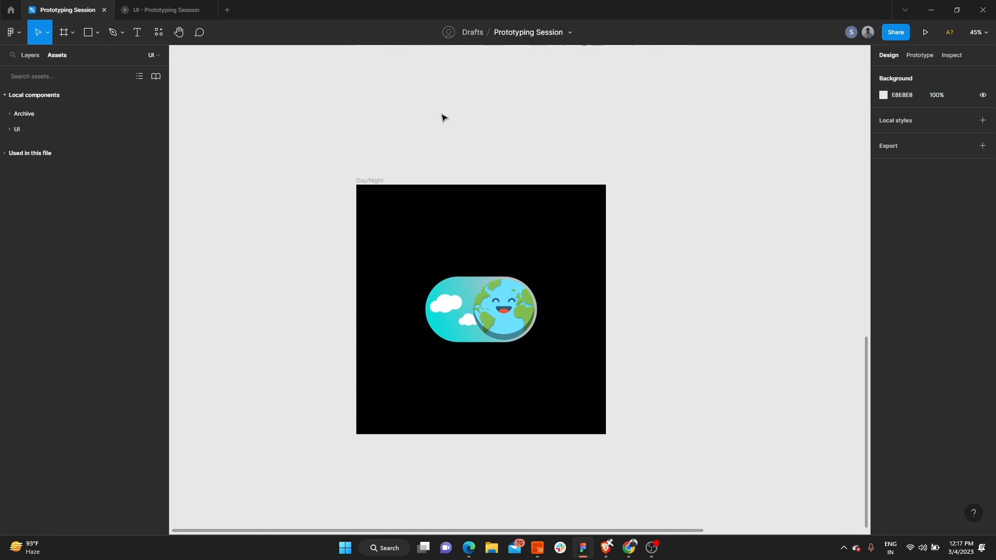
pyautogui.click(34, 58)
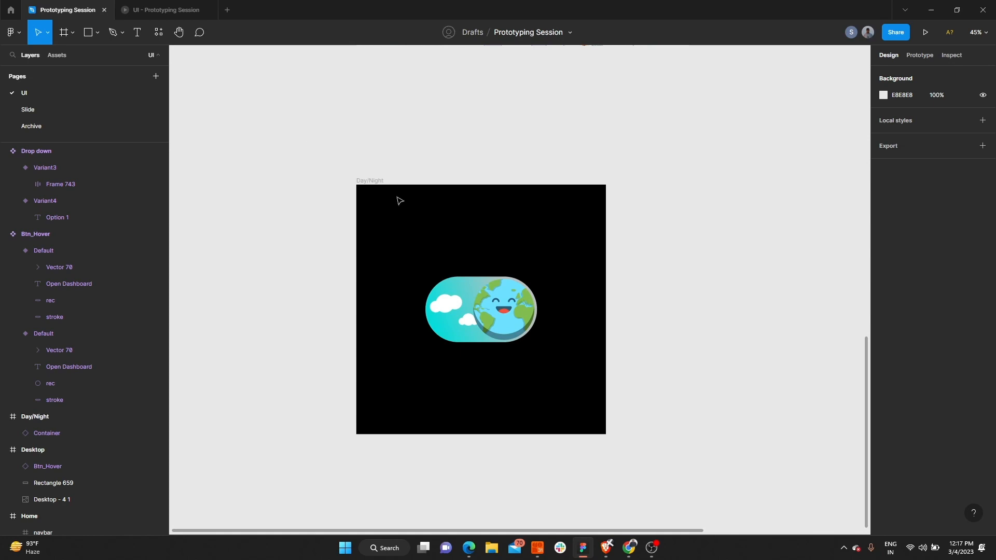
pyautogui.scroll(-5, 399, 202)
pyautogui.scroll(4, 407, 202)
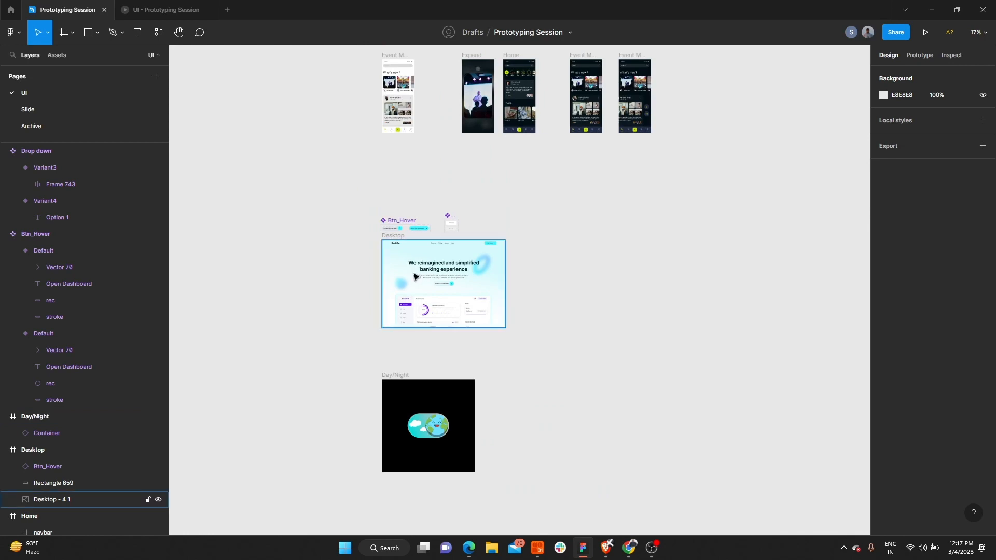
pyautogui.scroll(3, 414, 275)
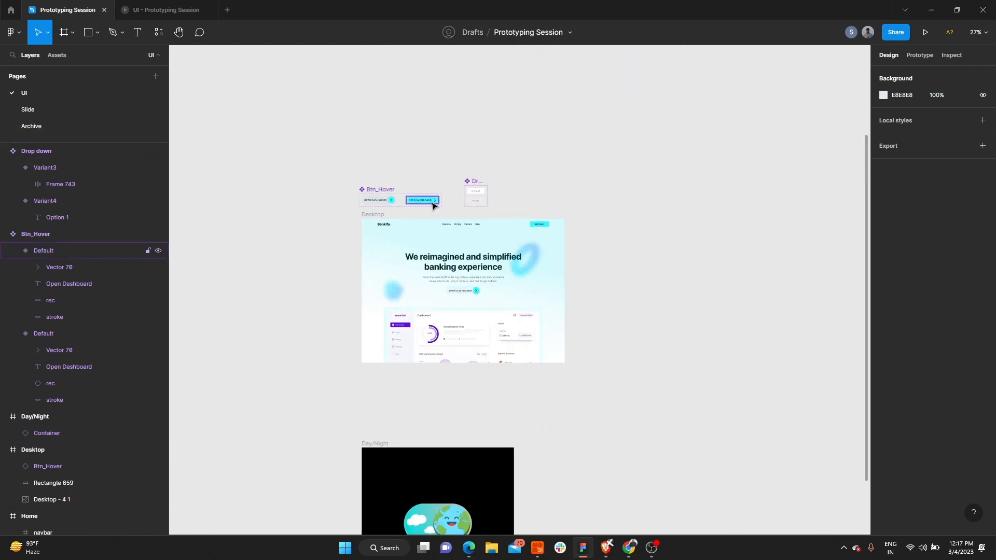
pyautogui.scroll(-5, 431, 206)
pyautogui.scroll(4, 388, 79)
pyautogui.scroll(5, 388, 79)
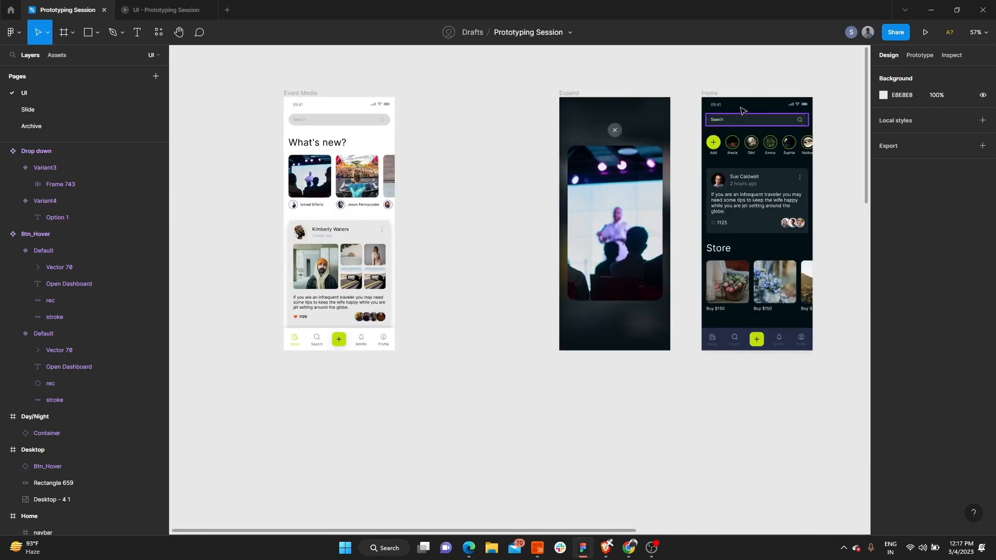
pyautogui.scroll(-3, 672, 139)
pyautogui.moveTo(819, 115); pyautogui.dragTo(334, 114)
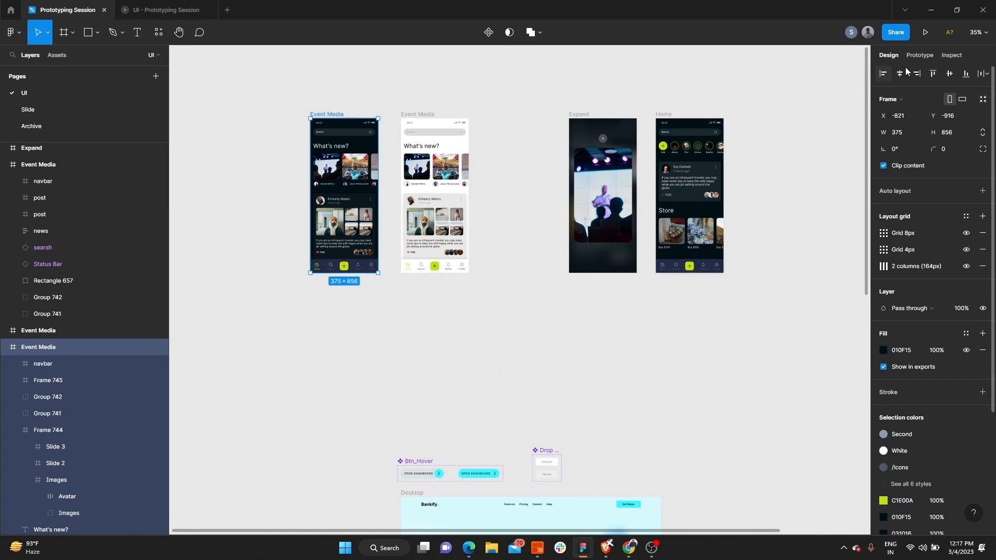
# Switch to the prototype settings and copy the light Event Media frame as a PNG.
pyautogui.click(920, 55)
pyautogui.scroll(4, 414, 154)
pyautogui.click(427, 134)
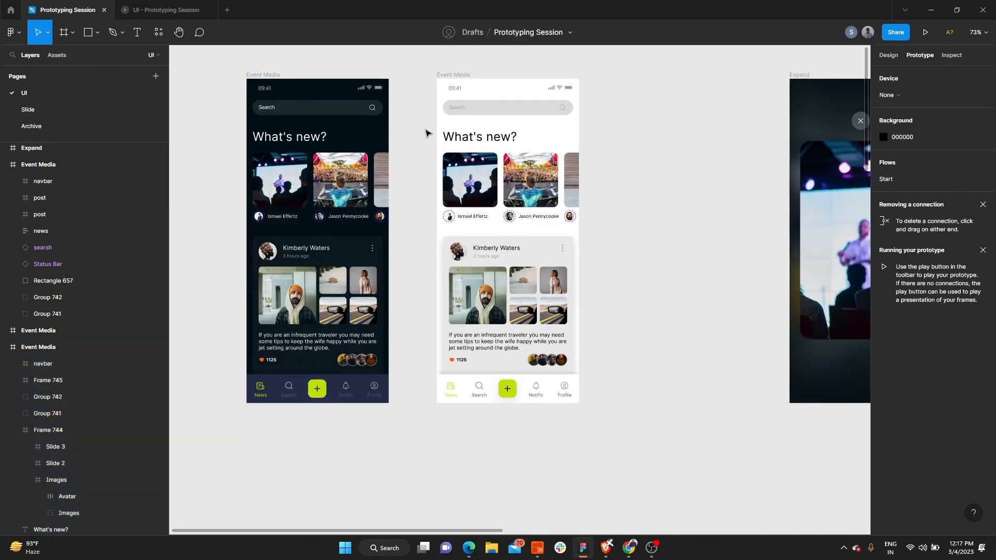
pyautogui.scroll(-4, 471, 152)
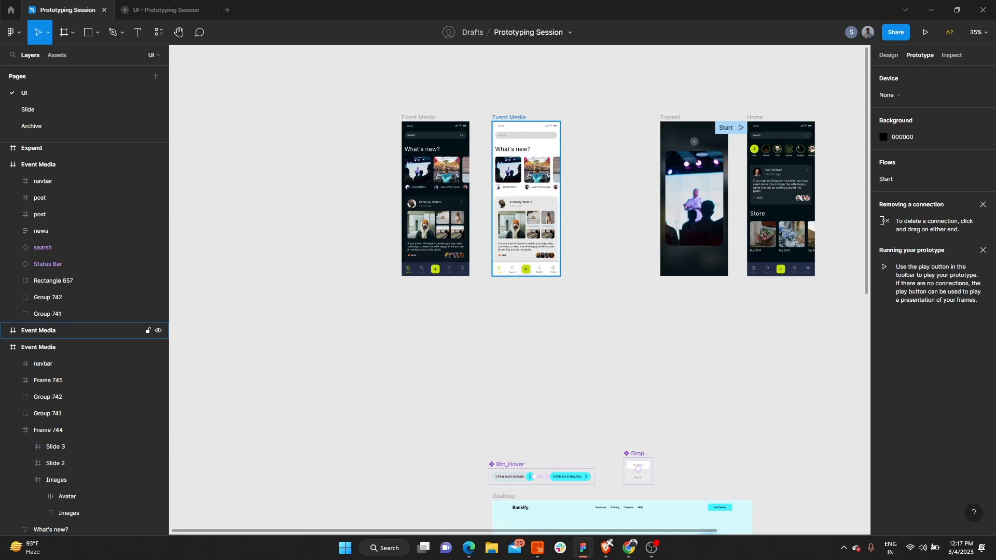
pyautogui.click(505, 119)
pyautogui.hotkey('ctrl', 'shift', 'c')
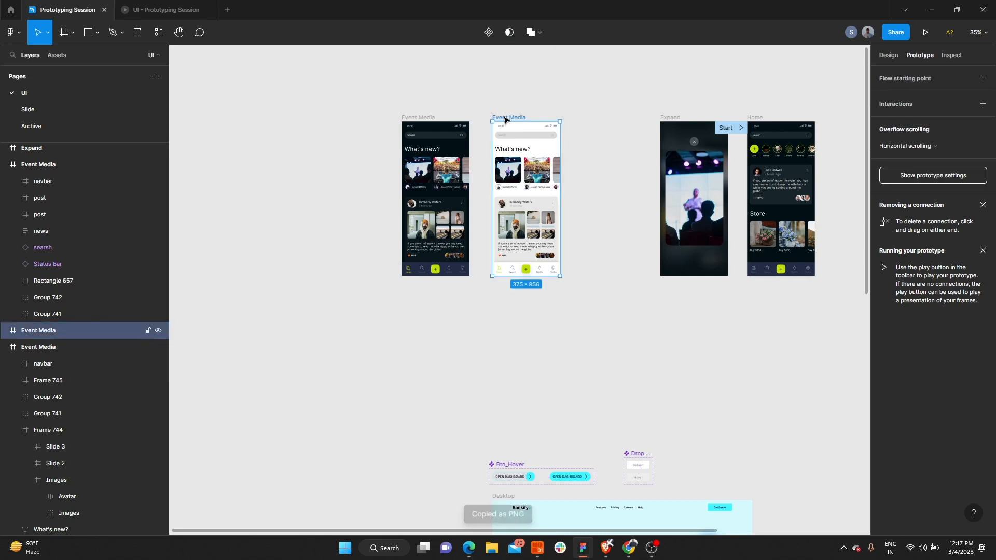
pyautogui.click(493, 98)
# Paste the light screen image, scale it to 375 × 856 and place it in front of the dark Event Media frame.
pyautogui.scroll(5, 504, 129)
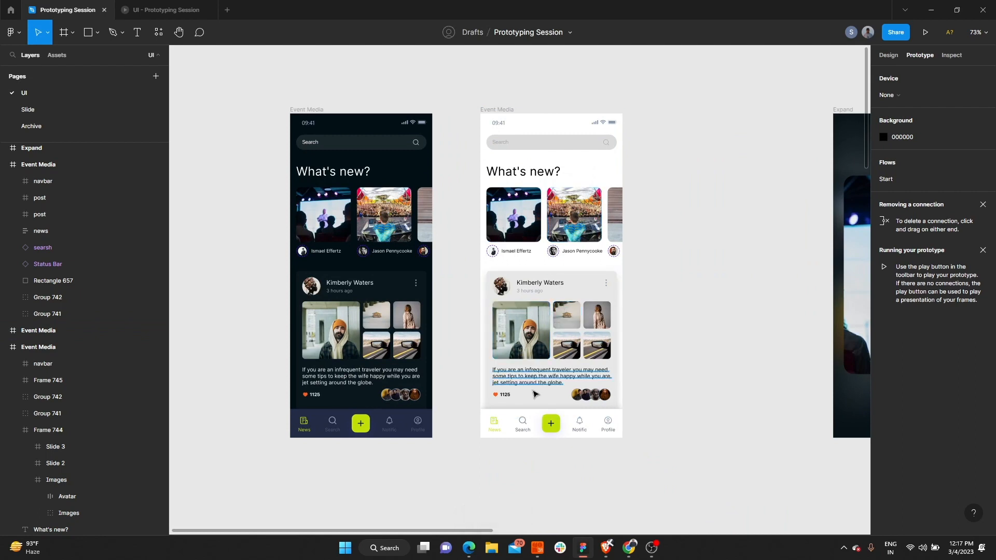
pyautogui.scroll(-4, 620, 228)
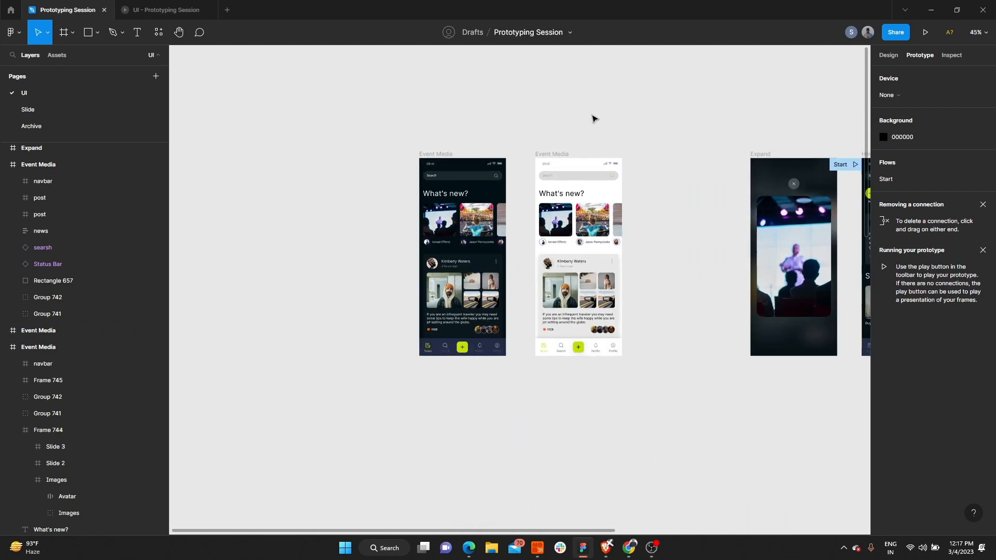
pyautogui.hotkey('ctrl', 'v')
pyautogui.moveTo(579, 187); pyautogui.dragTo(354, 271)
pyautogui.scroll(-5, 373, 204)
pyautogui.moveTo(348, 378); pyautogui.dragTo(348, 269)
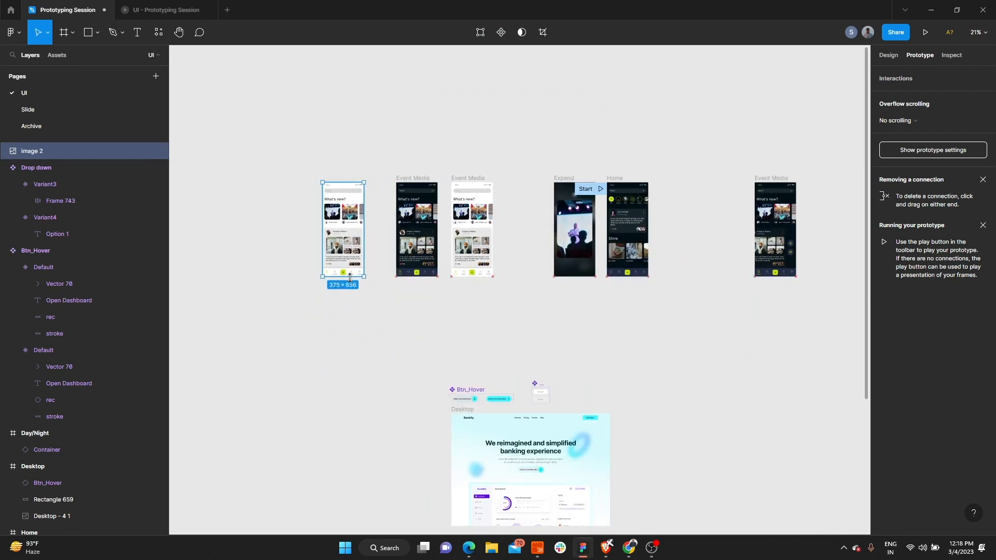
pyautogui.scroll(5, 340, 215)
pyautogui.moveTo(358, 205); pyautogui.dragTo(397, 205)
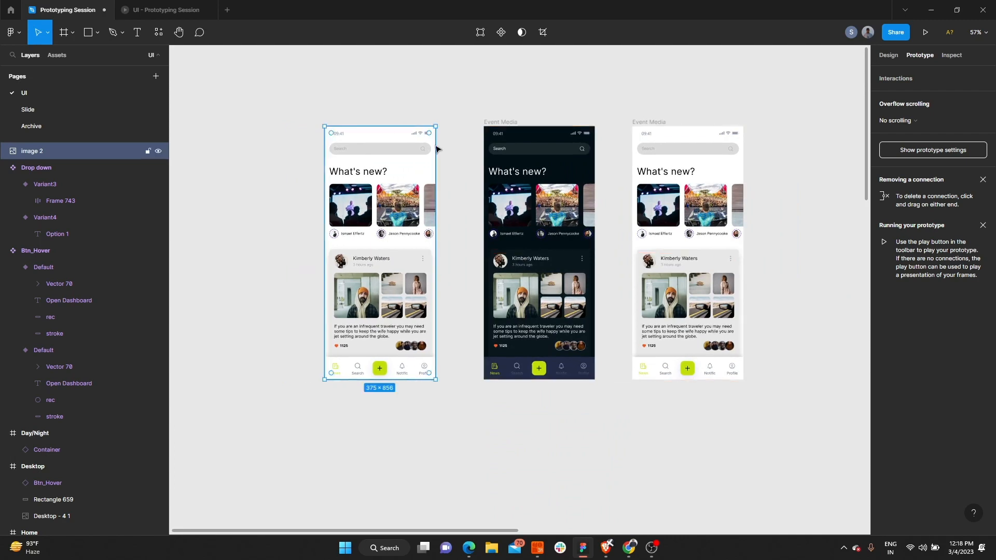
# Copy the dark Event Media frame as a PNG.
pyautogui.click(496, 123)
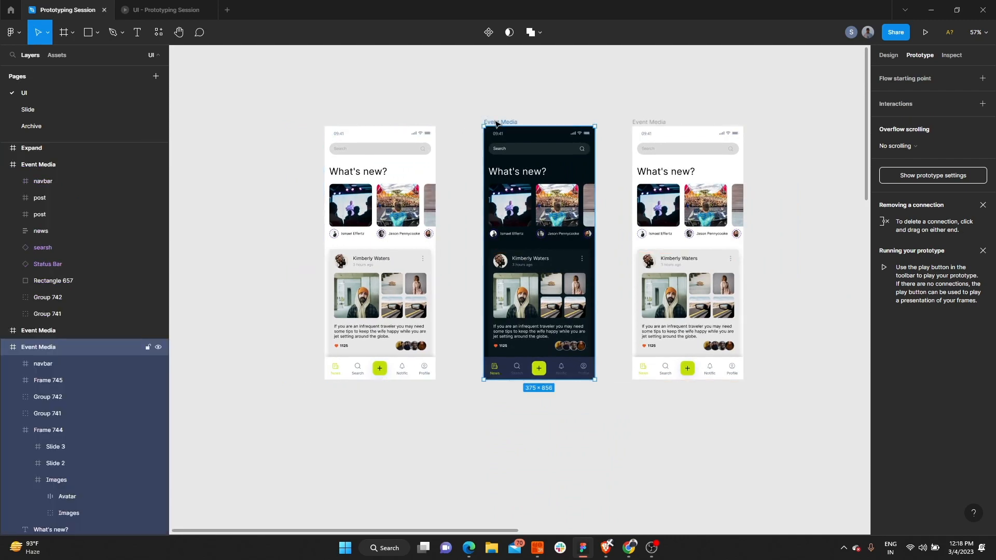
pyautogui.scroll(-5, 496, 123)
pyautogui.hotkey('ctrl', 'shift', 'c')
pyautogui.click(357, 164)
pyautogui.scroll(4, 354, 168)
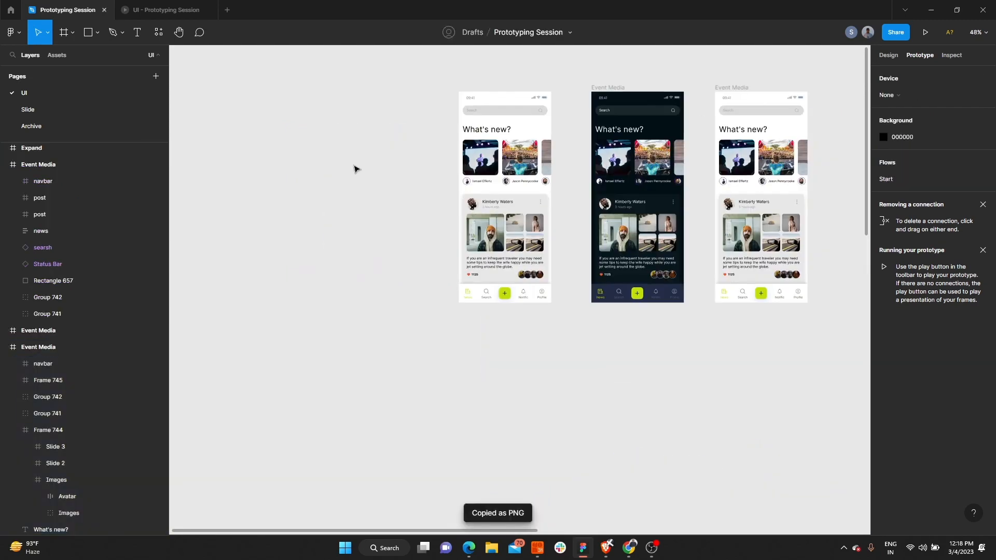
# Paste the dark screen image, scale it to 375 × 856 and place it next to the light screen image.
pyautogui.hotkey('ctrl', 'v')
pyautogui.moveTo(525, 207); pyautogui.dragTo(356, 220)
pyautogui.scroll(-5, 356, 219)
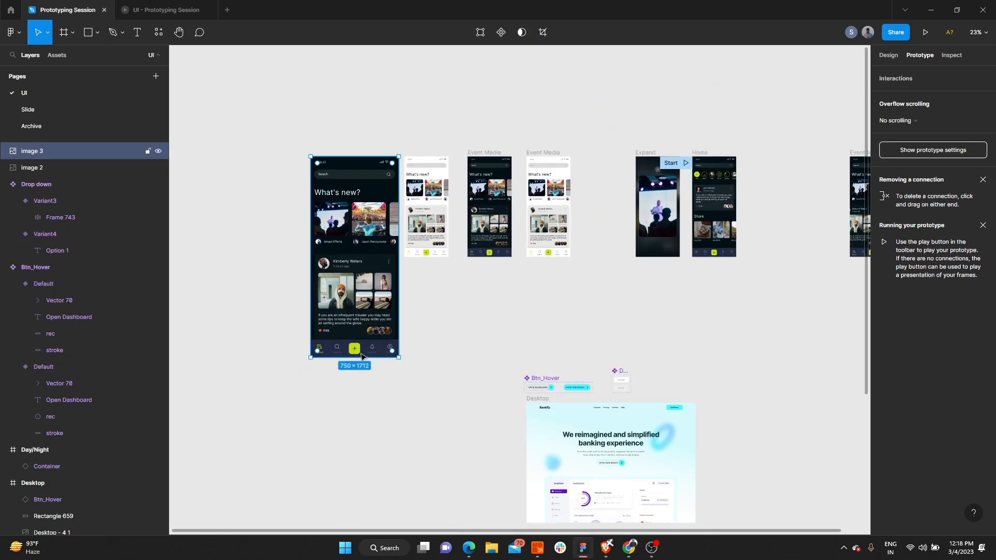
pyautogui.moveTo(361, 356); pyautogui.dragTo(361, 257)
pyautogui.moveTo(356, 208); pyautogui.dragTo(378, 208)
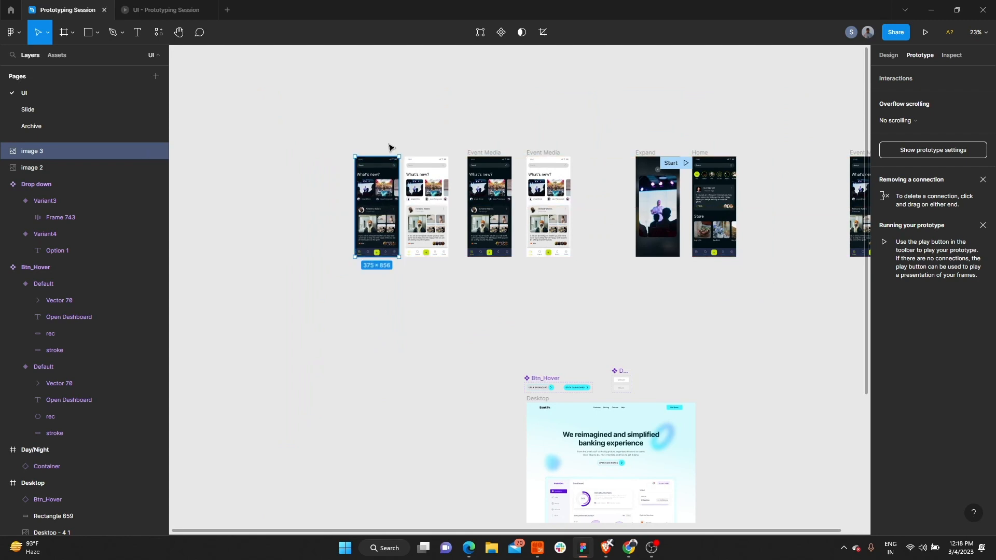
# Wrap the light screen image in a frame and name the frame Home Screen.
pyautogui.scroll(5, 391, 130)
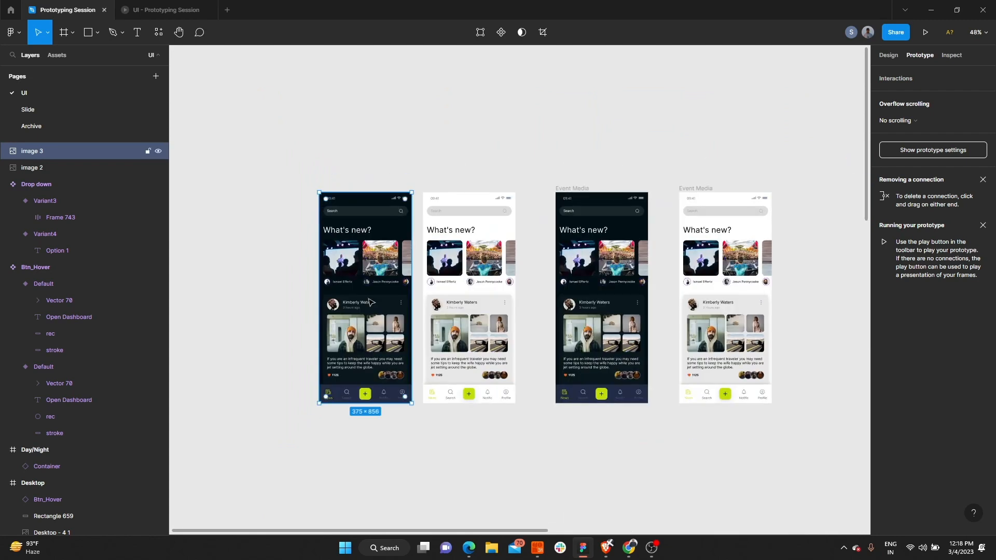
pyautogui.scroll(3, 374, 207)
pyautogui.click(499, 170)
pyautogui.rightClick(494, 161)
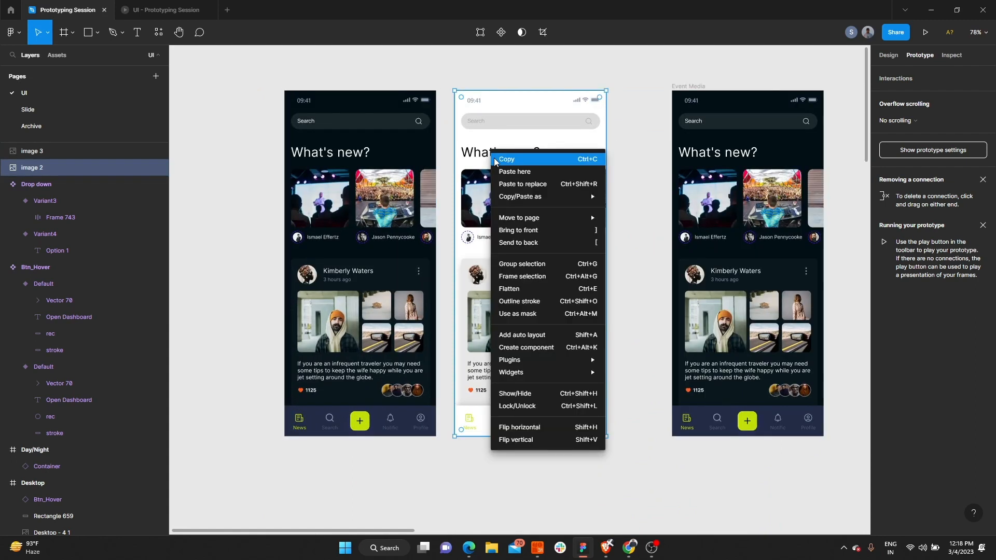
pyautogui.click(522, 276)
pyautogui.doubleClick(468, 86)
pyautogui.write('Home Screen')
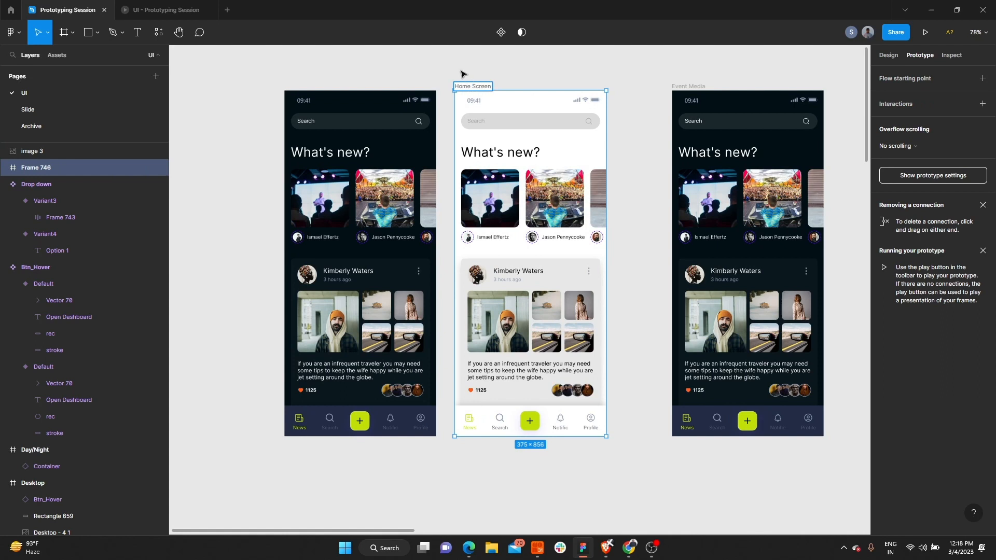
# Draw a rectangle about 375 × 684 below the dark screen image.
pyautogui.click(462, 72)
pyautogui.click(360, 142)
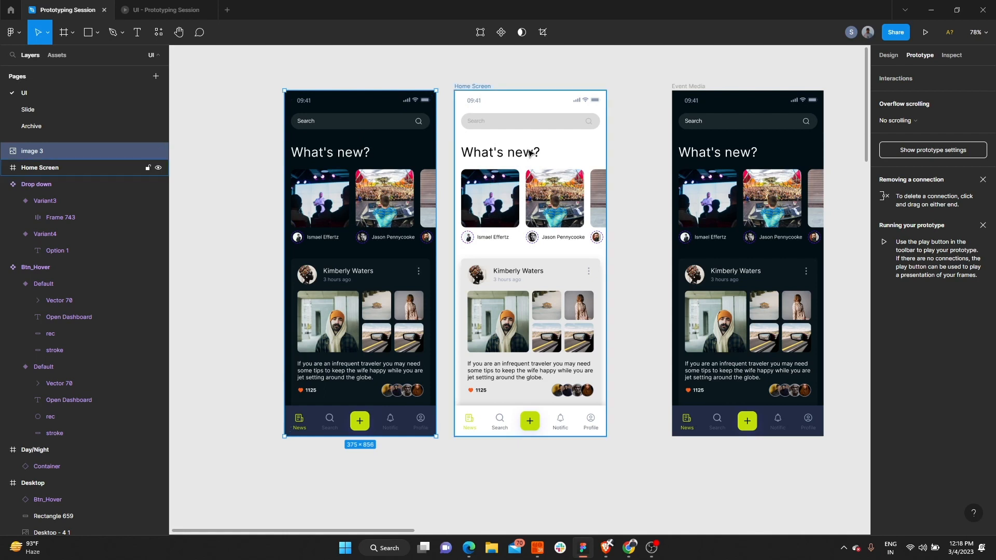
pyautogui.scroll(-3, 530, 153)
pyautogui.click(339, 114)
pyautogui.press('r')
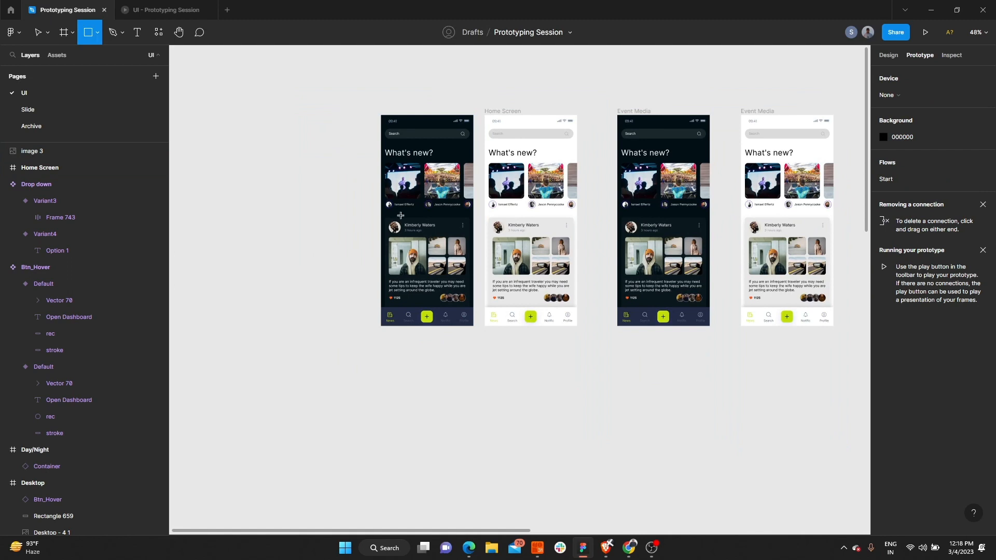
pyautogui.moveTo(381, 337); pyautogui.dragTo(473, 507)
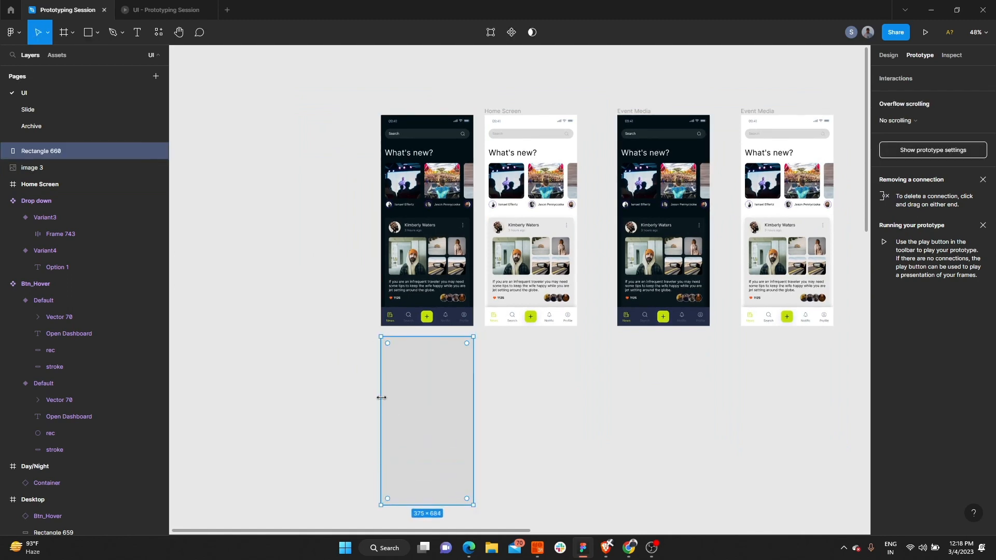
# Place the rectangle beside the dark screen image and stretch it to 375 × 856.
pyautogui.scroll(-3, 404, 383)
pyautogui.moveTo(427, 282); pyautogui.dragTo(325, 168)
pyautogui.moveTo(325, 270); pyautogui.dragTo(326, 315)
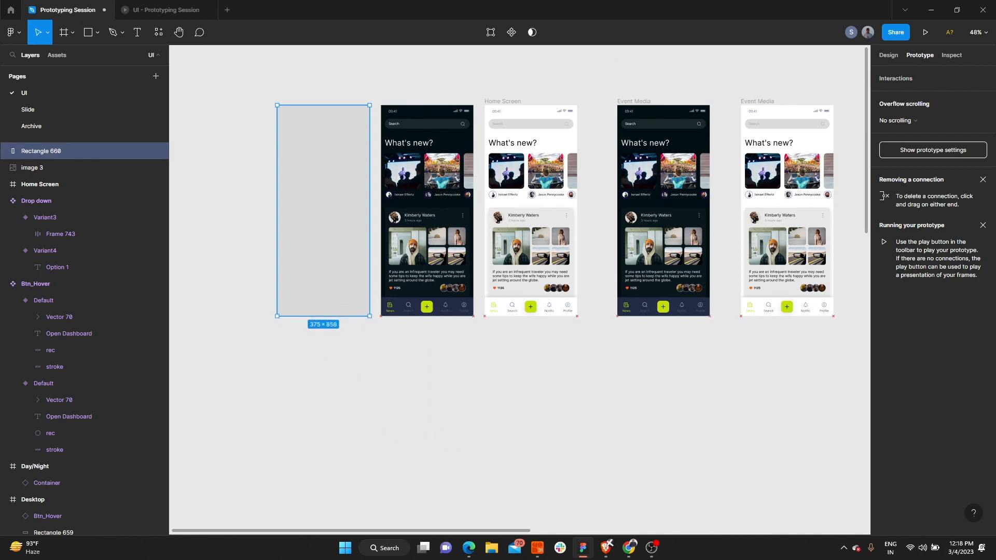
pyautogui.click(262, 222)
# Extend the rectangle's upper edge so it rises slightly above the dark screen image.
pyautogui.scroll(3, 257, 114)
pyautogui.click(366, 158)
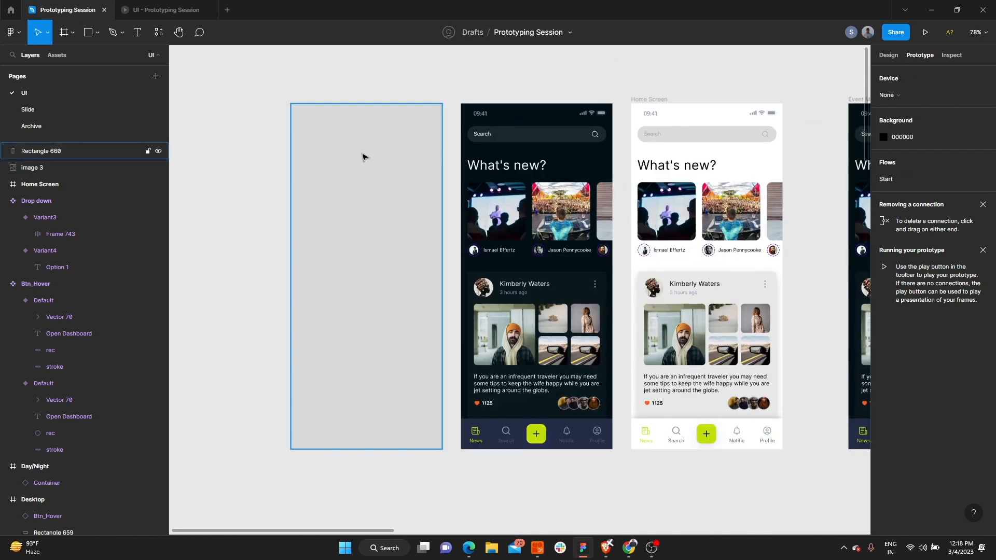
pyautogui.moveTo(368, 100); pyautogui.dragTo(368, 88)
pyautogui.scroll(2, 437, 103)
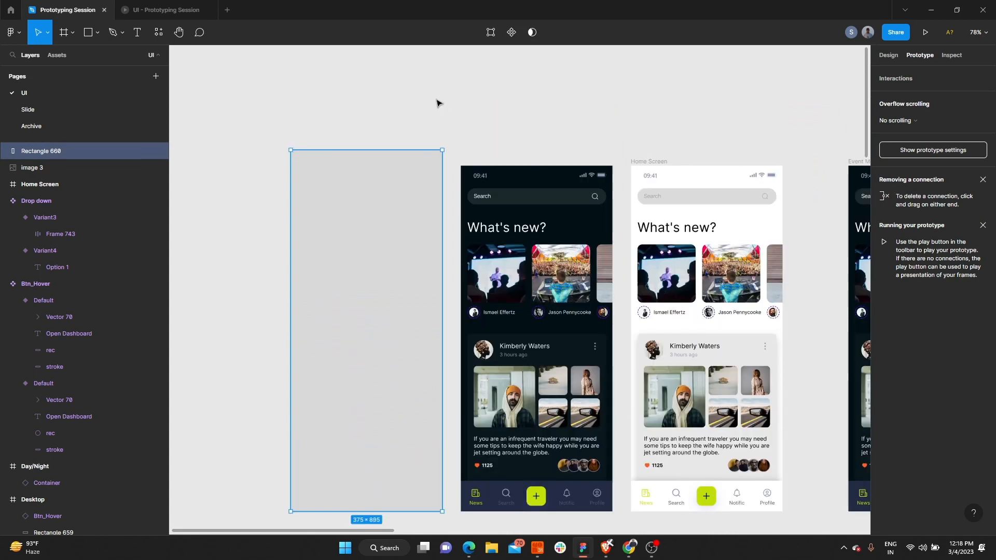
pyautogui.moveTo(386, 149); pyautogui.dragTo(388, 154)
pyautogui.click(384, 130)
# Draw a closed shape about 422 × 152 with a wavy lower edge across the rectangle's upper end with the Pen tool.
pyautogui.press('p')
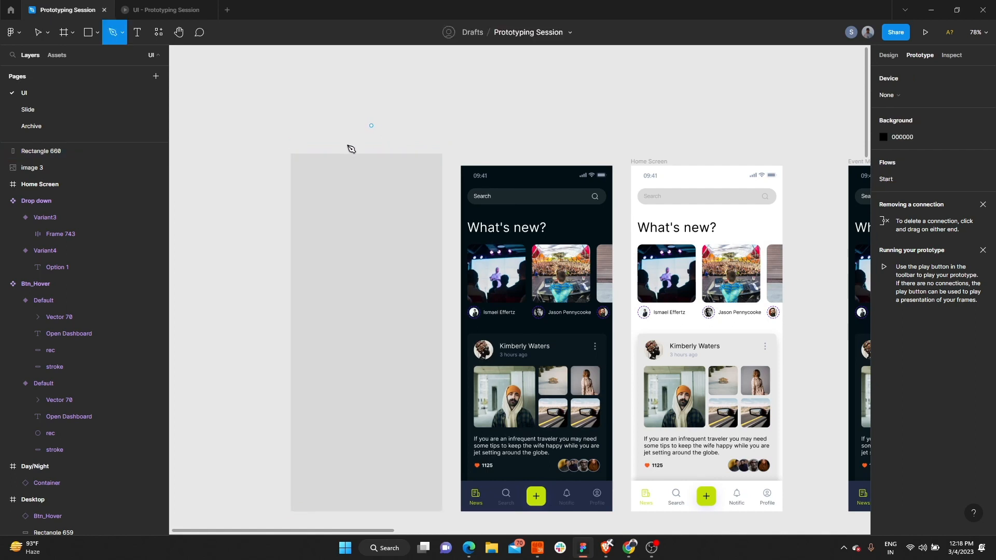
pyautogui.click(282, 160)
pyautogui.moveTo(316, 184); pyautogui.dragTo(315, 184)
pyautogui.click(363, 166)
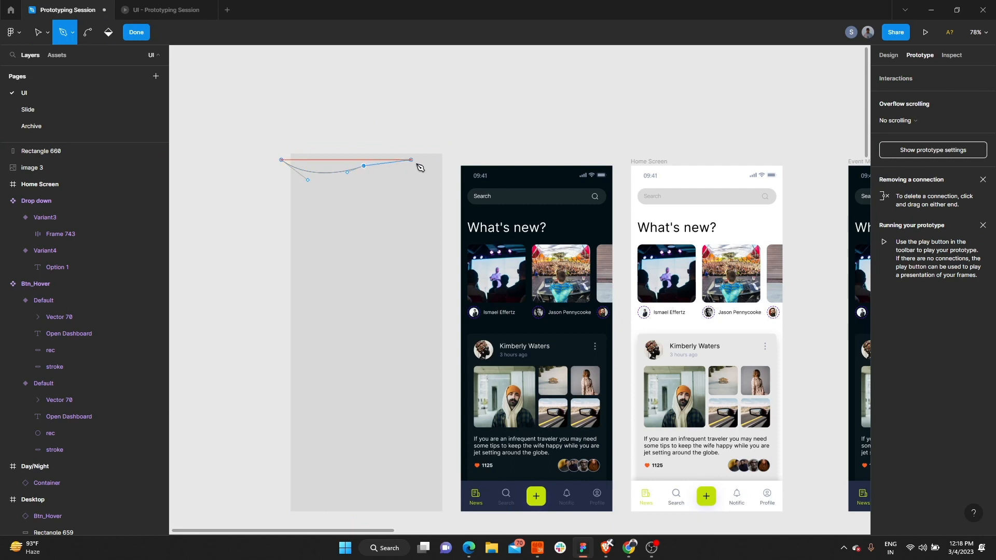
pyautogui.moveTo(438, 170)
pyautogui.mouseDown()
pyautogui.moveTo(458, 195)
pyautogui.moveTo(452, 180)
pyautogui.mouseUp()
pyautogui.click(451, 139)
pyautogui.click(346, 124)
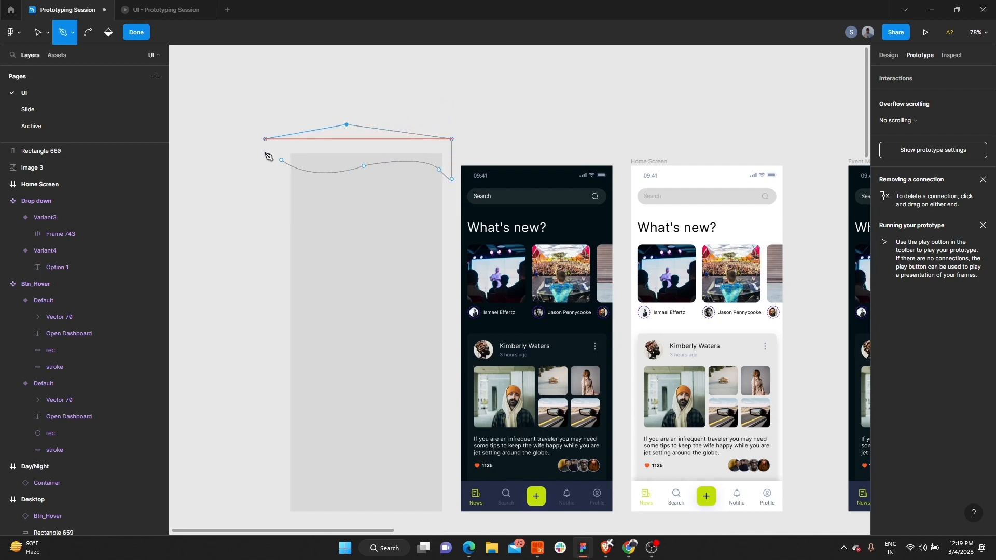
pyautogui.click(281, 119)
pyautogui.click(281, 160)
pyautogui.click(136, 32)
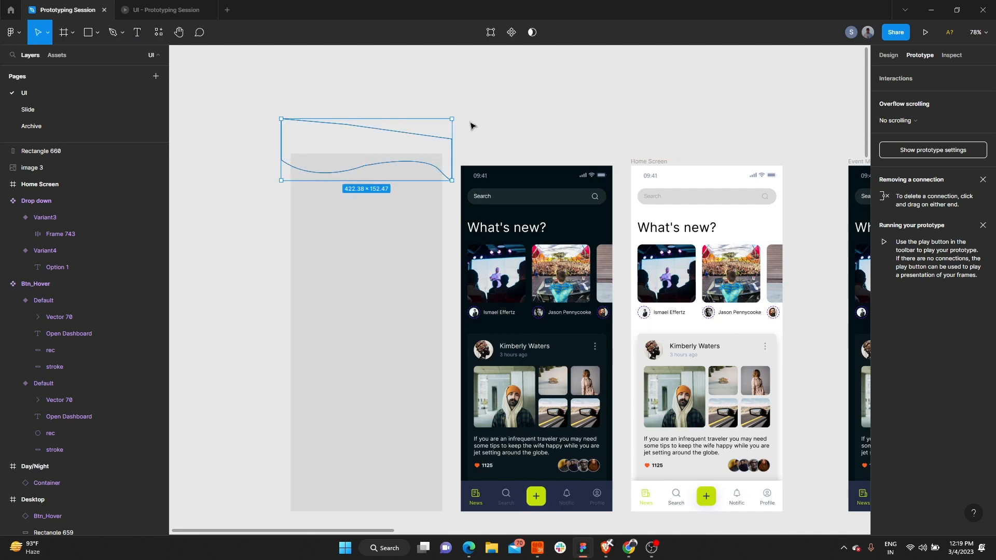
# Give the wavy shape a 383838 fill and hide its stroke.
pyautogui.click(888, 55)
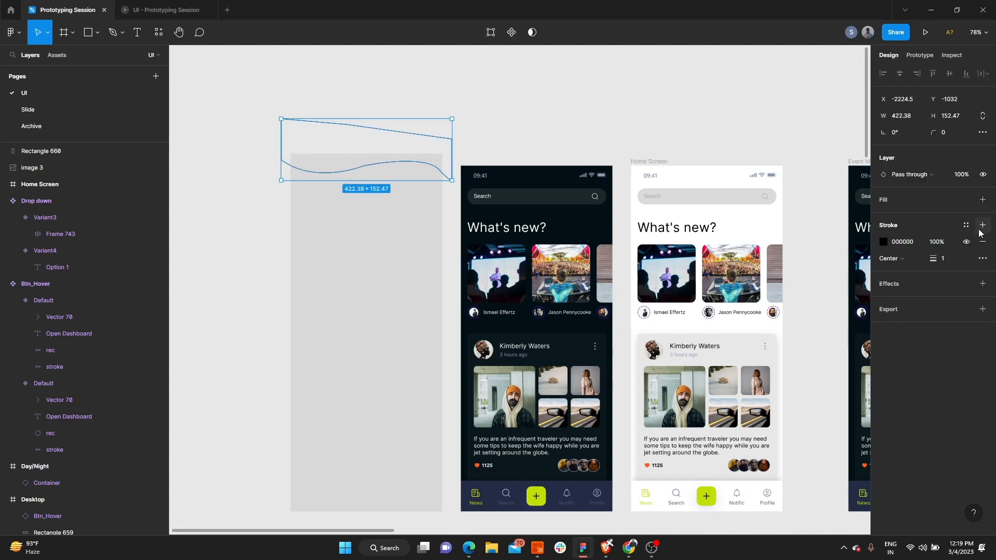
pyautogui.click(981, 200)
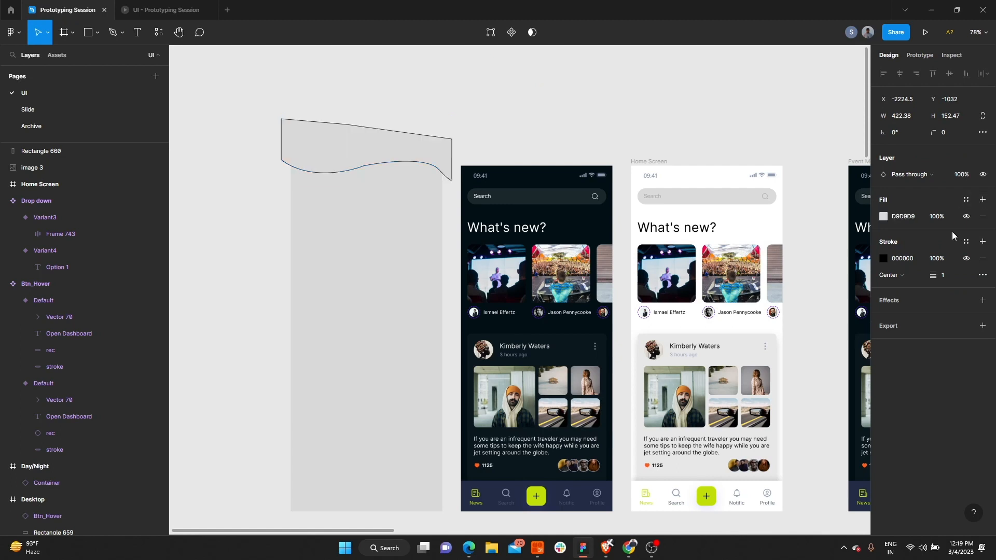
pyautogui.click(882, 216)
pyautogui.click(759, 464)
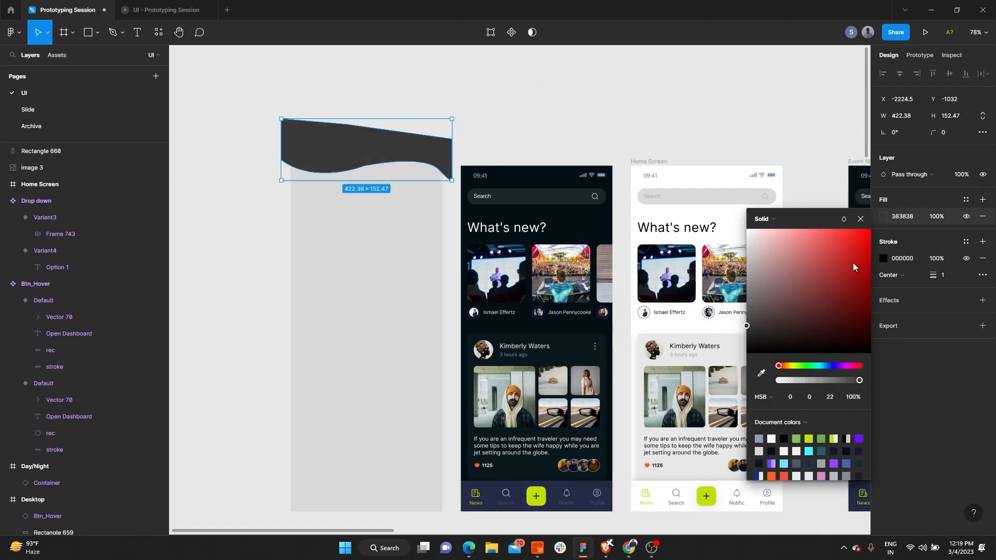
pyautogui.click(860, 219)
pyautogui.click(966, 258)
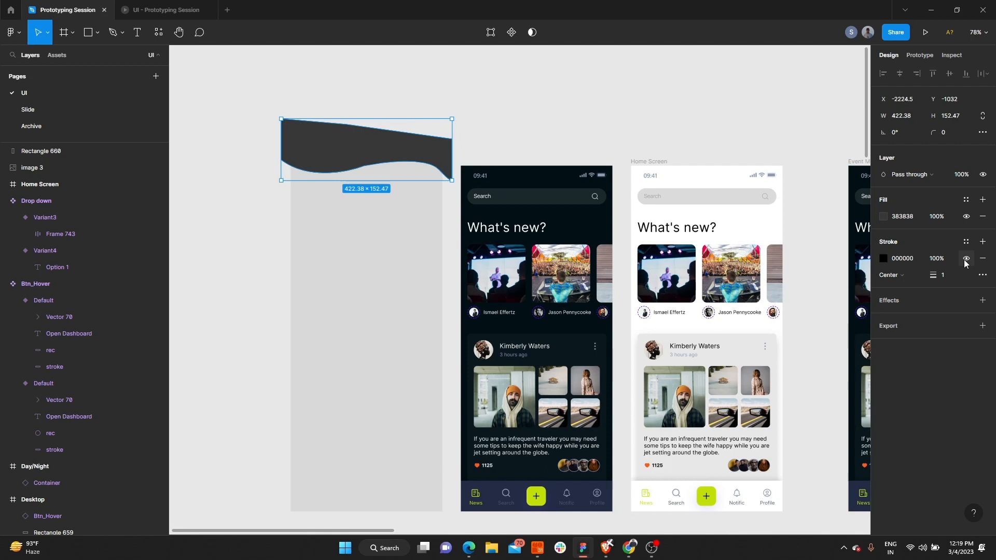
# Subtract the wavy shape from the rectangle so the rectangle gets a wavy upper edge.
pyautogui.moveTo(382, 87); pyautogui.dragTo(380, 242)
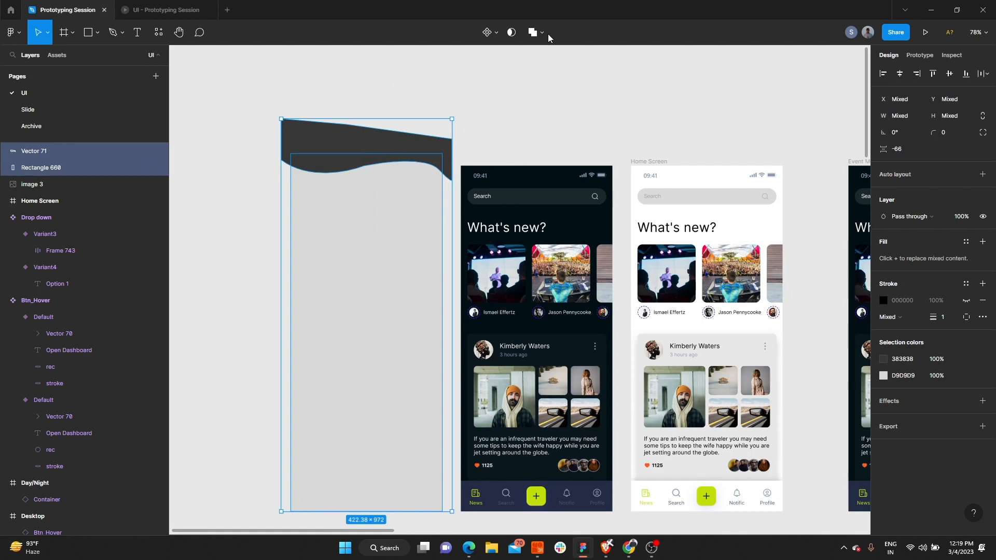
pyautogui.click(543, 33)
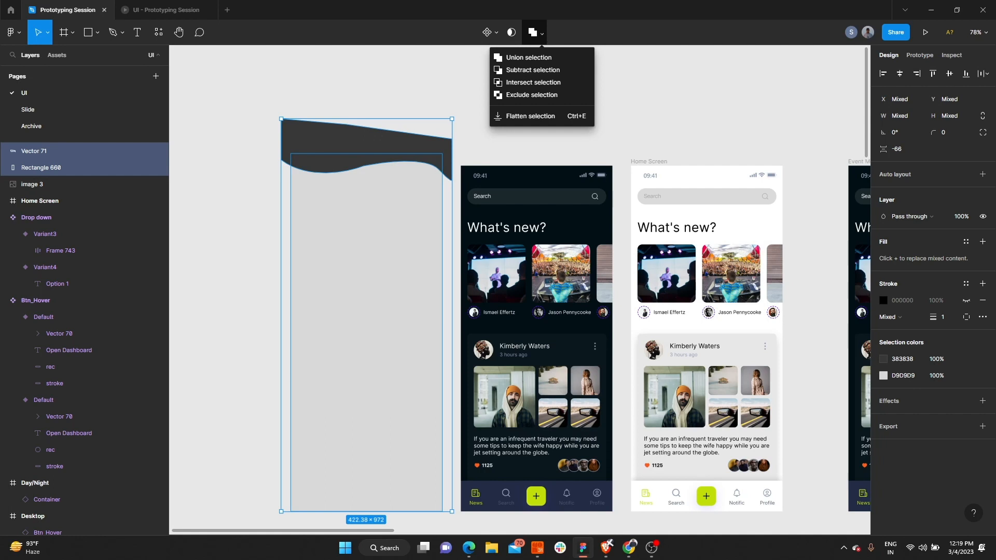
pyautogui.click(557, 78)
pyautogui.click(431, 106)
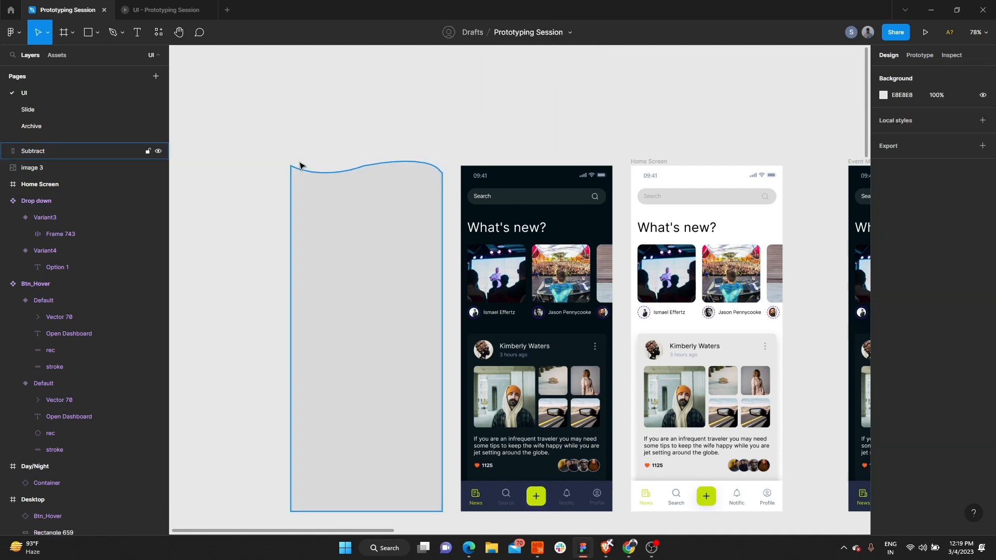
# Place the wavy-edged rectangle over the dark screen image and stretch its upper edge to a height of 905.9.
pyautogui.scroll(-3, 400, 166)
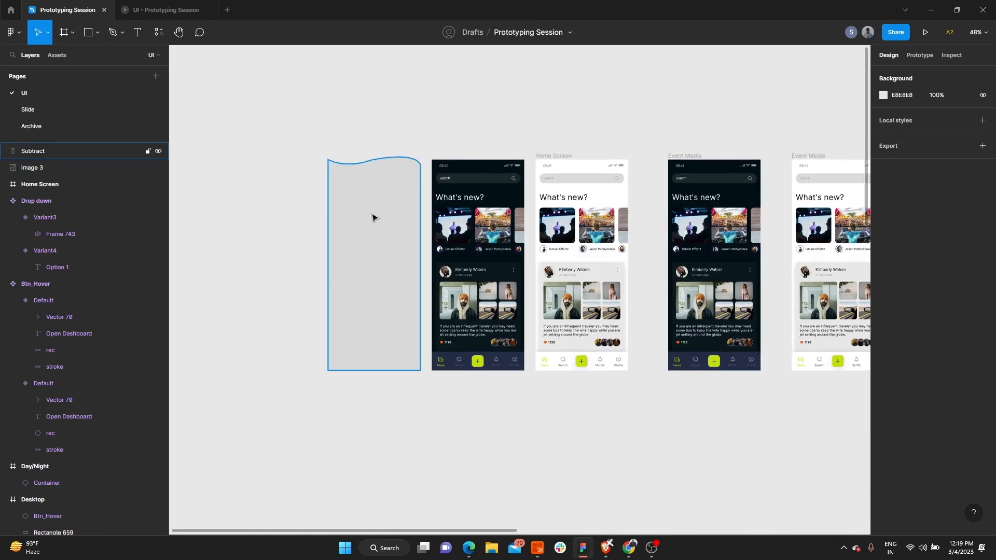
pyautogui.moveTo(371, 218); pyautogui.dragTo(477, 216)
pyautogui.moveTo(476, 156); pyautogui.dragTo(476, 147)
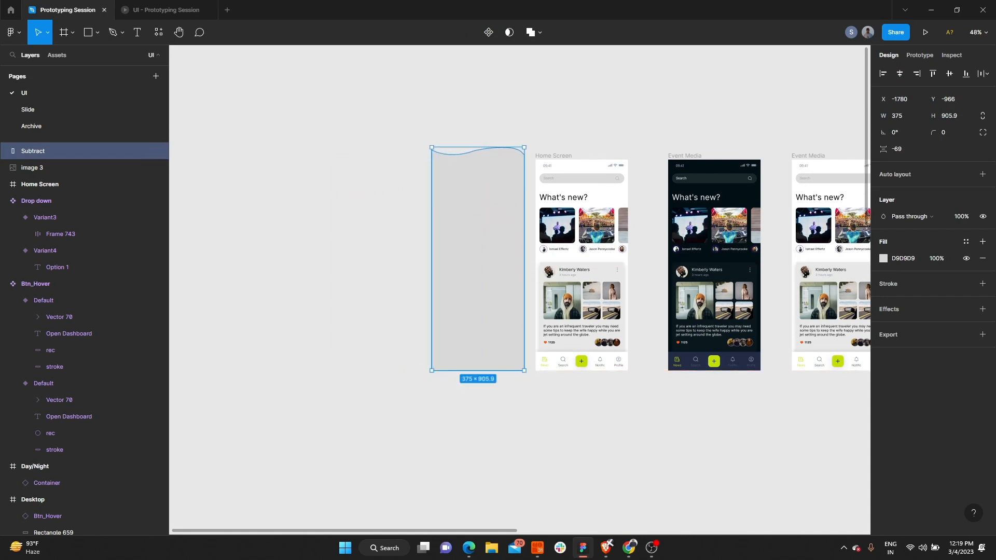
# Put the wavy-edged rectangle behind the dark screen image and use it as a mask for that image.
pyautogui.hotkey('ctrl', 'alt', 'm')
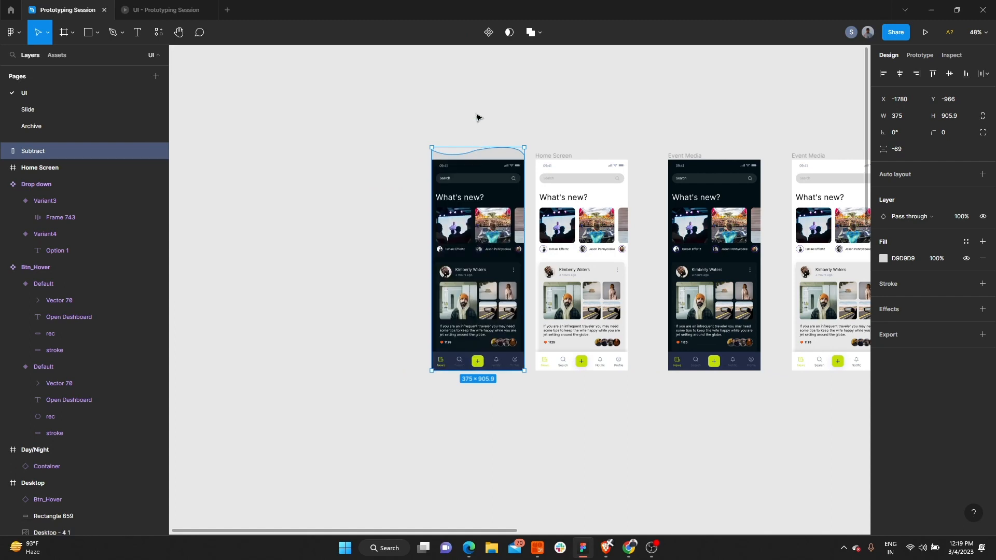
pyautogui.hotkey('ctrl', 'z')
pyautogui.rightClick(476, 192)
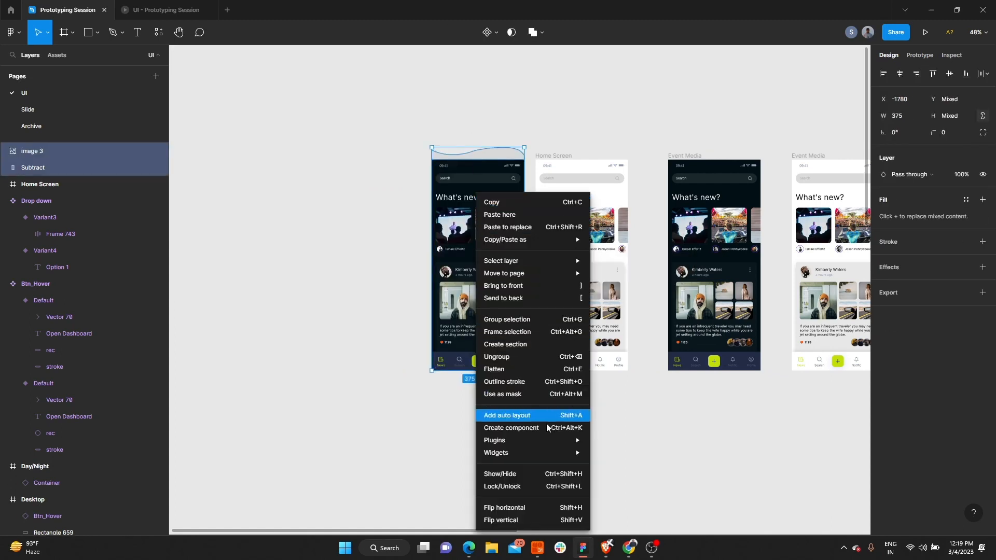
pyautogui.click(528, 396)
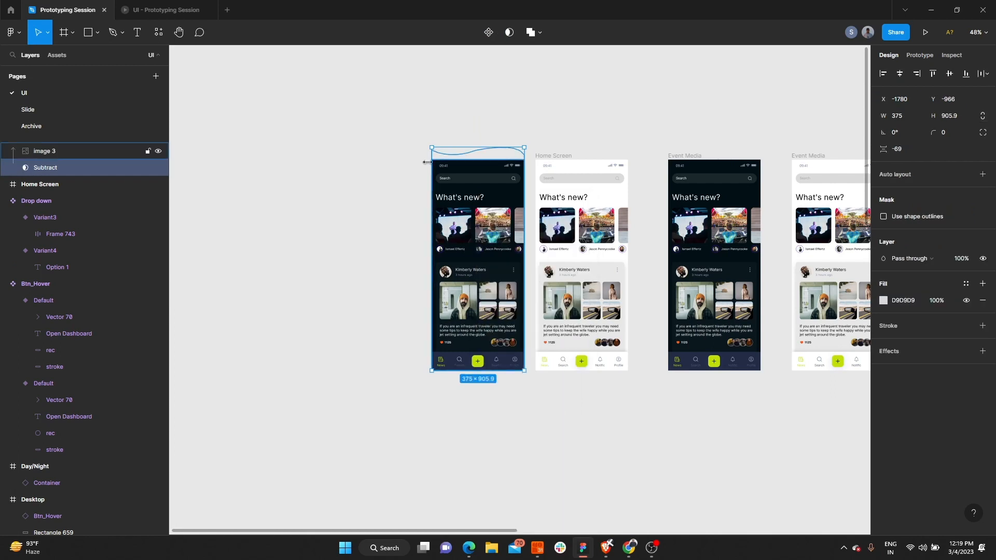
pyautogui.click(425, 116)
# Move the masked dark screen group into the Home Screen frame, exactly over the light screen image.
pyautogui.scroll(5, 429, 173)
pyautogui.scroll(-6, 455, 176)
pyautogui.click(455, 175)
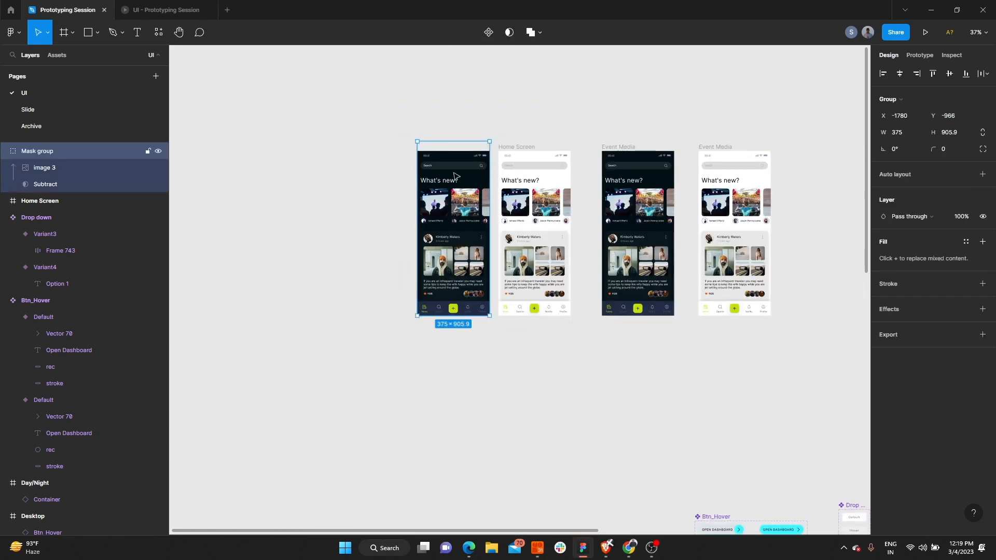
pyautogui.moveTo(468, 187); pyautogui.dragTo(528, 182)
pyautogui.click(519, 141)
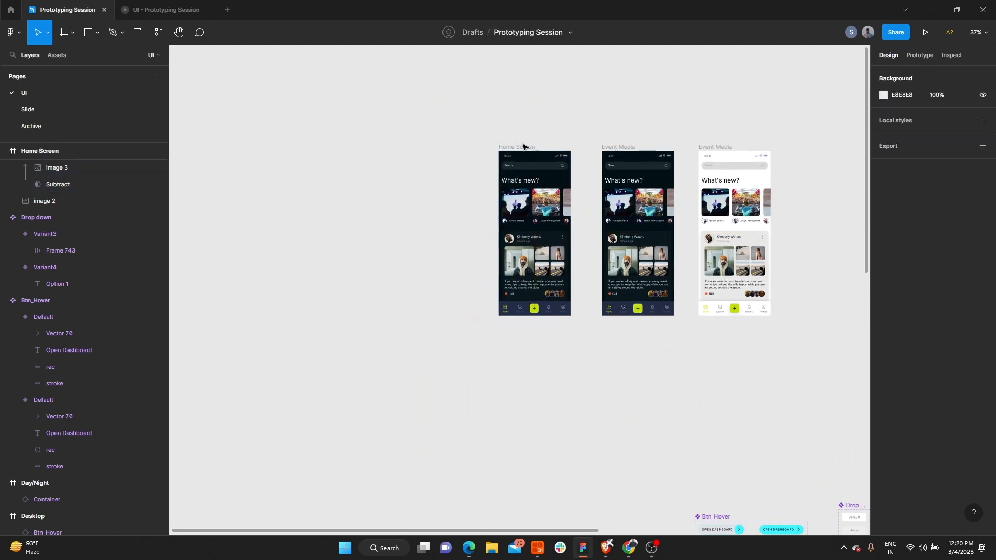
# Duplicate the Home Screen frame directly below the original.
pyautogui.click(524, 147)
pyautogui.moveTo(525, 149); pyautogui.dragTo(525, 327)
pyautogui.scroll(-3, 526, 260)
pyautogui.scroll(5, 533, 259)
# Move the wavy mask shape in the duplicated Home Screen's mask group straight down to Y 810.
pyautogui.doubleClick(537, 219)
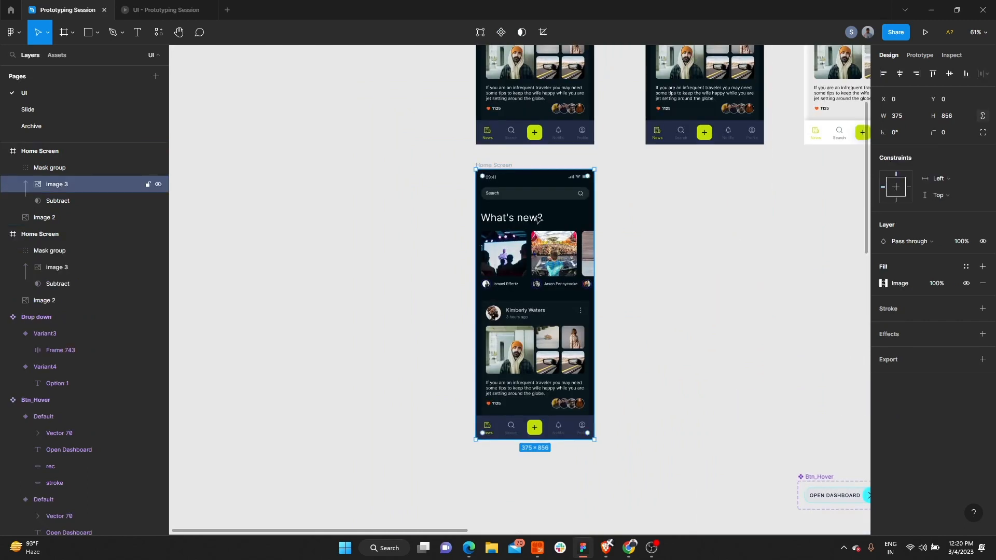
pyautogui.click(96, 197)
pyautogui.hotkey('shift', 'Down')
pyautogui.hotkey('shift', 'Down')
pyautogui.hotkey('shift', 'Down')
pyautogui.hotkey('shift', 'Down')
pyautogui.hotkey('shift', 'Down')
pyautogui.hotkey('shift', 'Down')
pyautogui.hotkey('shift', 'Down')
pyautogui.hotkey('shift', 'Down')
pyautogui.hotkey('shift', 'Down')
pyautogui.hotkey('shift', 'Down')
pyautogui.hotkey('shift', 'Down')
pyautogui.hotkey('shift', 'Down')
pyautogui.hotkey('shift', 'Down')
pyautogui.hotkey('shift', 'Down')
pyautogui.hotkey('shift', 'Down')
pyautogui.hotkey('shift', 'Down')
pyautogui.hotkey('shift', 'Down')
pyautogui.hotkey('shift', 'Down')
pyautogui.hotkey('shift', 'Down')
pyautogui.hotkey('shift', 'Down')
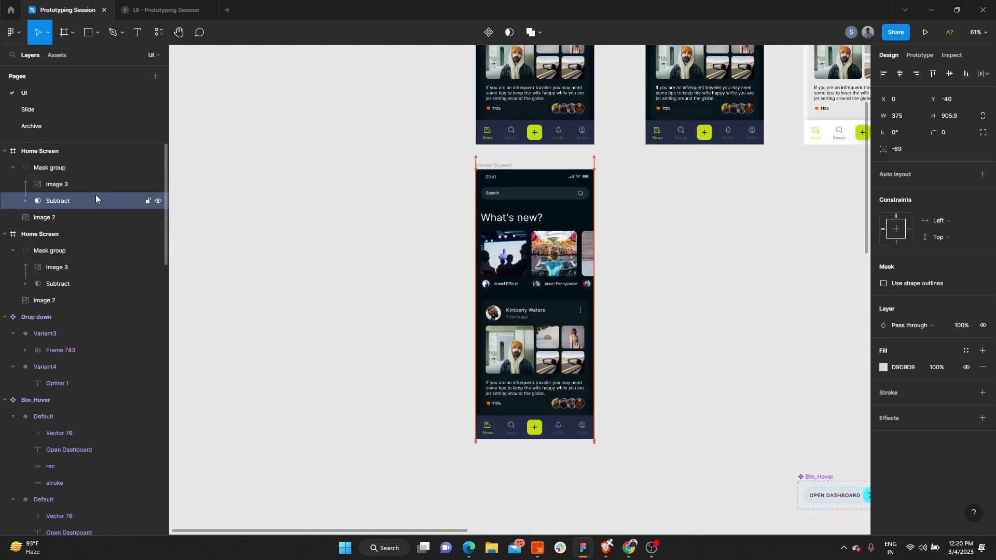
pyautogui.hotkey('shift', 'Down')
pyautogui.hotkey('shift', 'Down')
pyautogui.hotkey('shift', 'Down')
pyautogui.hotkey('shift', 'Down')
pyautogui.hotkey('shift', 'Down')
pyautogui.hotkey('shift', 'Down')
pyautogui.hotkey('shift', 'Down')
pyautogui.hotkey('shift', 'Down')
pyautogui.hotkey('shift', 'Down')
pyautogui.hotkey('shift', 'Down')
pyautogui.hotkey('shift', 'Down')
pyautogui.hotkey('shift', 'Down')
pyautogui.hotkey('shift', 'Down')
pyautogui.hotkey('shift', 'Down')
pyautogui.hotkey('shift', 'Down')
pyautogui.hotkey('shift', 'Down')
pyautogui.hotkey('shift', 'Down')
pyautogui.hotkey('shift', 'Down')
pyautogui.hotkey('shift', 'Down')
pyautogui.hotkey('shift', 'Down')
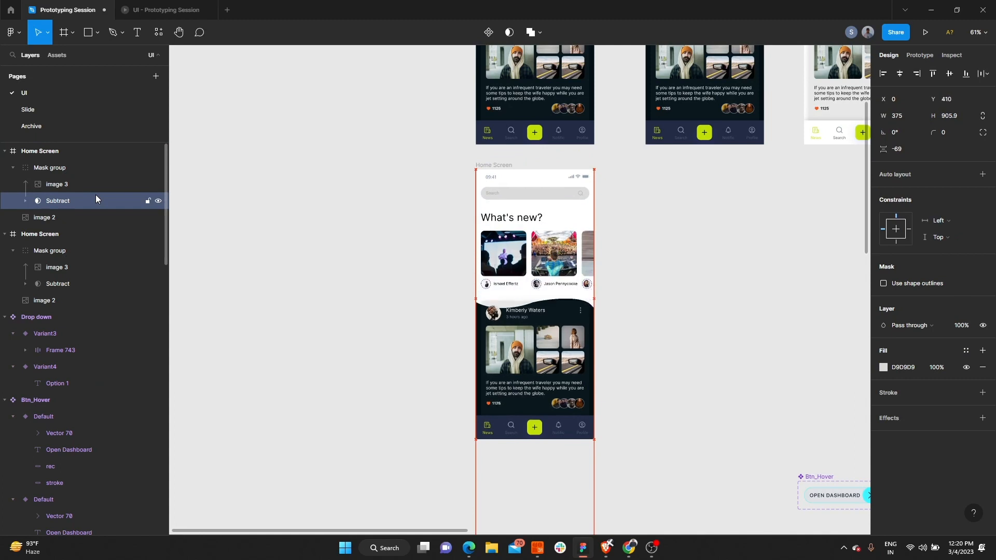
pyautogui.hotkey('shift', 'Down')
pyautogui.hotkey('shift', 'Down')
pyautogui.hotkey('shift', 'Down')
pyautogui.hotkey('shift', 'Down')
pyautogui.hotkey('shift', 'Down')
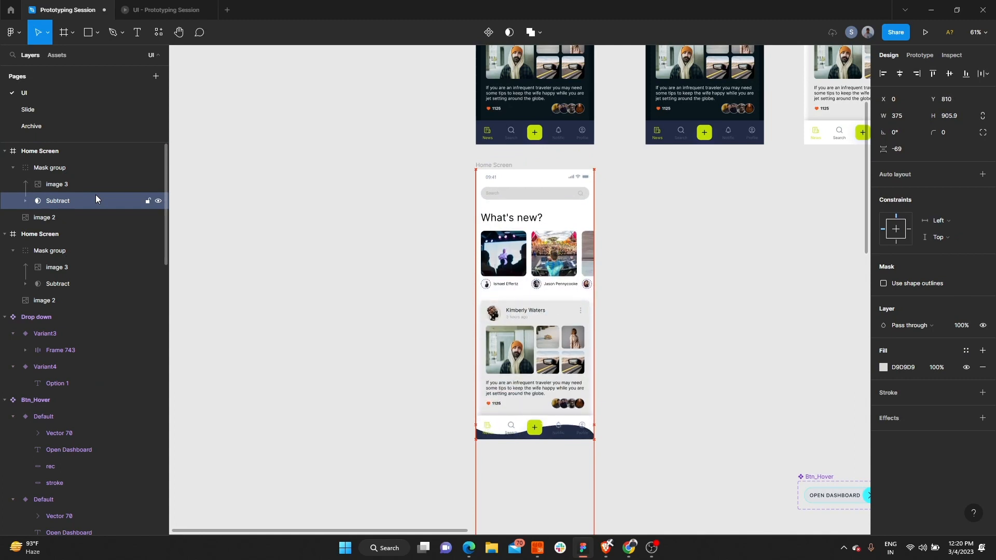
# Move the wavy mask shape back up through the duplicated Home Screen to preview the wavy transition edge.
pyautogui.hotkey('shift', 'Up')
pyautogui.hotkey('shift', 'Up')
pyautogui.hotkey('shift', 'Up')
pyautogui.hotkey('shift', 'Up')
pyautogui.hotkey('shift', 'Up')
pyautogui.hotkey('shift', 'Up')
pyautogui.hotkey('shift', 'Up')
pyautogui.hotkey('shift', 'Up')
pyautogui.hotkey('shift', 'Up')
pyautogui.hotkey('shift', 'Up')
pyautogui.hotkey('shift', 'Up')
pyautogui.hotkey('shift', 'Up')
pyautogui.hotkey('shift', 'Up')
pyautogui.hotkey('shift', 'Up')
pyautogui.hotkey('shift', 'Up')
pyautogui.hotkey('shift', 'Up')
pyautogui.hotkey('shift', 'Up')
pyautogui.hotkey('shift', 'Up')
pyautogui.hotkey('shift', 'Up')
pyautogui.hotkey('shift', 'Up')
pyautogui.hotkey('shift', 'Up')
pyautogui.hotkey('shift', 'Up')
pyautogui.hotkey('shift', 'Up')
pyautogui.hotkey('shift', 'Up')
pyautogui.hotkey('shift', 'Up')
pyautogui.hotkey('shift', 'Up')
pyautogui.hotkey('shift', 'Up')
pyautogui.hotkey('shift', 'Up')
pyautogui.hotkey('shift', 'Up')
pyautogui.hotkey('shift', 'Up')
pyautogui.hotkey('shift', 'Up')
pyautogui.hotkey('shift', 'Up')
pyautogui.hotkey('shift', 'Up')
pyautogui.hotkey('shift', 'Up')
pyautogui.hotkey('shift', 'Up')
# Move the wavy mask shape in the duplicated Home Screen straight down to Y 840.
pyautogui.hotkey('shift', 'Down')
pyautogui.hotkey('shift', 'Down')
pyautogui.hotkey('shift', 'Down')
pyautogui.hotkey('shift', 'Down')
pyautogui.hotkey('shift', 'Down')
pyautogui.hotkey('shift', 'Down')
pyautogui.hotkey('shift', 'Down')
pyautogui.hotkey('shift', 'Down')
pyautogui.hotkey('shift', 'Down')
pyautogui.hotkey('shift', 'Down')
pyautogui.hotkey('shift', 'Down')
pyautogui.hotkey('shift', 'Down')
pyautogui.hotkey('shift', 'Down')
pyautogui.hotkey('shift', 'Down')
pyautogui.hotkey('shift', 'Down')
pyautogui.hotkey('shift', 'Down')
pyautogui.hotkey('shift', 'Down')
pyautogui.hotkey('shift', 'Down')
pyautogui.hotkey('shift', 'Down')
pyautogui.hotkey('shift', 'Down')
pyautogui.hotkey('shift', 'Down')
pyautogui.hotkey('shift', 'Down')
pyautogui.hotkey('shift', 'Down')
pyautogui.hotkey('shift', 'Down')
pyautogui.hotkey('shift', 'Down')
pyautogui.hotkey('shift', 'Down')
pyautogui.hotkey('shift', 'Down')
pyautogui.hotkey('shift', 'Down')
pyautogui.hotkey('shift', 'Down')
pyautogui.hotkey('shift', 'Down')
pyautogui.hotkey('shift', 'Down')
pyautogui.hotkey('shift', 'Down')
pyautogui.hotkey('shift', 'Down')
pyautogui.hotkey('shift', 'Down')
pyautogui.hotkey('shift', 'Down')
pyautogui.hotkey('shift', 'Down')
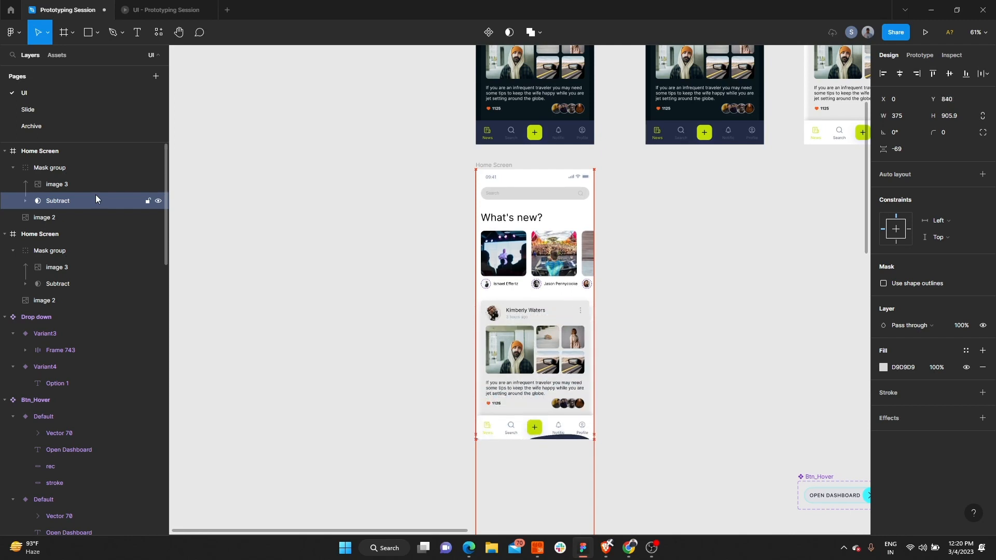
# Move the wavy mask shape up and down through the duplicated Home Screen, and undo the movement back to Y -40.
pyautogui.hotkey('shift', 'Up')
pyautogui.hotkey('shift', 'Up')
pyautogui.hotkey('shift', 'Up')
pyautogui.hotkey('shift', 'Up')
pyautogui.hotkey('shift', 'Up')
pyautogui.hotkey('shift', 'Up')
pyautogui.hotkey('shift', 'Up')
pyautogui.hotkey('shift', 'Up')
pyautogui.hotkey('shift', 'Up')
pyautogui.hotkey('shift', 'Up')
pyautogui.hotkey('shift', 'Up')
pyautogui.hotkey('shift', 'Up')
pyautogui.hotkey('shift', 'Up')
pyautogui.hotkey('shift', 'Up')
pyautogui.hotkey('shift', 'Up')
pyautogui.hotkey('shift', 'Up')
pyautogui.hotkey('shift', 'Up')
pyautogui.hotkey('shift', 'Up')
pyautogui.hotkey('shift', 'Up')
pyautogui.hotkey('shift', 'Up')
pyautogui.hotkey('shift', 'Down')
pyautogui.hotkey('shift', 'Down')
pyautogui.hotkey('shift', 'Down')
pyautogui.hotkey('shift', 'Down')
pyautogui.hotkey('shift', 'Down')
pyautogui.hotkey('shift', 'Down')
pyautogui.hotkey('shift', 'Down')
pyautogui.hotkey('shift', 'Down')
pyautogui.hotkey('shift', 'Down')
pyautogui.hotkey('shift', 'Down')
pyautogui.hotkey('shift', 'Down')
pyautogui.hotkey('shift', 'Down')
pyautogui.hotkey('shift', 'Down')
pyautogui.hotkey('shift', 'Down')
pyautogui.hotkey('shift', 'Down')
pyautogui.hotkey('shift', 'Down')
pyautogui.hotkey('shift', 'Down')
pyautogui.hotkey('shift', 'Down')
pyautogui.hotkey('shift', 'Down')
pyautogui.hotkey('shift', 'Down')
pyautogui.hotkey('ctrl', 'z')
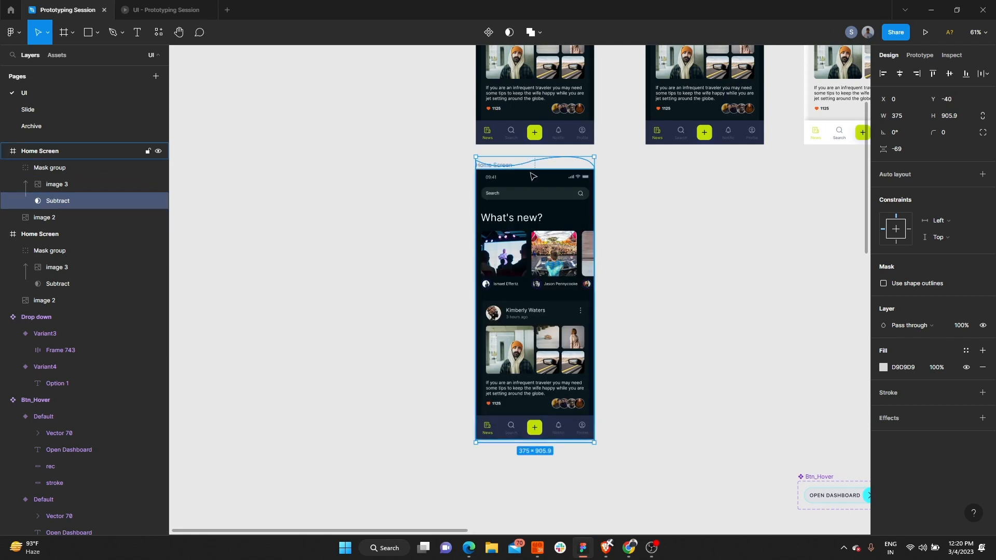
# Move the duplicated Home Screen's wavy mask shape straight down to Y 860, just below the frame, and deselect it.
pyautogui.hotkey('shift', 'Down')
pyautogui.hotkey('shift', 'Down')
pyautogui.hotkey('shift', 'Down')
pyautogui.hotkey('shift', 'Down')
pyautogui.hotkey('shift', 'Down')
pyautogui.hotkey('shift', 'Down')
pyautogui.hotkey('shift', 'Down')
pyautogui.hotkey('shift', 'Down')
pyautogui.hotkey('shift', 'Down')
pyautogui.hotkey('shift', 'Down')
pyautogui.hotkey('shift', 'Down')
pyautogui.hotkey('shift', 'Down')
pyautogui.hotkey('shift', 'Down')
pyautogui.hotkey('shift', 'Down')
pyautogui.hotkey('shift', 'Down')
pyautogui.hotkey('shift', 'Down')
pyautogui.hotkey('shift', 'Down')
pyautogui.hotkey('shift', 'Down')
pyautogui.hotkey('shift', 'Down')
pyautogui.hotkey('shift', 'Down')
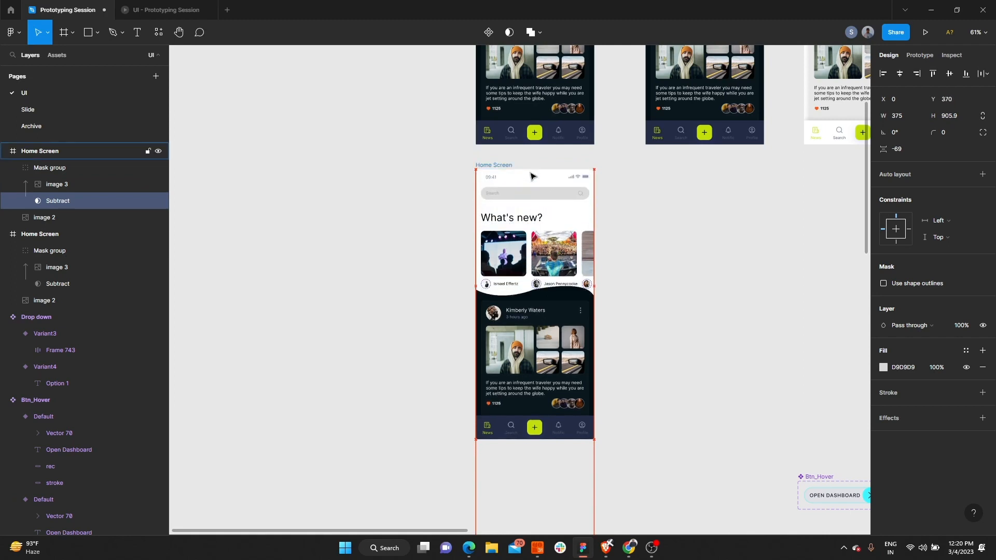
pyautogui.hotkey('shift', 'Down')
pyautogui.hotkey('shift', 'Down')
pyautogui.hotkey('shift', 'Down')
pyautogui.hotkey('shift', 'Down')
pyautogui.hotkey('shift', 'Down')
pyautogui.hotkey('shift', 'Down')
pyautogui.hotkey('shift', 'Down')
pyautogui.hotkey('shift', 'Down')
pyautogui.hotkey('shift', 'Down')
pyautogui.hotkey('shift', 'Down')
pyautogui.hotkey('shift', 'Down')
pyautogui.hotkey('shift', 'Down')
pyautogui.hotkey('shift', 'Down')
pyautogui.hotkey('shift', 'Down')
pyautogui.hotkey('shift', 'Down')
pyautogui.hotkey('shift', 'Down')
pyautogui.hotkey('shift', 'Down')
pyautogui.hotkey('shift', 'Down')
pyautogui.hotkey('shift', 'Down')
pyautogui.hotkey('shift', 'Down')
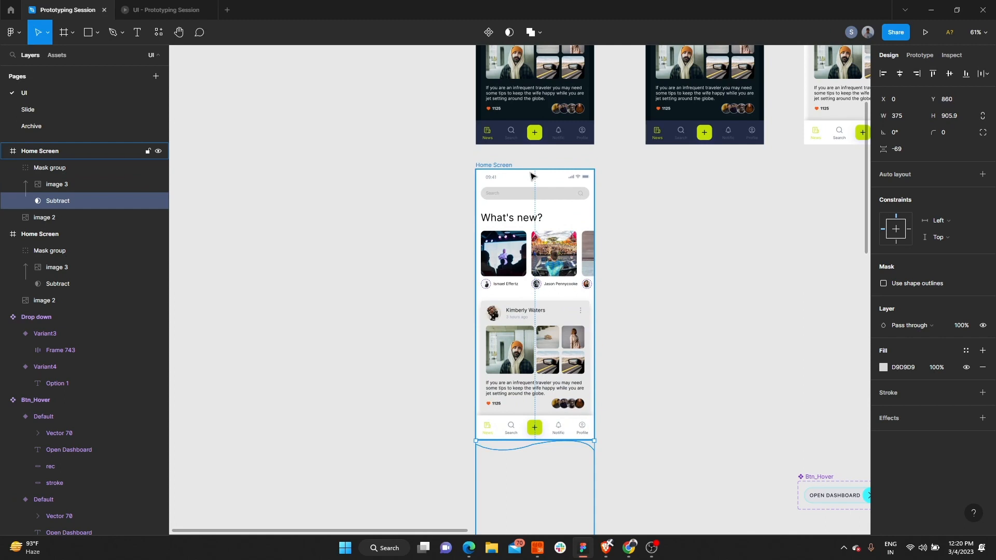
pyautogui.scroll(-3, 444, 220)
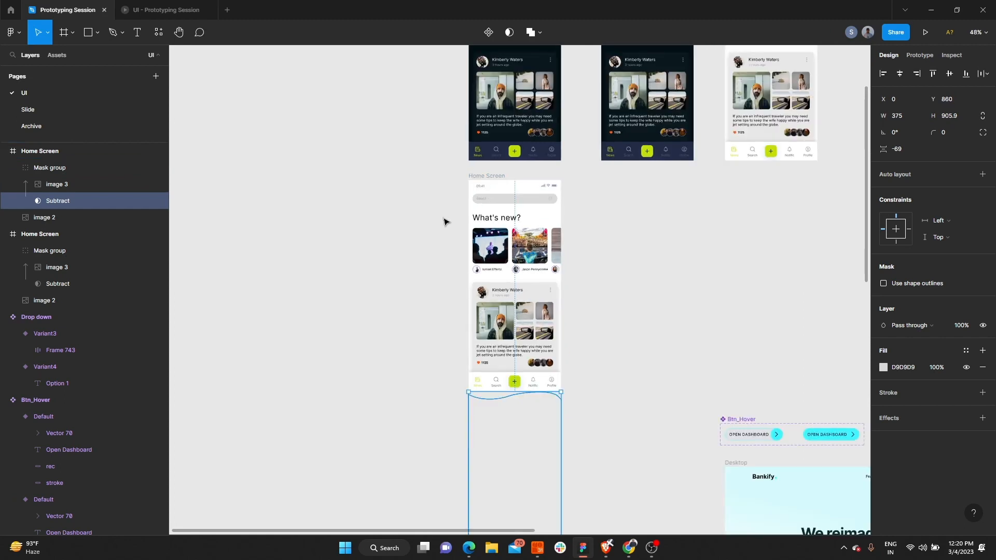
pyautogui.click(446, 221)
# Connect the dark Home Screen frame to the light Home Screen frame below it with a prototype interaction.
pyautogui.scroll(-3, 483, 216)
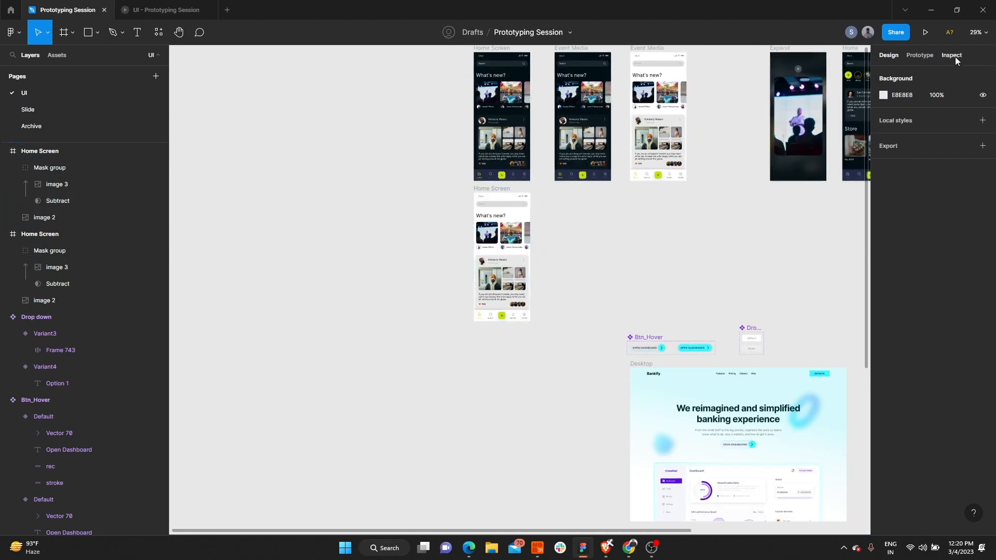
pyautogui.scroll(2, 510, 103)
pyautogui.click(495, 110)
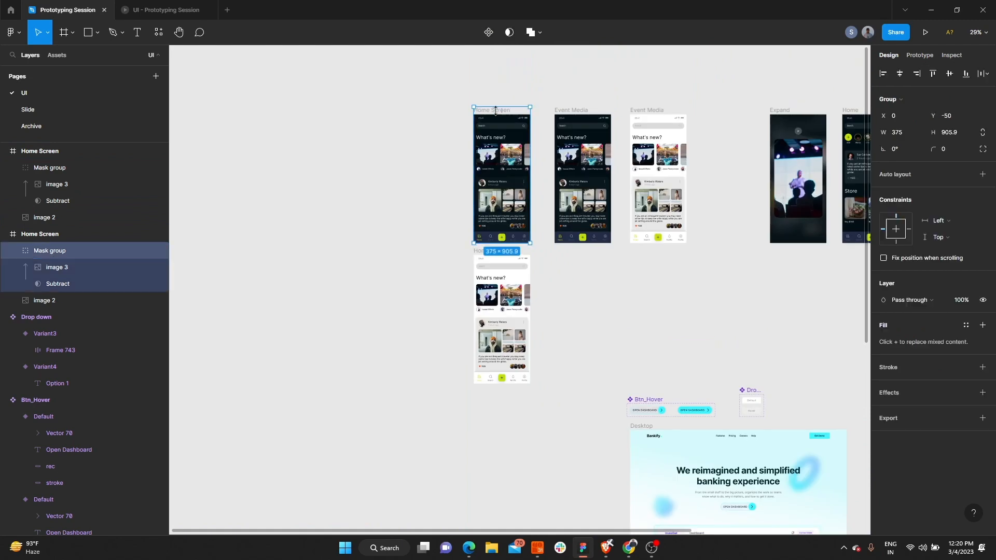
pyautogui.click(918, 55)
pyautogui.click(524, 106)
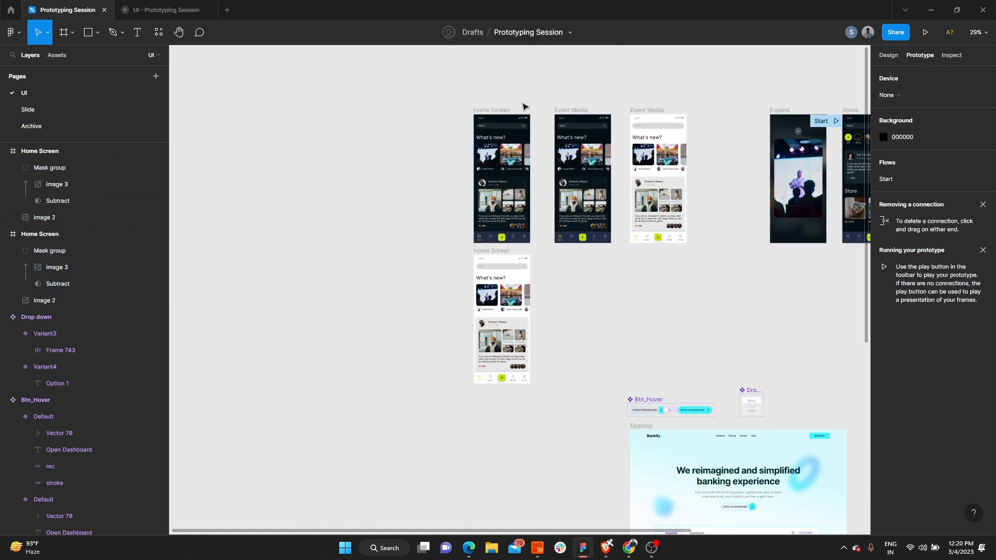
pyautogui.scroll(2, 501, 113)
pyautogui.scroll(3, 501, 113)
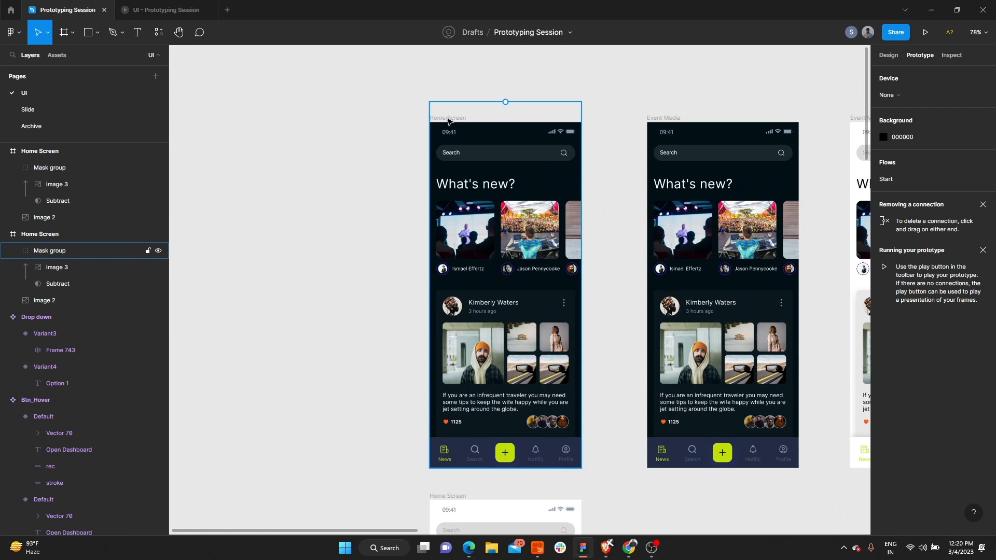
pyautogui.click(83, 233)
pyautogui.scroll(-3, 487, 126)
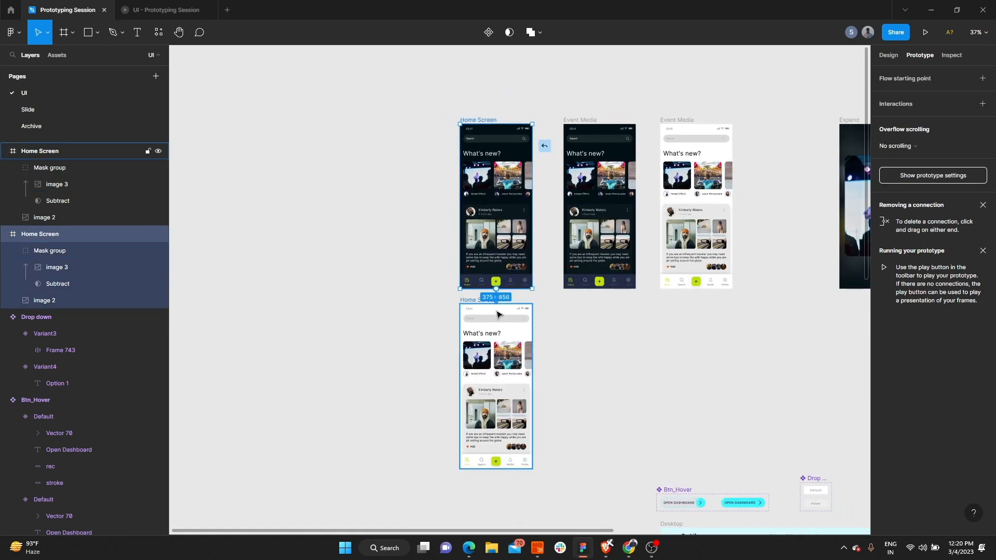
pyautogui.moveTo(496, 289); pyautogui.dragTo(497, 315)
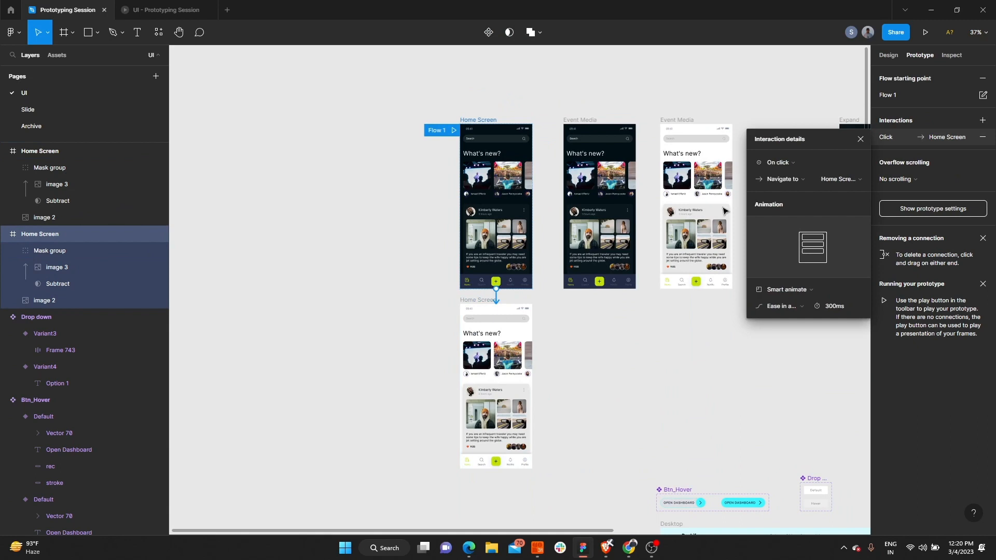
# Set the interaction's trigger to After delay with an 800 ms delay, using Smart animate.
pyautogui.click(794, 164)
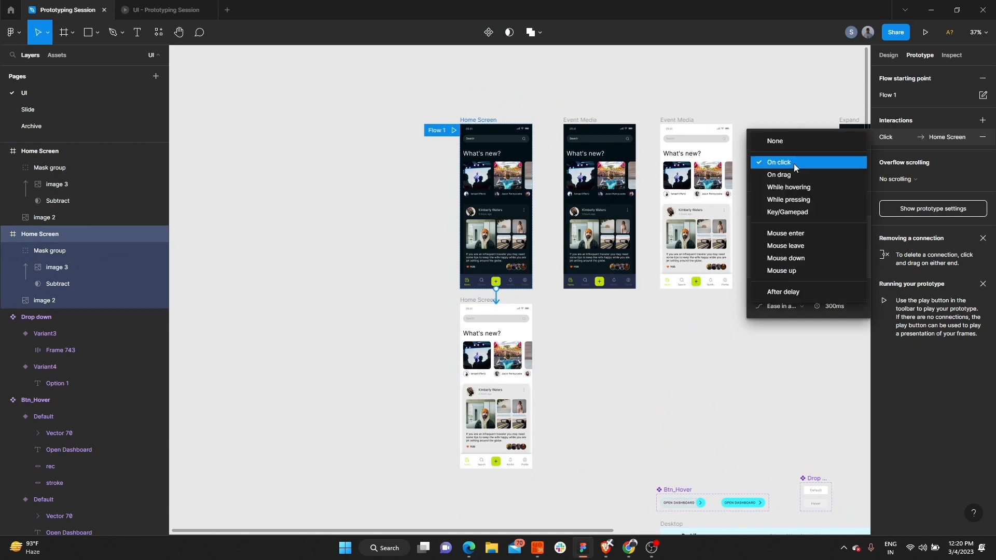
pyautogui.click(794, 290)
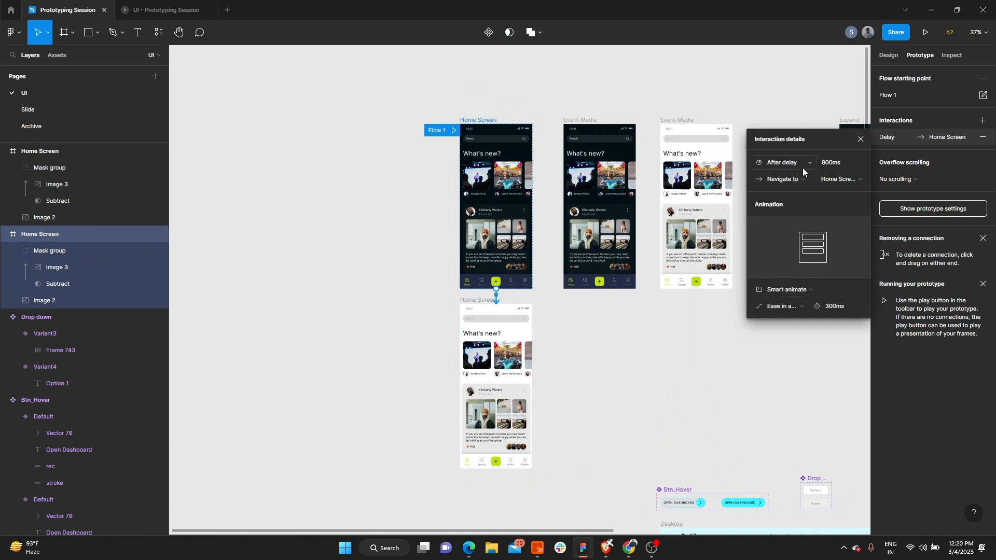
pyautogui.click(825, 166)
pyautogui.click(786, 293)
pyautogui.click(787, 293)
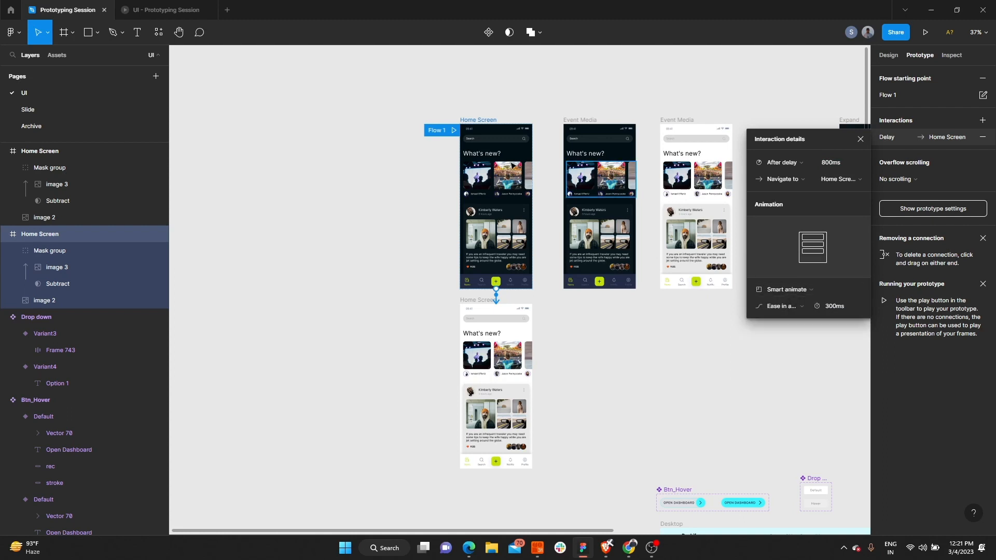
# Play Flow 1 and the Start flow in the prototype preview, and close the preview.
pyautogui.click(453, 133)
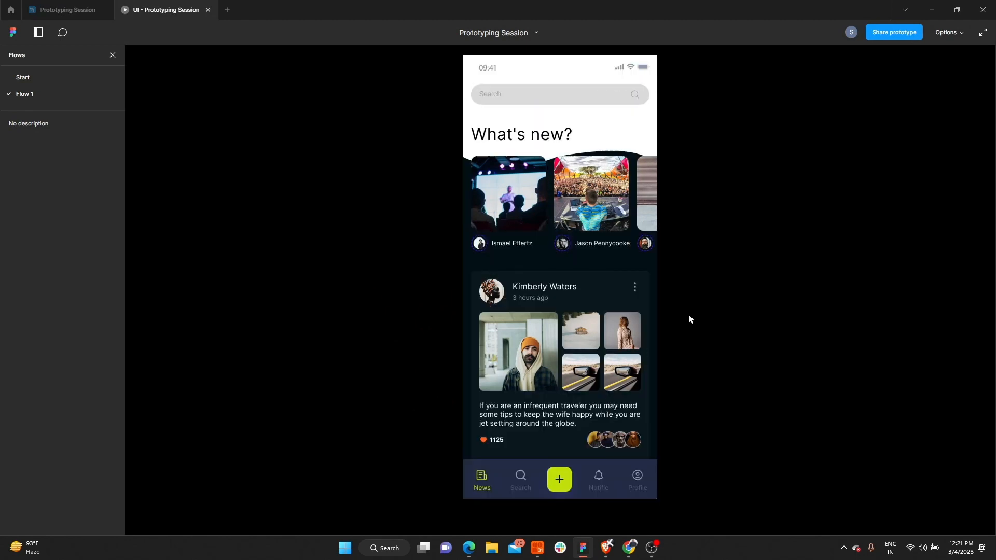
pyautogui.click(98, 10)
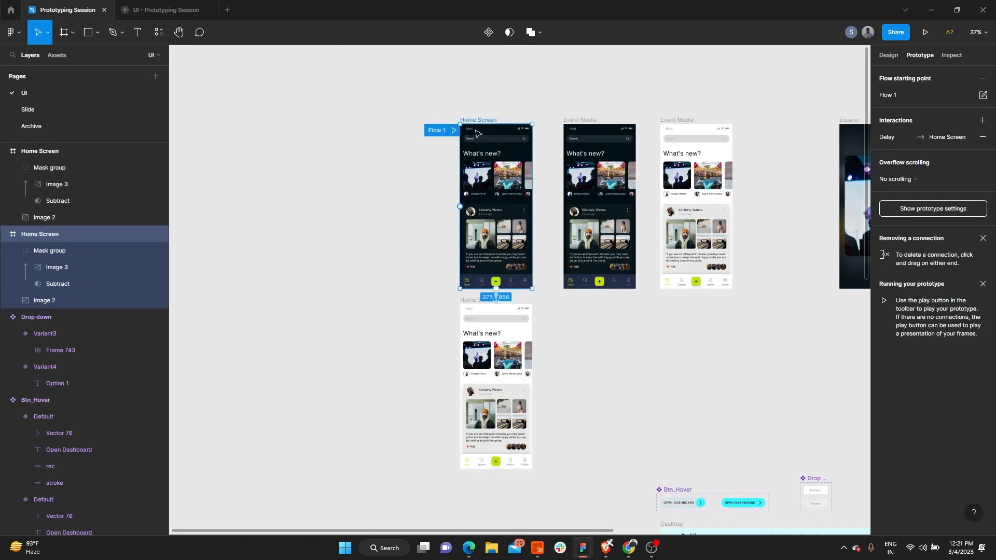
pyautogui.scroll(-5, 471, 133)
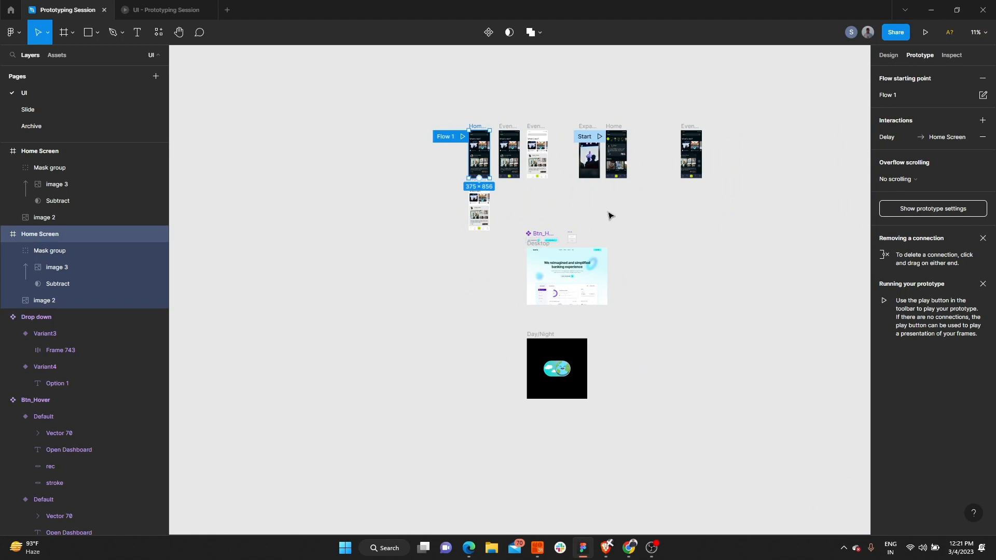
pyautogui.click(607, 213)
pyautogui.click(599, 135)
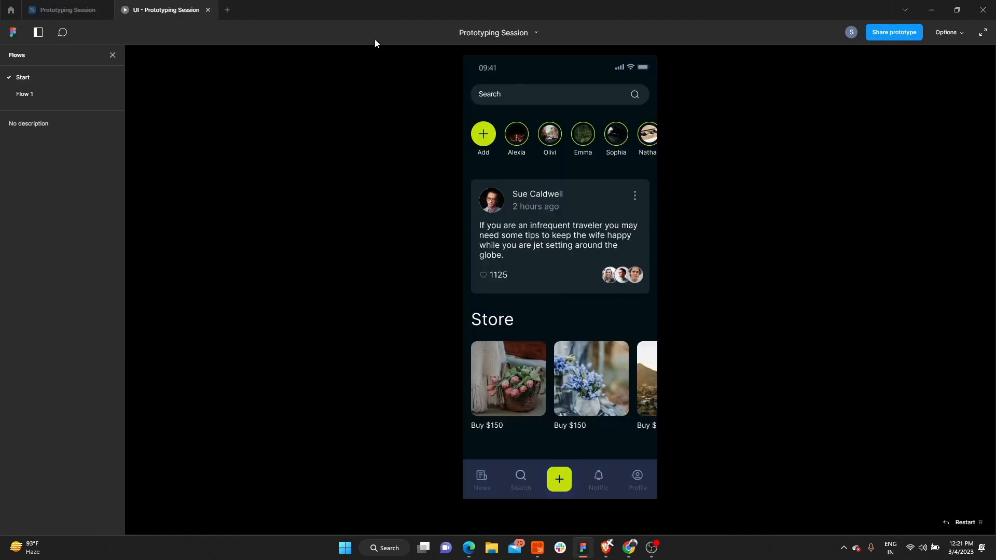
pyautogui.click(207, 10)
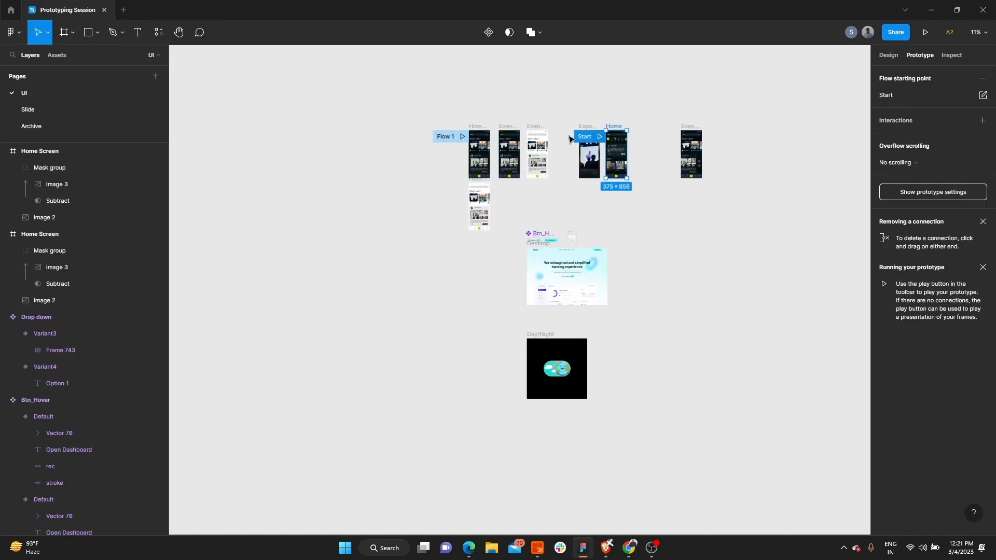
# Remove the Start flow starting point from the Home frame, keeping the frame itself.
pyautogui.press('Delete')
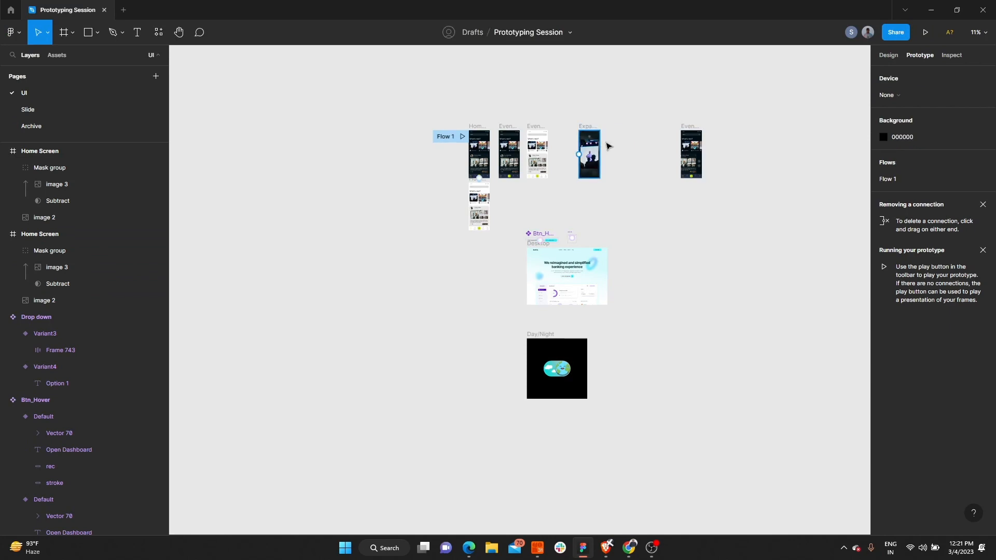
pyautogui.hotkey('ctrl', 'z')
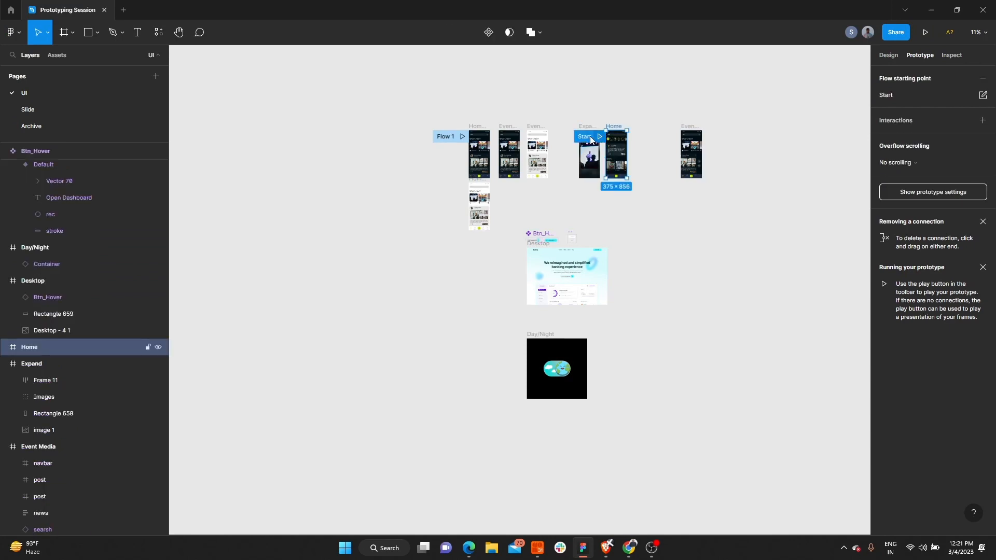
pyautogui.click(982, 79)
# Set the Smart animate duration of the dark Home Screen's After delay interaction to 800 ms.
pyautogui.scroll(5, 445, 138)
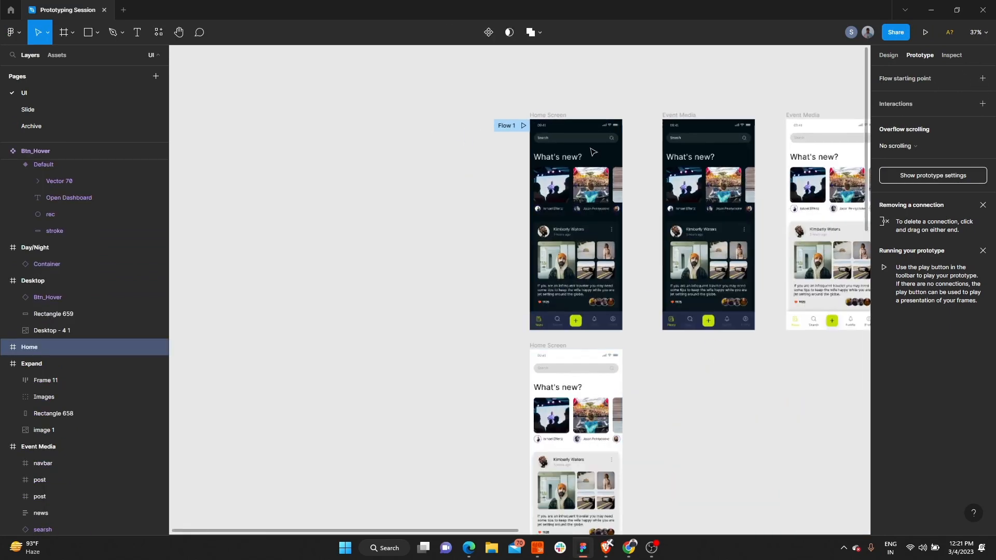
pyautogui.click(559, 118)
pyautogui.click(108, 190)
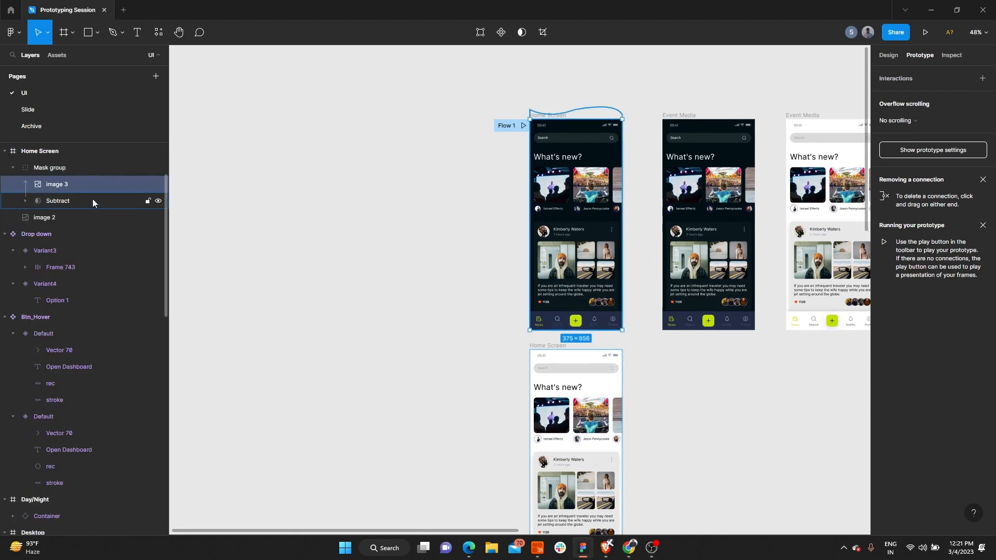
pyautogui.click(66, 157)
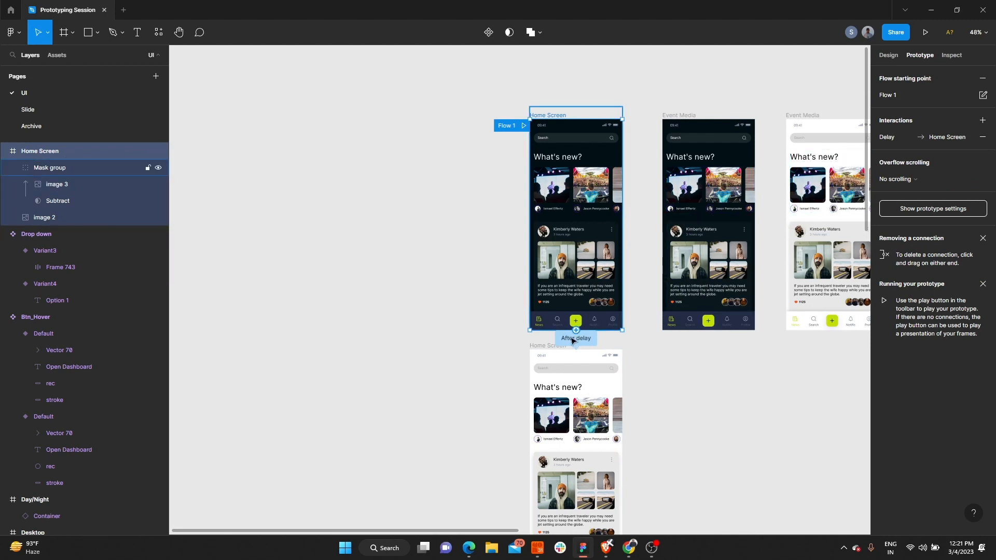
pyautogui.scroll(5, 575, 334)
pyautogui.click(591, 344)
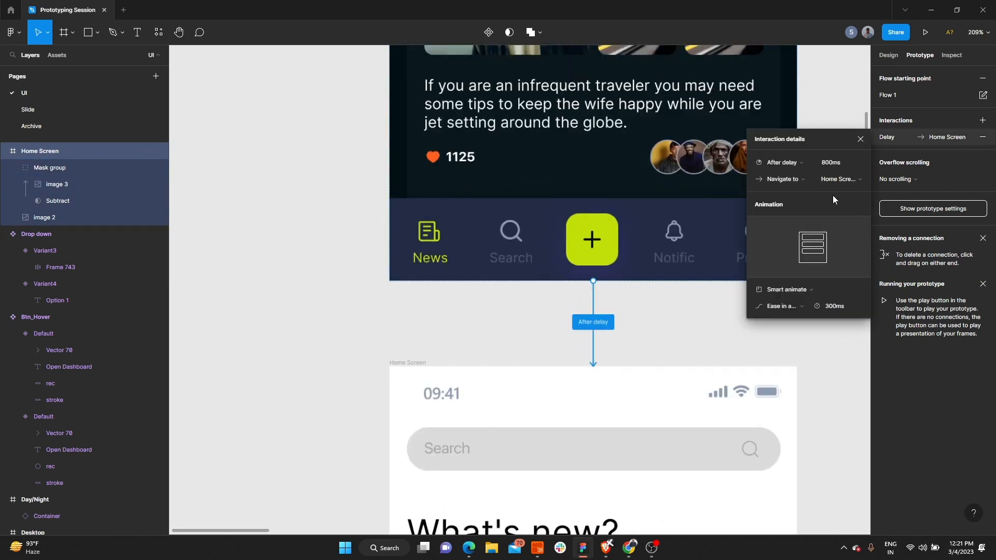
pyautogui.click(843, 307)
pyautogui.write('800')
pyautogui.press('Return')
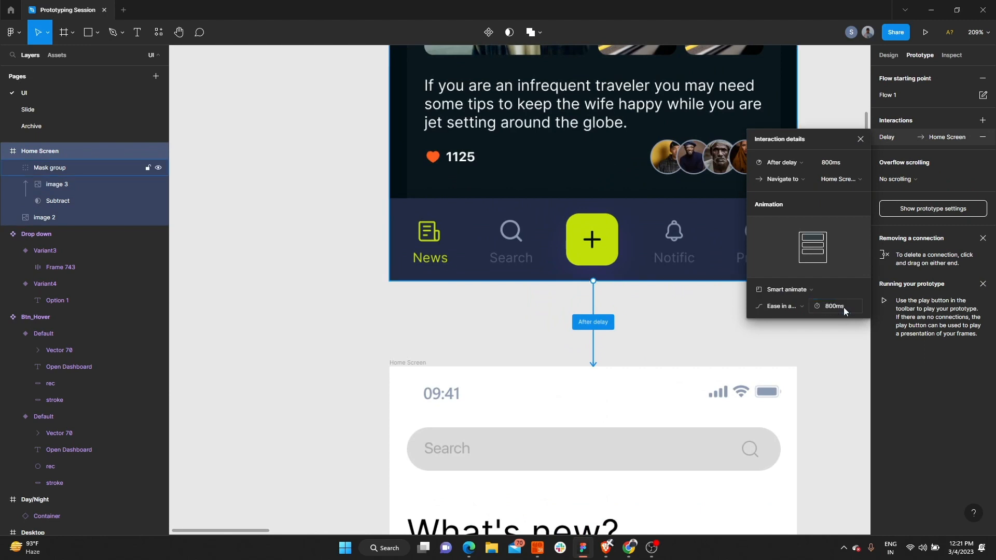
# Play Flow 1 to check the slower wavy transition, and return to the design file.
pyautogui.scroll(-5, 278, 129)
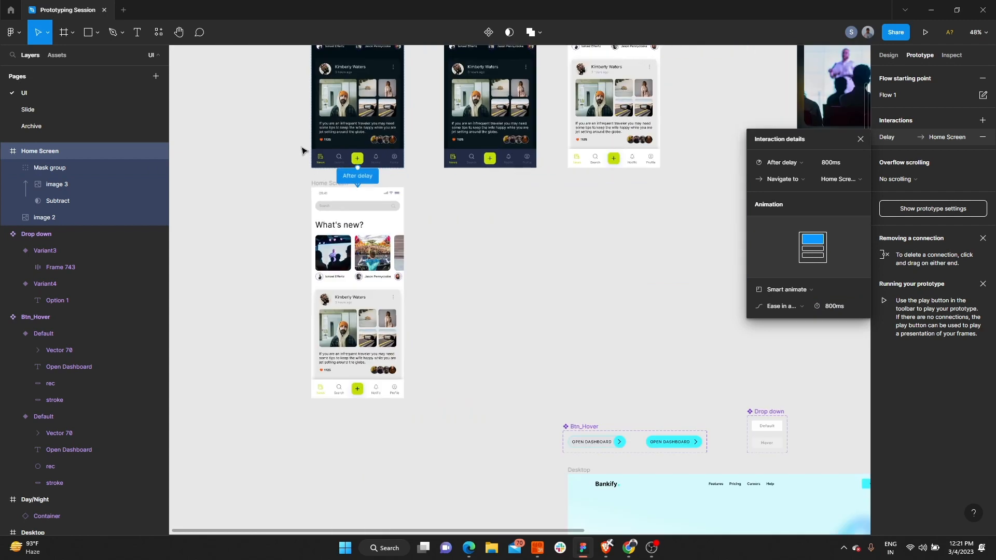
pyautogui.click(303, 91)
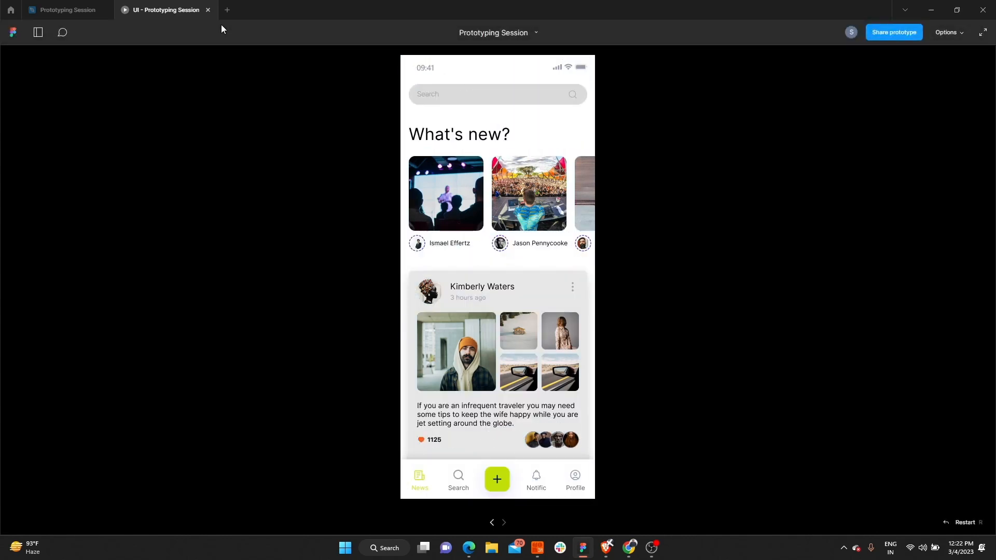
pyautogui.click(57, 10)
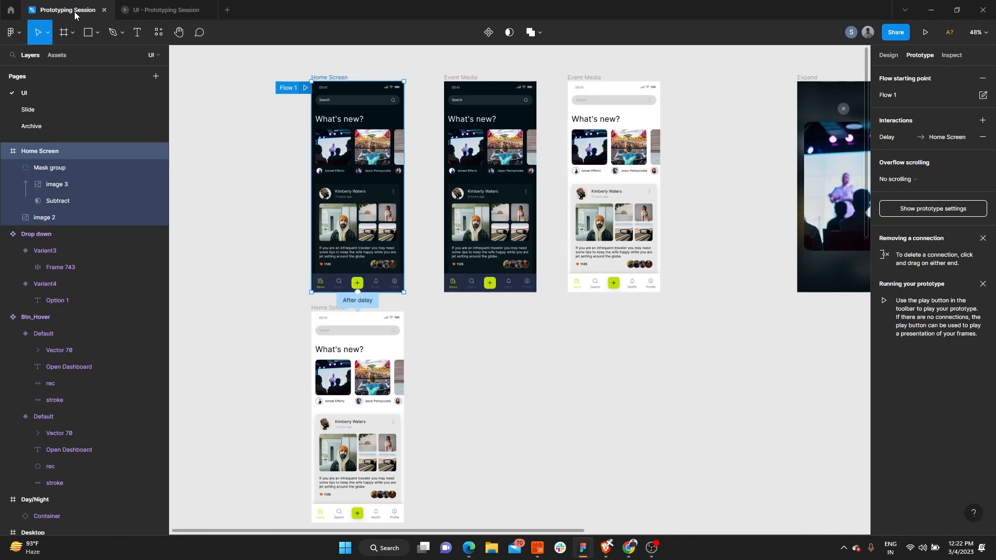
# Restart the Flow 1 preview twice to watch the dark-to-light transition again, and return to the design file.
pyautogui.scroll(-3, 436, 226)
pyautogui.click(460, 242)
pyautogui.scroll(3, 489, 222)
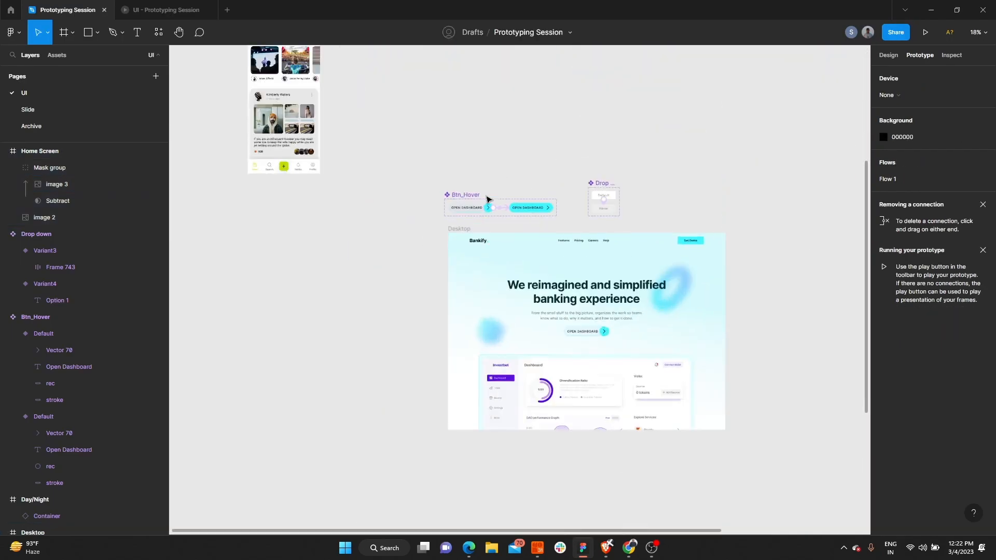
pyautogui.scroll(5, 353, 203)
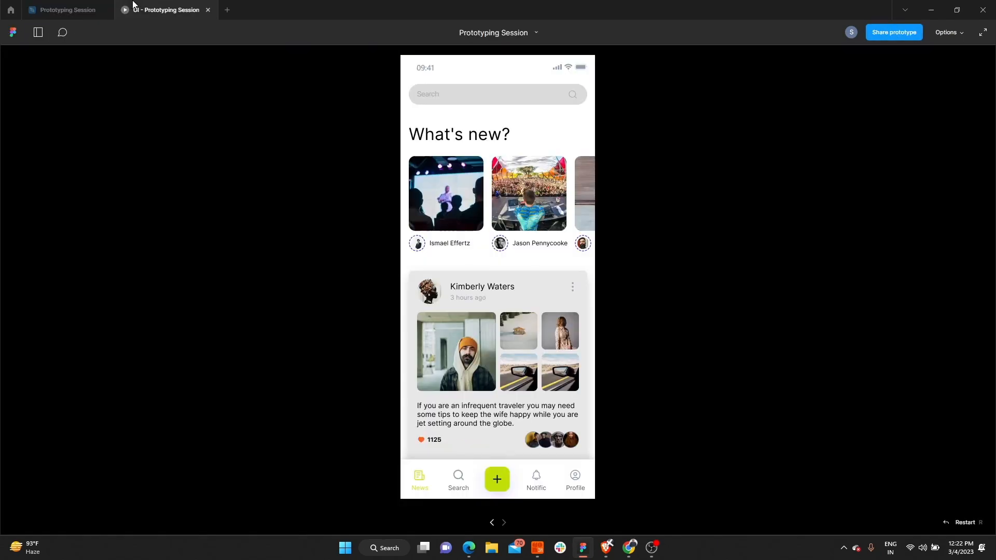
pyautogui.click(166, 10)
pyautogui.press('r')
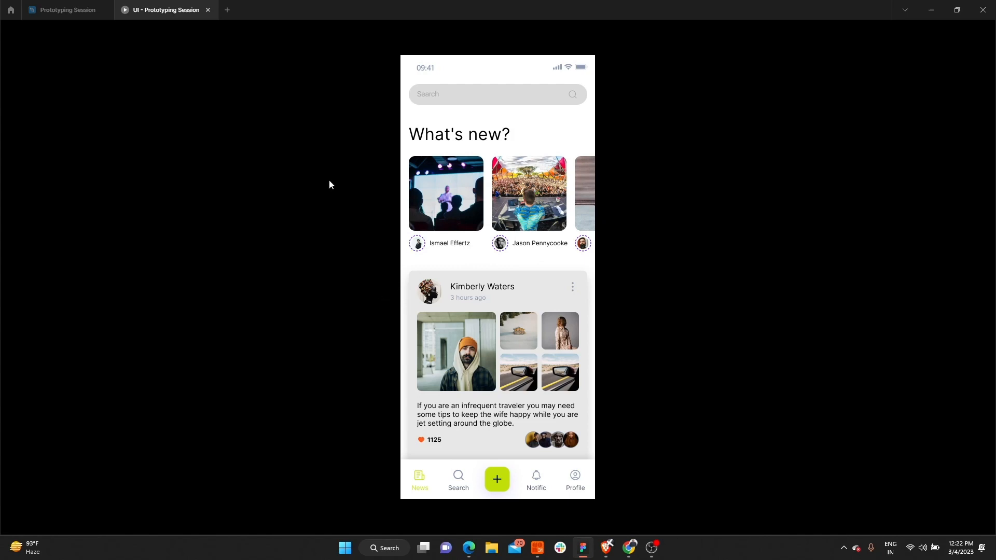
pyautogui.press('r')
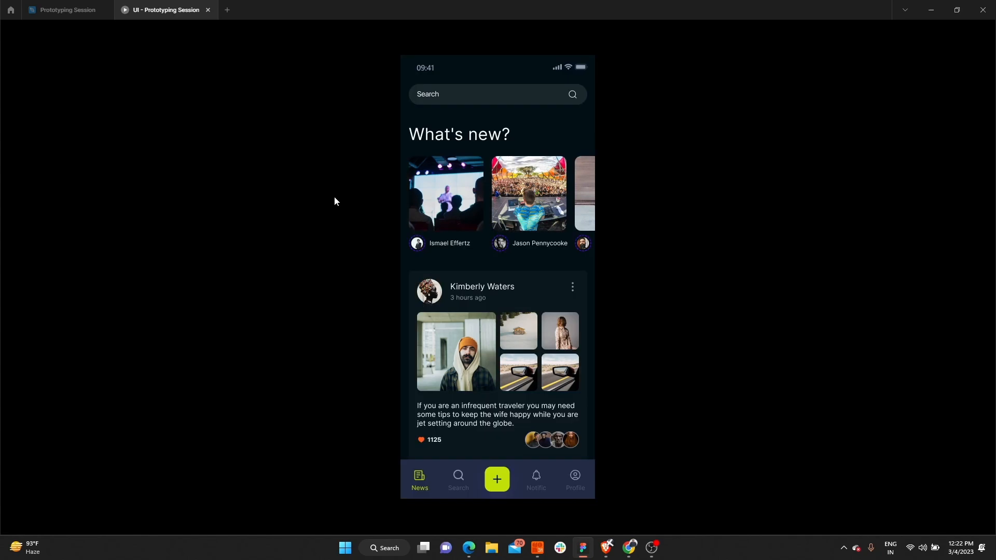
pyautogui.click(73, 9)
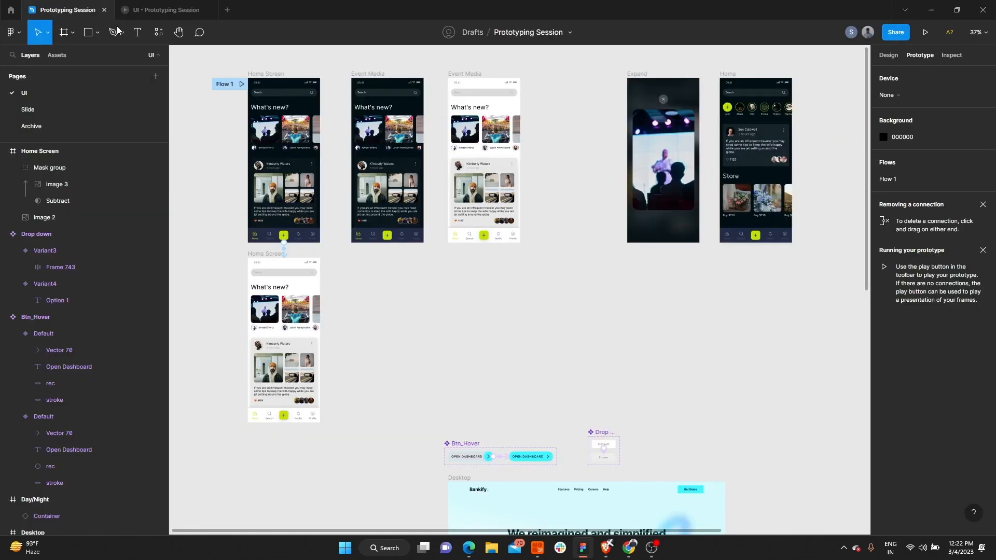
# Review the trigger and action options of the After delay interaction between the two Home Screen frames.
pyautogui.scroll(-8, 502, 298)
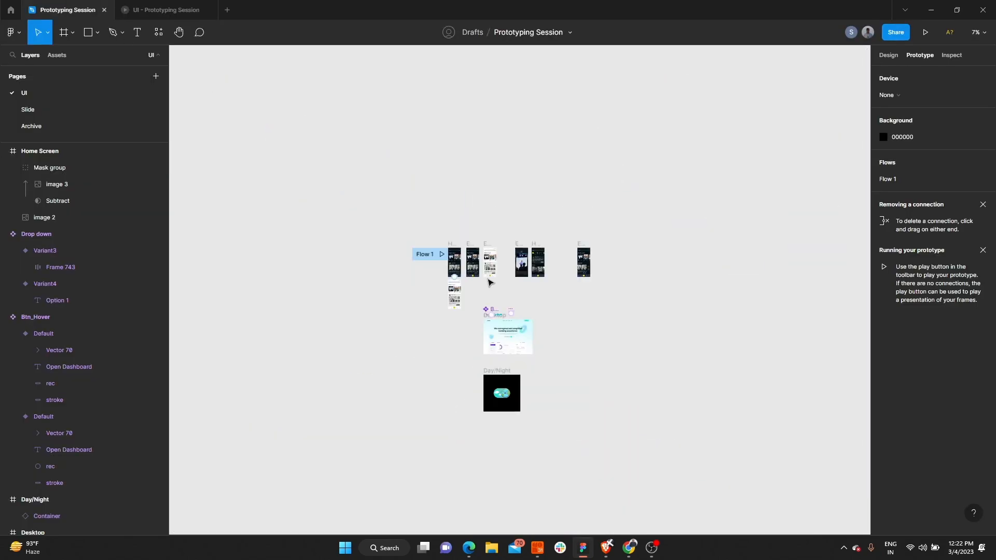
pyautogui.scroll(8, 473, 251)
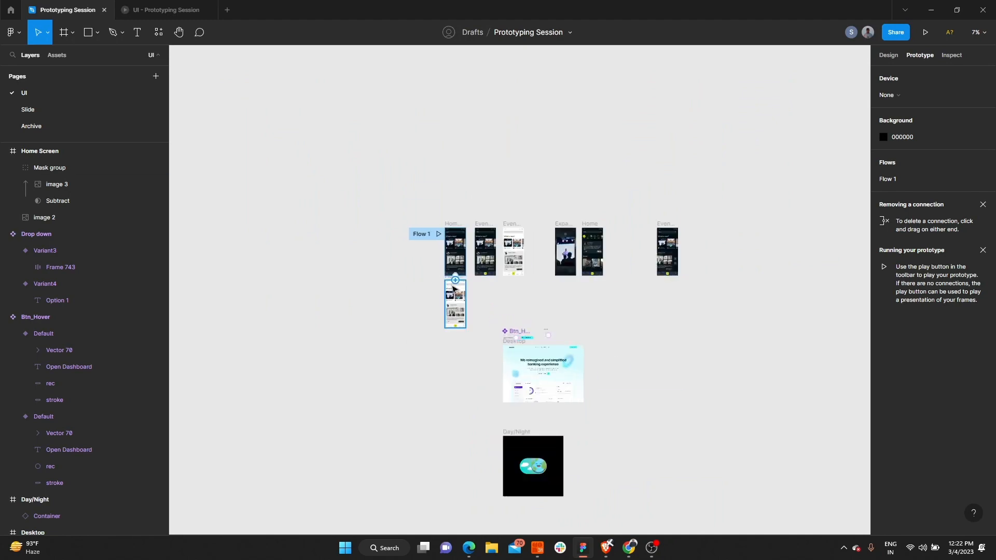
pyautogui.click(473, 250)
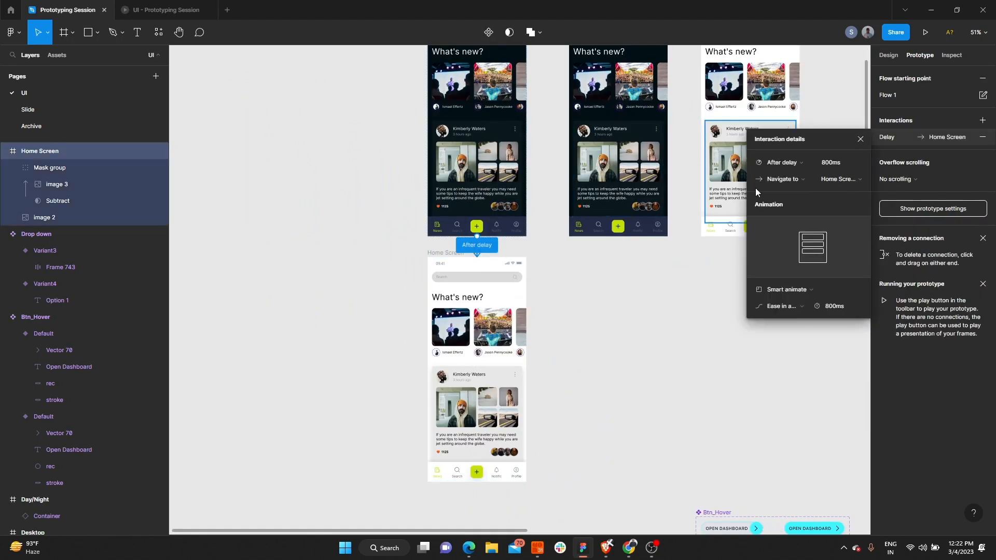
pyautogui.click(802, 161)
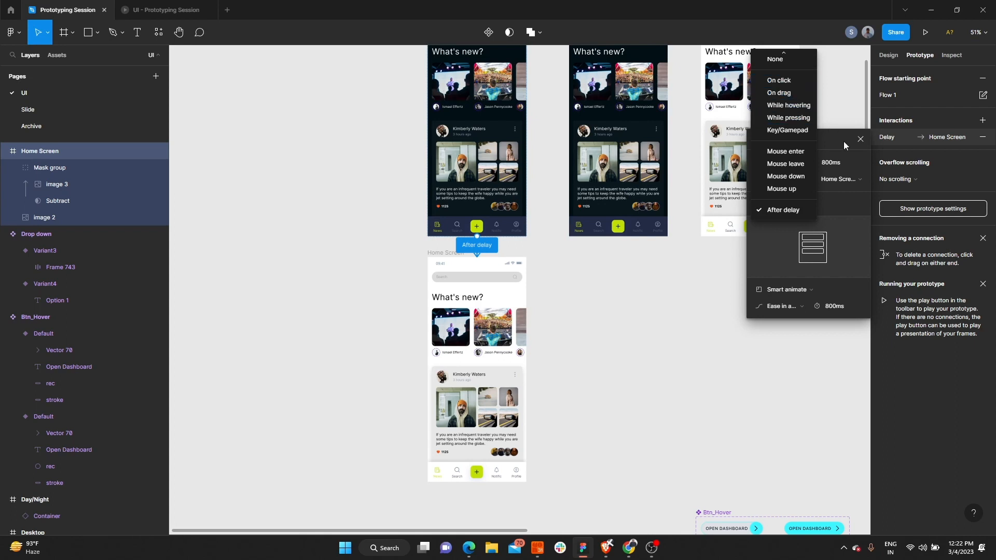
pyautogui.click(838, 158)
pyautogui.click(804, 179)
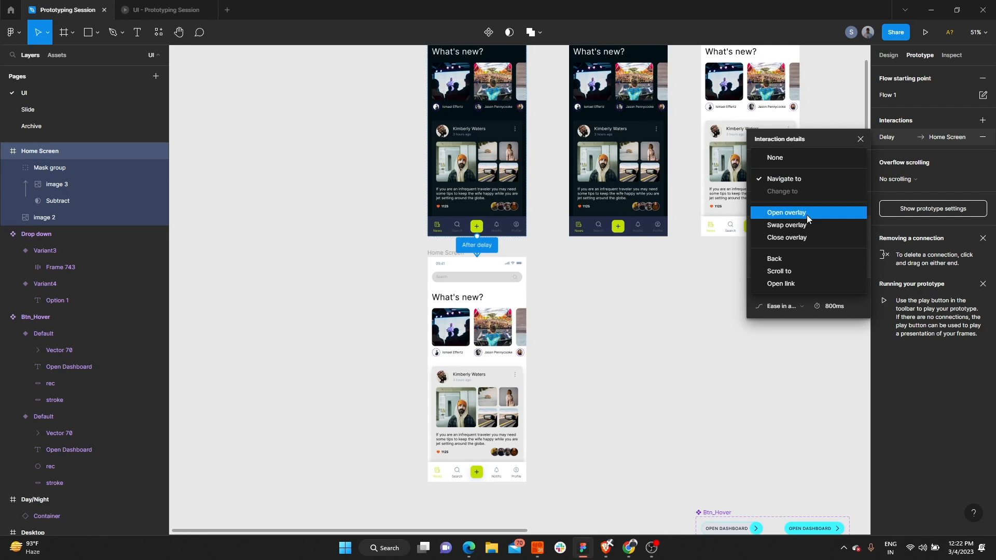
pyautogui.click(821, 136)
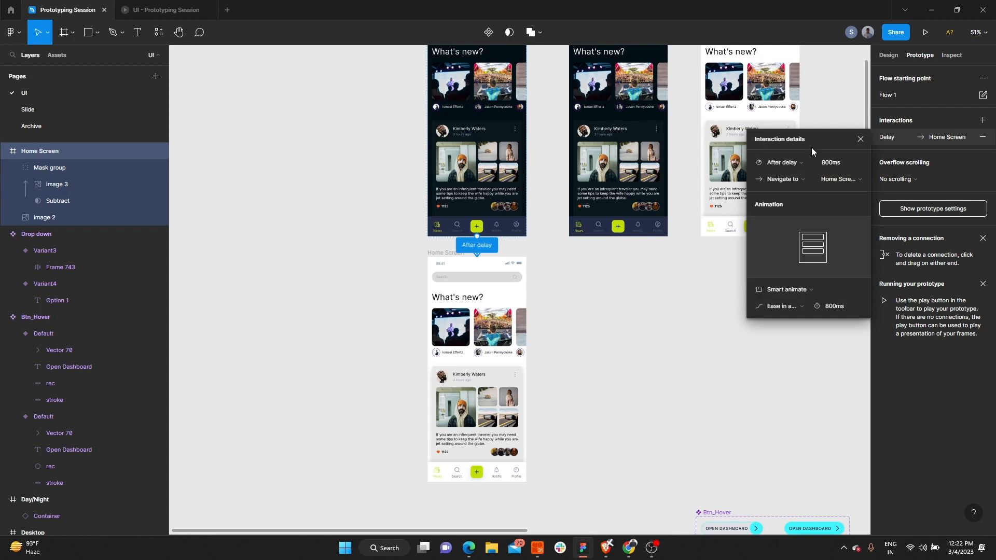
# Review the animation types available for the After delay interaction, and close the interaction details.
pyautogui.click(787, 289)
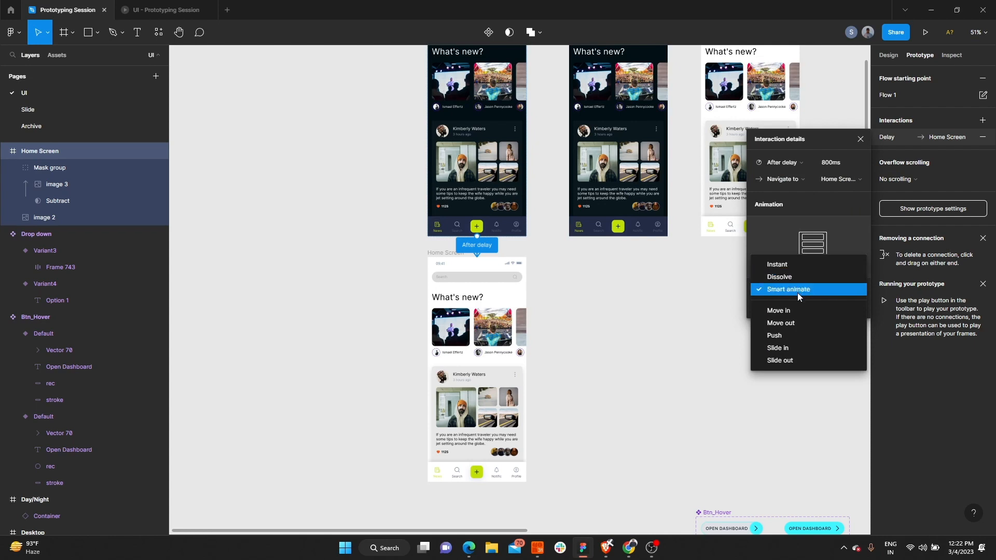
pyautogui.click(860, 142)
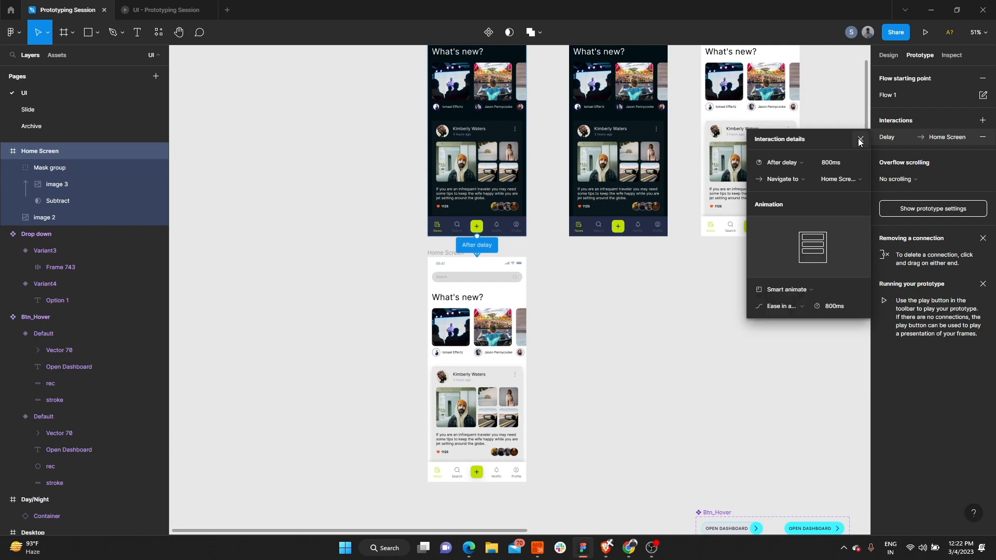
pyautogui.click(859, 141)
# Examine the Bankify Desktop frame together with the Btn_Hover and Drop down components above it.
pyautogui.scroll(-4, 458, 336)
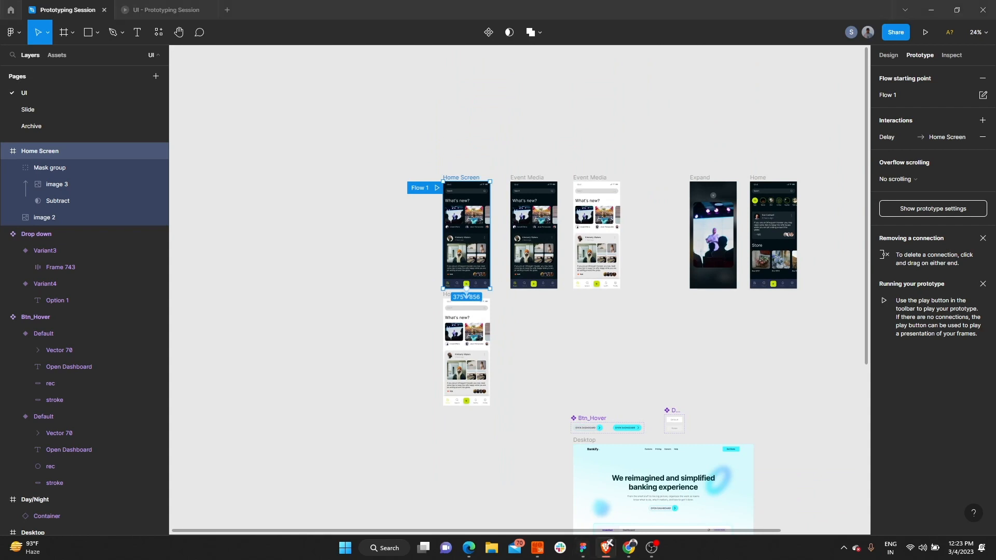
pyautogui.scroll(-4, 334, 298)
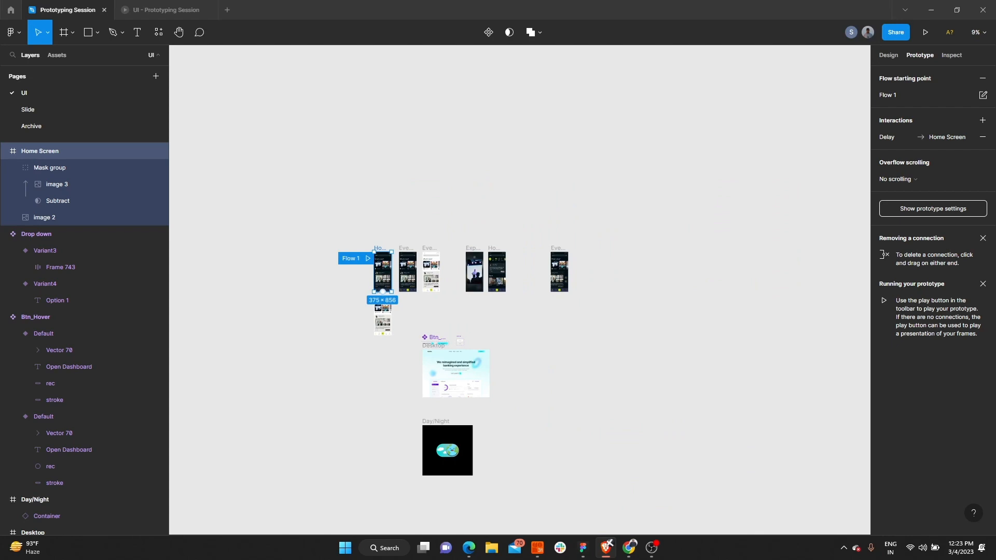
pyautogui.click(440, 324)
pyautogui.scroll(-2, 440, 324)
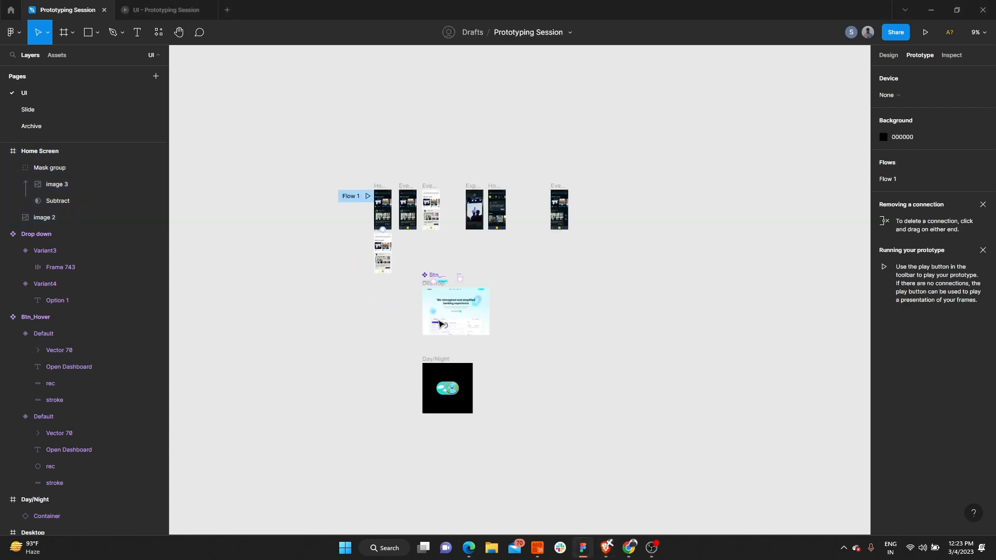
pyautogui.scroll(5, 440, 324)
pyautogui.click(451, 295)
pyautogui.scroll(8, 453, 297)
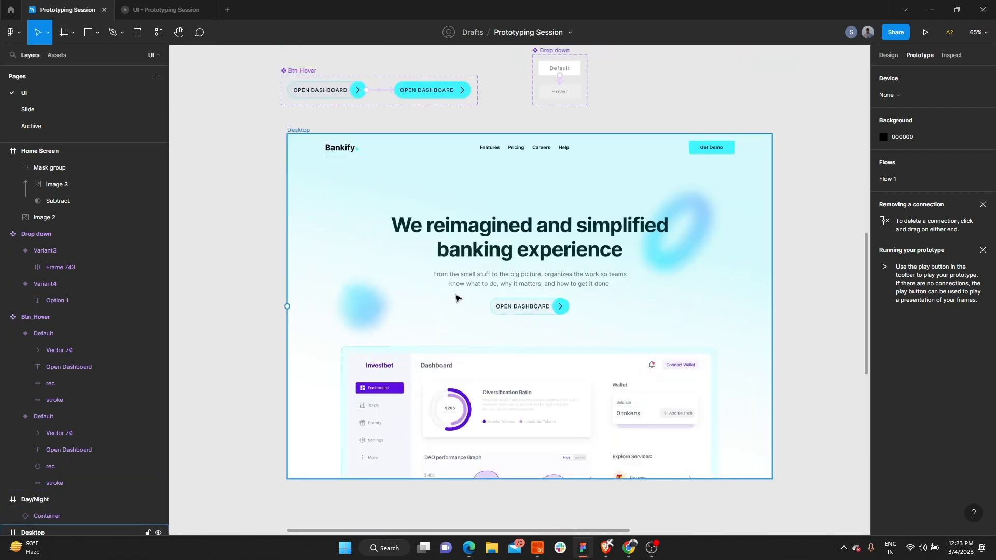
pyautogui.scroll(-3, 411, 299)
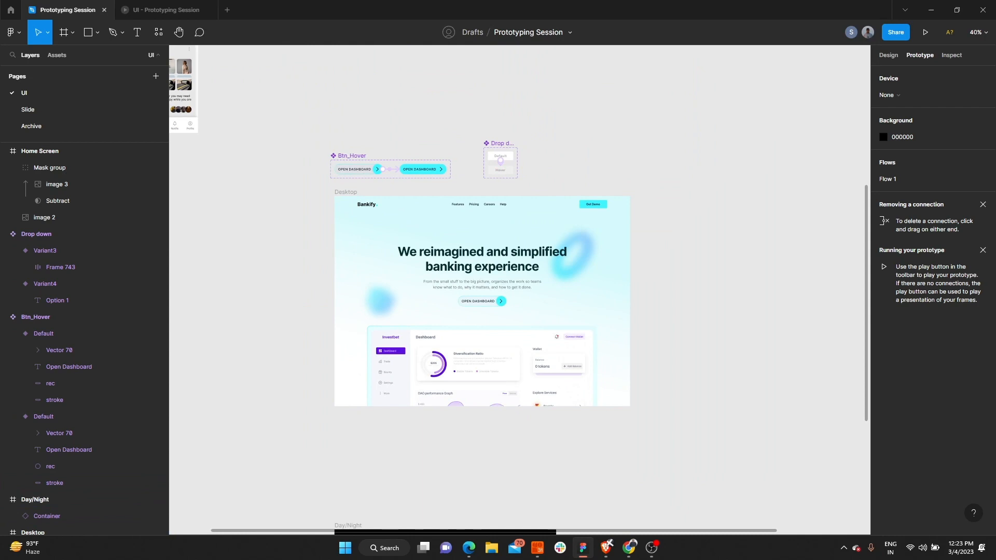
pyautogui.hotkey('alt', 'Tab')
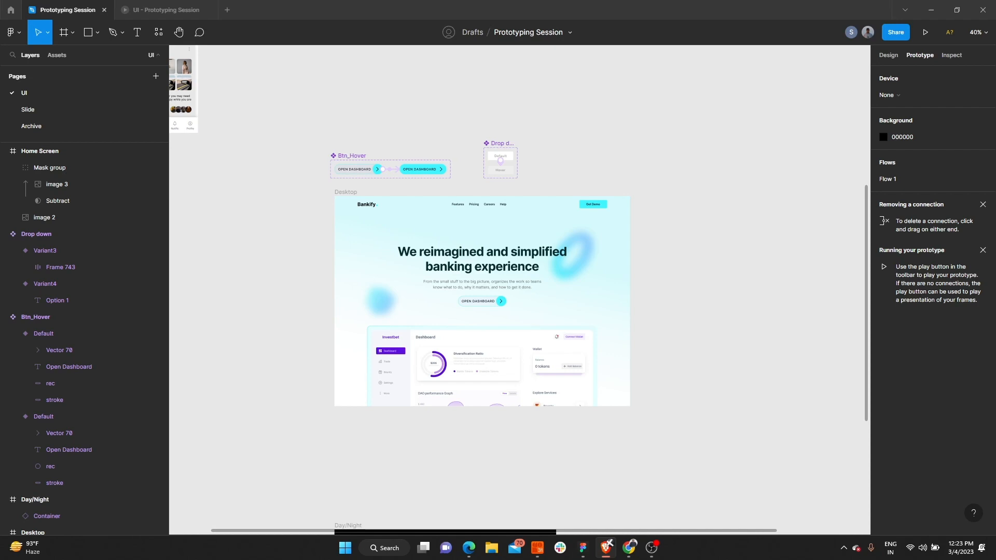
pyautogui.hotkey('alt', 'Tab')
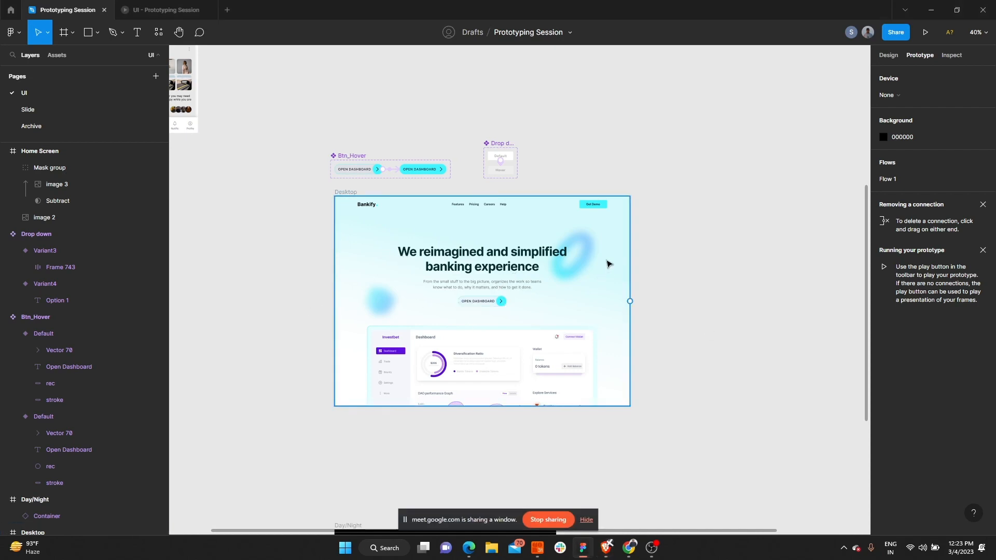
# Draw a 192 × 192 circle above the Desktop frame, to the right of the Drop down component.
pyautogui.scroll(3, 592, 258)
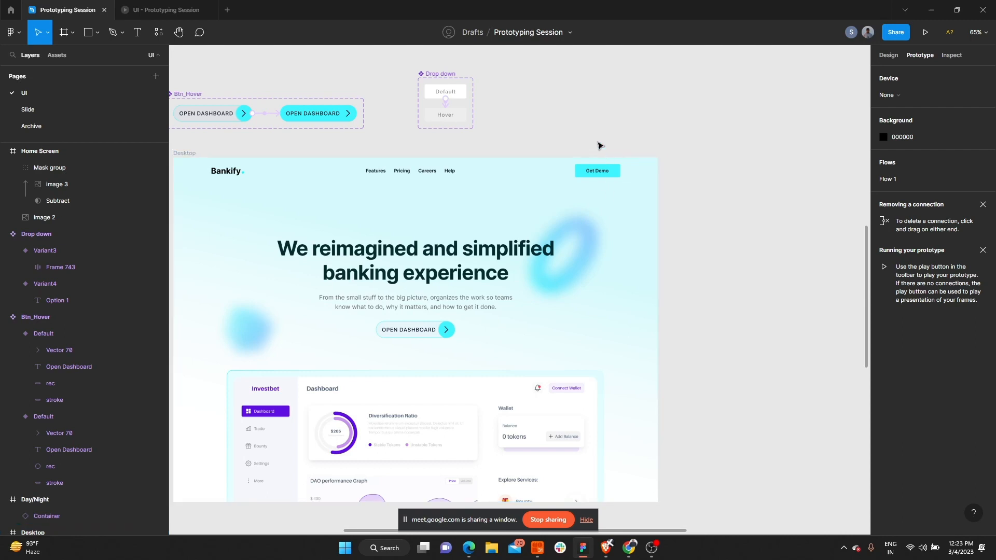
pyautogui.press('o')
pyautogui.moveTo(592, 69); pyautogui.dragTo(657, 134)
pyautogui.scroll(3, 714, 133)
# Change the circle's fill to a linear gradient running diagonally from its upper left to its lower right.
pyautogui.click(888, 55)
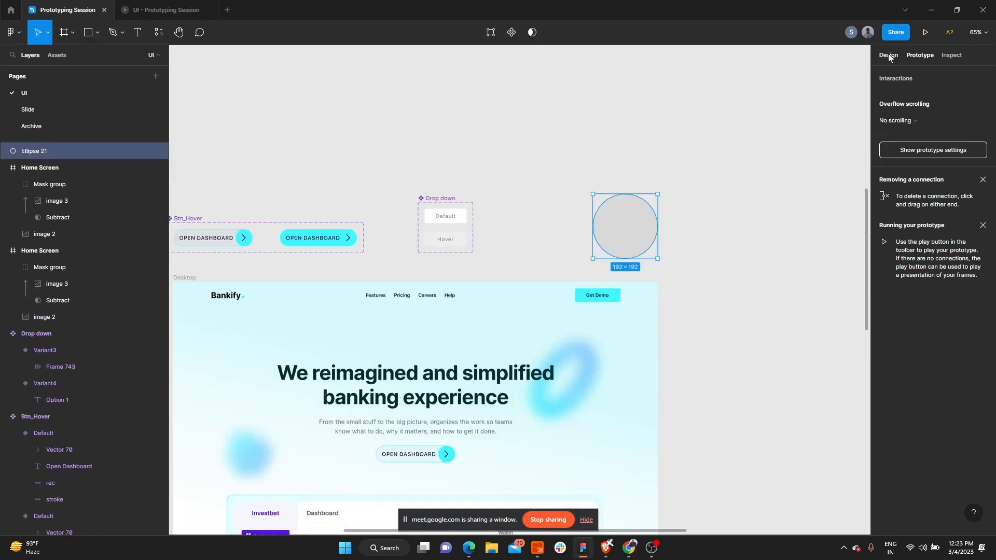
pyautogui.keyDown('ctrl'); pyautogui.scroll(3, 654, 213); pyautogui.keyUp('ctrl')
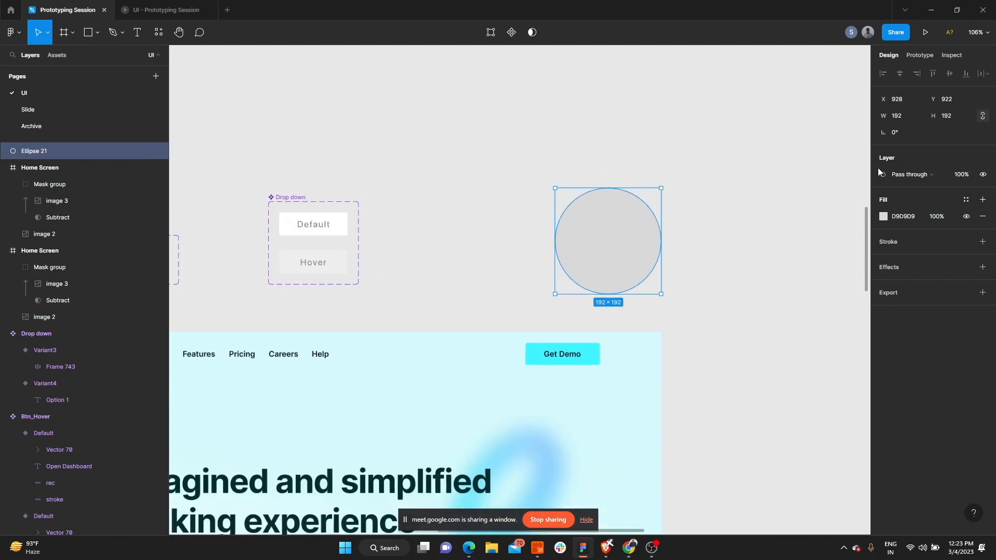
pyautogui.click(882, 217)
pyautogui.click(768, 222)
pyautogui.click(774, 237)
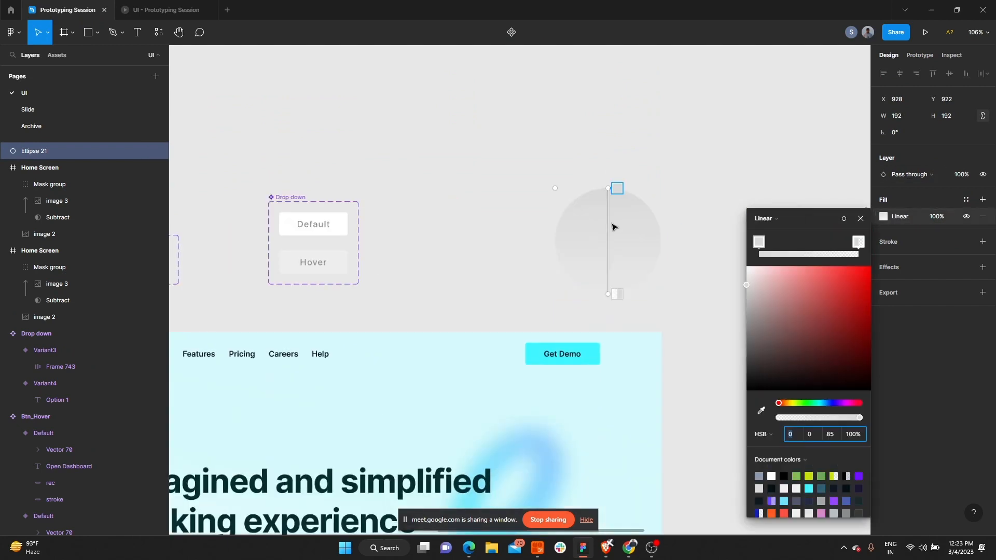
pyautogui.moveTo(606, 187); pyautogui.dragTo(578, 201)
pyautogui.moveTo(609, 294); pyautogui.dragTo(631, 288)
# Color the circle's gradient from bright red to a fully opaque dark red (HSB 0, 99, 26).
pyautogui.moveTo(761, 303); pyautogui.dragTo(881, 327)
pyautogui.click(858, 242)
pyautogui.click(850, 303)
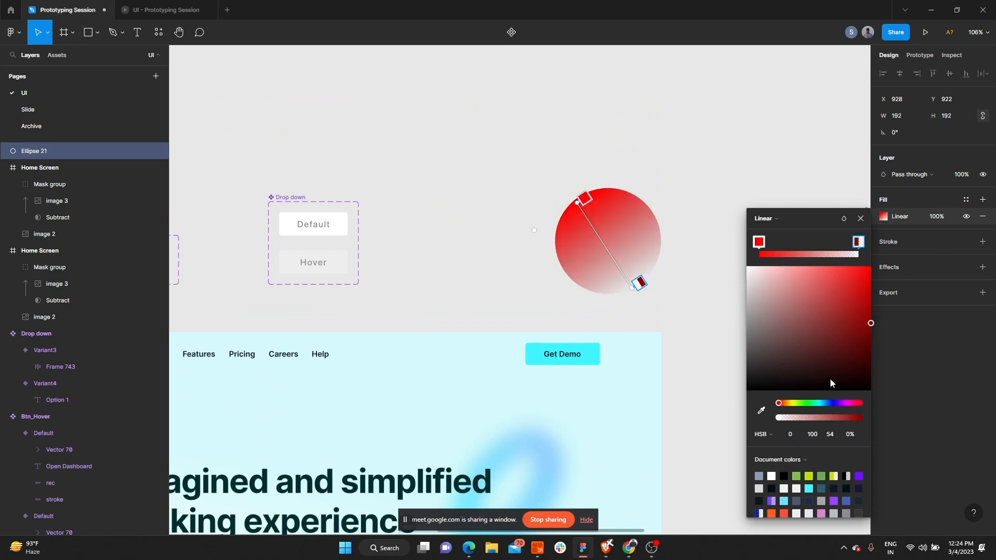
pyautogui.moveTo(817, 417); pyautogui.dragTo(906, 418)
pyautogui.moveTo(870, 324); pyautogui.dragTo(870, 358)
pyautogui.press('Escape')
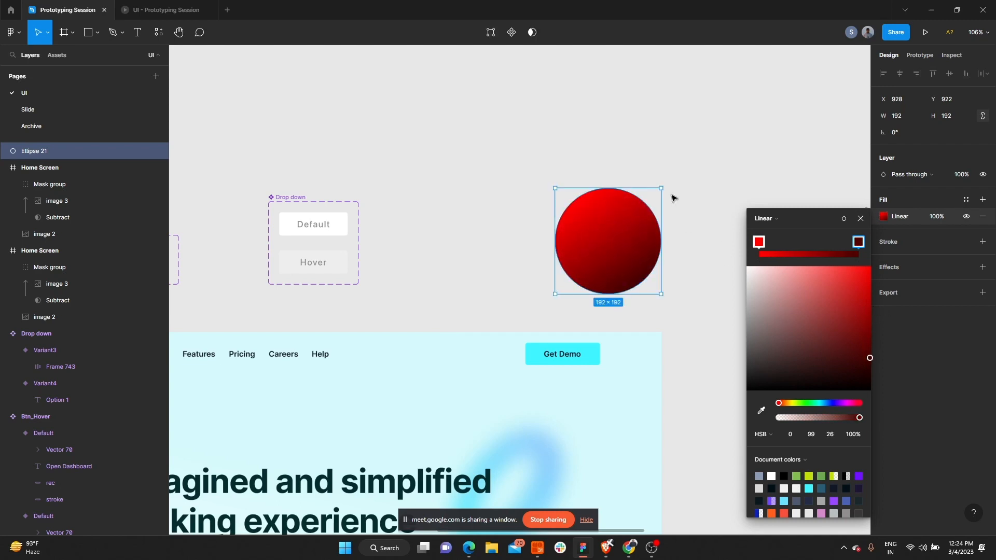
pyautogui.click(673, 198)
# Add a Layer blur effect of 20 to the red gradient circle.
pyautogui.click(624, 223)
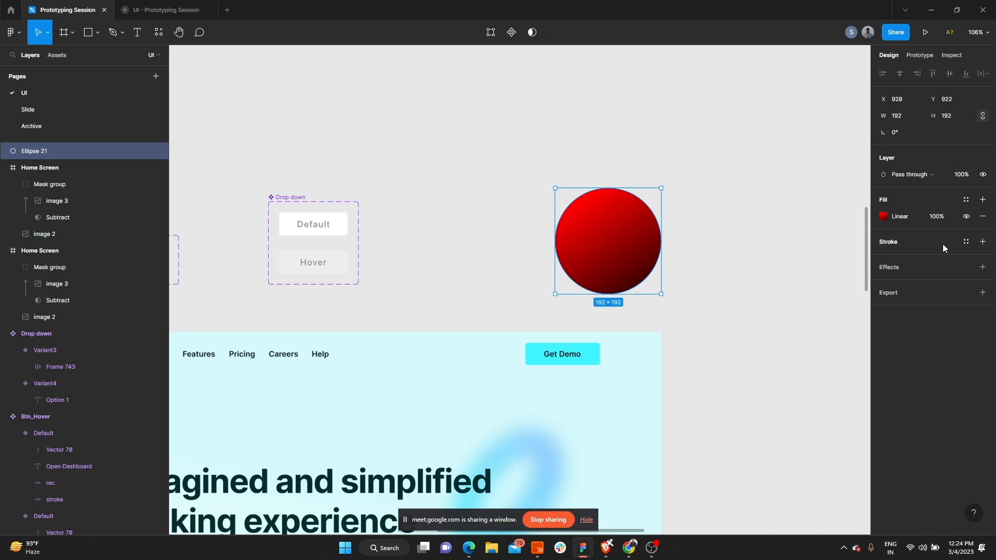
pyautogui.click(984, 267)
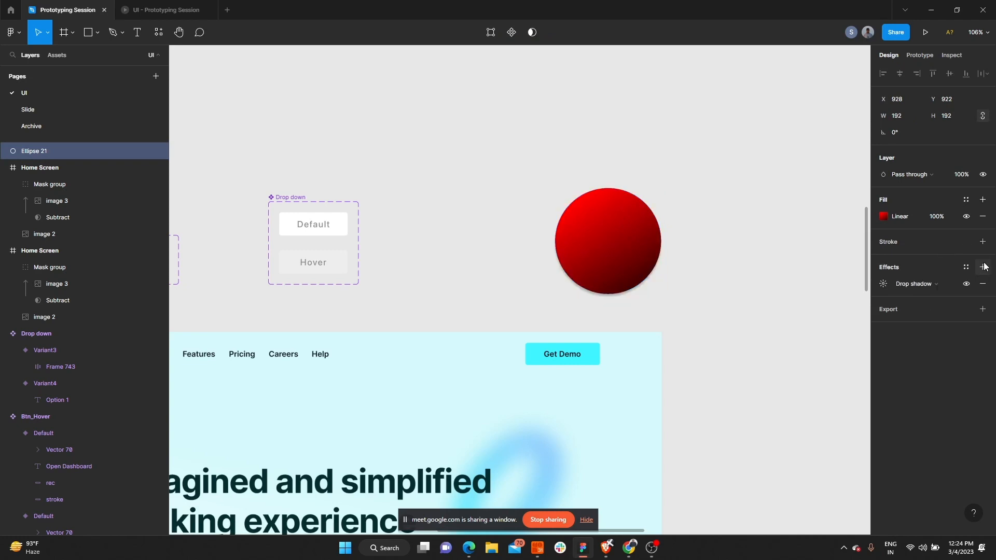
pyautogui.click(930, 281)
pyautogui.click(930, 297)
pyautogui.click(884, 284)
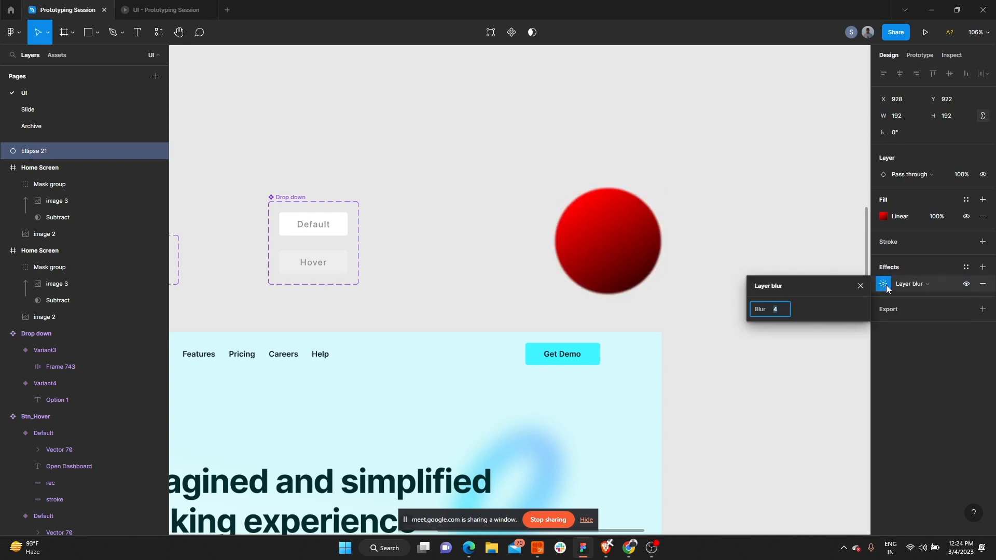
pyautogui.write('20')
pyautogui.press('Return')
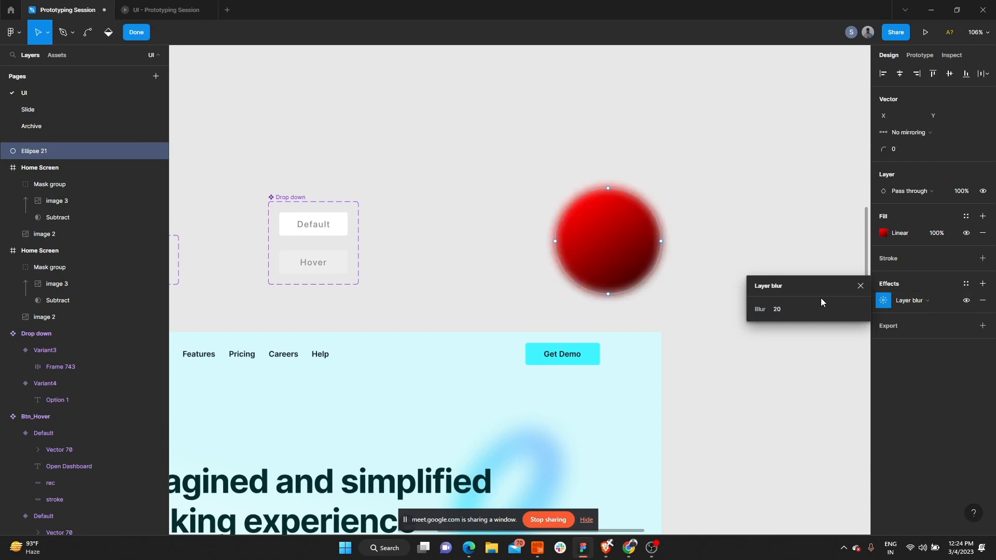
# Set the circle's layer blur to 60 and deselect the circle.
pyautogui.doubleClick(778, 309)
pyautogui.write('60')
pyautogui.press('Return')
pyautogui.press('Escape')
pyautogui.press('Escape')
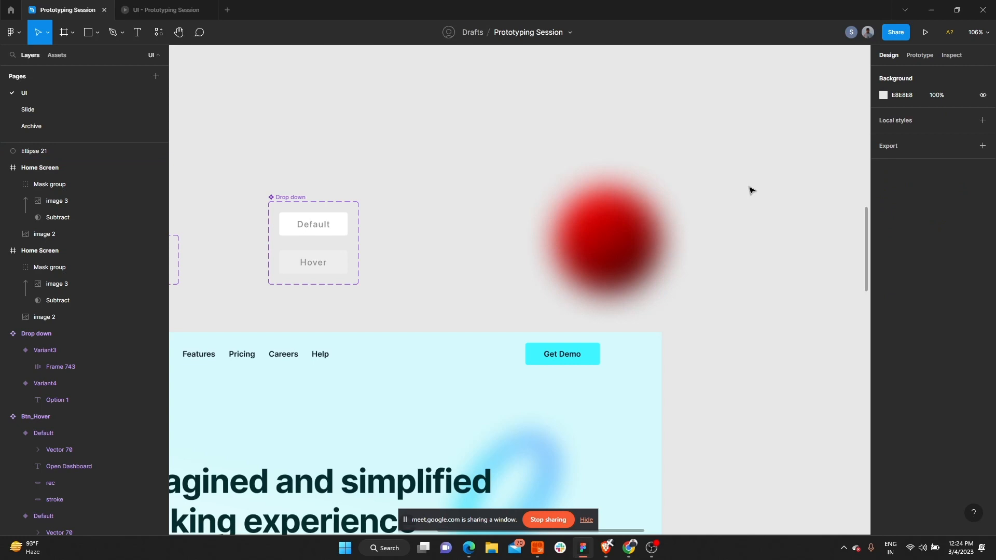
# Draw a rectangle beside the Desktop frame, size it to 700 × 602, and move it over the blurred red circle.
pyautogui.scroll(-2, 750, 190)
pyautogui.scroll(-5, 750, 190)
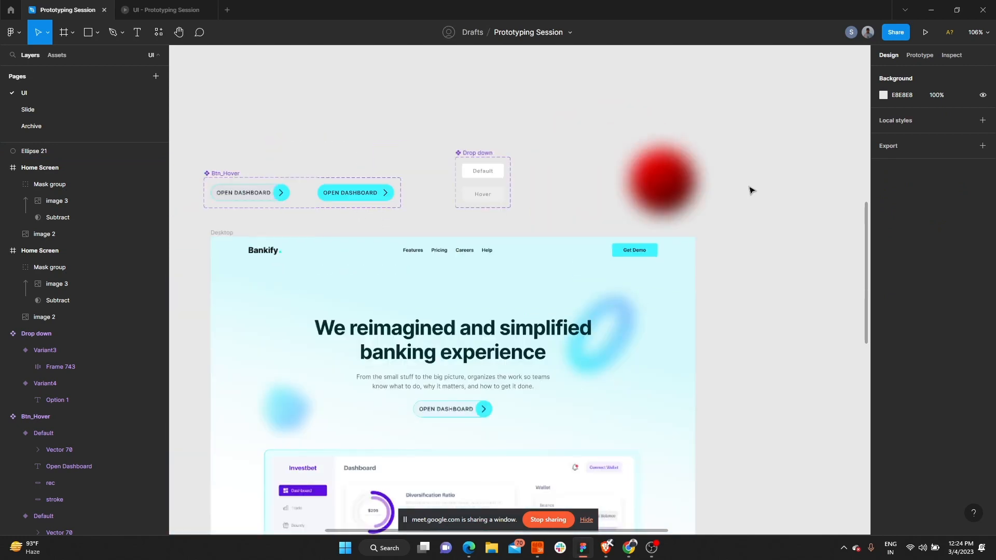
pyautogui.scroll(-2, 606, 342)
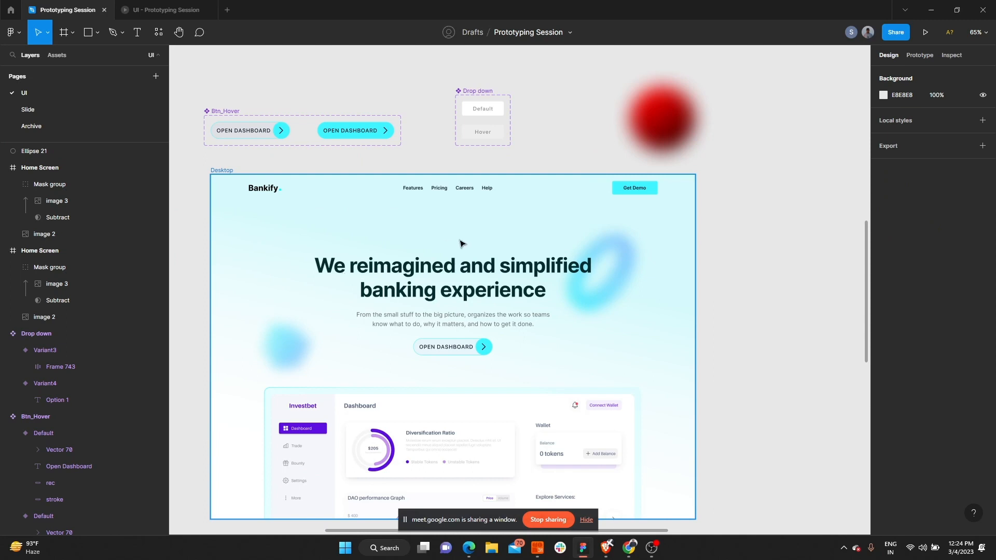
pyautogui.press('r')
pyautogui.moveTo(751, 161)
pyautogui.mouseDown()
pyautogui.moveTo(845, 343)
pyautogui.moveTo(807, 318)
pyautogui.mouseUp()
pyautogui.hscroll(5, 727, 245)
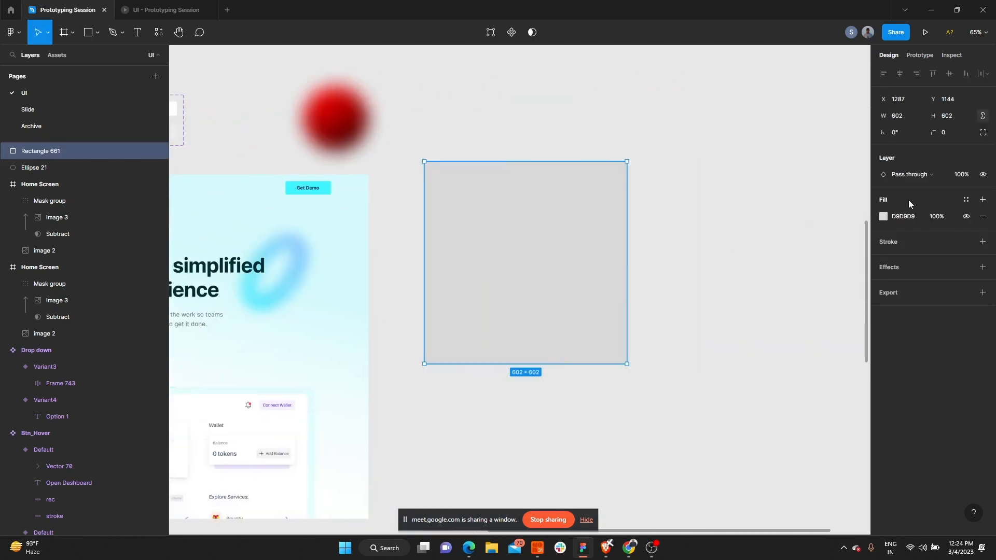
pyautogui.moveTo(627, 244); pyautogui.dragTo(660, 228)
pyautogui.moveTo(458, 185); pyautogui.dragTo(264, 47)
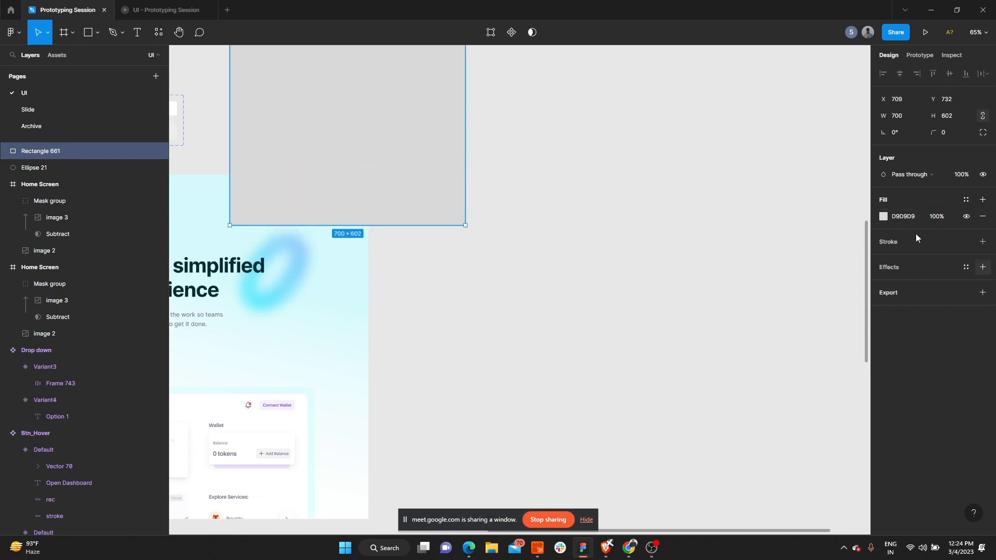
# Set the rectangle's solid fill to white (FFFFFF).
pyautogui.click(884, 220)
pyautogui.moveTo(766, 312); pyautogui.dragTo(674, 229)
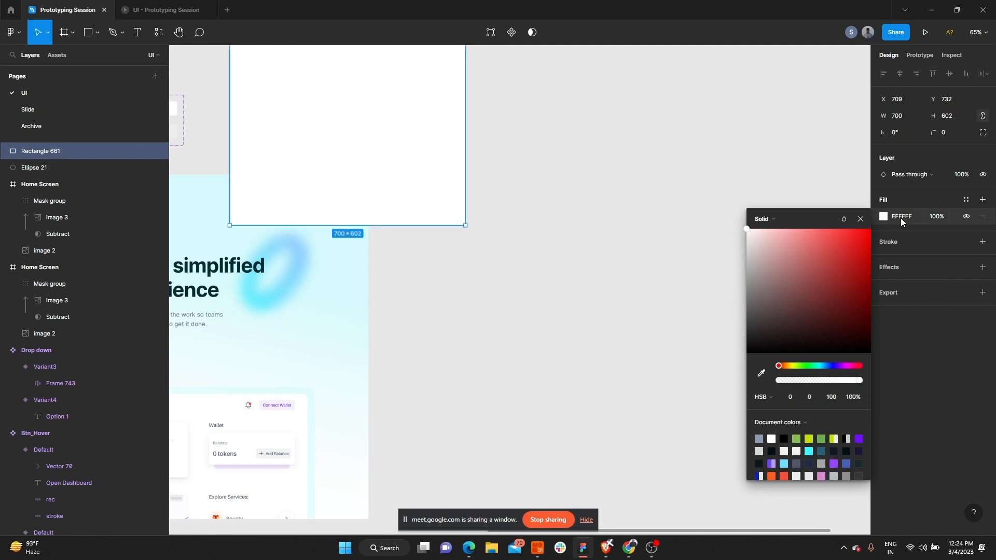
pyautogui.click(861, 220)
# Add a Background blur effect of 64 to the white rectangle.
pyautogui.click(982, 267)
pyautogui.click(941, 284)
pyautogui.click(942, 308)
pyautogui.click(883, 284)
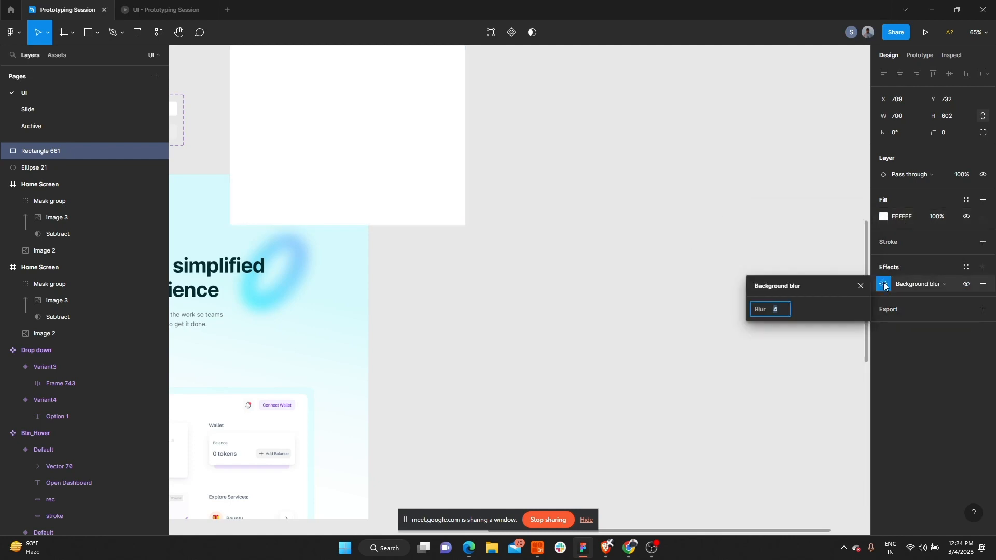
pyautogui.write('64')
pyautogui.press('Return')
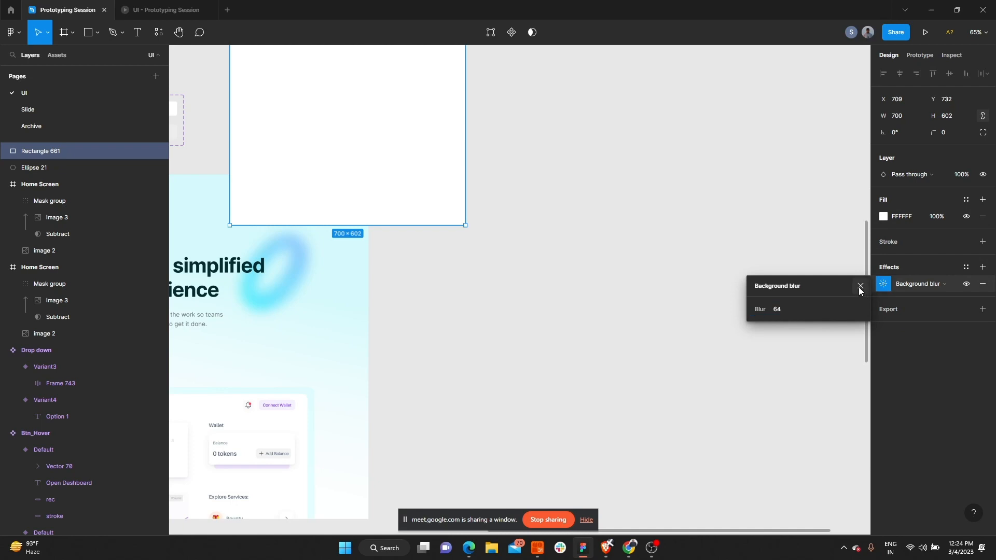
pyautogui.click(860, 286)
# Set the rectangle's fill opacity to 20% and check the frosted effect over the red circle and Desktop frame.
pyautogui.click(942, 218)
pyautogui.write('20')
pyautogui.press('Return')
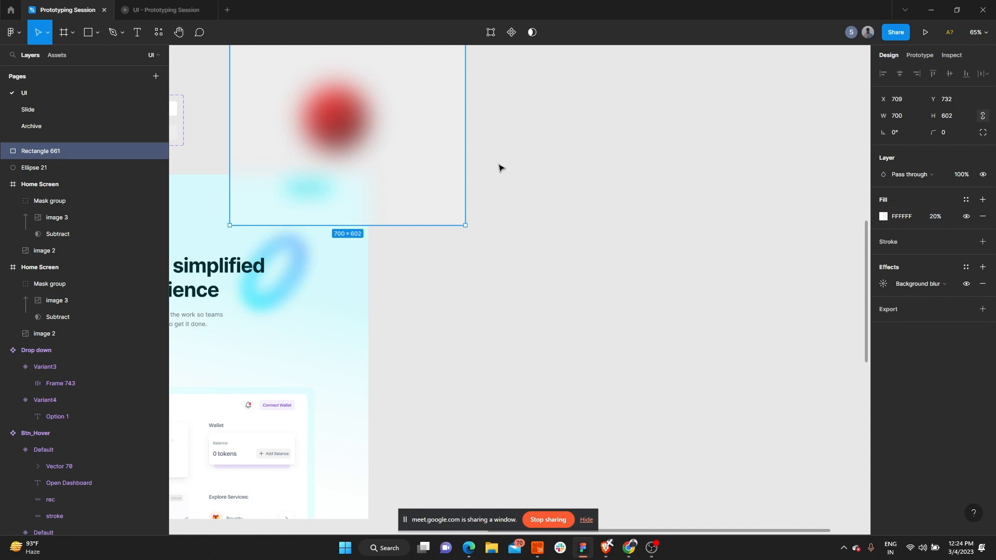
pyautogui.hscroll(-4, 499, 167)
pyautogui.scroll(3, 498, 167)
pyautogui.scroll(-2, 493, 169)
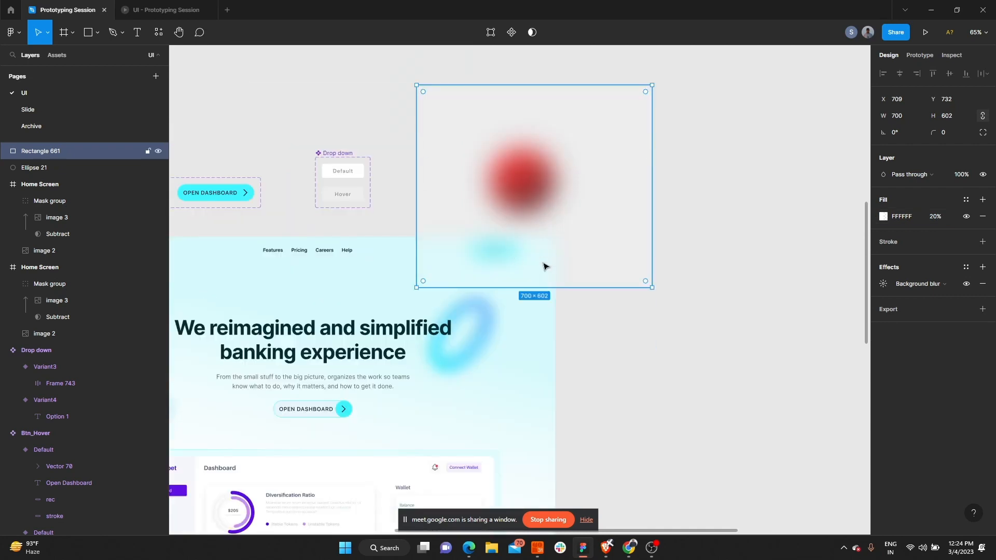
pyautogui.click(616, 368)
pyautogui.scroll(-3, 616, 368)
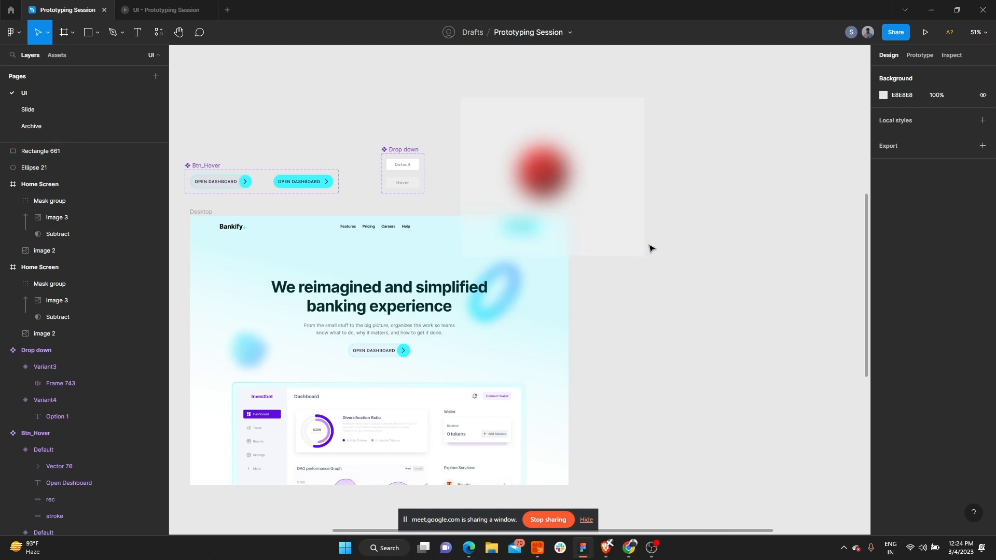
# Delete the frosted rectangle together with the blurred red circle.
pyautogui.moveTo(696, 164); pyautogui.dragTo(546, 178)
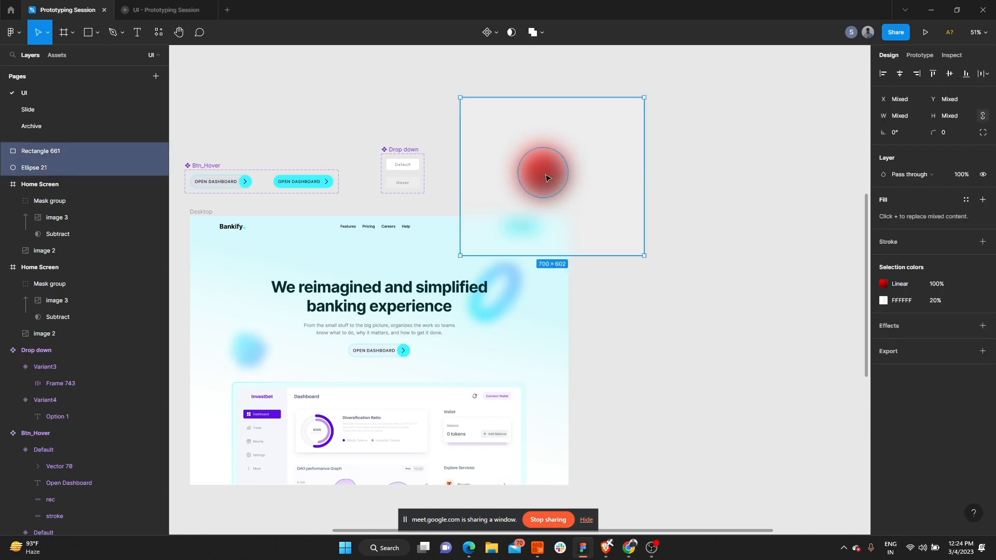
pyautogui.press('Delete')
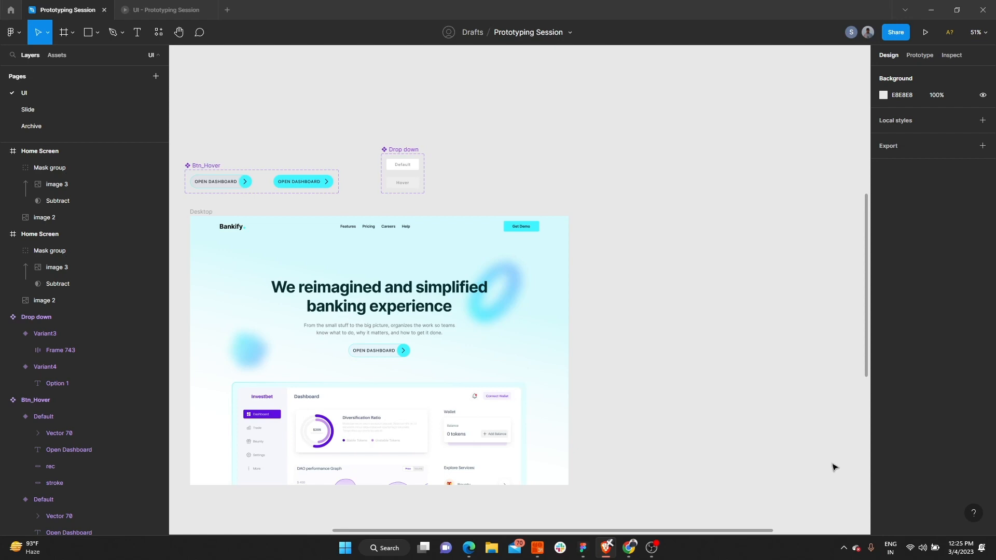
# Examine the Day/Night frame with its earth-and-clouds toggle.
pyautogui.scroll(-5, 564, 291)
pyautogui.scroll(-3, 569, 295)
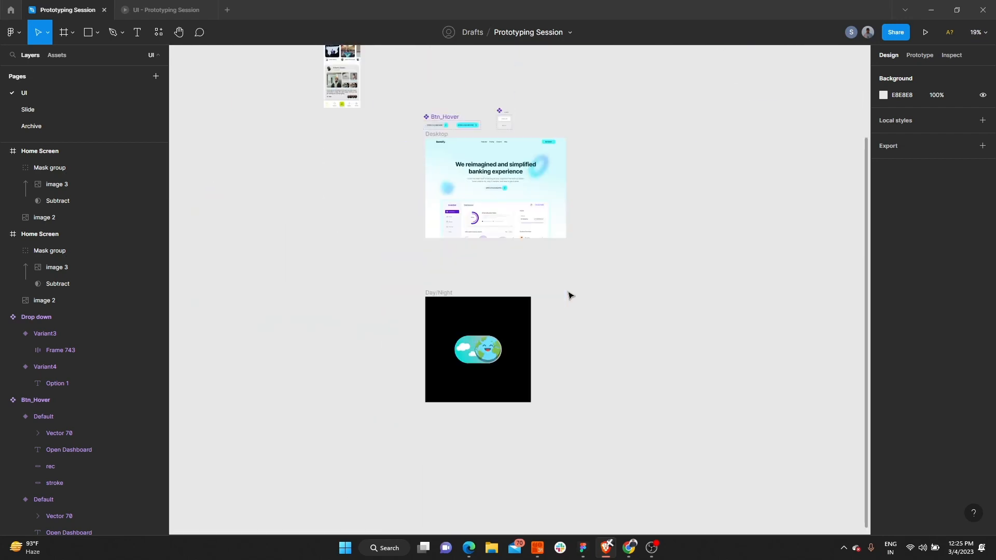
pyautogui.scroll(4, 470, 356)
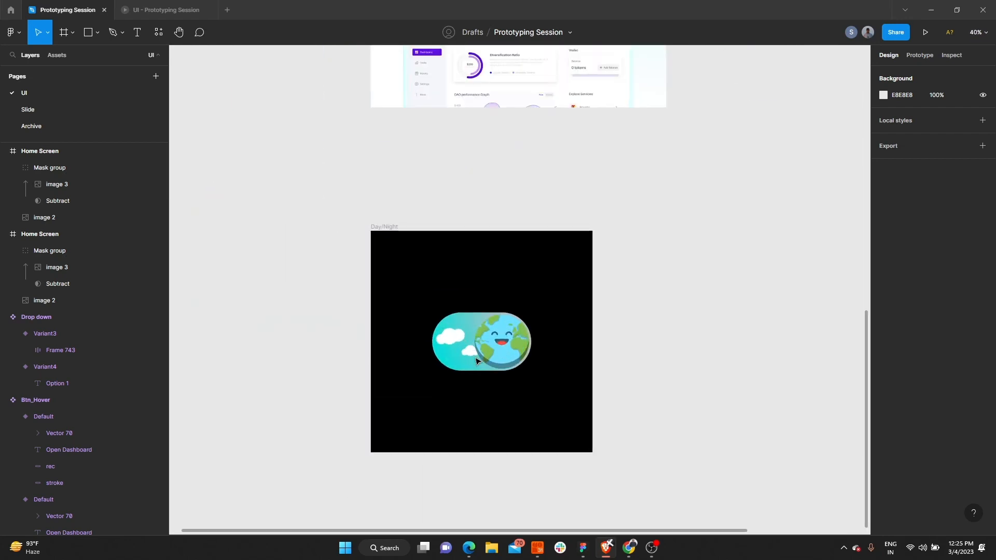